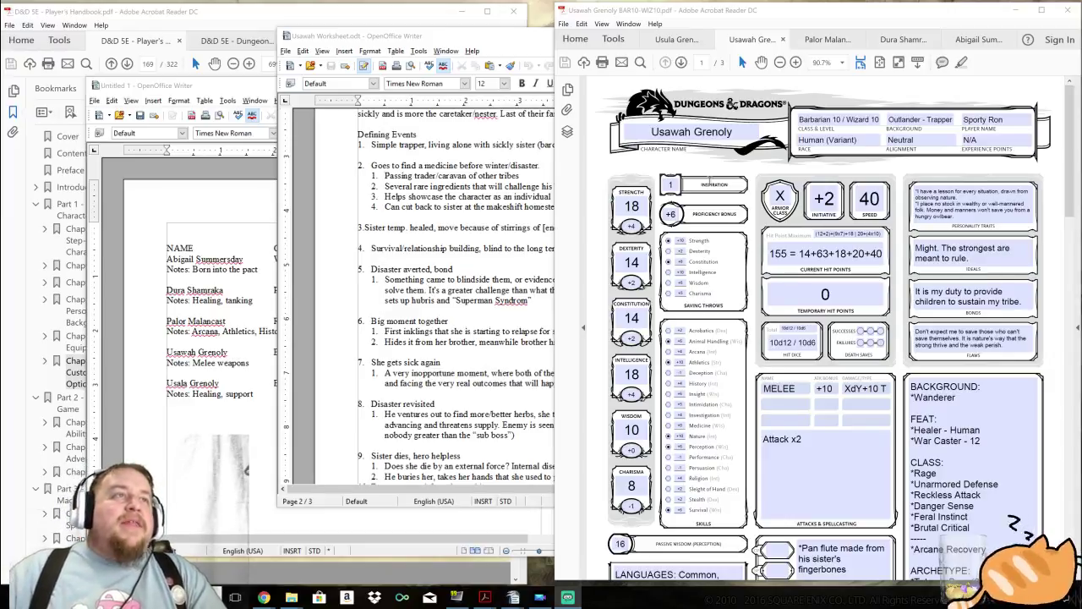
Review Usula Grenoly's and Usawah Grenoly's character sheets in Acrobat.
{"action": "left_click", "coordinate": [680, 40]}
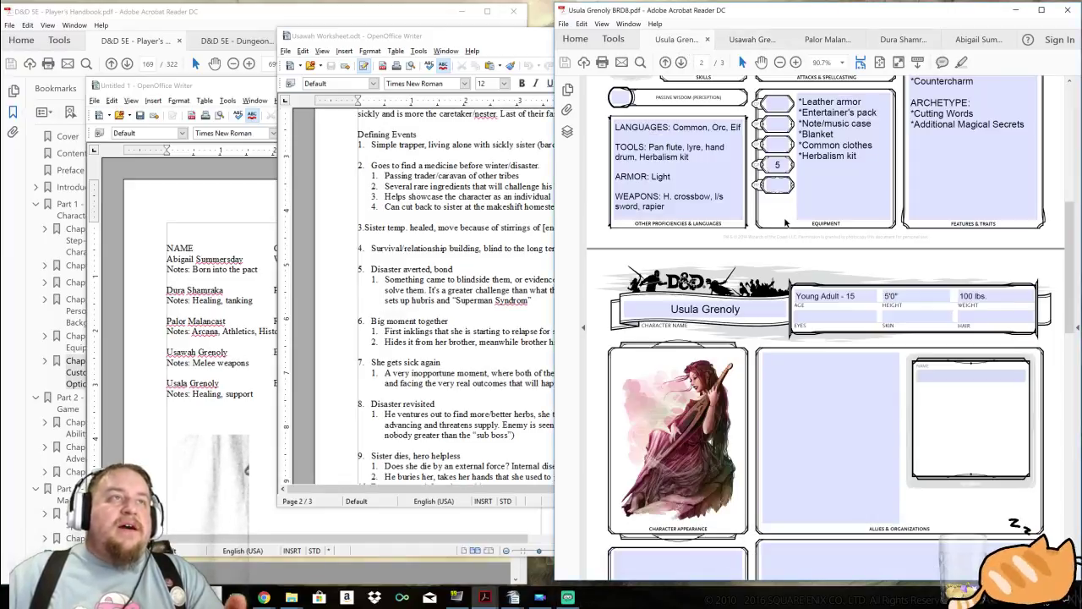
{"action": "scroll", "coordinate": [794, 221], "scroll_direction": "up", "scroll_amount": 3}
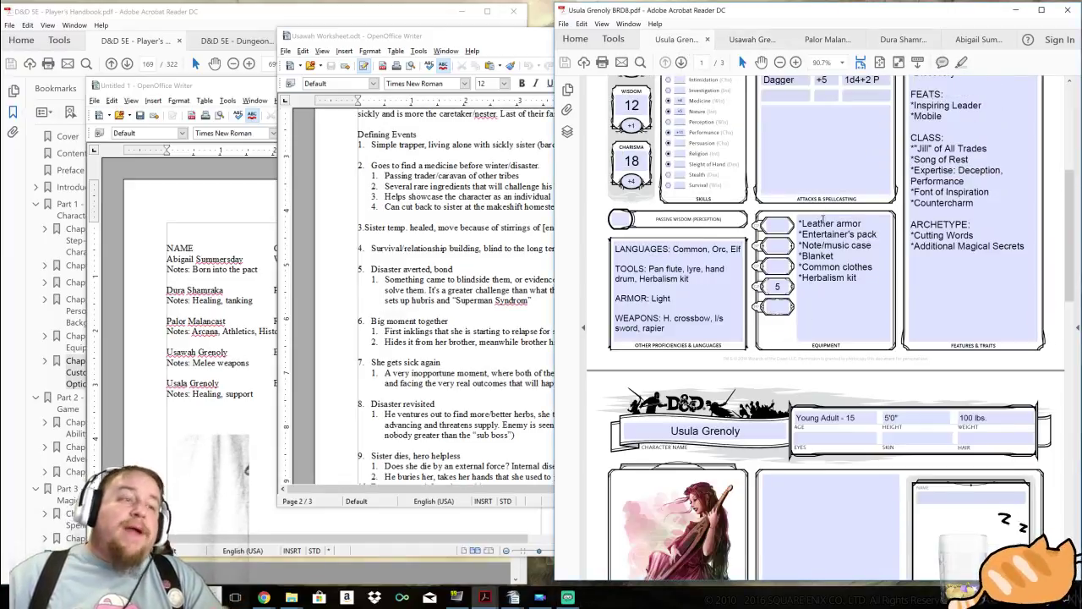
{"action": "scroll", "coordinate": [824, 219], "scroll_direction": "up", "scroll_amount": 2}
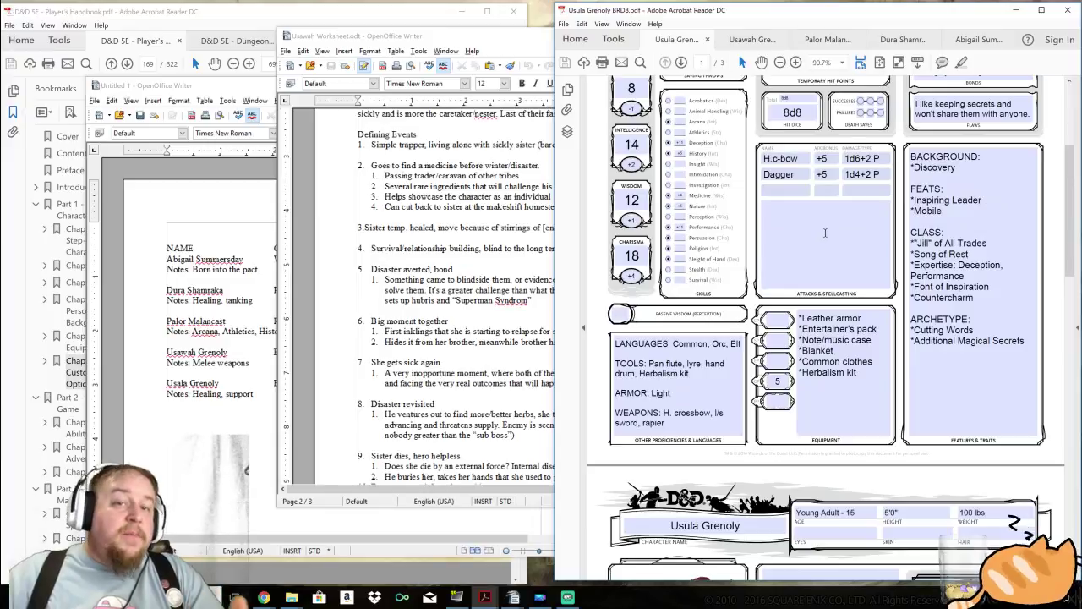
{"action": "scroll", "coordinate": [825, 232], "scroll_direction": "up", "scroll_amount": 3}
{"action": "scroll", "coordinate": [803, 235], "scroll_direction": "down", "scroll_amount": 8}
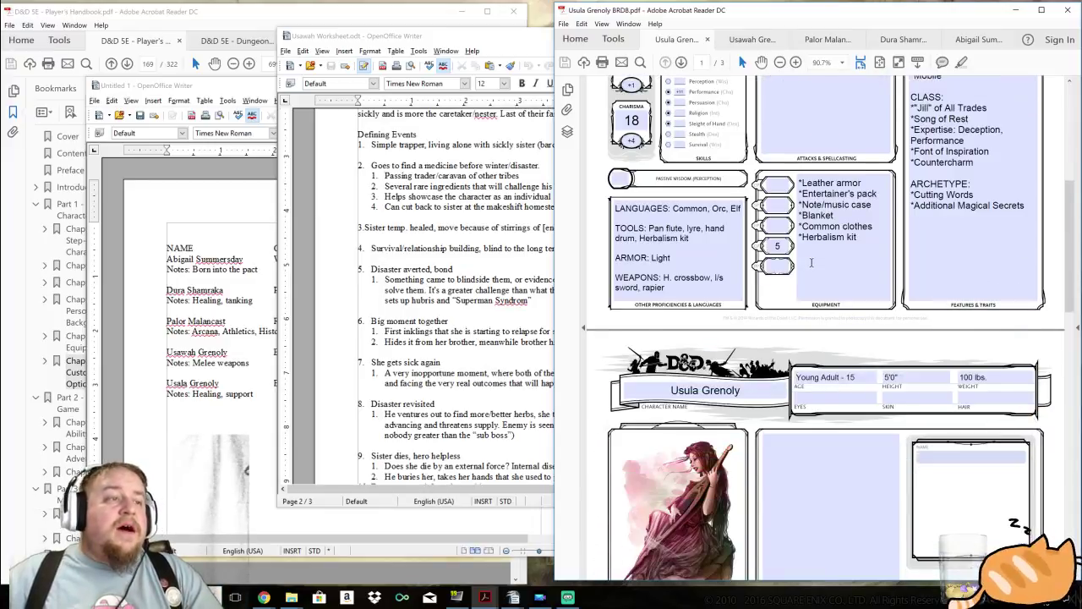
{"action": "left_click", "coordinate": [752, 39]}
{"action": "scroll", "coordinate": [740, 251], "scroll_direction": "down", "scroll_amount": 10}
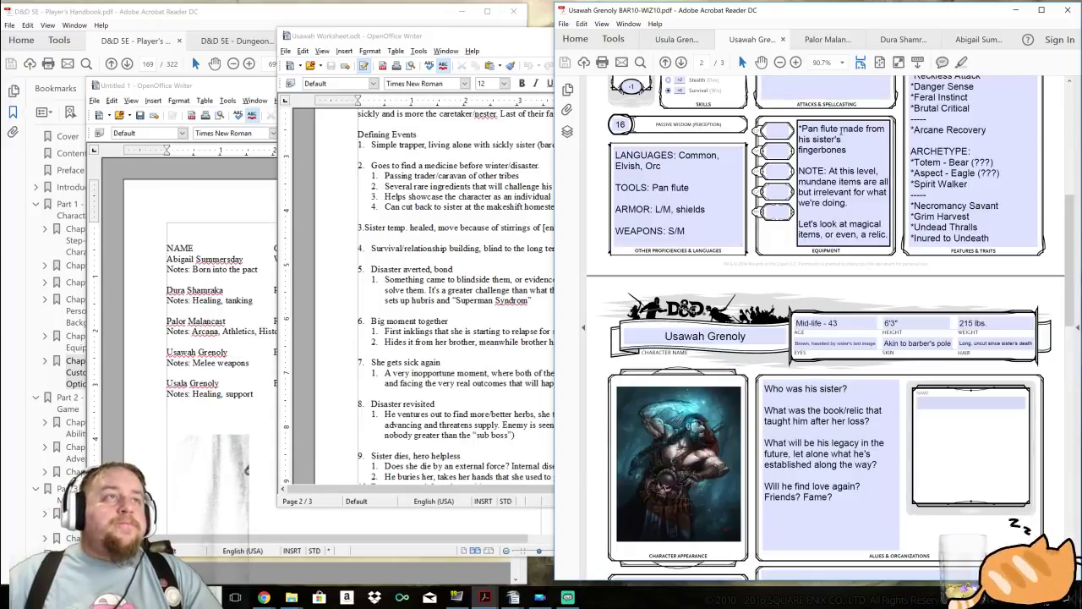
{"action": "scroll", "coordinate": [839, 144], "scroll_direction": "up", "scroll_amount": 4}
Review Palor Malancast's and Dura Shamraka's character sheets.
{"action": "left_click", "coordinate": [831, 40]}
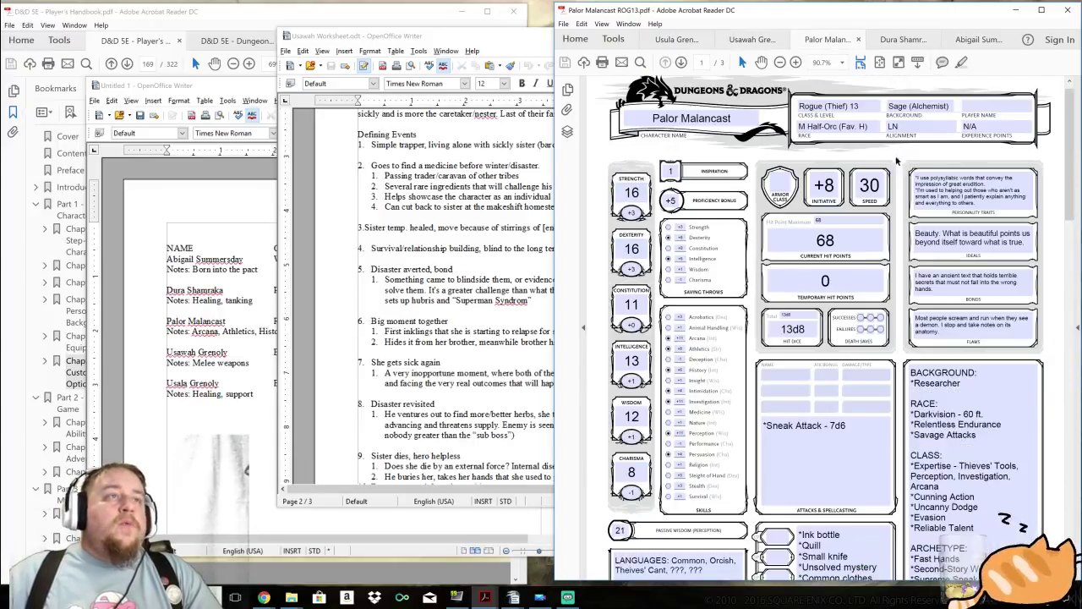
{"action": "scroll", "coordinate": [825, 316], "scroll_direction": "down", "scroll_amount": 8}
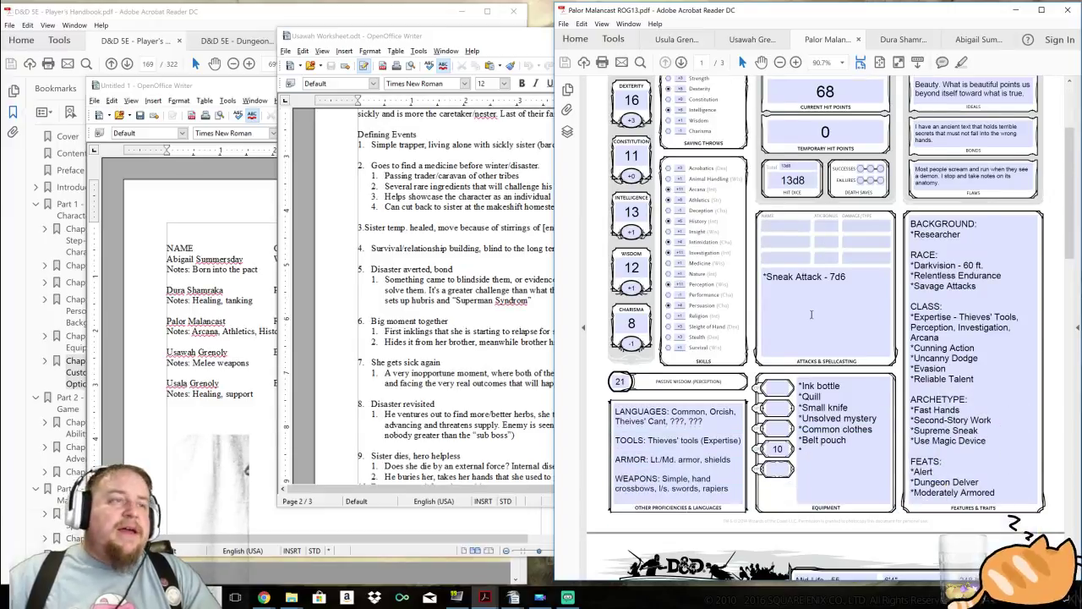
{"action": "scroll", "coordinate": [685, 324], "scroll_direction": "down", "scroll_amount": 6}
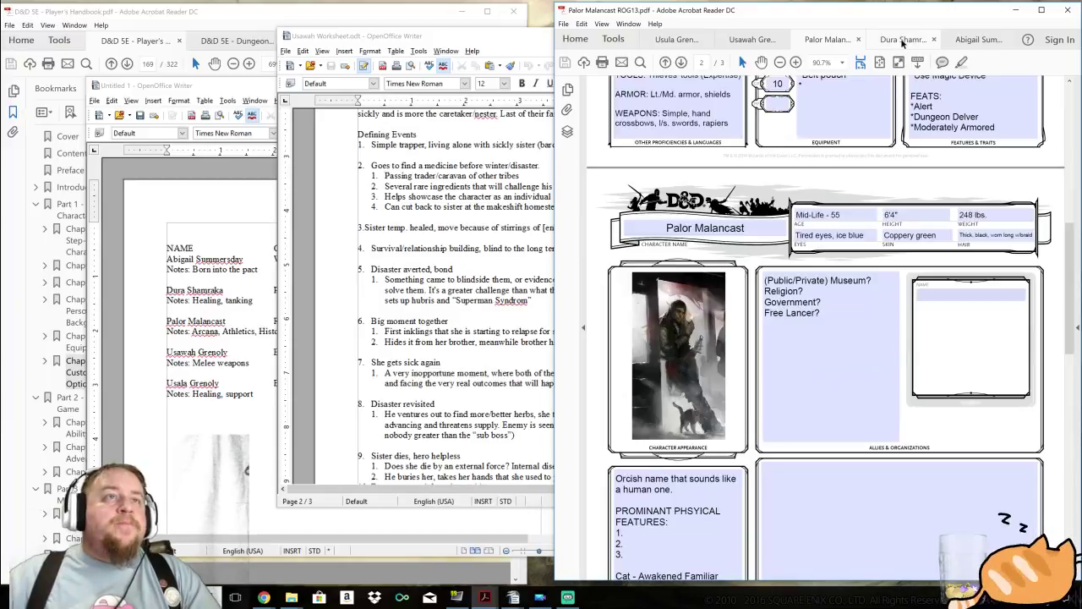
{"action": "left_click", "coordinate": [903, 41]}
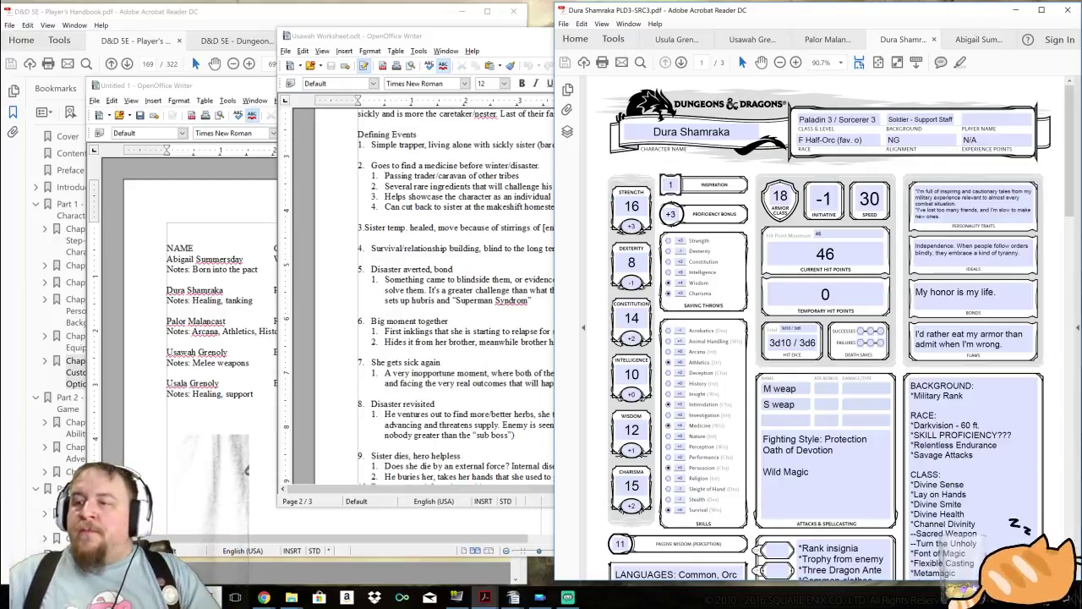
Bring the Untitled 1 'FORMING OUR PARTY!' table forward in Writer.
{"action": "key", "text": "alt+Tab"}
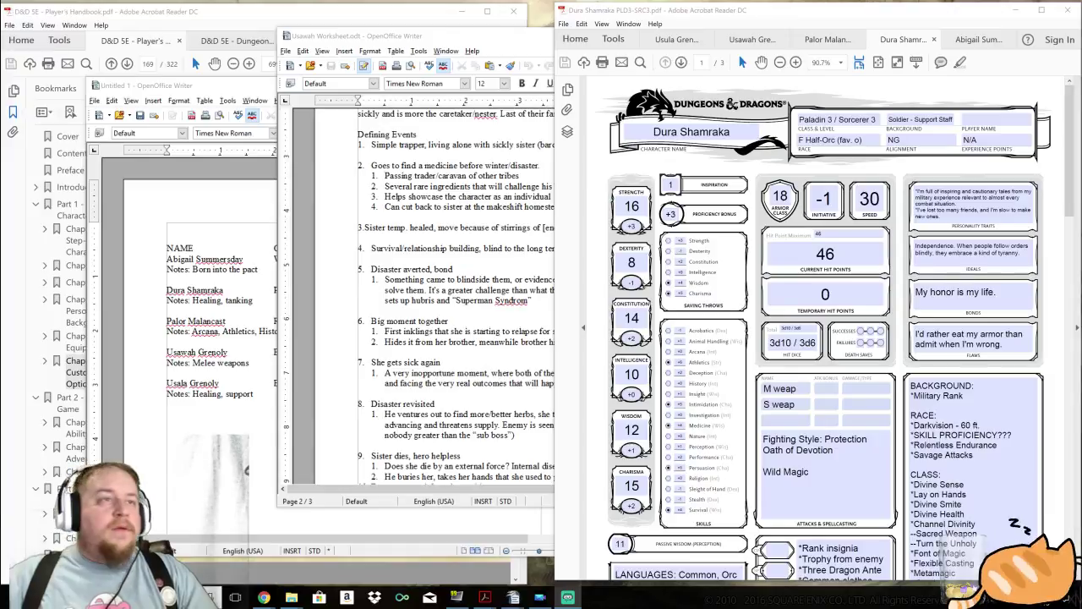
{"action": "left_click", "coordinate": [284, 332]}
{"action": "left_click", "coordinate": [251, 394]}
{"action": "scroll", "coordinate": [252, 394], "scroll_direction": "down", "scroll_amount": 3}
{"action": "scroll", "coordinate": [252, 394], "scroll_direction": "up", "scroll_amount": 3}
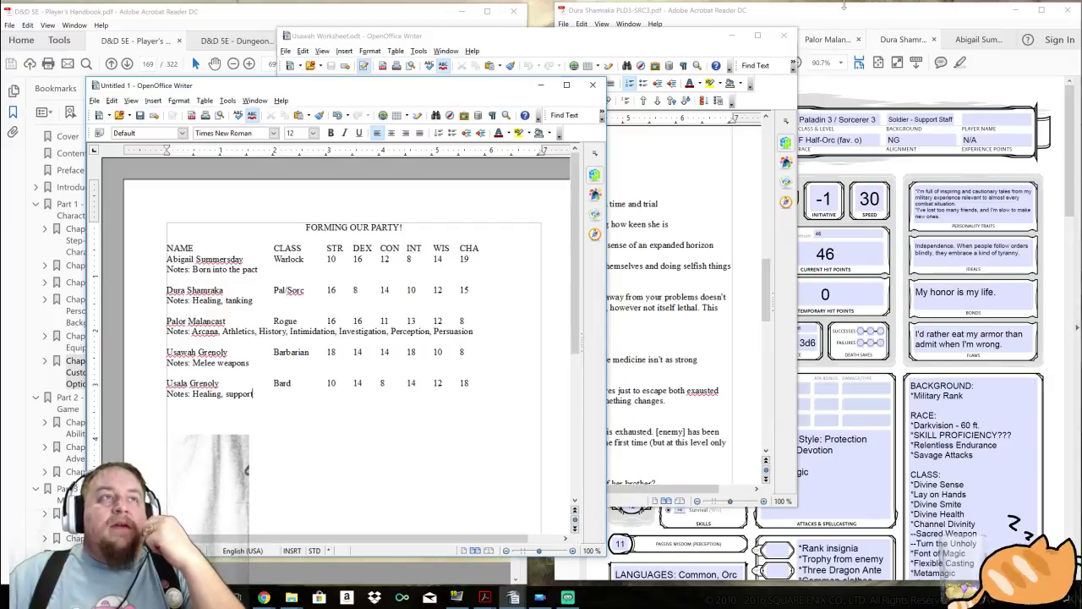
Back in Acrobat, review Usula's sheet and select her Discovery background text.
{"action": "left_click", "coordinate": [856, 17]}
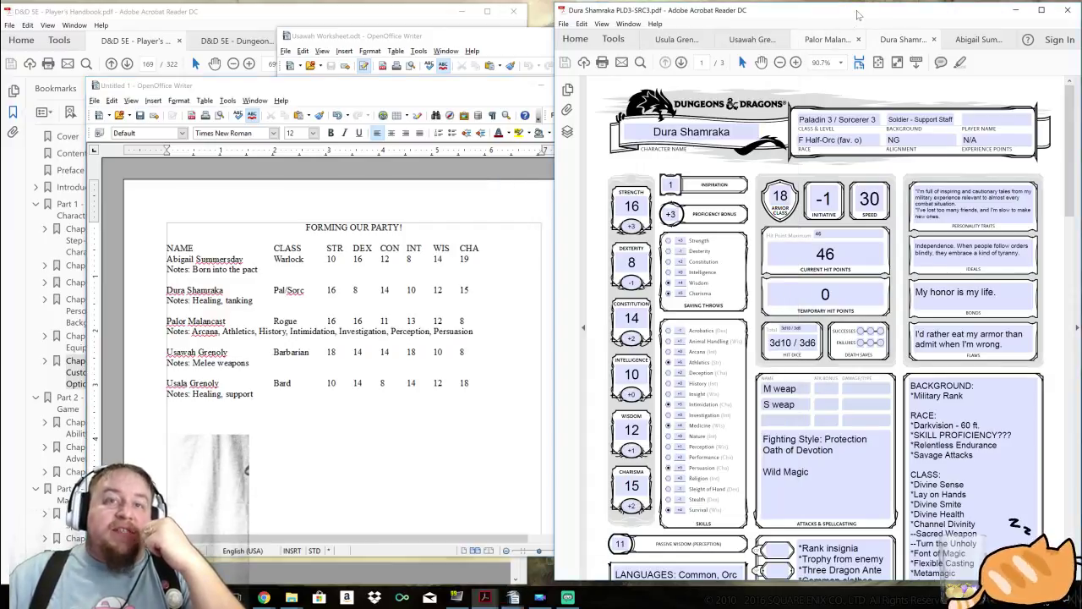
{"action": "left_click", "coordinate": [681, 39]}
{"action": "scroll", "coordinate": [939, 230], "scroll_direction": "up", "scroll_amount": 5}
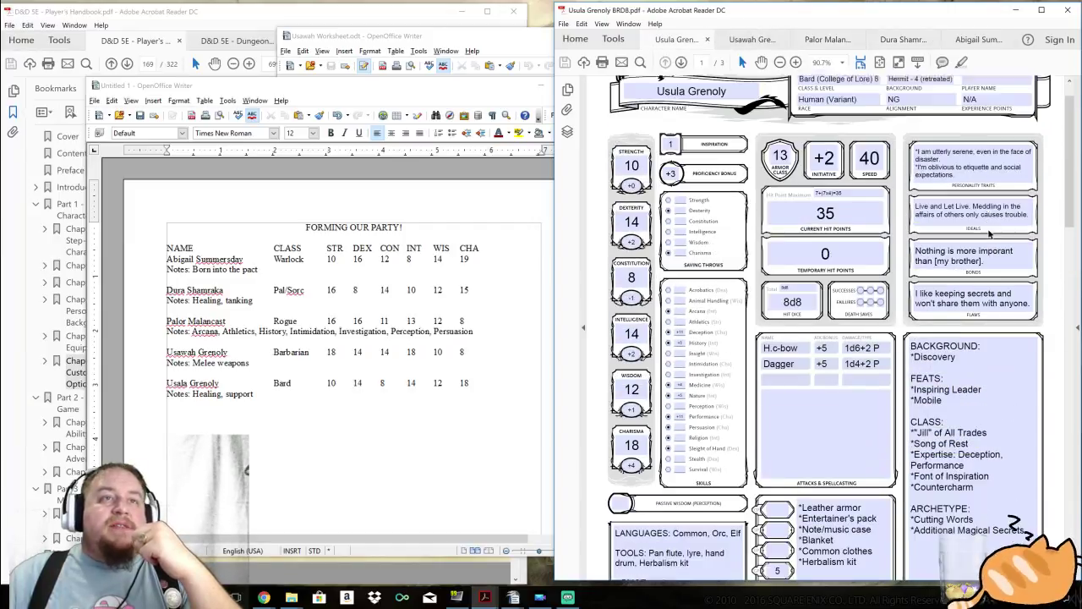
{"action": "scroll", "coordinate": [920, 204], "scroll_direction": "up", "scroll_amount": 1}
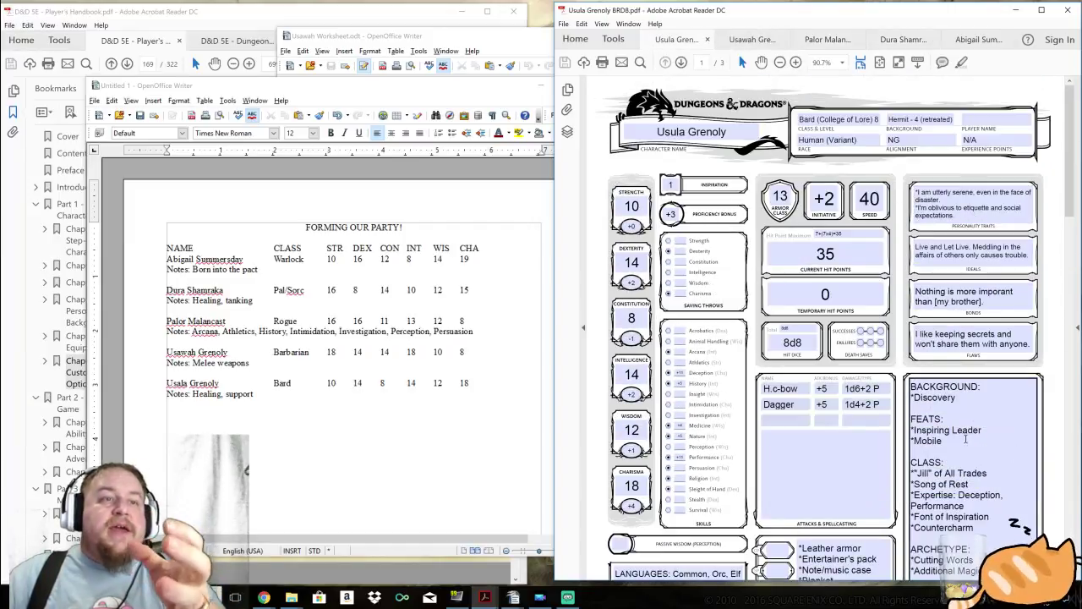
{"action": "left_click_drag", "start_coordinate": [914, 397], "coordinate": [964, 401]}
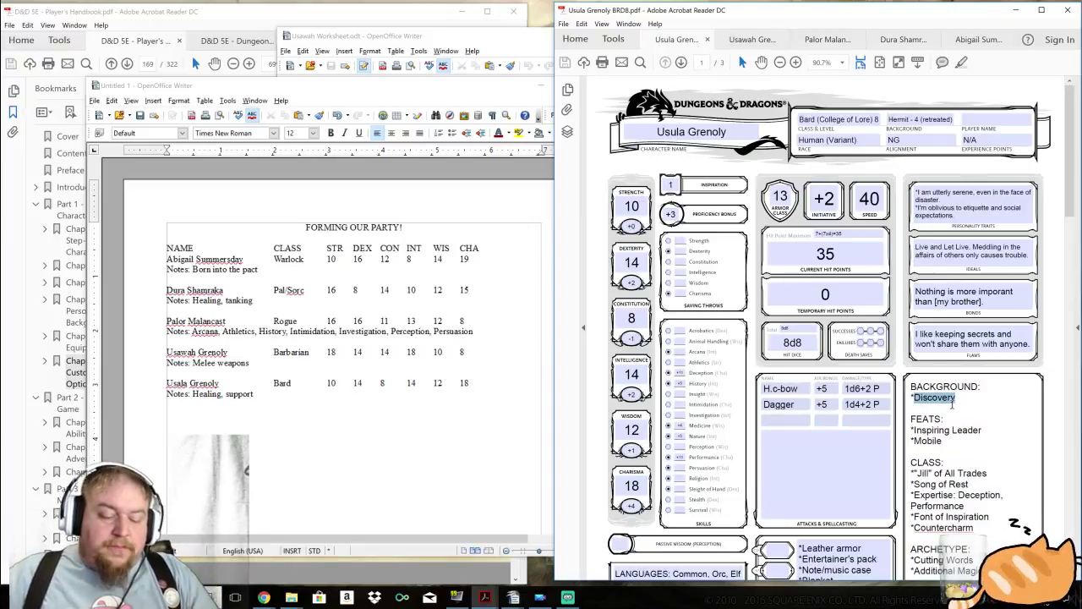
Check the top of Usawah's sheet, then show Dura Shamraka's sheet.
{"action": "left_click", "coordinate": [745, 39]}
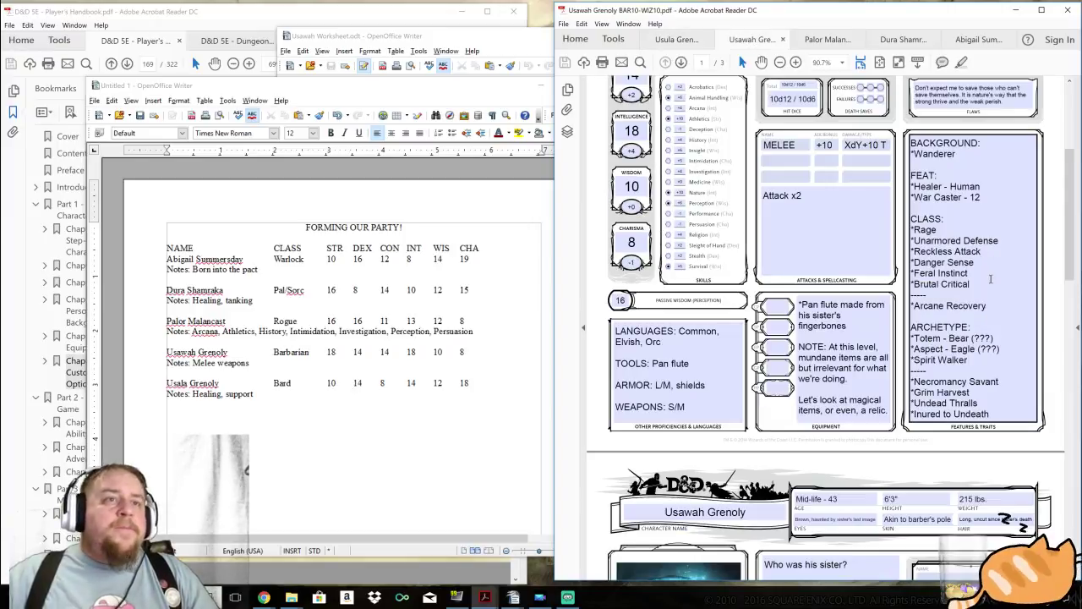
{"action": "scroll", "coordinate": [981, 262], "scroll_direction": "up", "scroll_amount": 4}
{"action": "scroll", "coordinate": [974, 255], "scroll_direction": "up", "scroll_amount": 1}
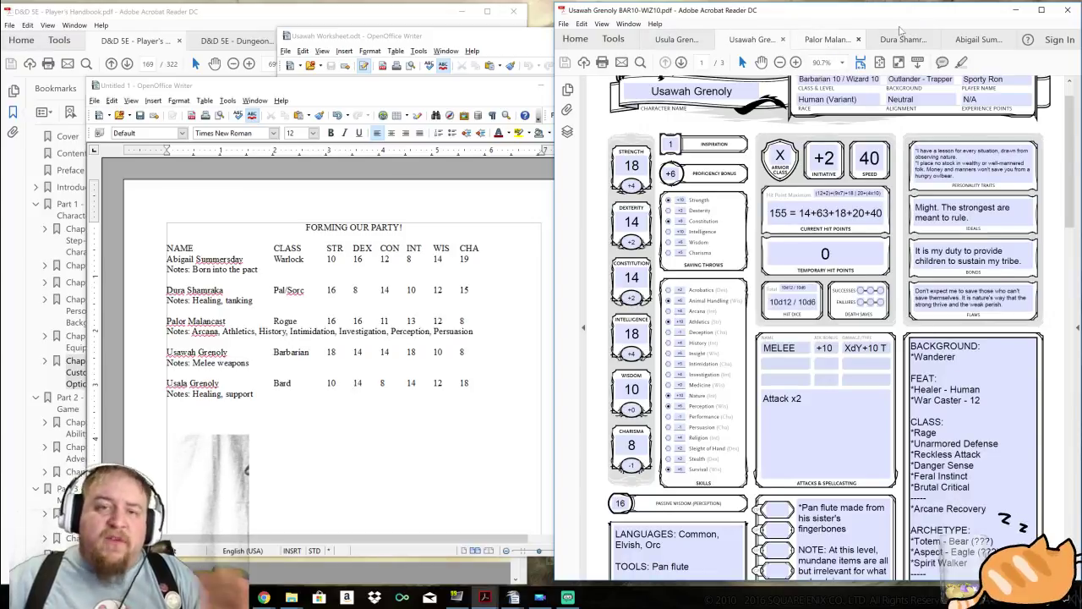
{"action": "left_click", "coordinate": [903, 39]}
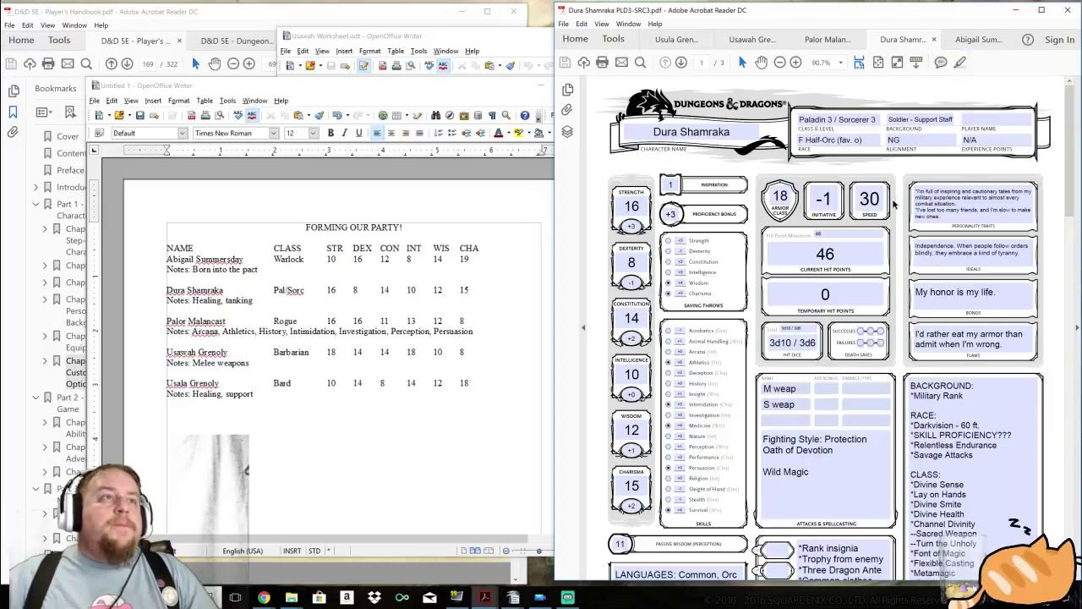
{"action": "left_click", "coordinate": [1011, 296]}
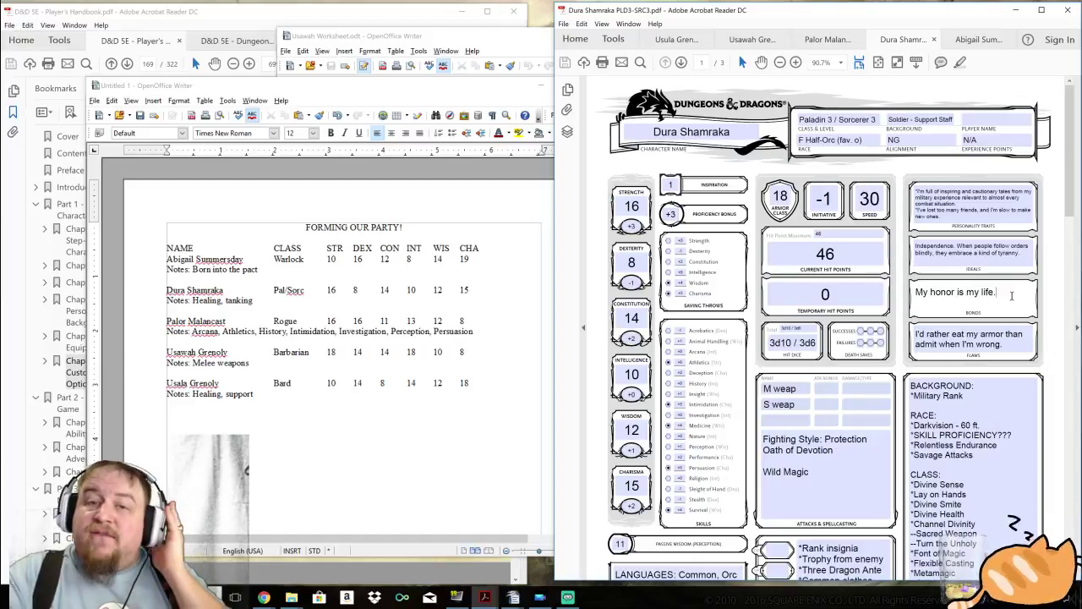
{"action": "key", "text": "XF86AudioLowerVolume"}
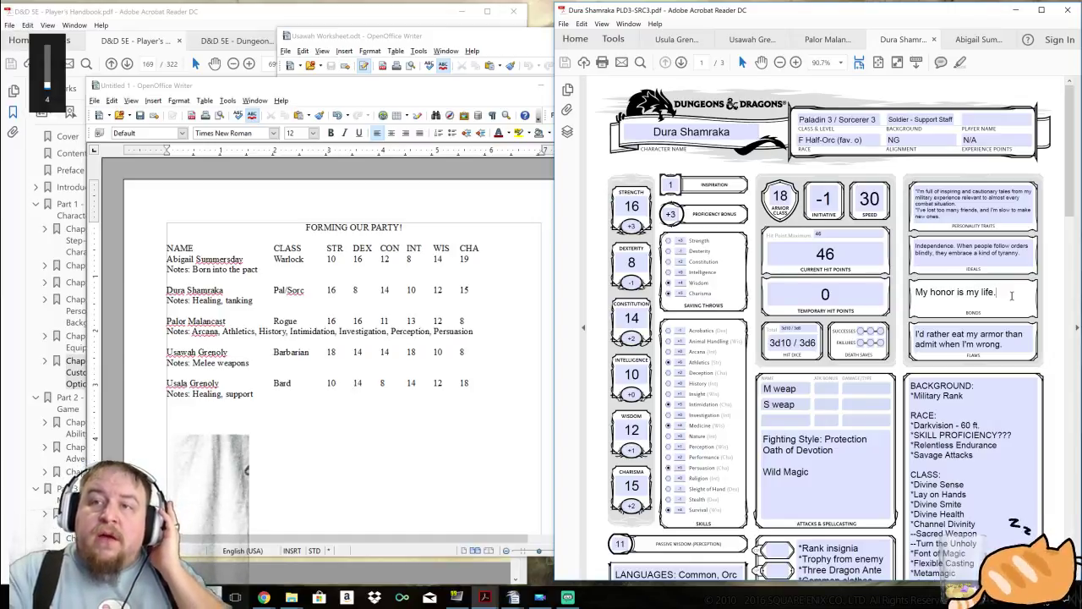
{"action": "key", "text": "XF86AudioRaiseVolume"}
{"action": "key", "text": "XF86AudioRaiseVolume"}
{"action": "key", "text": "XF86AudioRaiseVolume"}
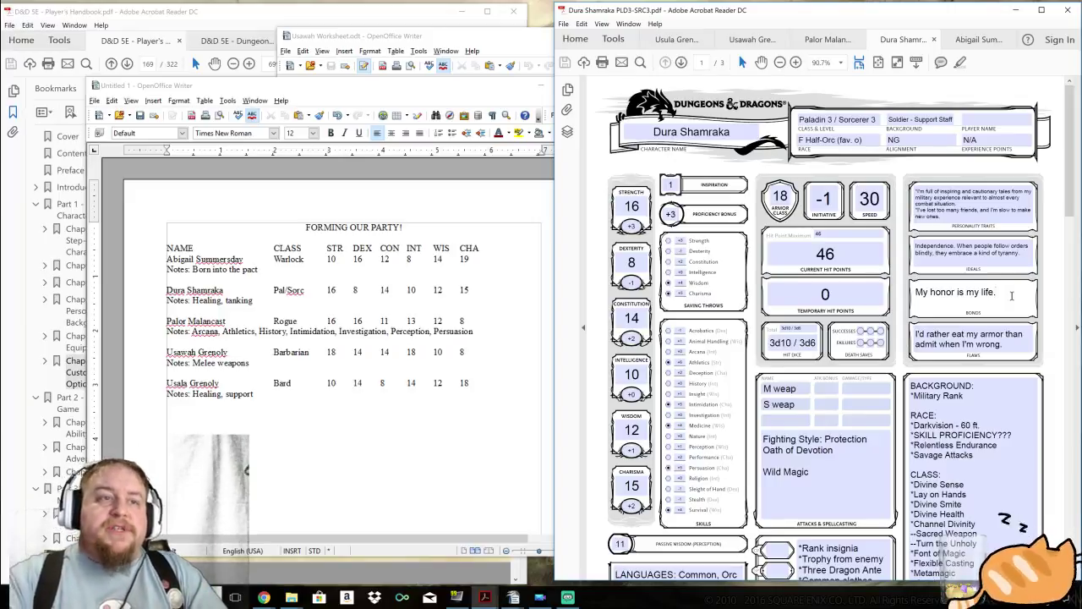
{"action": "left_click", "coordinate": [975, 409]}
{"action": "left_click_drag", "start_coordinate": [968, 396], "coordinate": [914, 395]}
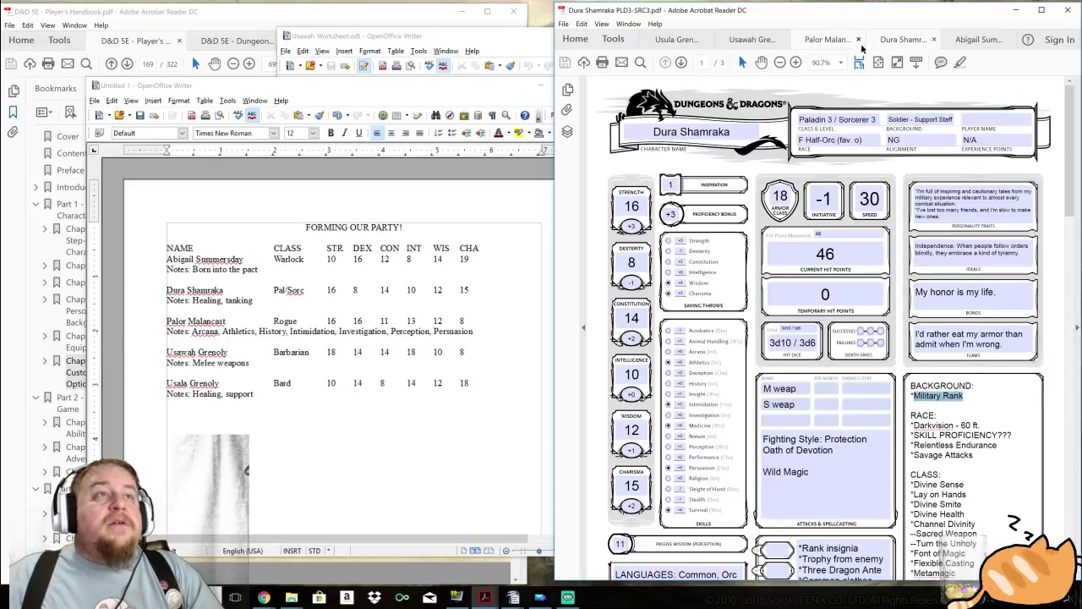
Read Palor Malancast's bonds about ancient secrets, then bring up the Player's Handbook.
{"action": "left_click", "coordinate": [833, 40]}
{"action": "scroll", "coordinate": [894, 211], "scroll_direction": "up", "scroll_amount": 10}
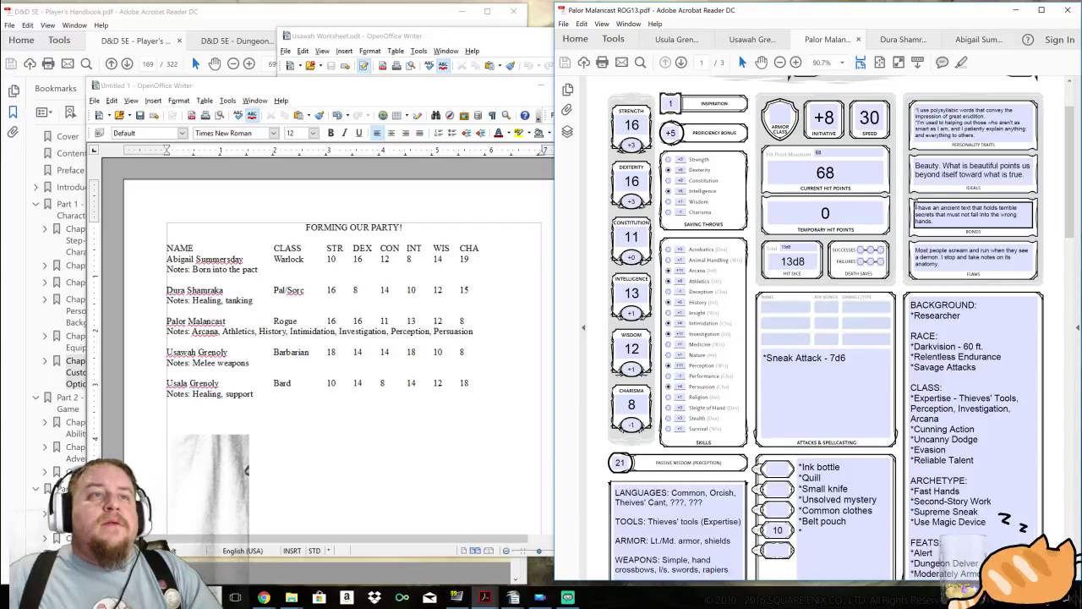
{"action": "left_click_drag", "start_coordinate": [917, 205], "coordinate": [944, 220]}
{"action": "left_click", "coordinate": [943, 220]}
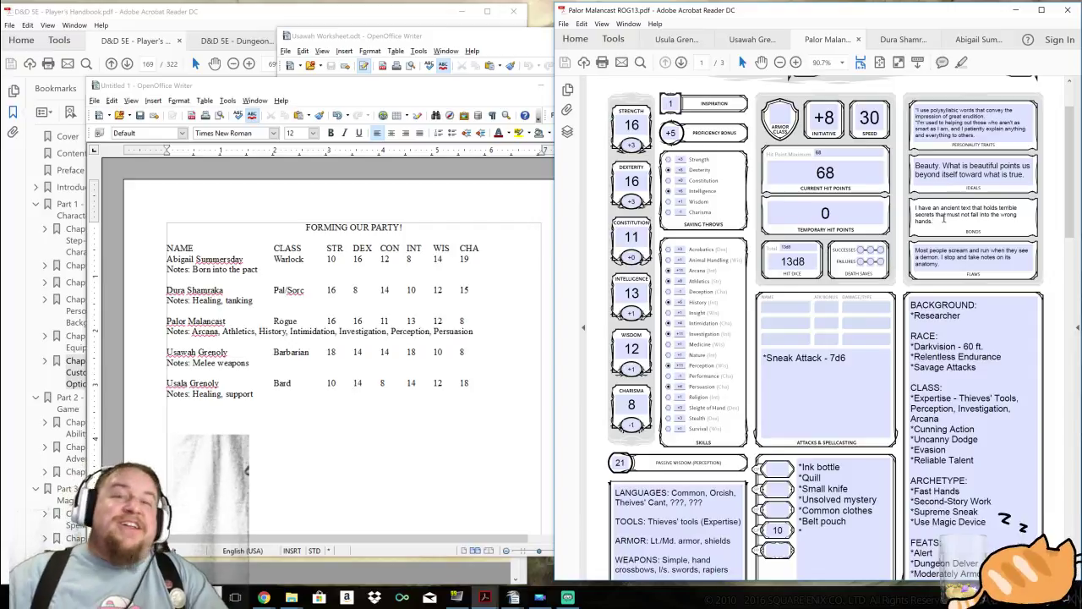
{"action": "left_click", "coordinate": [201, 23]}
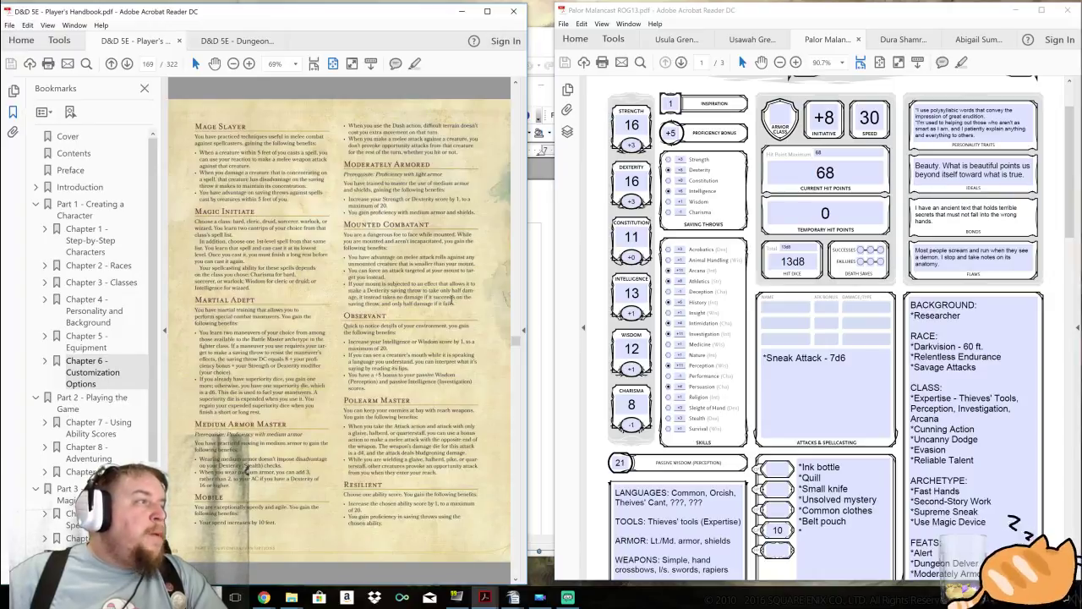
Return the Player's Handbook to page 168 and select the Keen Mind feat heading.
{"action": "scroll", "coordinate": [437, 314], "scroll_direction": "up", "scroll_amount": 2}
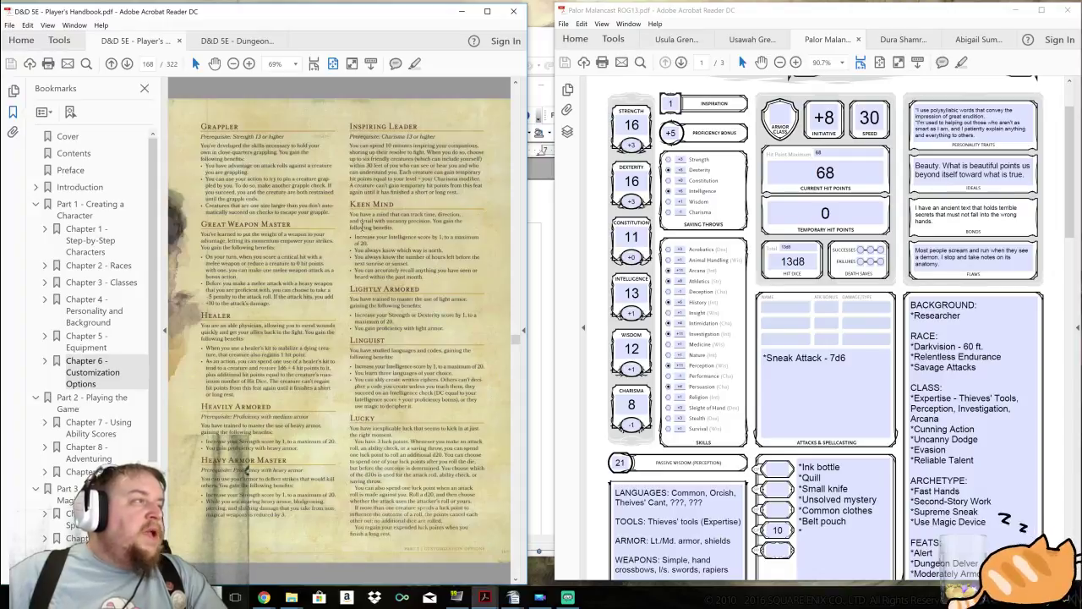
{"action": "left_click_drag", "start_coordinate": [350, 204], "coordinate": [397, 203]}
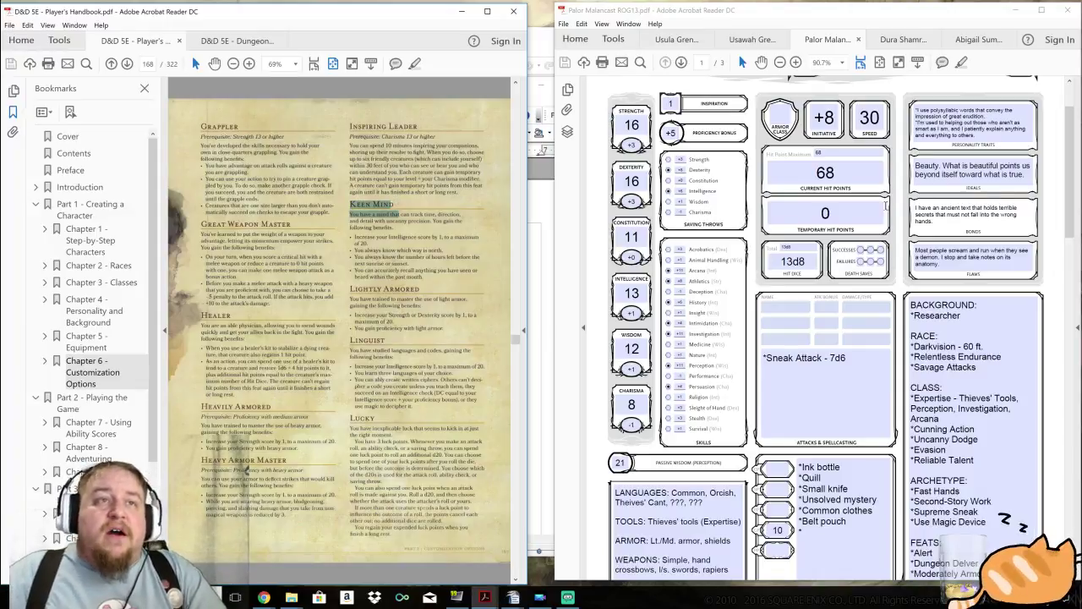
{"action": "left_click", "coordinate": [947, 210]}
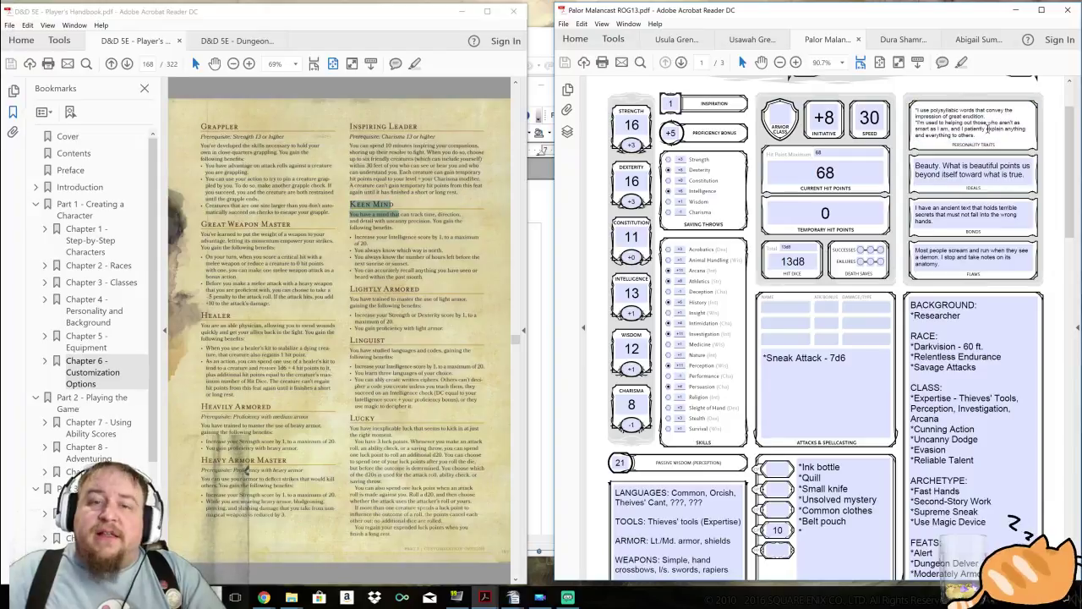
{"action": "left_click", "coordinate": [1006, 267]}
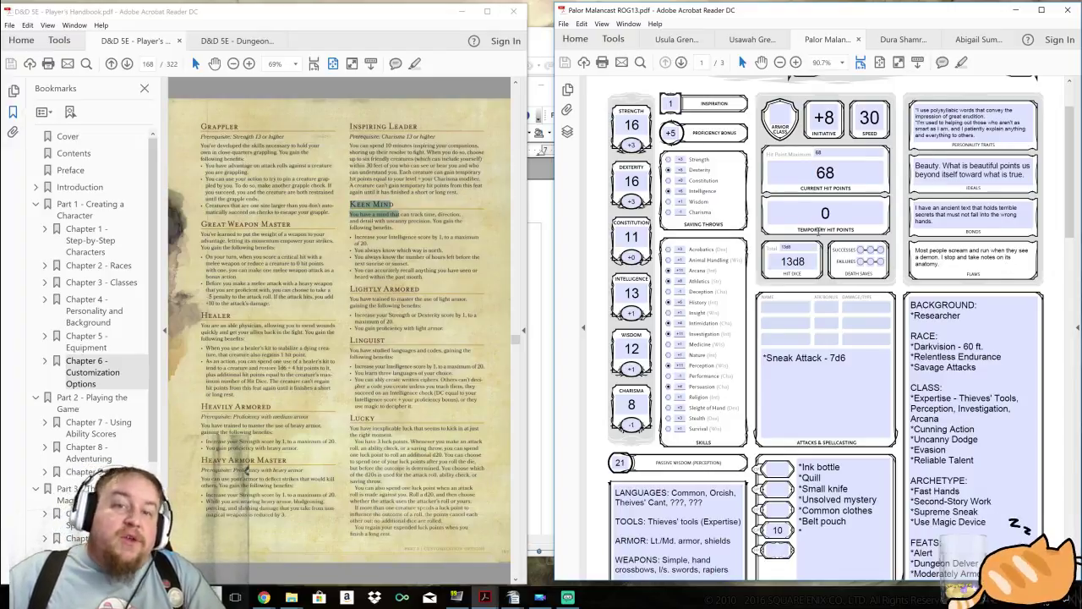
Inspect page 2 of Palor's sheet, including the Additional Features & Traits field.
{"action": "scroll", "coordinate": [876, 358], "scroll_direction": "down", "scroll_amount": 3}
{"action": "scroll", "coordinate": [876, 359], "scroll_direction": "down", "scroll_amount": 15}
{"action": "scroll", "coordinate": [888, 315], "scroll_direction": "up", "scroll_amount": 3}
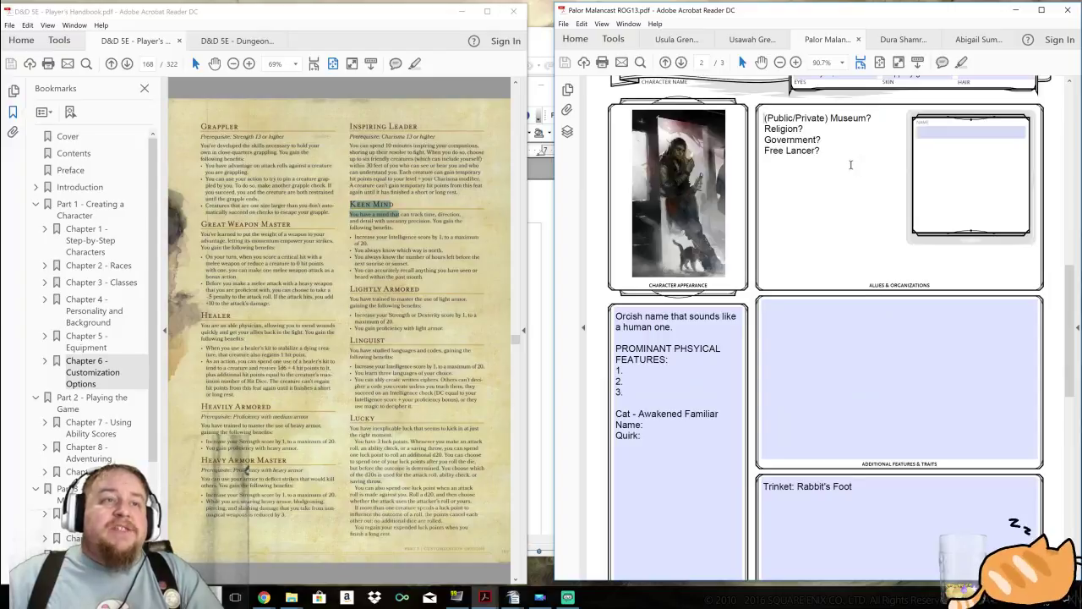
{"action": "left_click", "coordinate": [872, 372]}
{"action": "scroll", "coordinate": [868, 339], "scroll_direction": "down", "scroll_amount": 1}
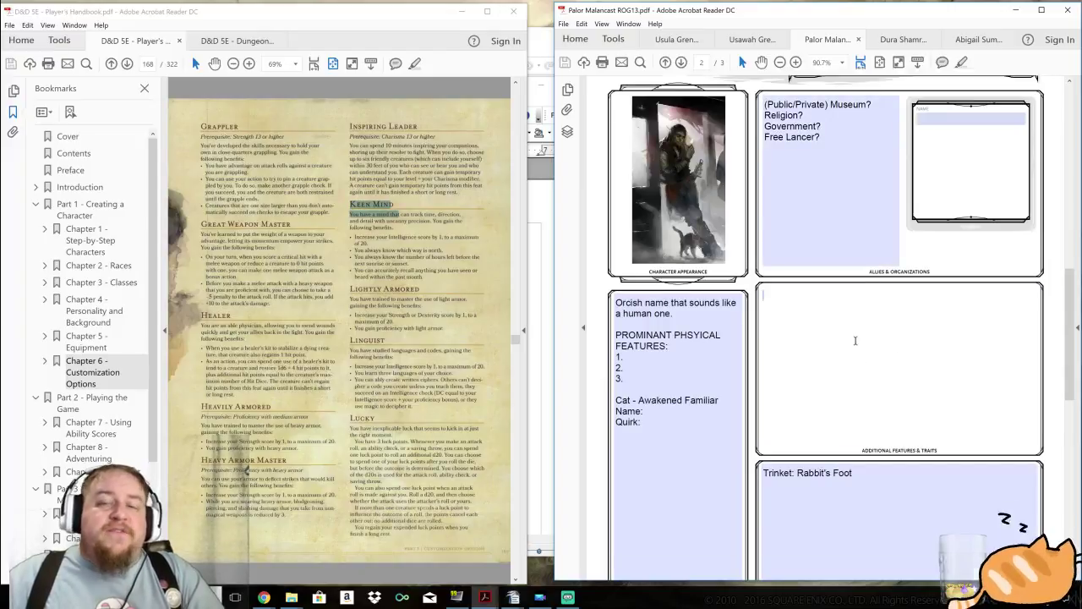
{"action": "scroll", "coordinate": [868, 338], "scroll_direction": "up", "scroll_amount": 3}
{"action": "scroll", "coordinate": [868, 338], "scroll_direction": "down", "scroll_amount": 1}
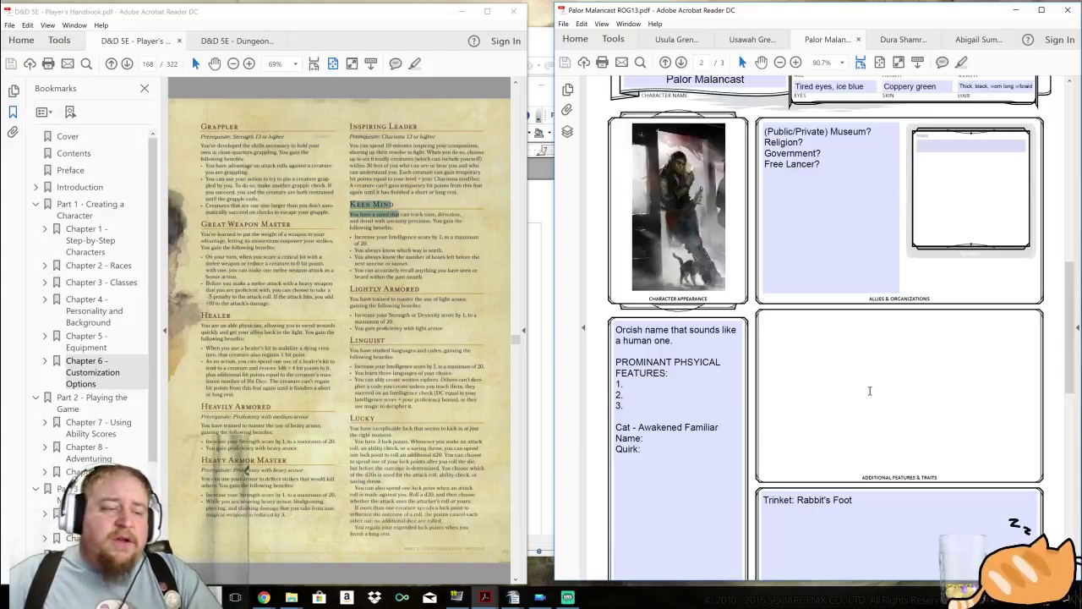
{"action": "scroll", "coordinate": [843, 369], "scroll_direction": "up", "scroll_amount": 1}
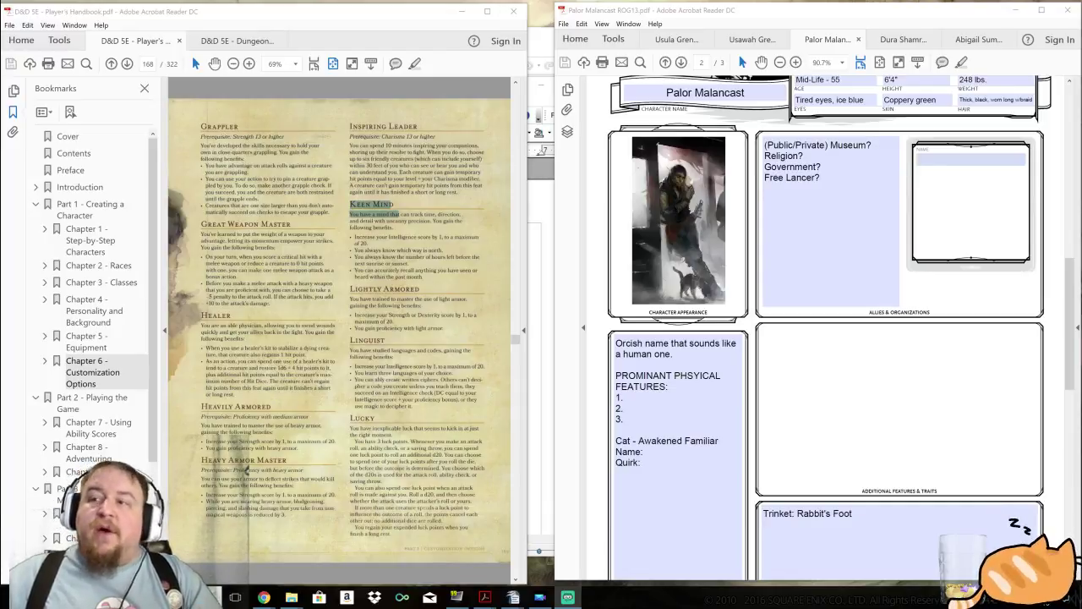
{"action": "scroll", "coordinate": [826, 254], "scroll_direction": "up", "scroll_amount": 2}
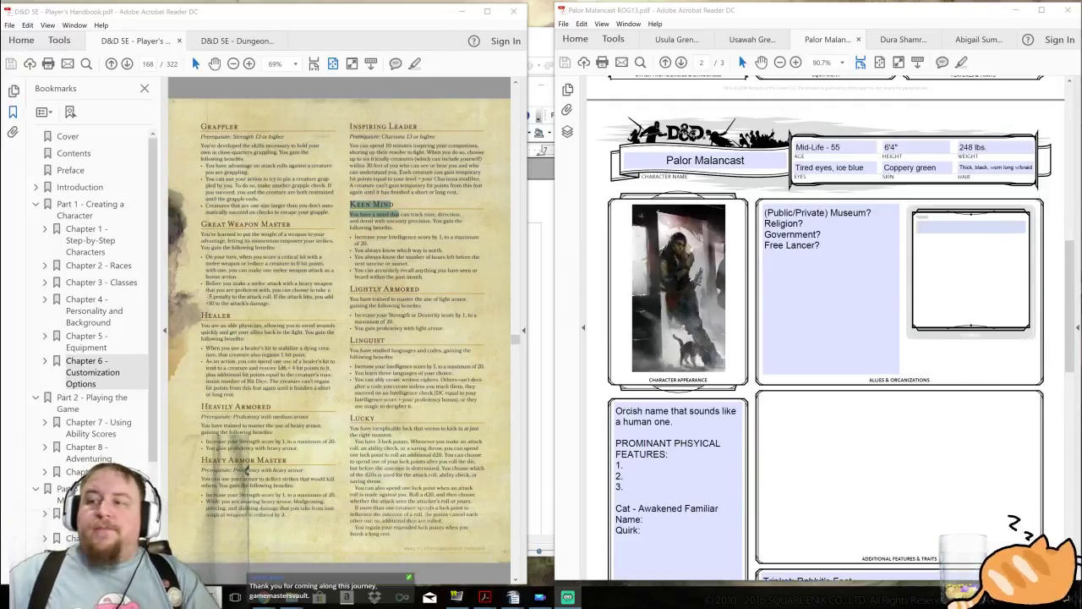
Switch back to the 'FORMING OUR PARTY!' notes with Alt+Tab.
{"action": "key", "text": "alt+Tab"}
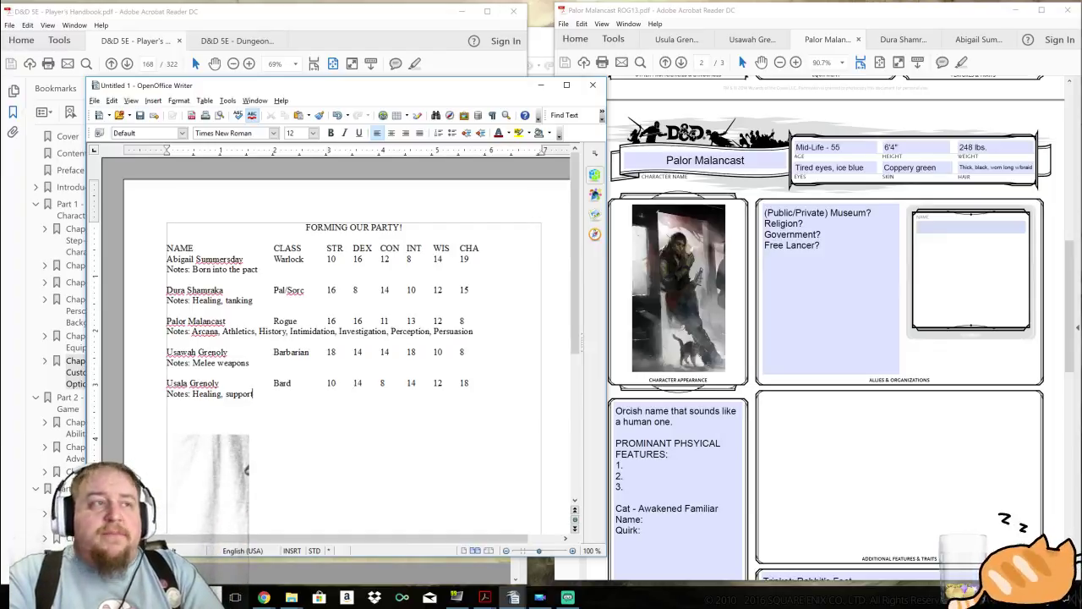
Select 'Paladin 3 / Sorcerer 3' on Dura's sheet, then view Usula's Bard sheet.
{"action": "left_click", "coordinate": [903, 39]}
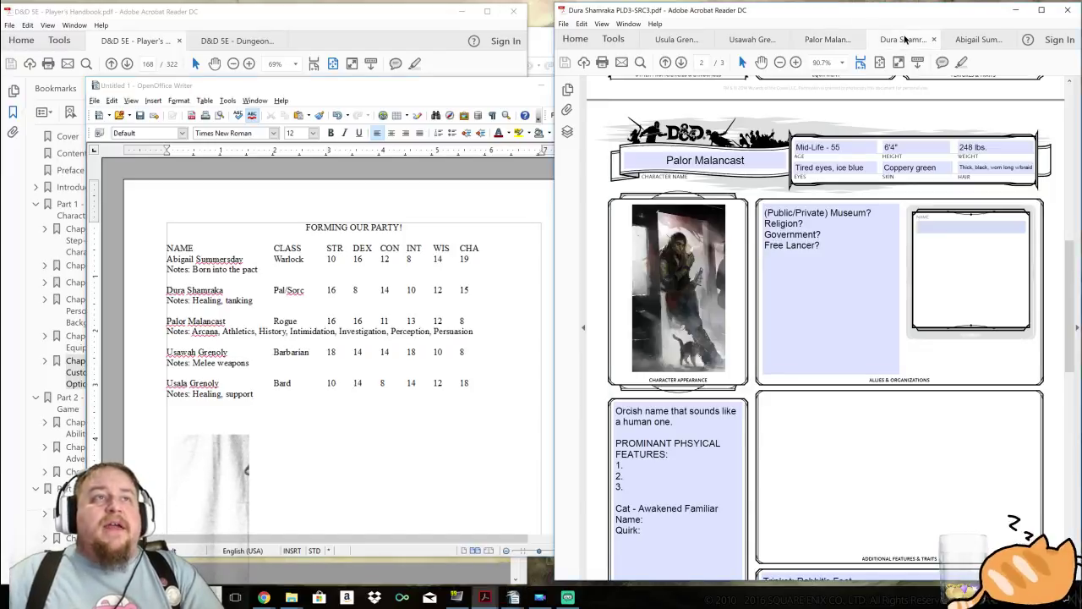
{"action": "double_click", "coordinate": [822, 119]}
{"action": "left_click_drag", "start_coordinate": [822, 120], "coordinate": [877, 120]}
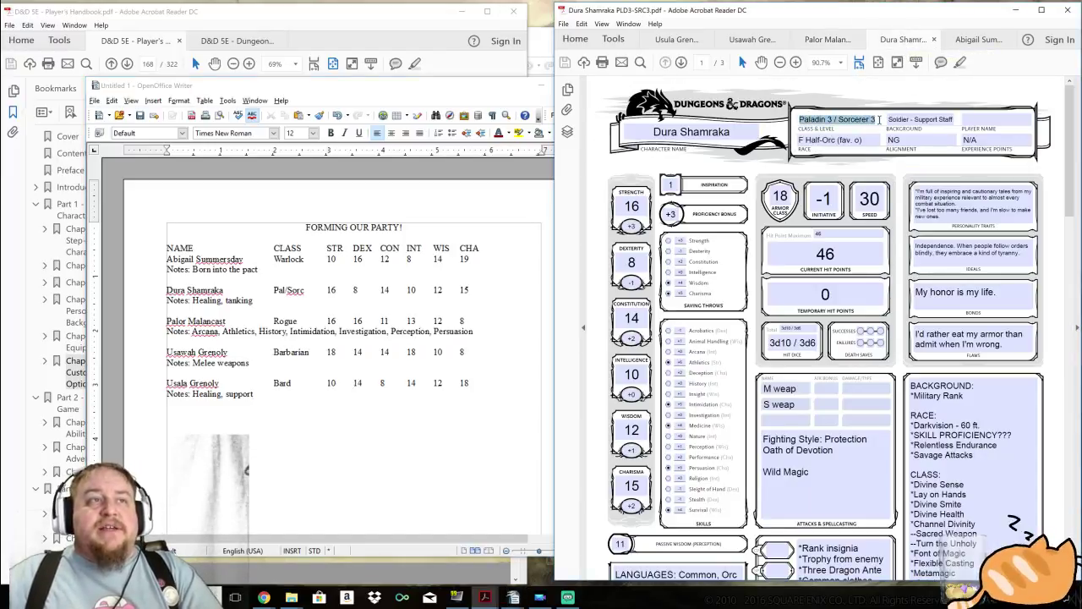
{"action": "left_click", "coordinate": [679, 40]}
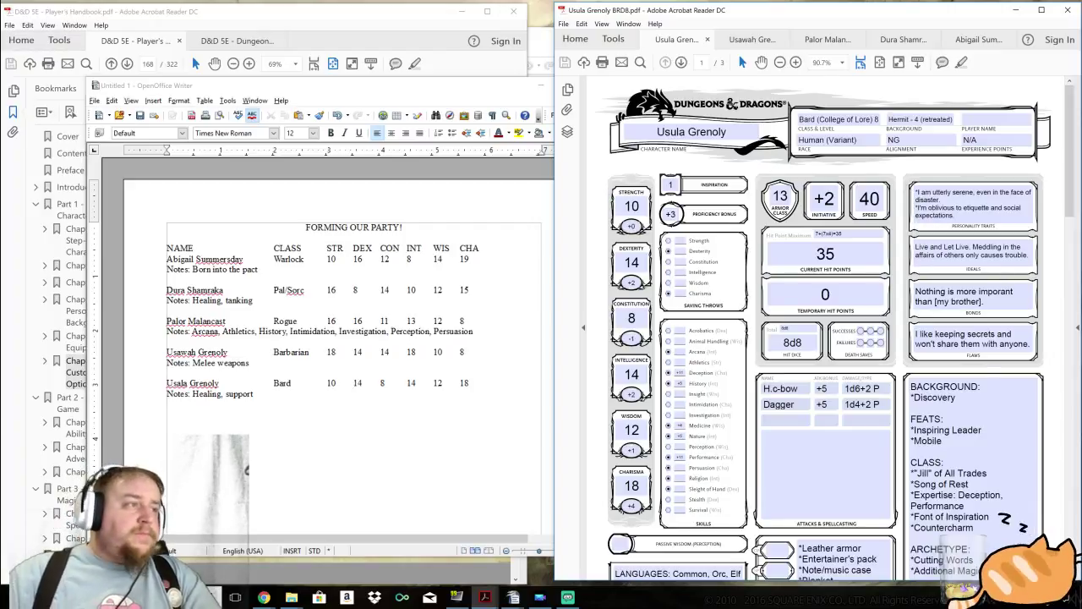
Return to the party notes and place the cursor after Usala's 'support' note.
{"action": "key", "text": "alt+Tab"}
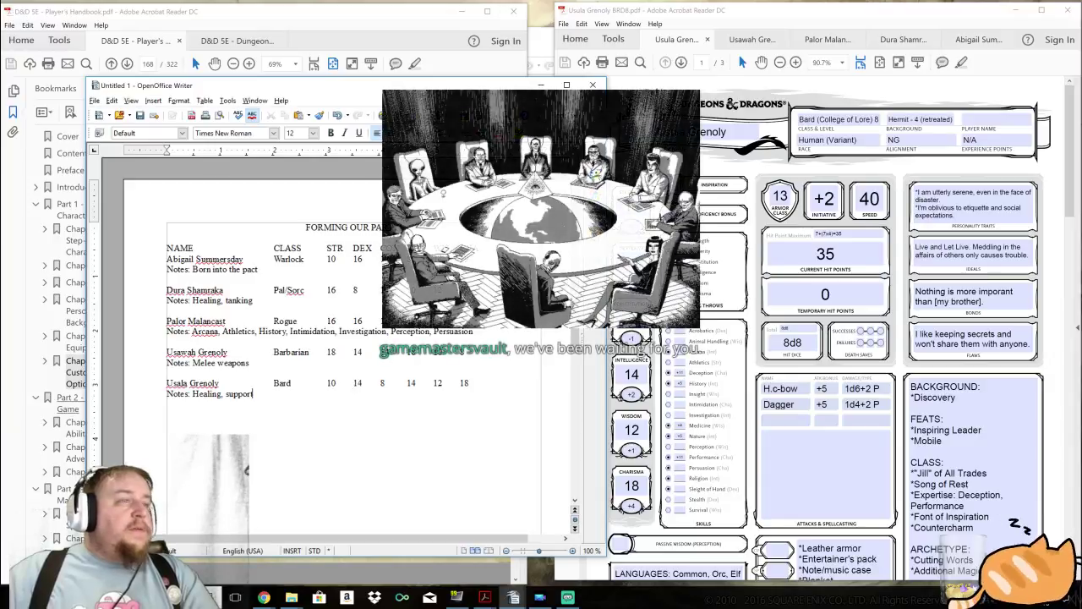
{"action": "key", "text": "shift+Down"}
{"action": "key", "text": "shift+Down"}
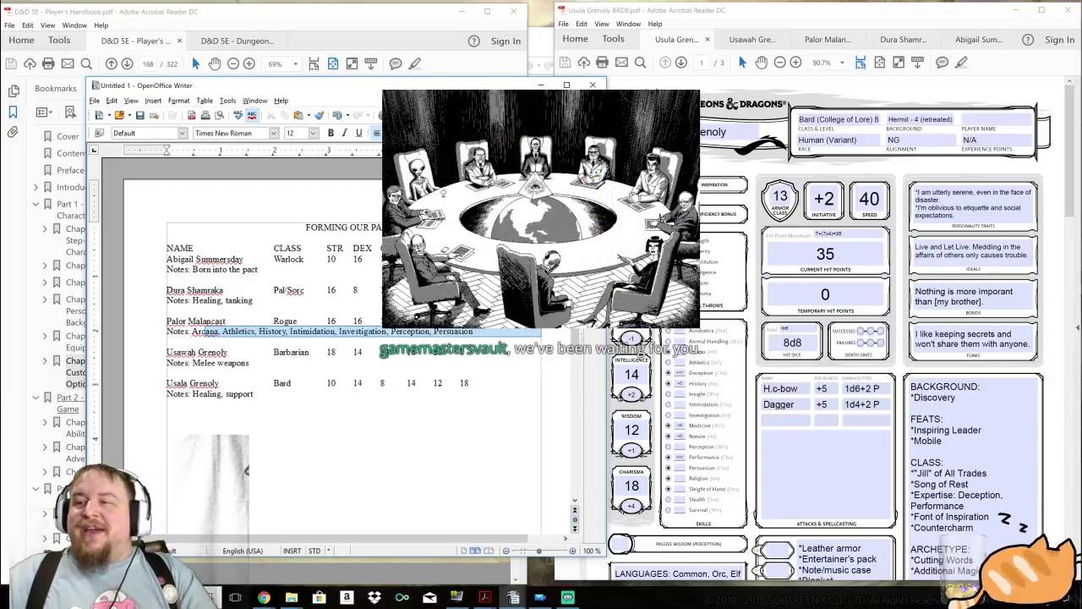
{"action": "key", "text": "shift+Up"}
{"action": "key", "text": "shift+Up"}
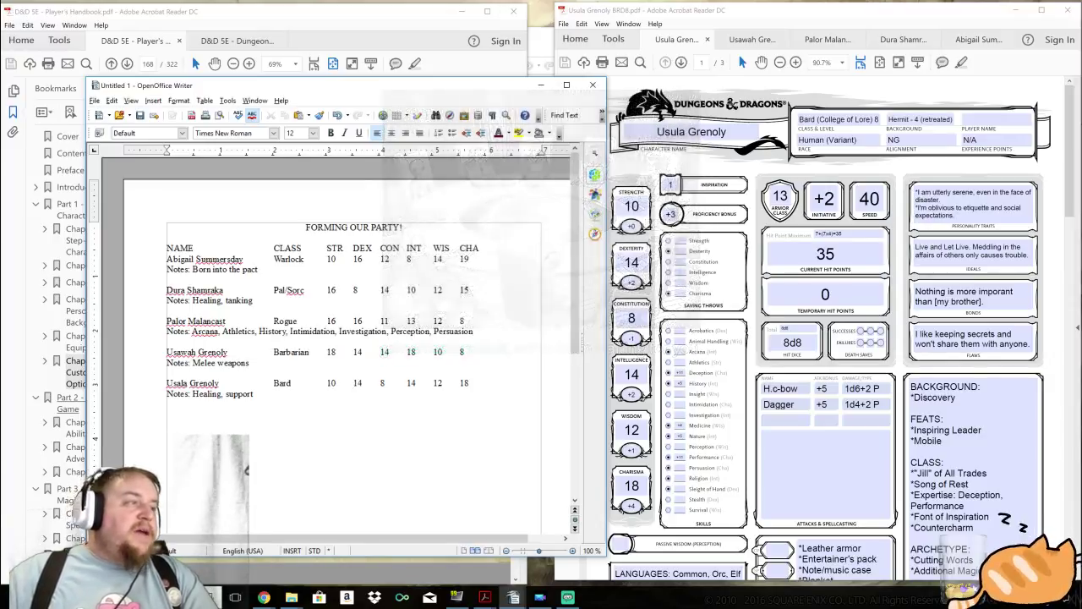
{"action": "scroll", "coordinate": [346, 338], "scroll_direction": "down", "scroll_amount": 4}
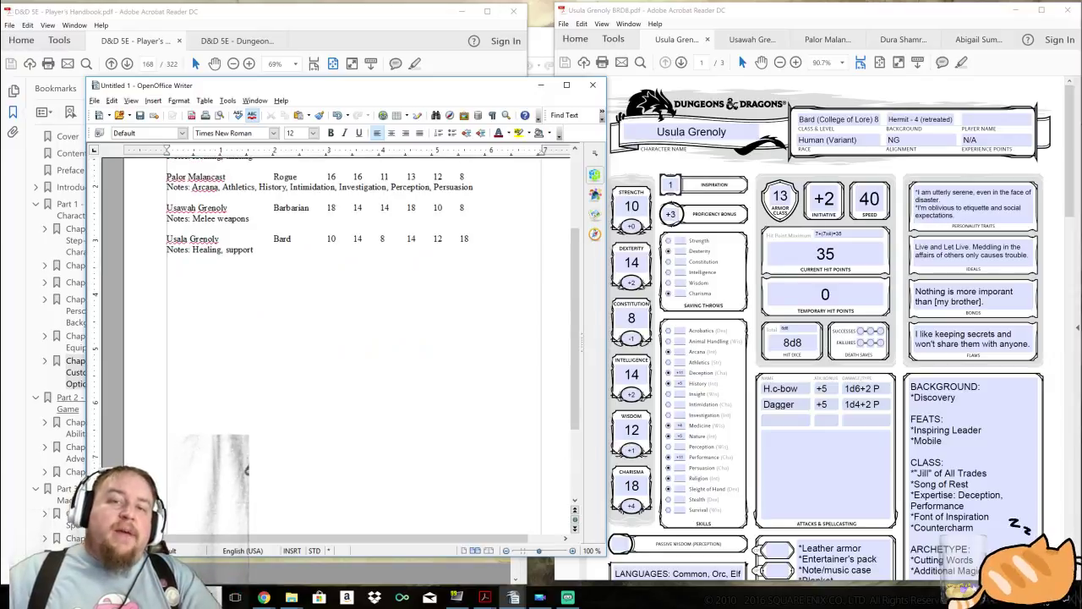
{"action": "scroll", "coordinate": [347, 338], "scroll_direction": "up", "scroll_amount": 4}
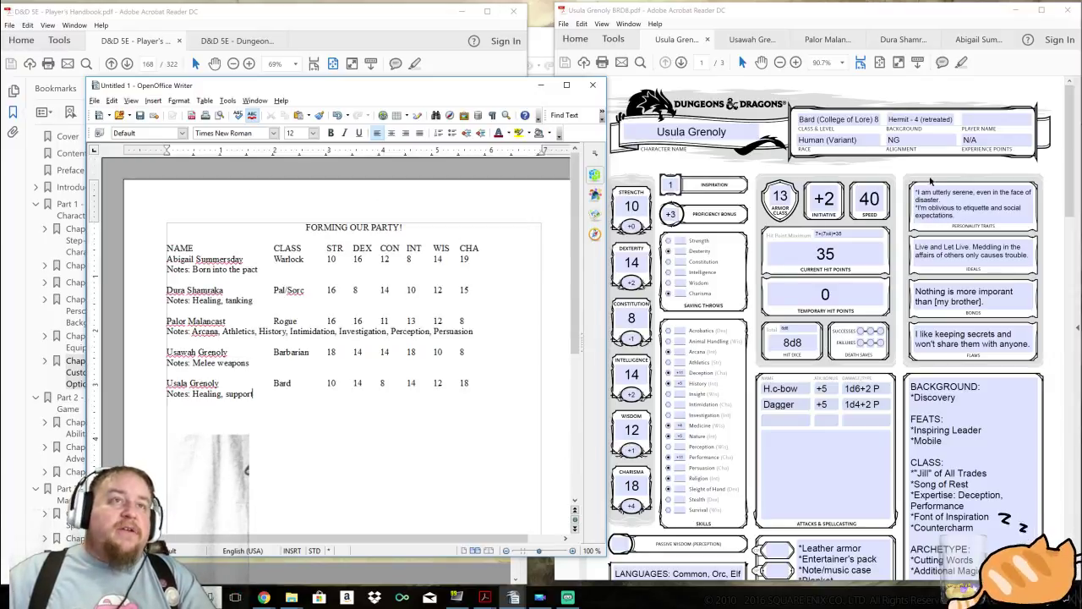
{"action": "left_click", "coordinate": [987, 198]}
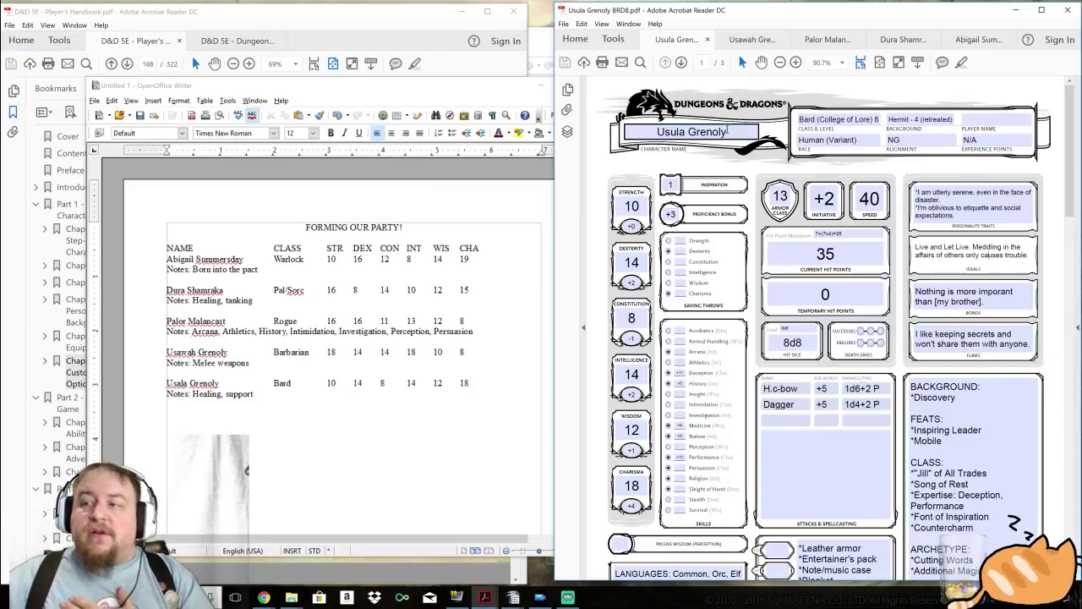
{"action": "scroll", "coordinate": [338, 338], "scroll_direction": "down", "scroll_amount": 2}
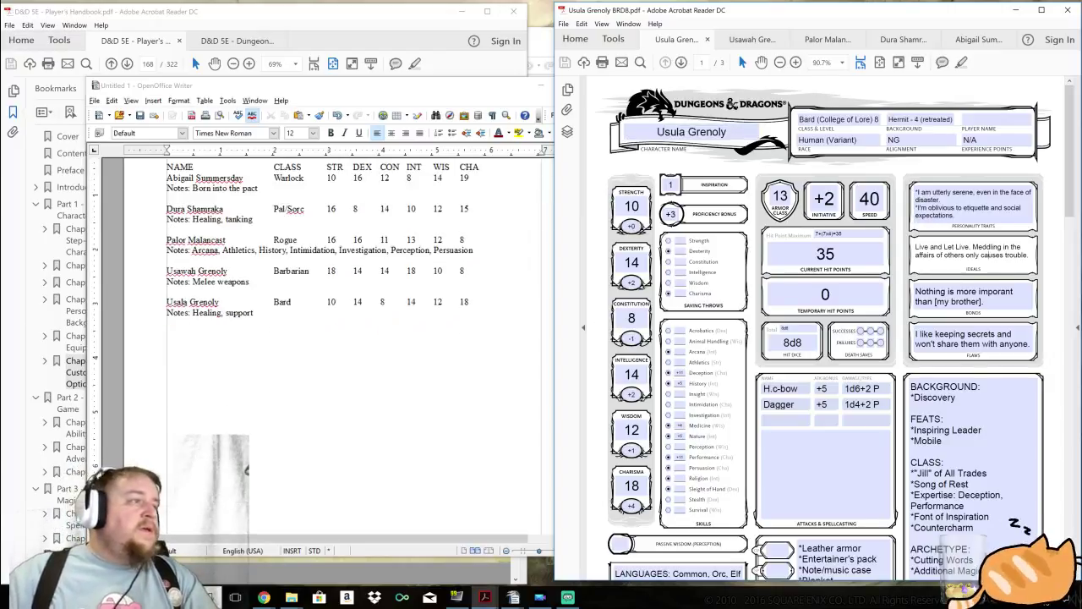
{"action": "left_click", "coordinate": [253, 313]}
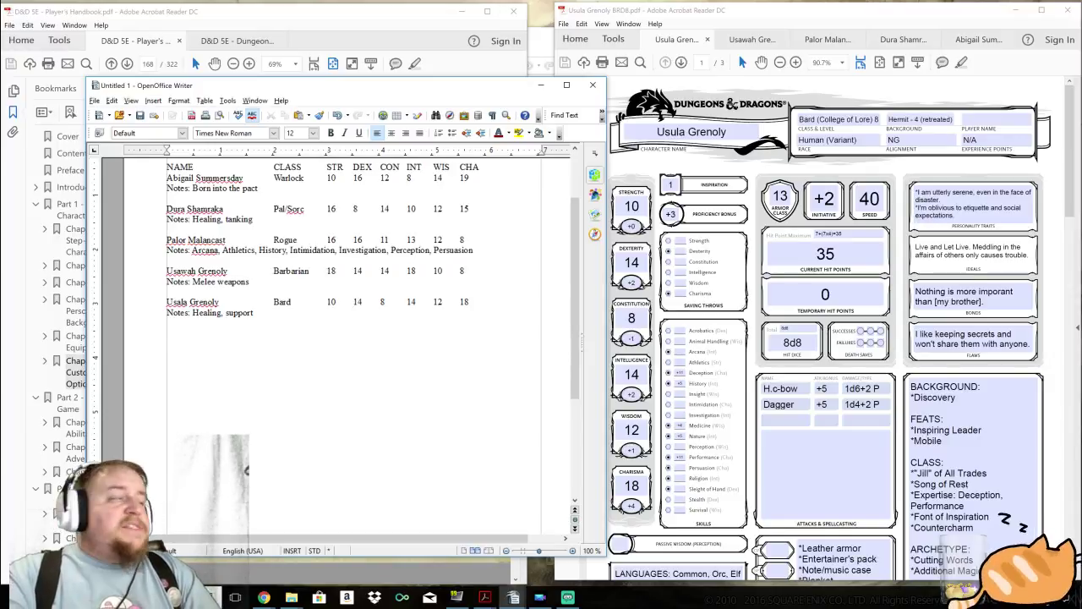
Type 'Dura and Abigail - served under same banner, traveling under a mission, both get background stuff in Abi's homeland'.
{"action": "type", "text": "Dura "}
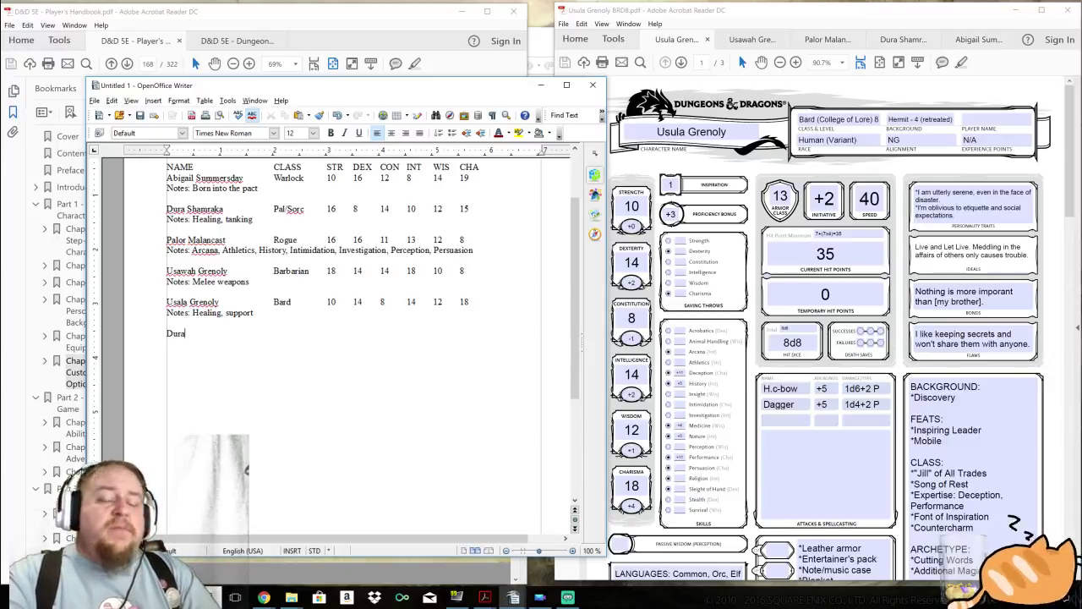
{"action": "type", "text": "Sh"}
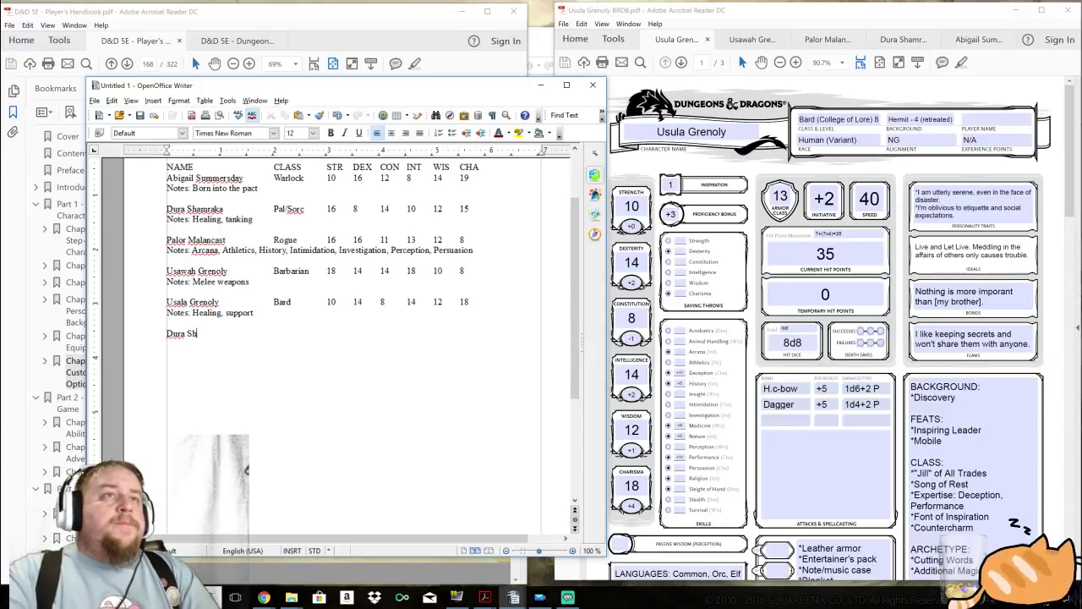
{"action": "type", "text": "a"}
{"action": "key", "text": "BackSpace"}
{"action": "key", "text": "BackSpace"}
{"action": "key", "text": "BackSpace"}
{"action": "type", "text": "and Abigail"}
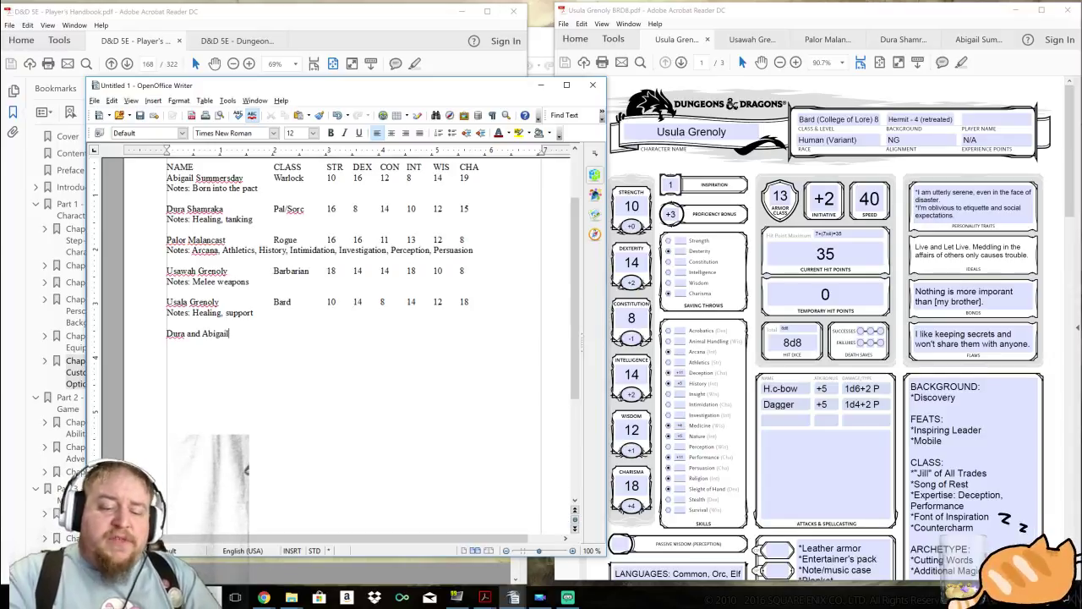
{"action": "type", "text": " -"}
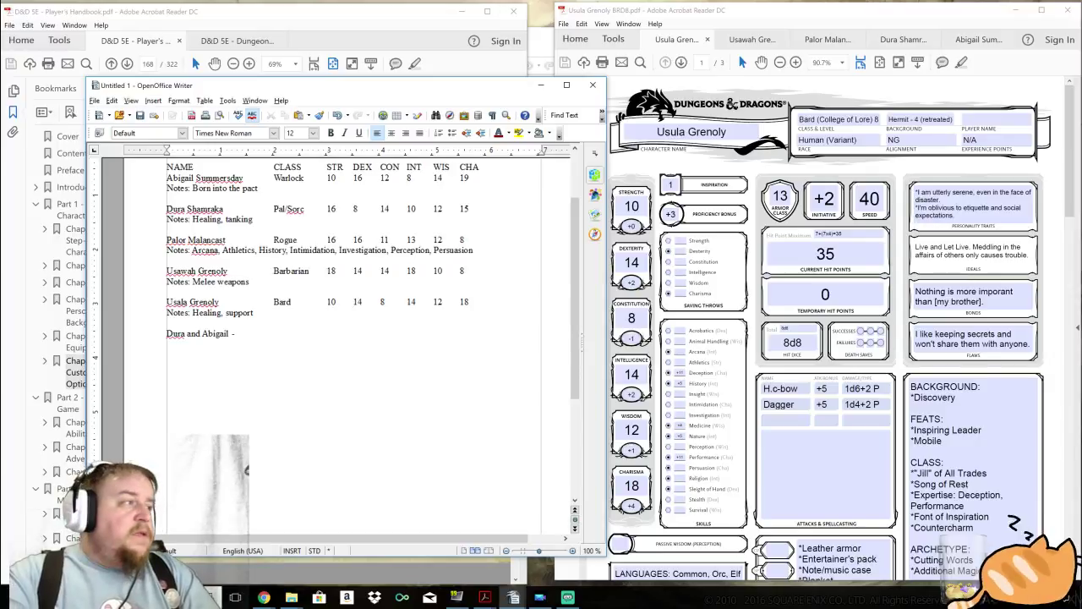
{"action": "type", "text": " served"}
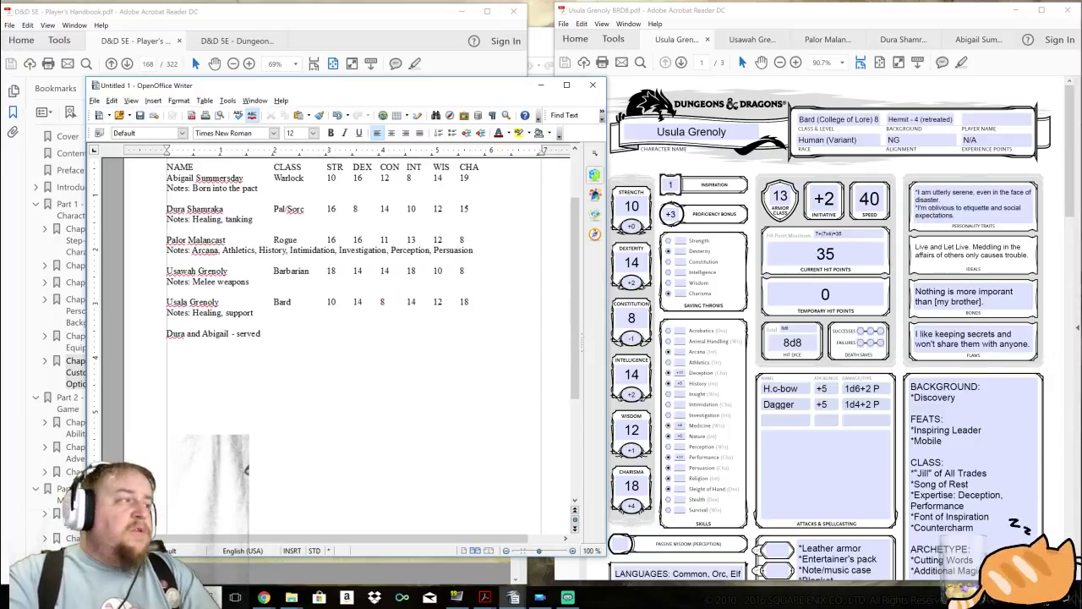
{"action": "type", "text": " under same banner"}
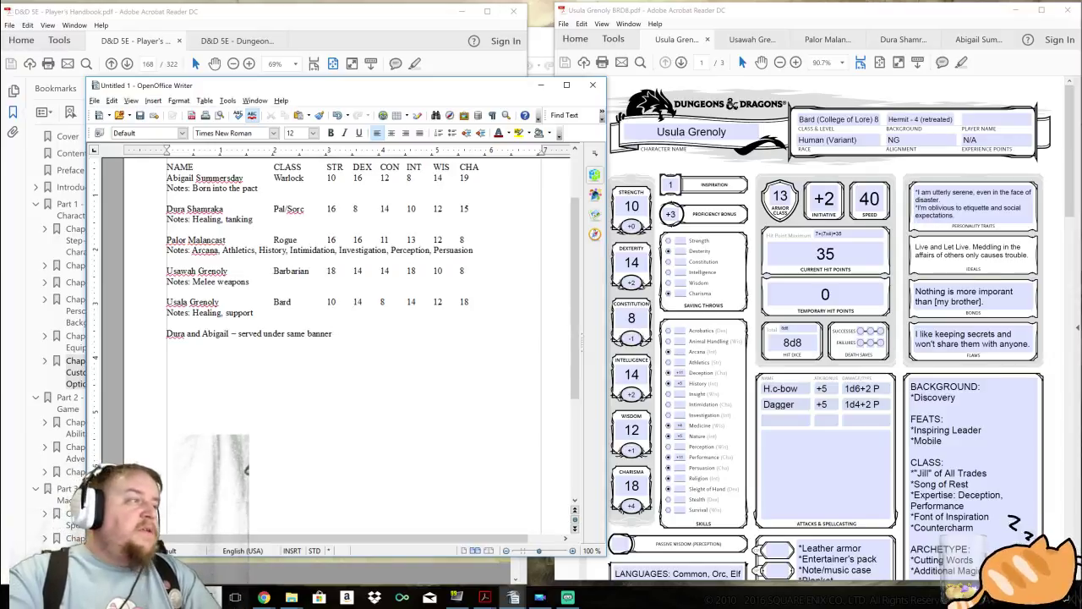
{"action": "type", "text": ", travel"}
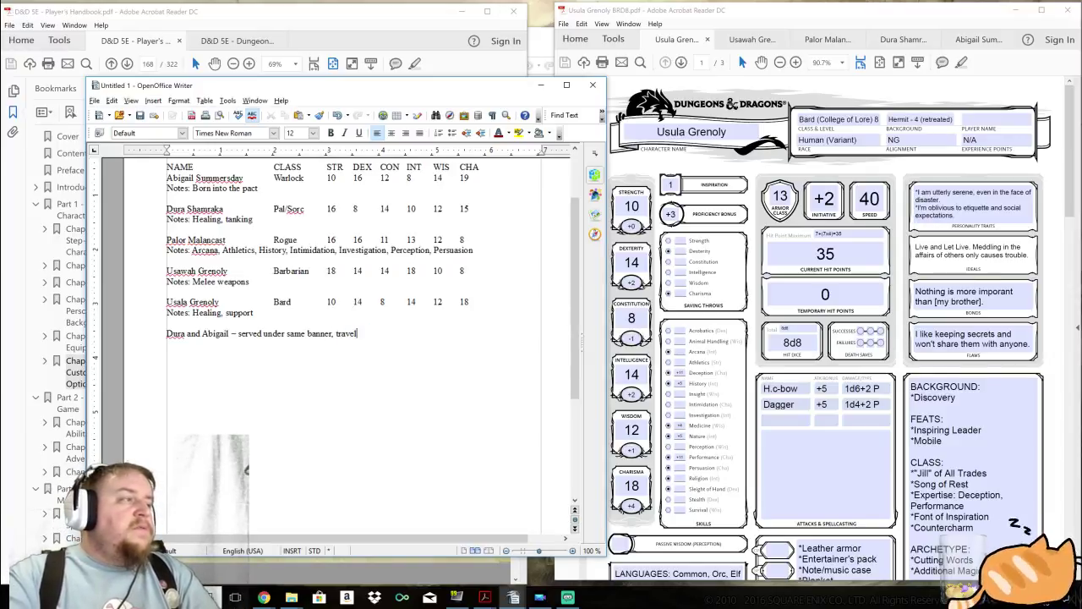
{"action": "type", "text": "ing under a mission"}
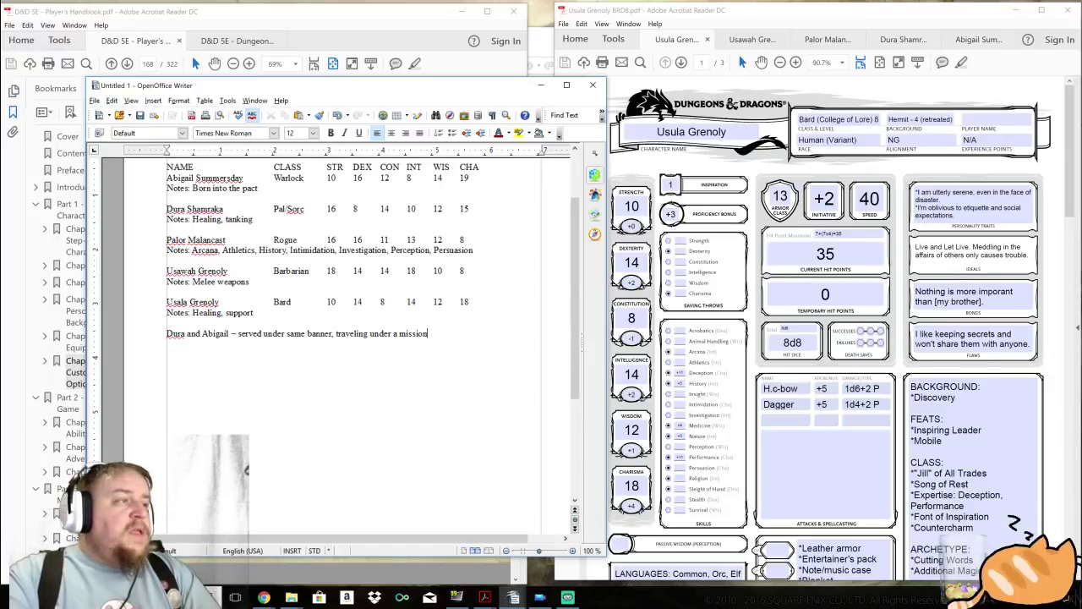
{"action": "type", "text": "both get b"}
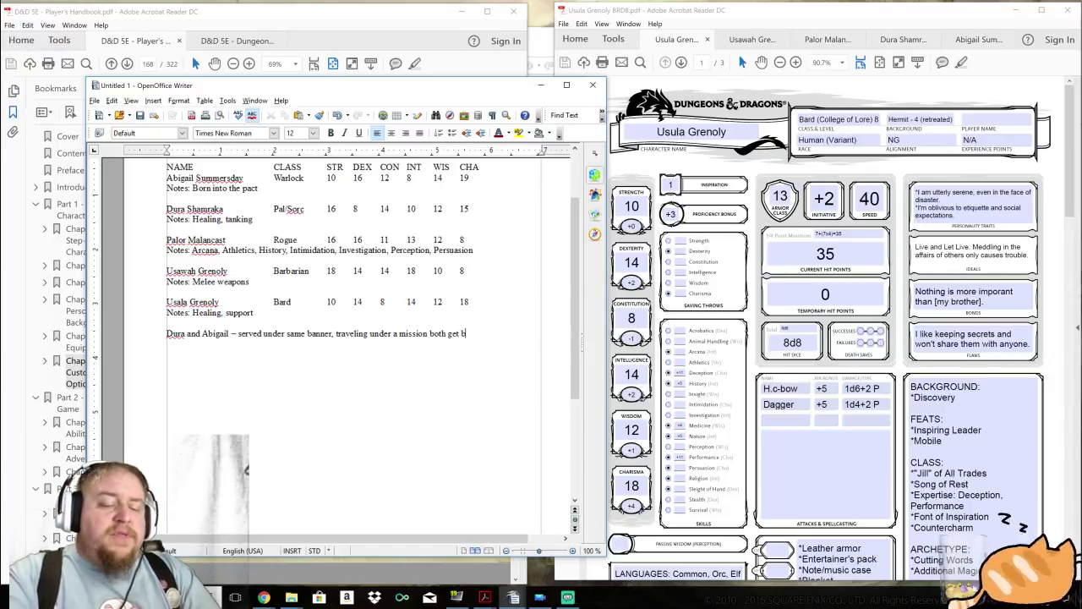
{"action": "type", "text": "ackground stuf"}
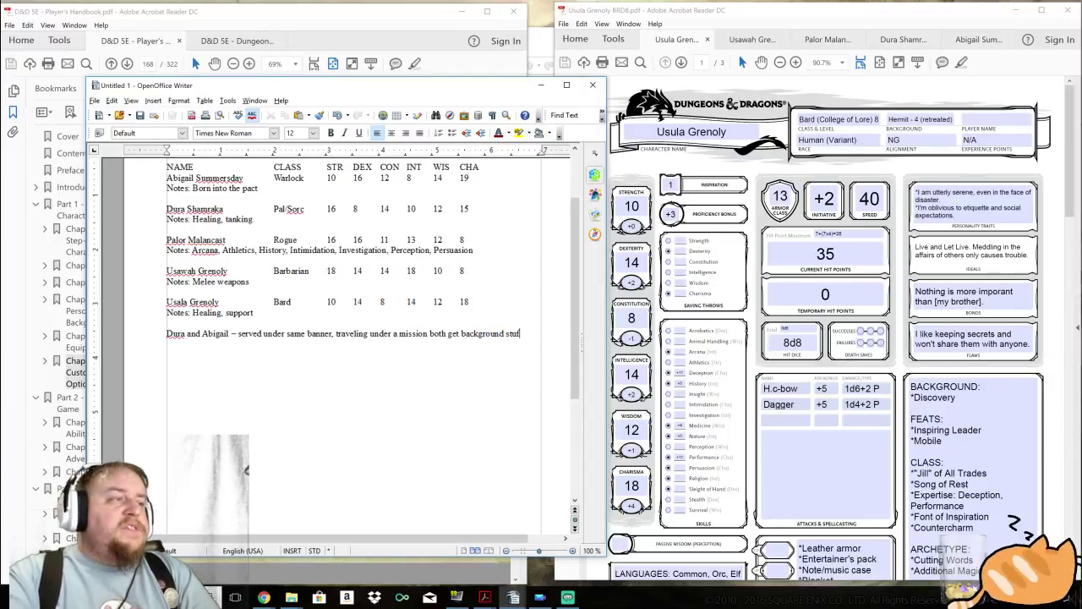
{"action": "type", "text": "f"}
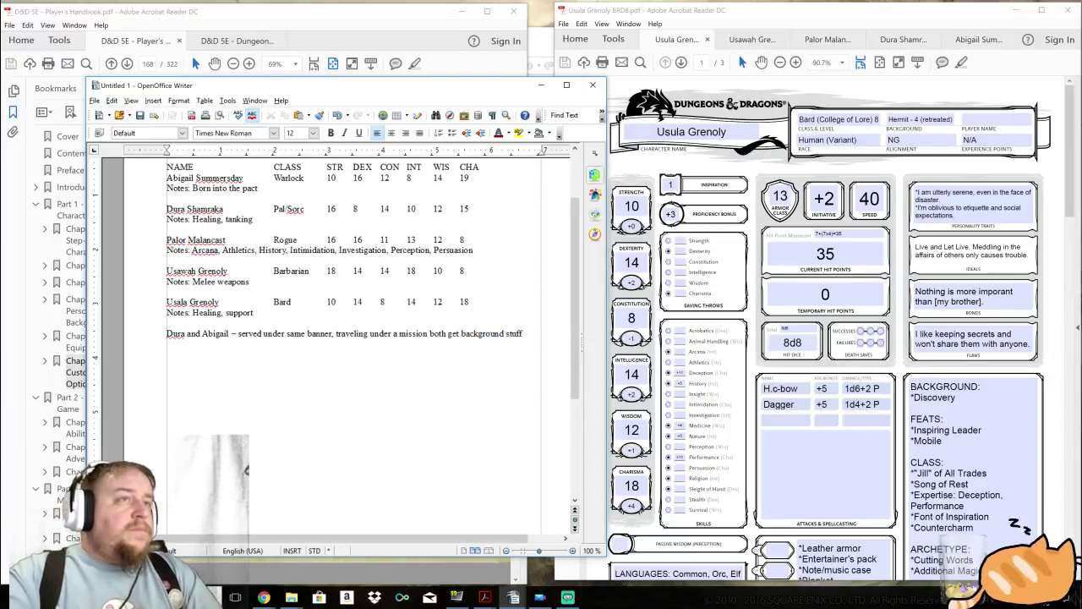
{"action": "type", "text": " in Abi's b"}
{"action": "type", "text": "omeland"}
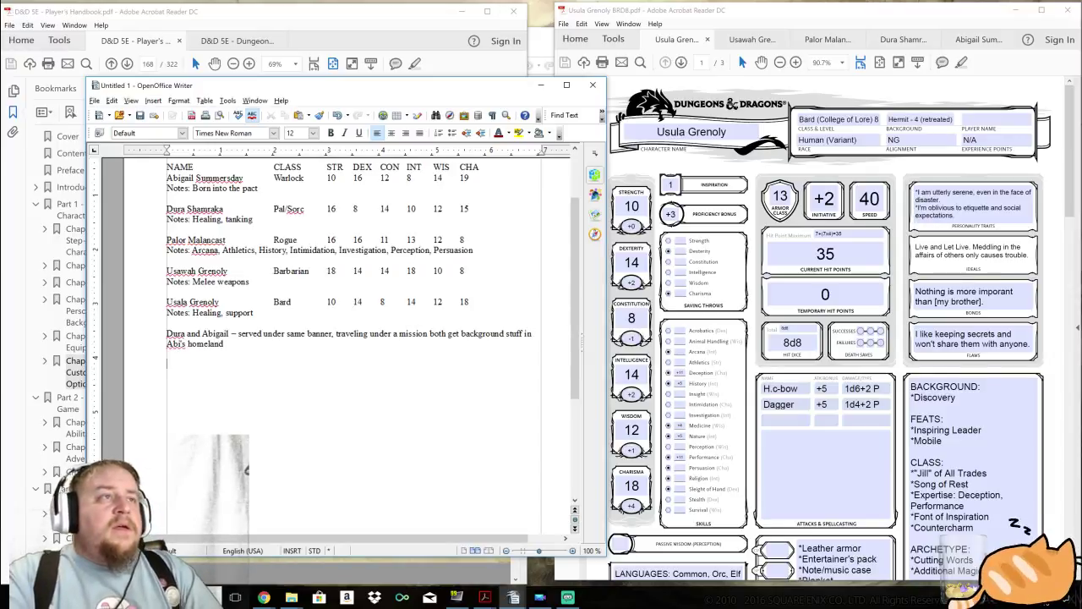
Add a new line: 'Introduce/hook Grenoly siblings - travel to Abi's hometown.'.
{"action": "key", "text": "Return"}
{"action": "key", "text": "Return"}
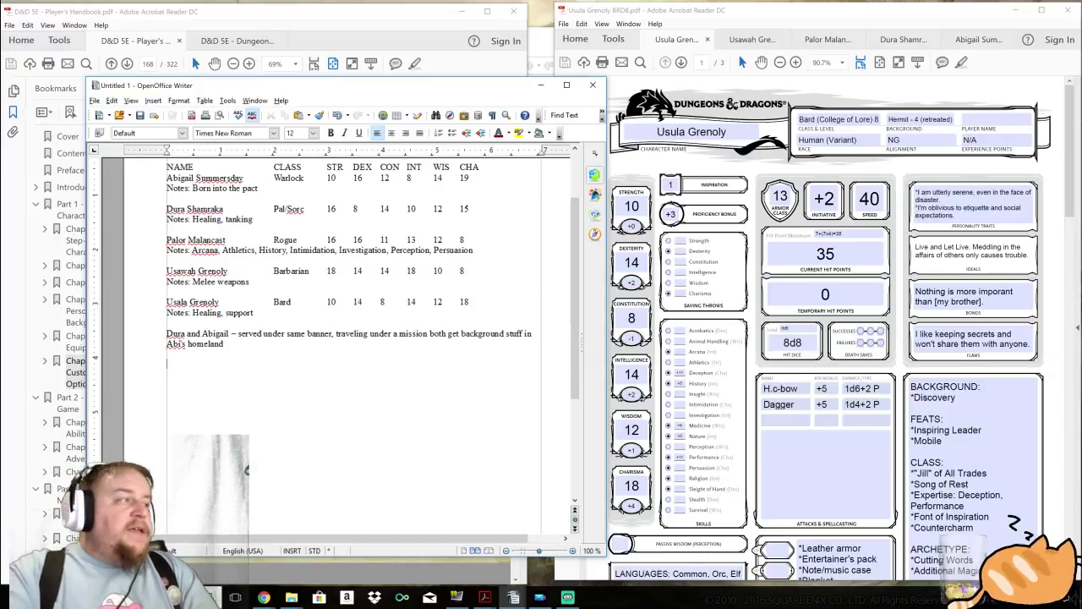
{"action": "type", "text": "Introduc"}
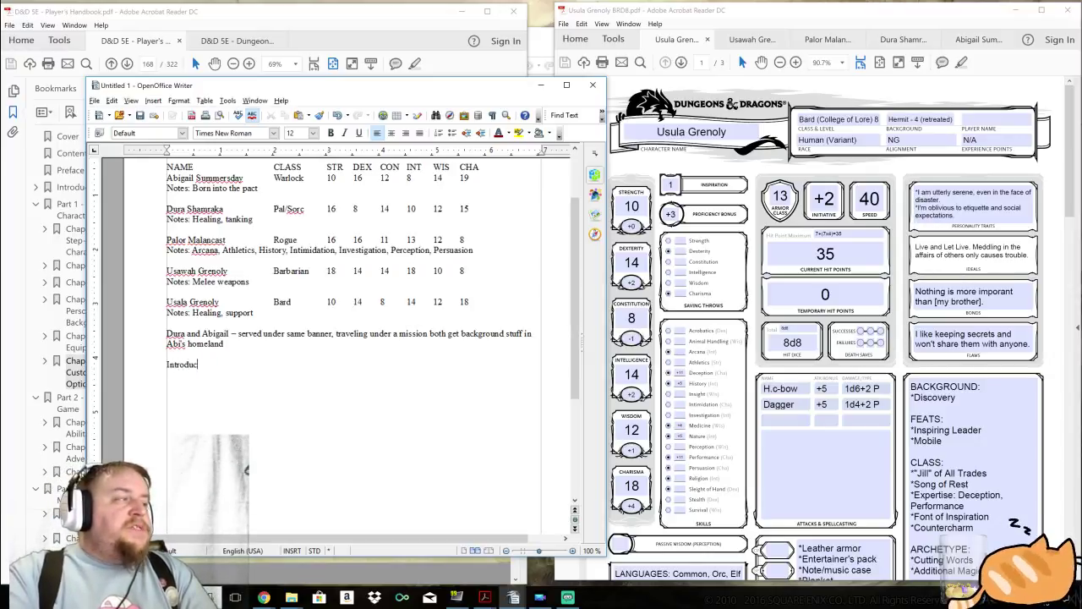
{"action": "type", "text": "e/hook "}
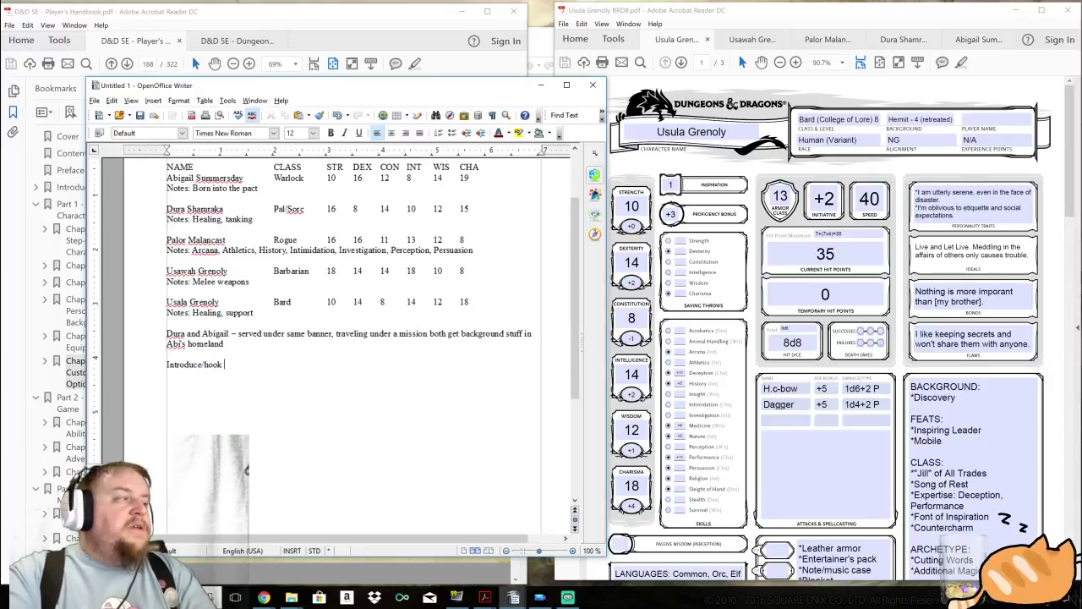
{"action": "type", "text": "Grenoly"}
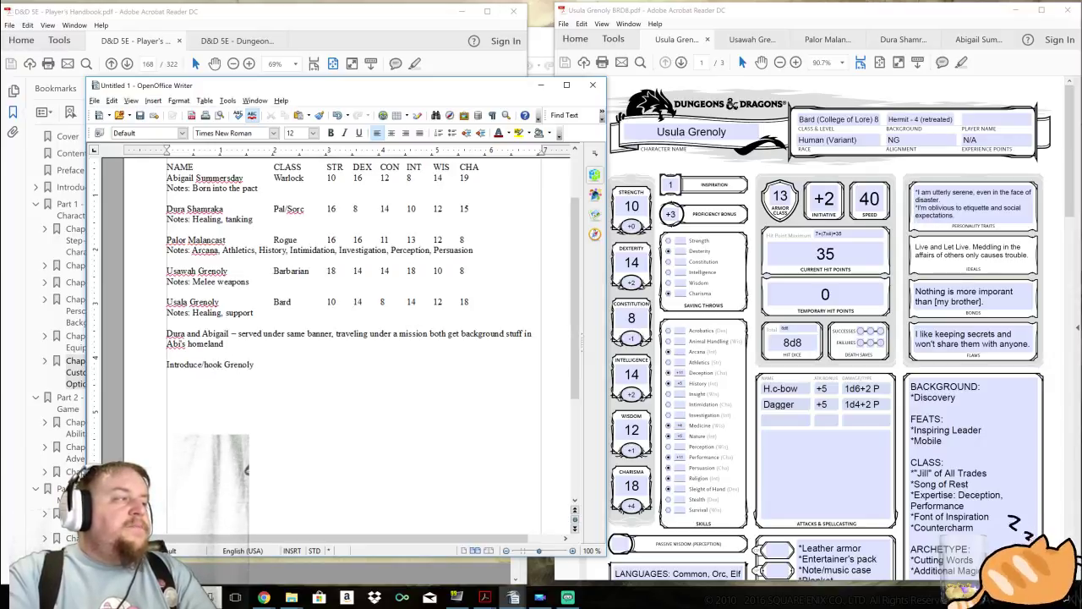
{"action": "type", "text": " siblings - "}
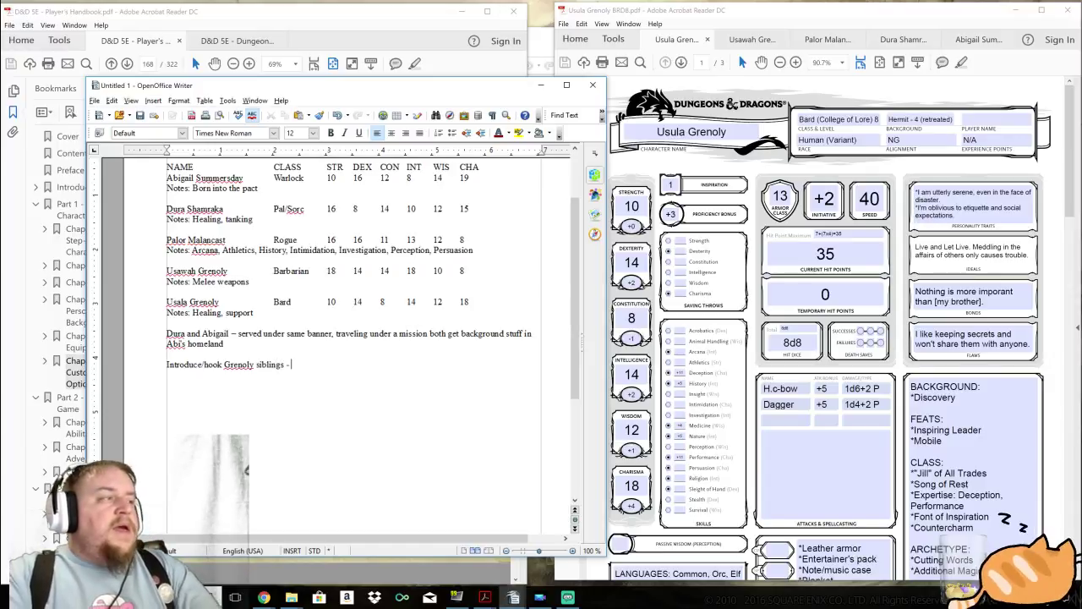
{"action": "type", "text": "travel to "}
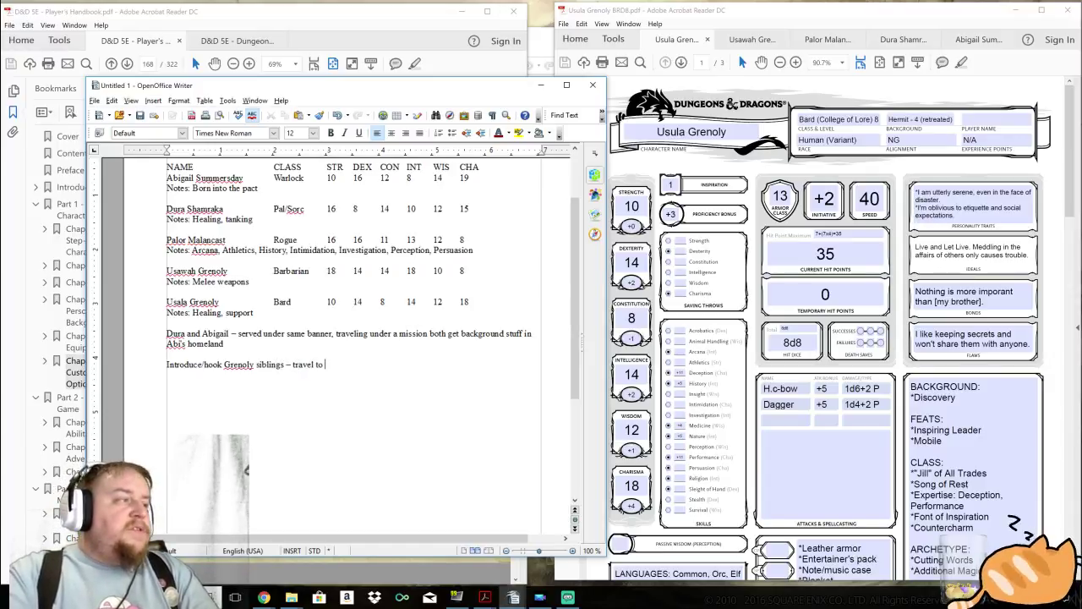
{"action": "type", "text": "Abi's hometown."}
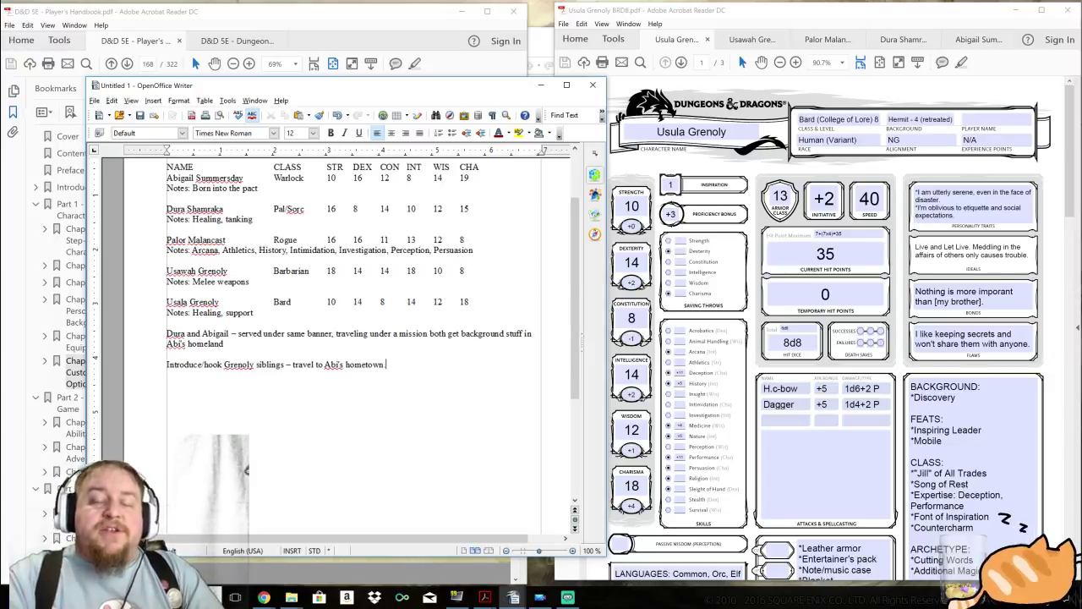
{"action": "left_click", "coordinate": [742, 47]}
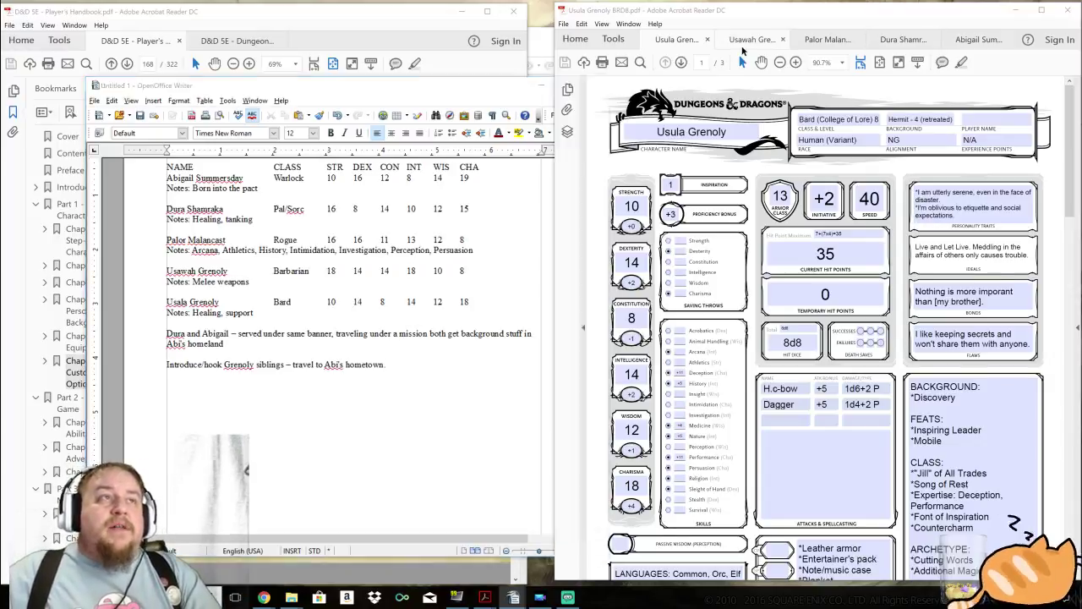
{"action": "scroll", "coordinate": [751, 192], "scroll_direction": "down", "scroll_amount": 3}
{"action": "scroll", "coordinate": [686, 369], "scroll_direction": "down", "scroll_amount": 12}
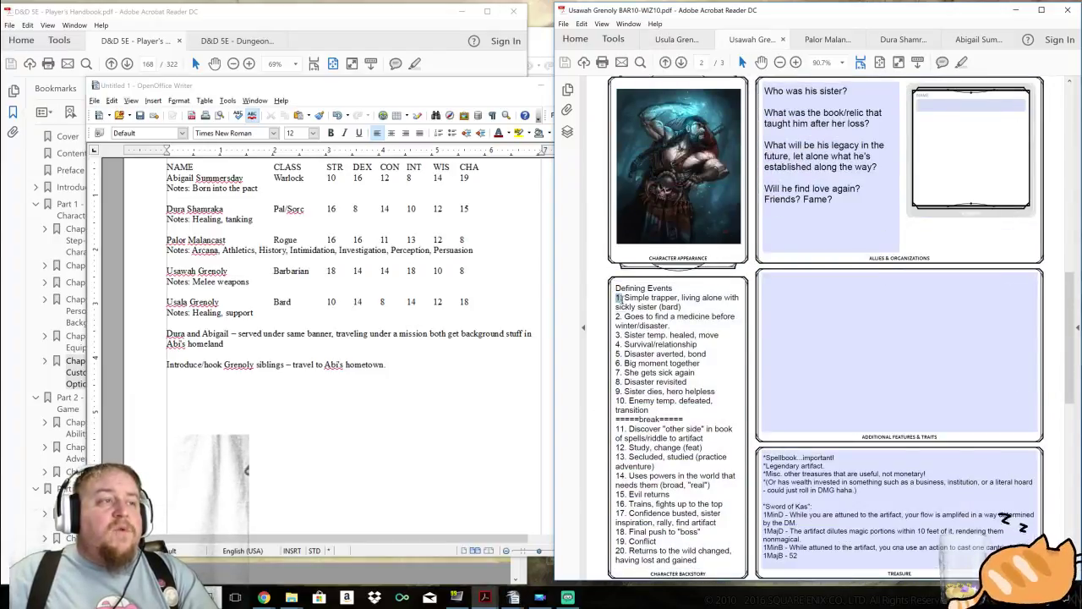
{"action": "left_click_drag", "start_coordinate": [617, 298], "coordinate": [708, 357]}
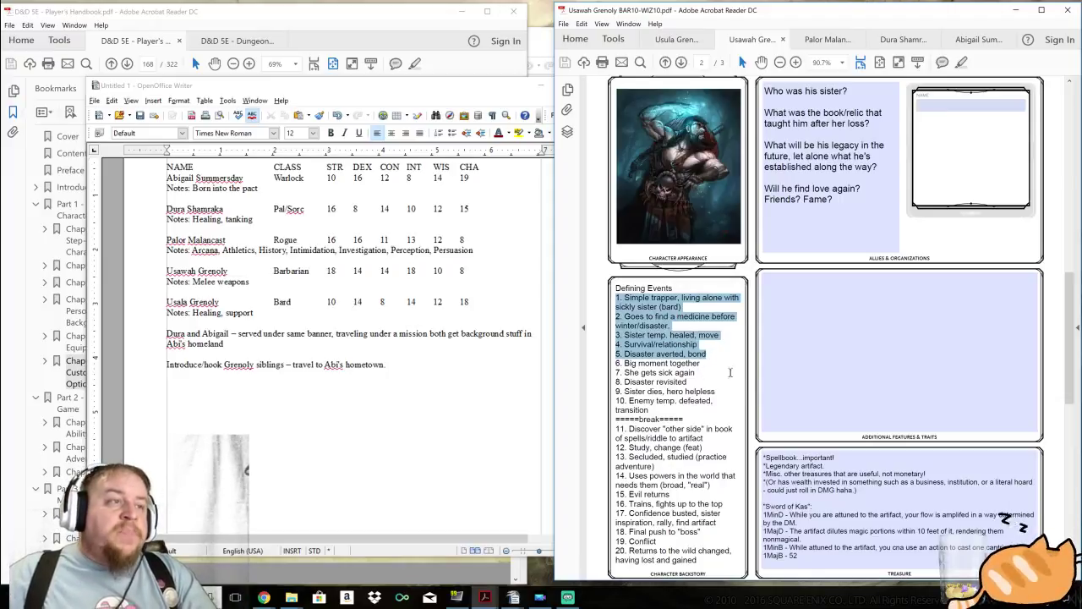
{"action": "left_click", "coordinate": [713, 368]}
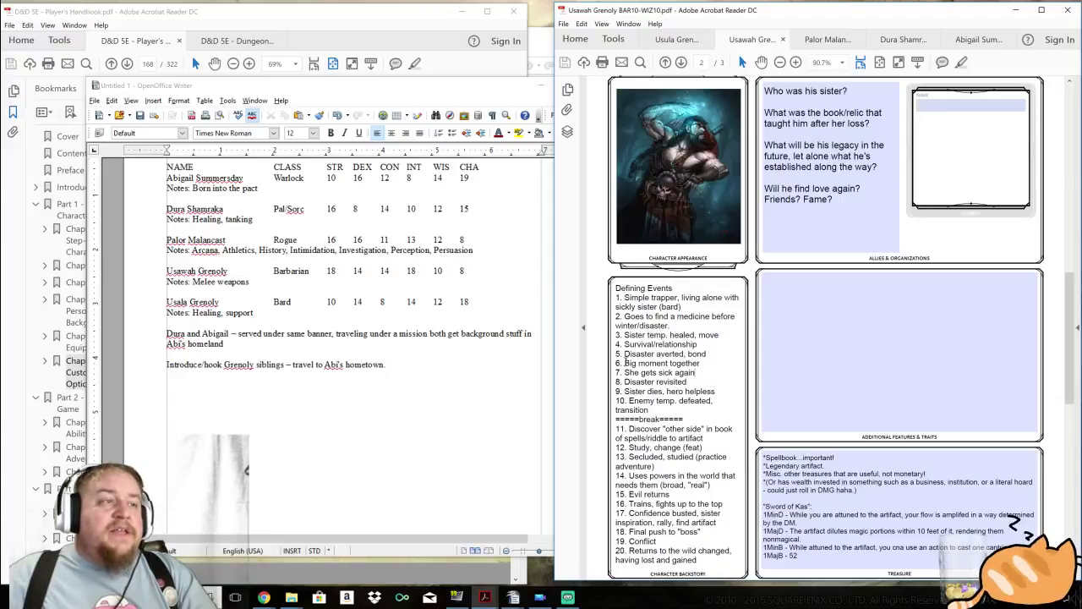
{"action": "left_click_drag", "start_coordinate": [624, 363], "coordinate": [704, 369]}
{"action": "left_click", "coordinate": [643, 352]}
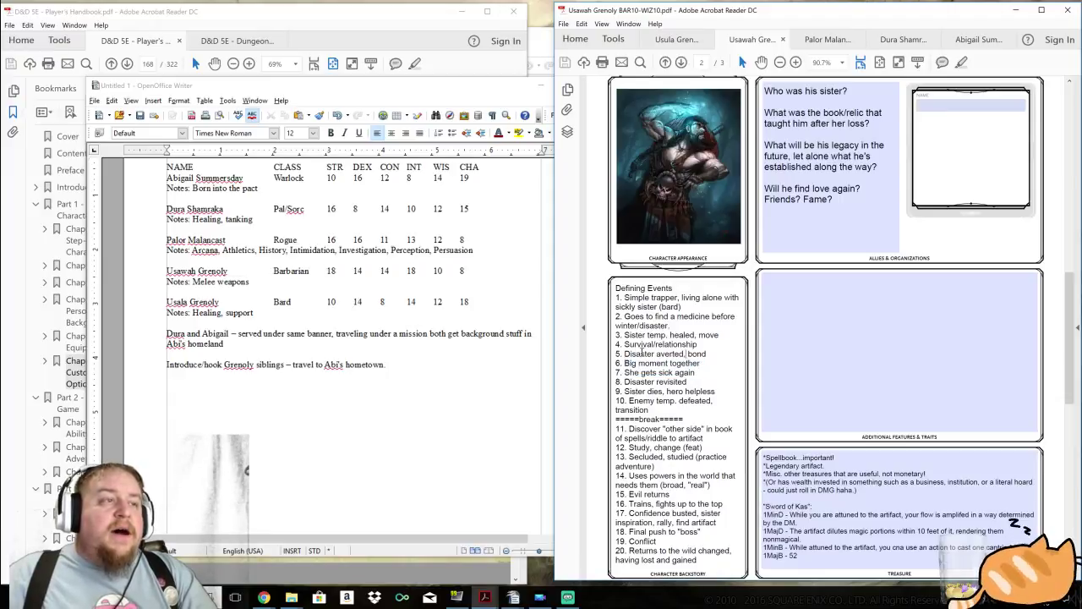
{"action": "left_click_drag", "start_coordinate": [624, 353], "coordinate": [705, 363]}
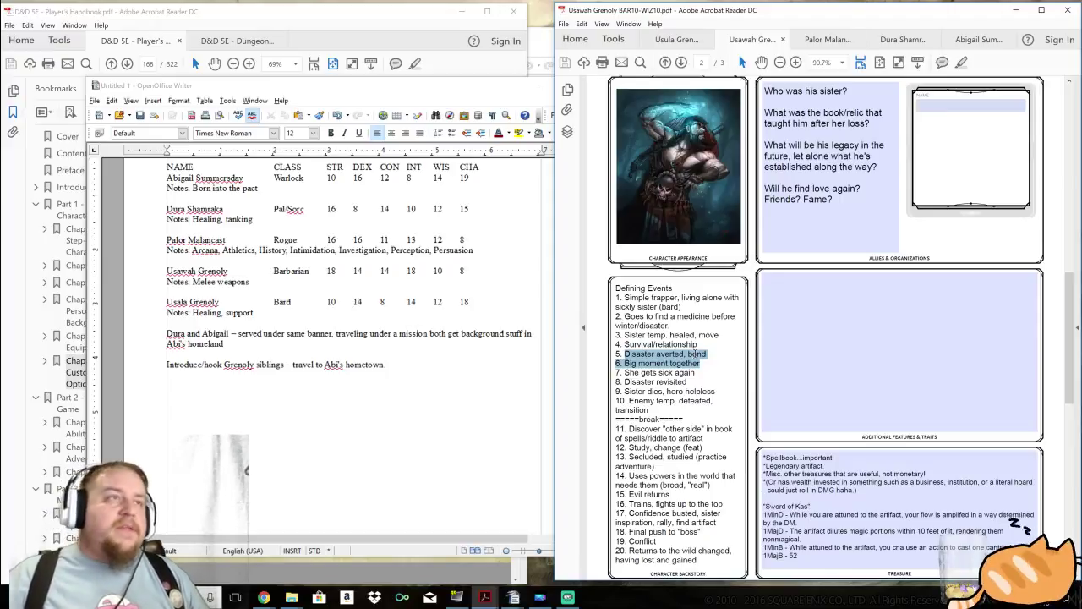
{"action": "key", "text": "alt+Tab"}
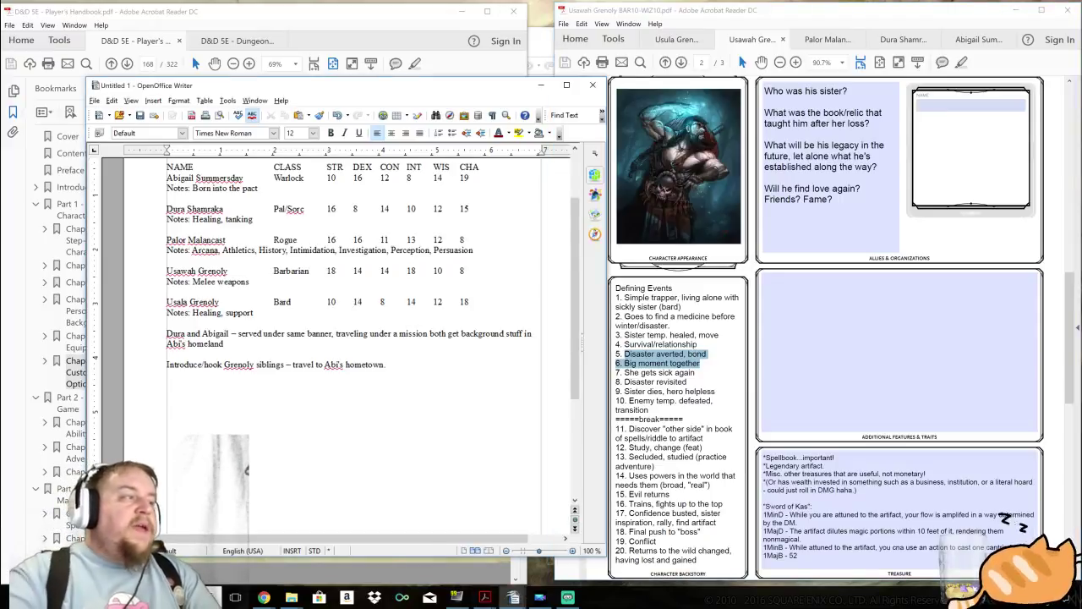
{"action": "left_click", "coordinate": [816, 40]}
{"action": "scroll", "coordinate": [846, 254], "scroll_direction": "up", "scroll_amount": 10}
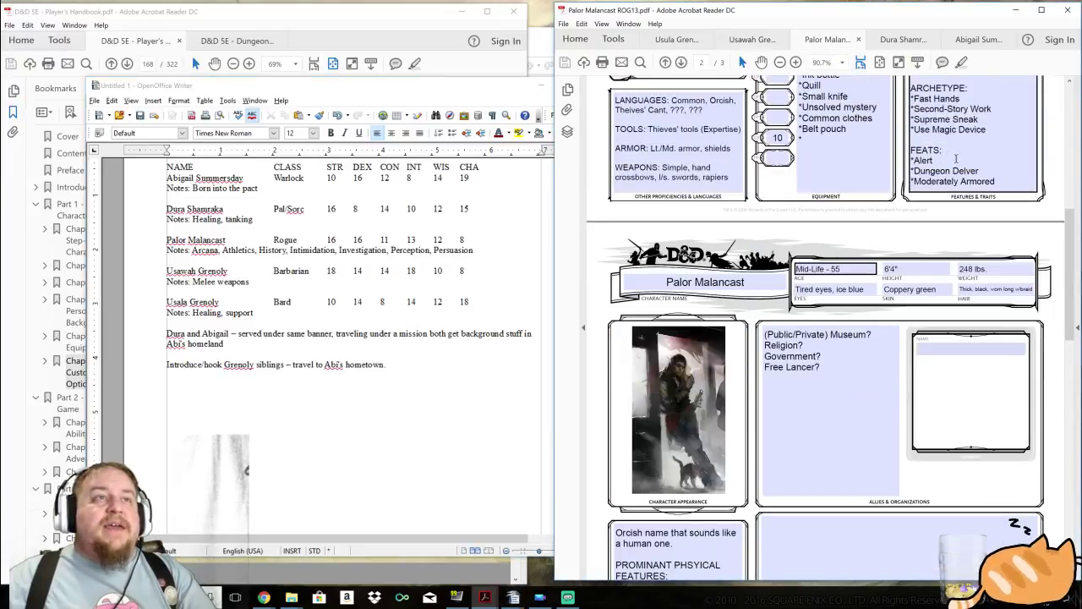
{"action": "scroll", "coordinate": [824, 334], "scroll_direction": "up", "scroll_amount": 2}
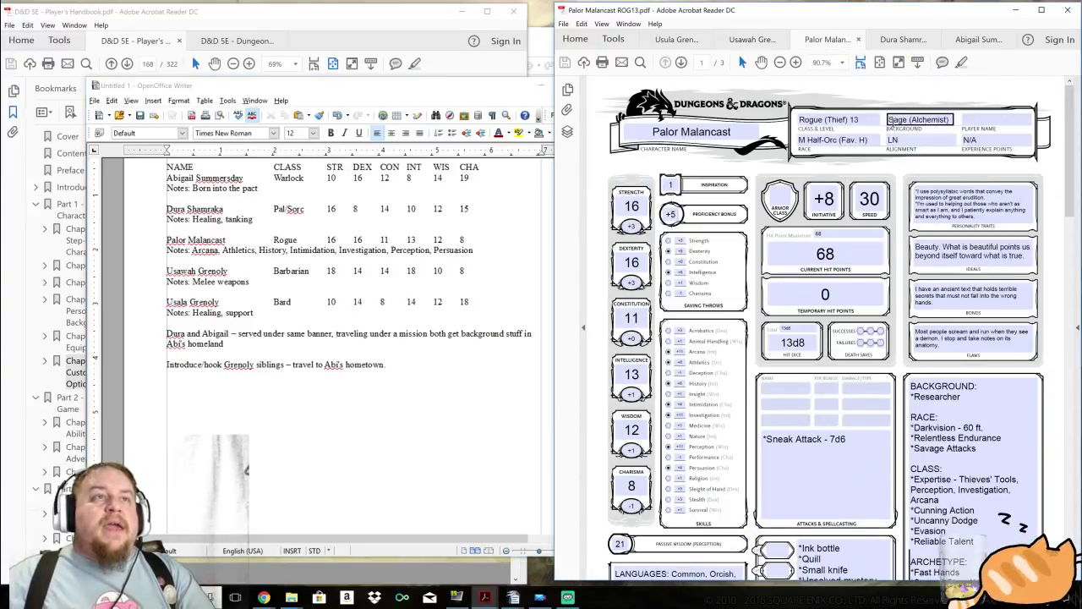
{"action": "left_click", "coordinate": [750, 43]}
{"action": "scroll", "coordinate": [926, 146], "scroll_direction": "up", "scroll_amount": 6}
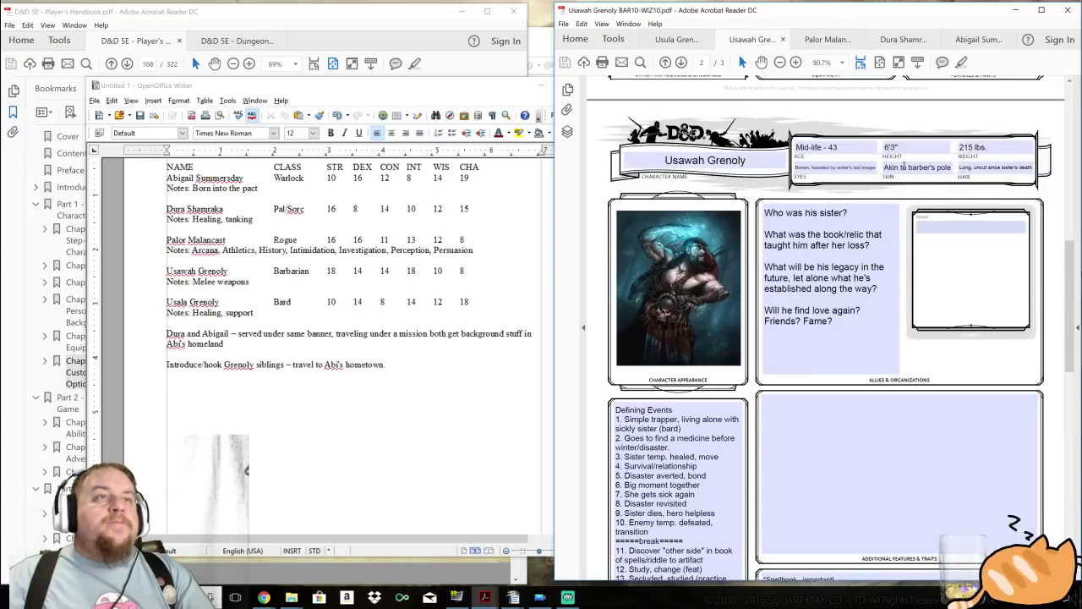
{"action": "scroll", "coordinate": [926, 145], "scroll_direction": "up", "scroll_amount": 3}
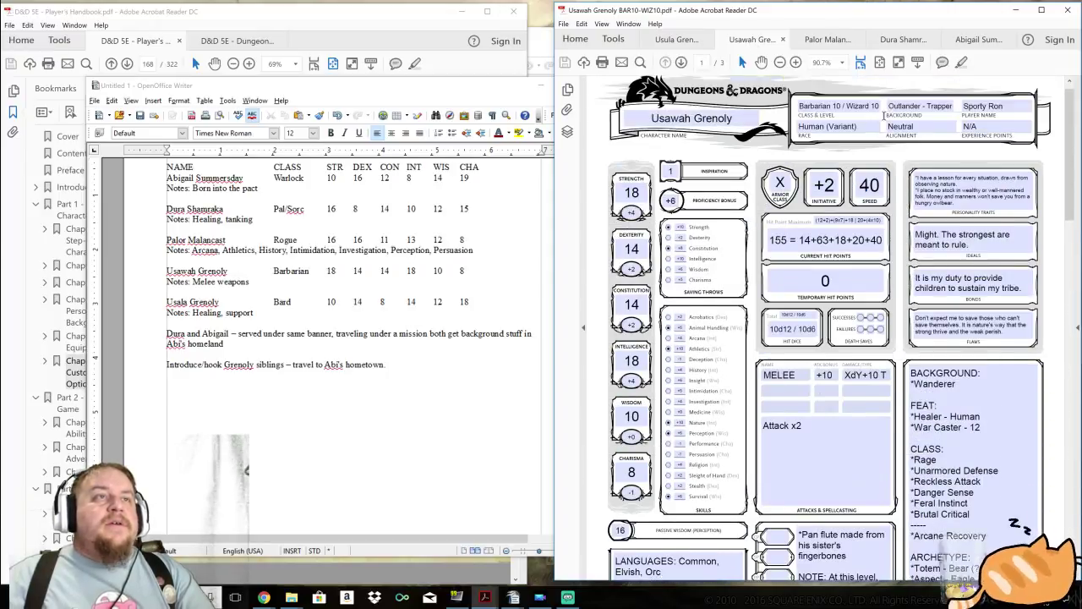
{"action": "key", "text": "ctrl+shift+Tab"}
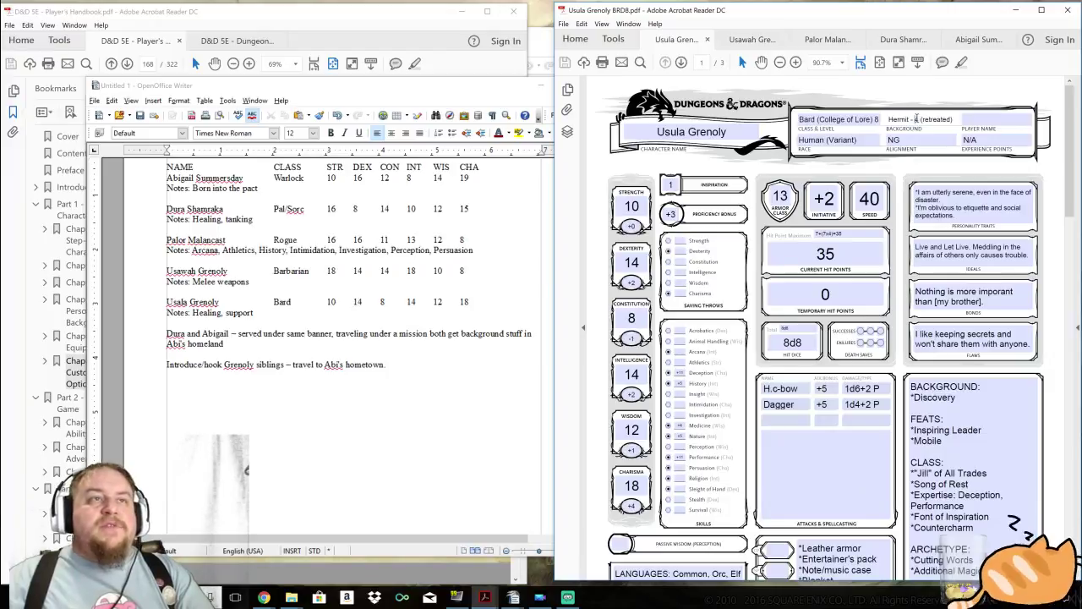
{"action": "left_click_drag", "start_coordinate": [916, 119], "coordinate": [941, 119]}
{"action": "left_click_drag", "start_coordinate": [973, 246], "coordinate": [980, 255]}
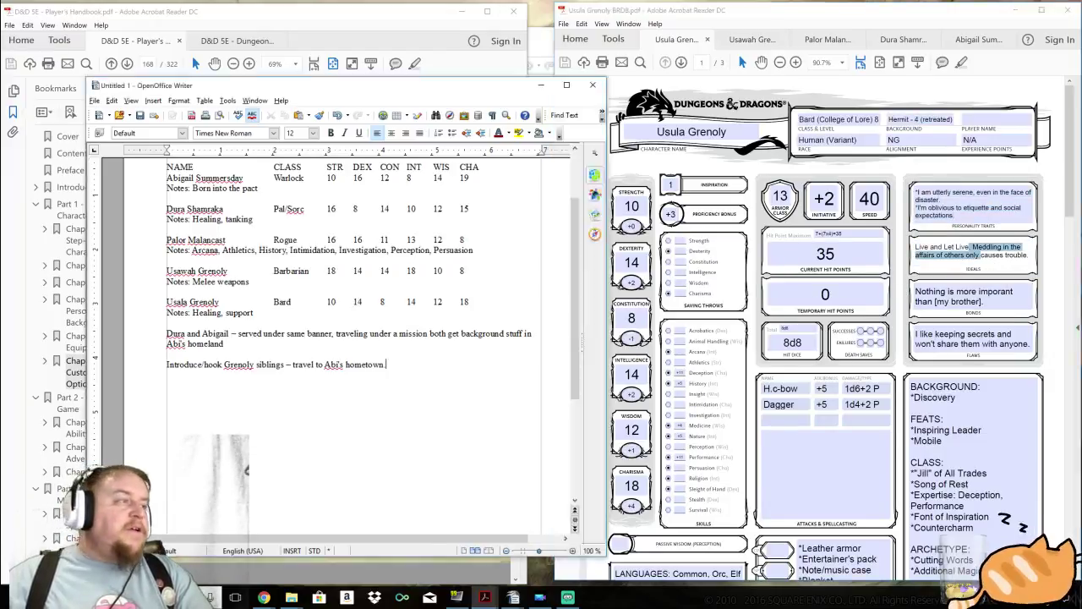
Continue the hook: the siblings bond by speaking of the [evil] happening in the lands and Abi's….
{"action": "left_click", "coordinate": [514, 597]}
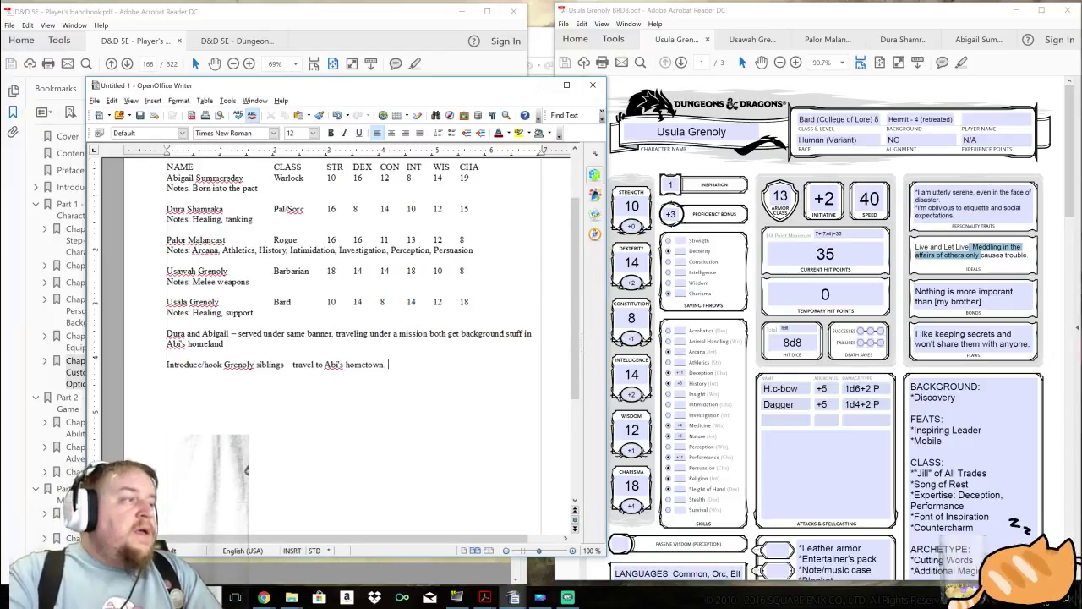
{"action": "type", "text": "They bond due"}
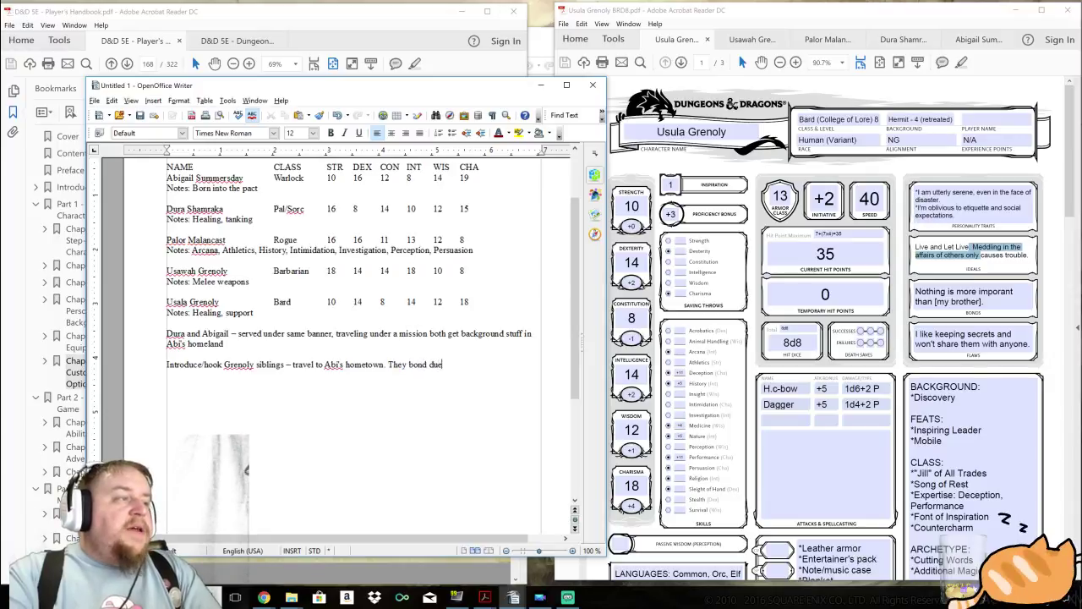
{"action": "type", "text": " to the ability "}
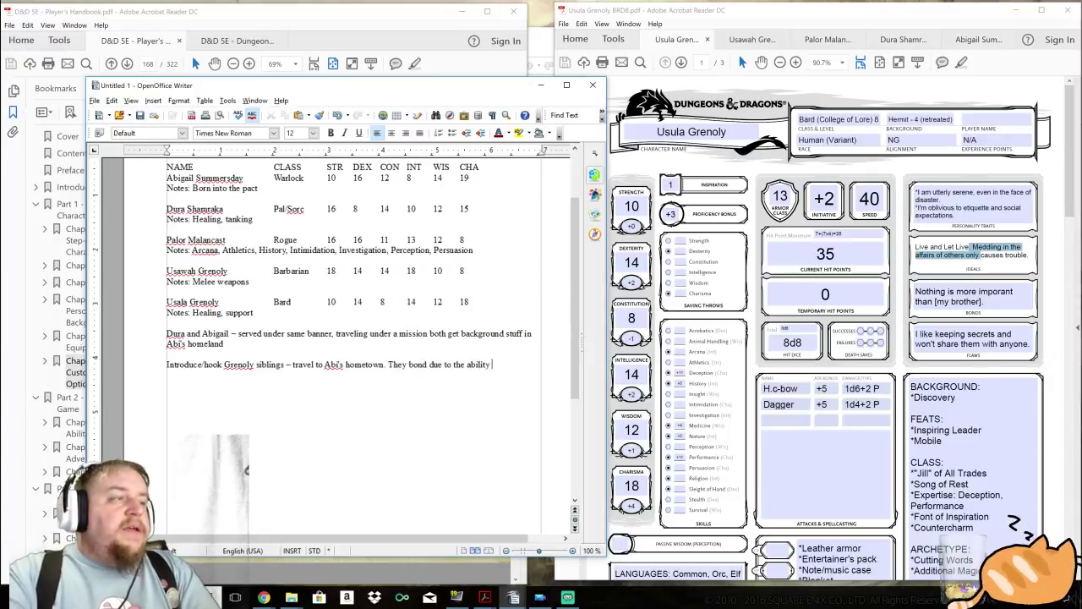
{"action": "type", "text": "to speak of the"}
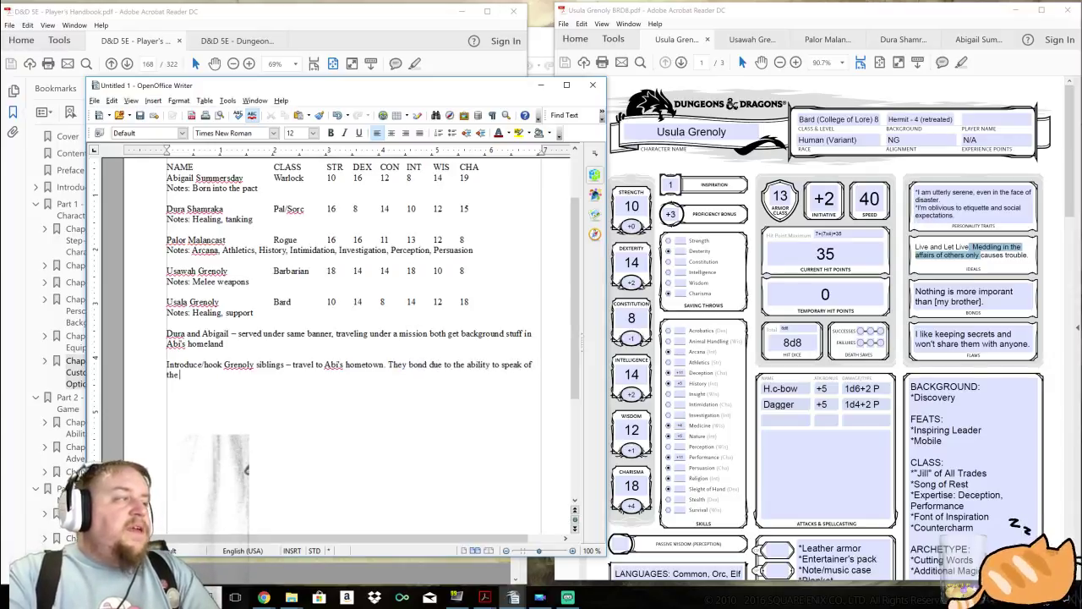
{"action": "type", "text": " [evil] happening in the lands"}
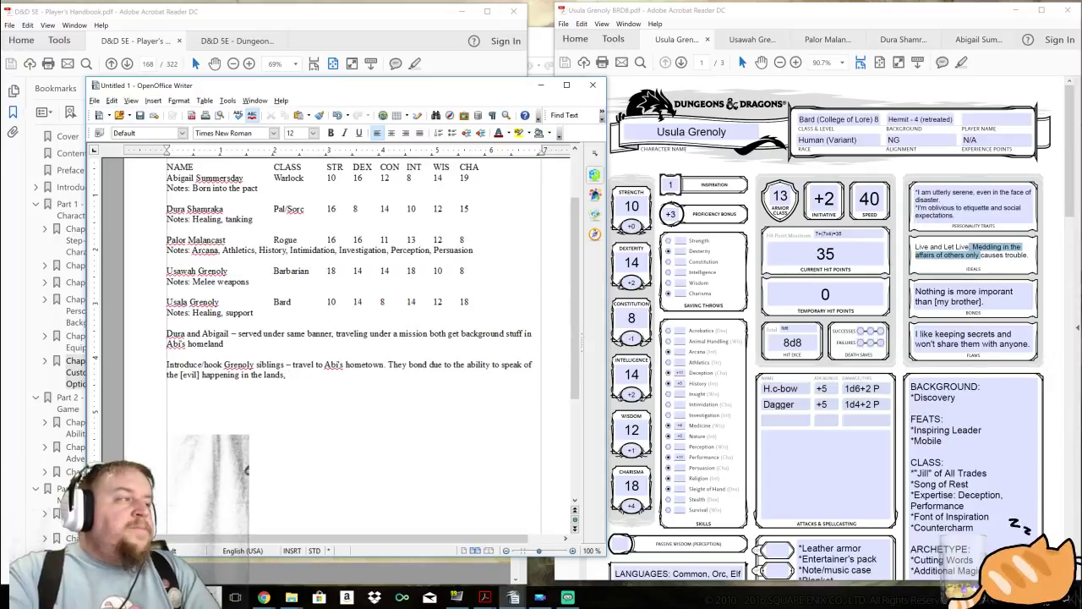
{"action": "type", "text": ", and Abi's"}
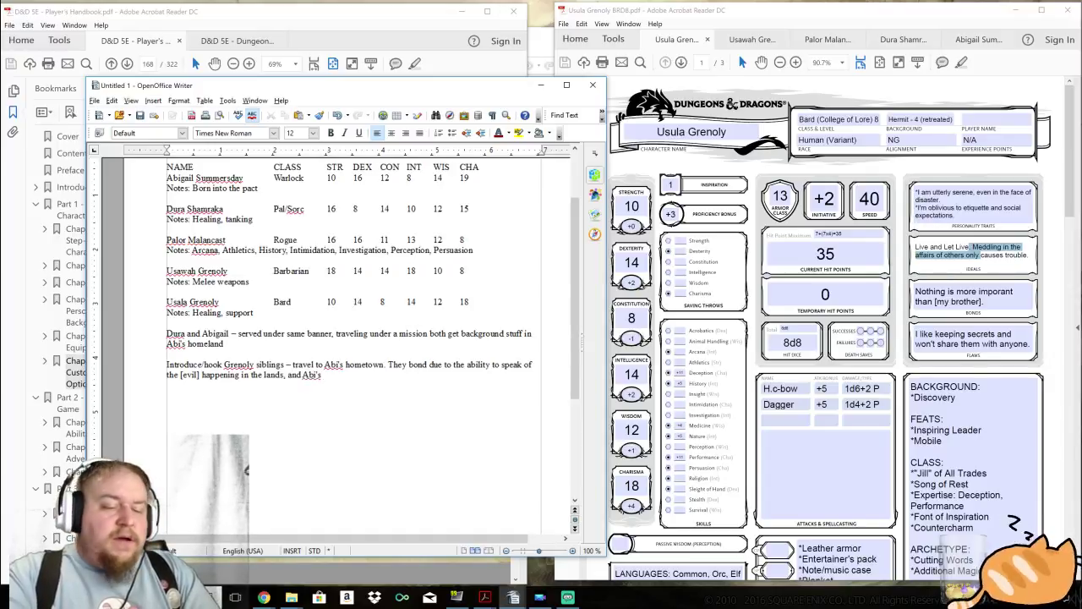
{"action": "type", "text": " ability to share"}
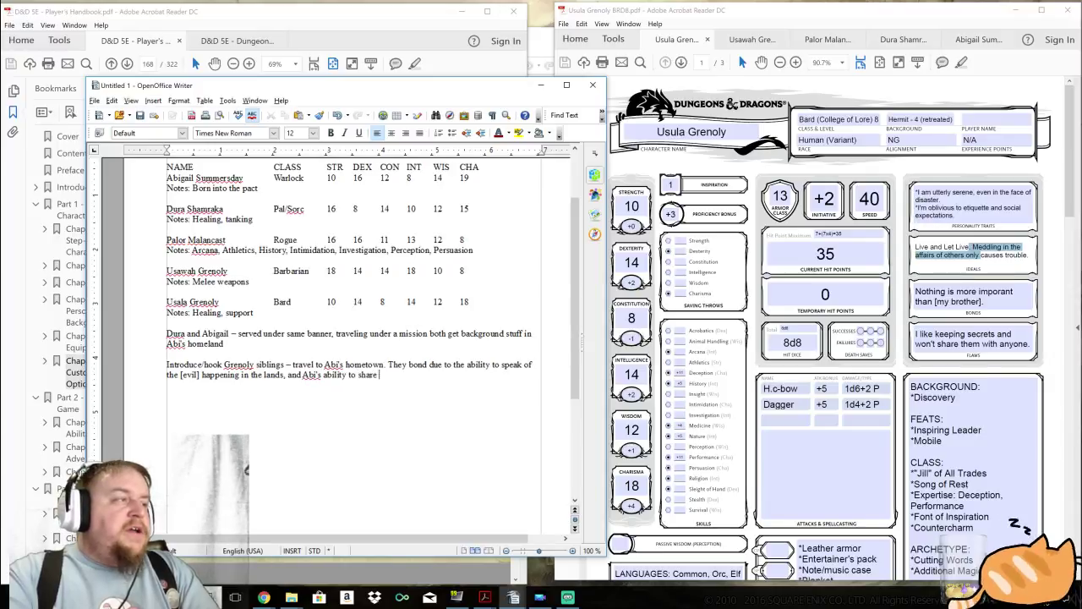
{"action": "type", "text": " stories about her "}
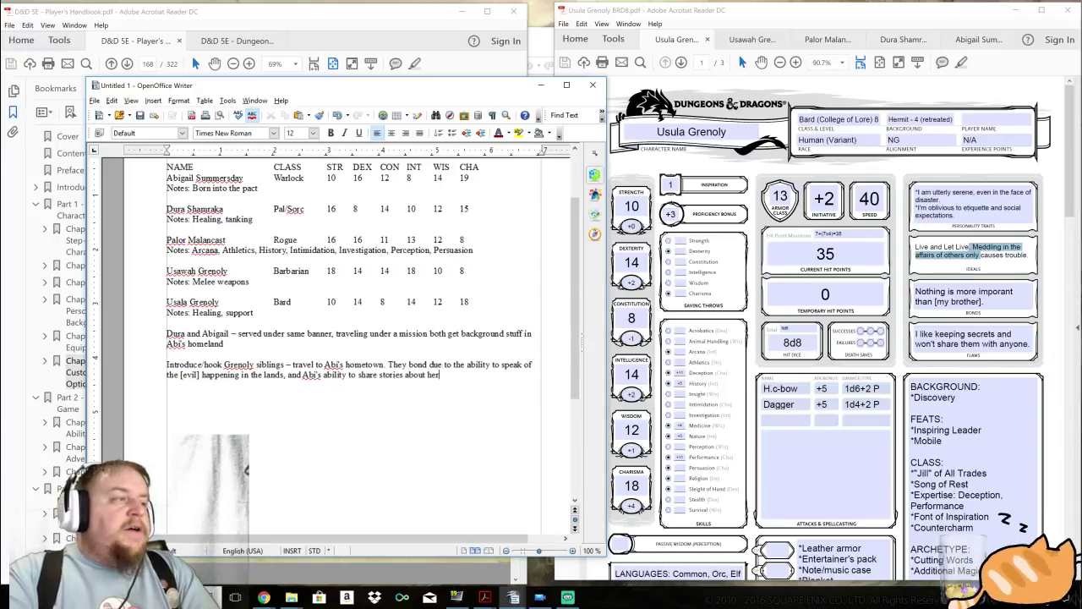
{"action": "type", "text": "own brother"}
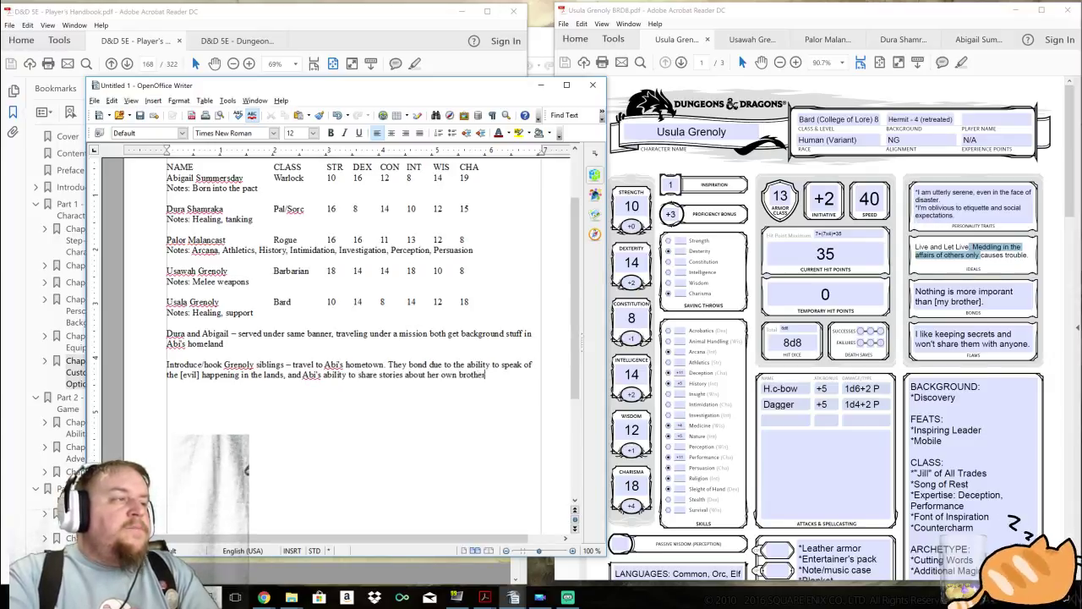
{"action": "type", "text": " with Usula"}
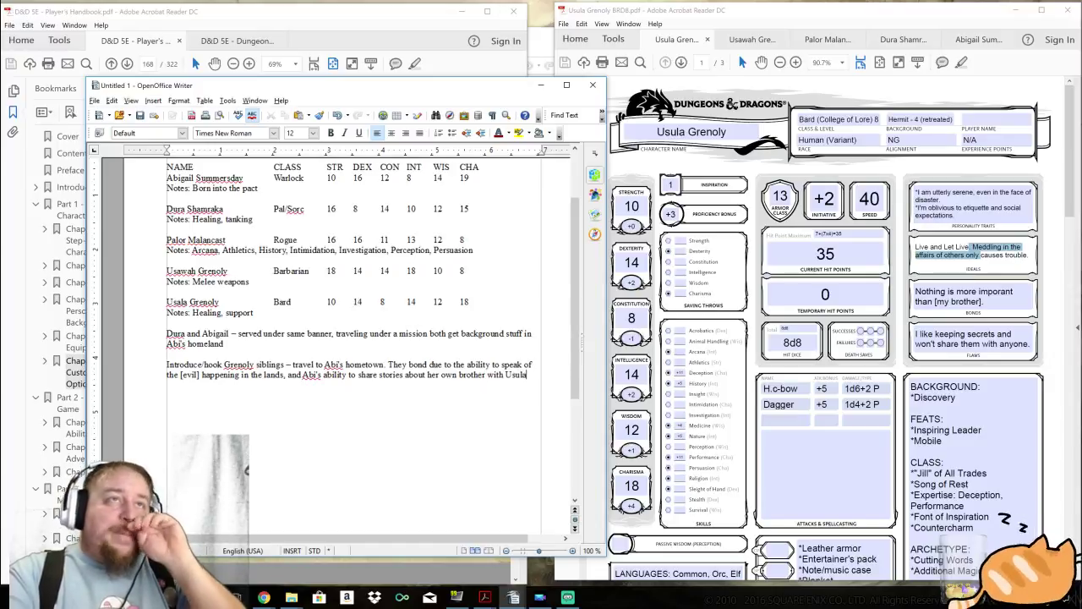
{"action": "type", "text": "."}
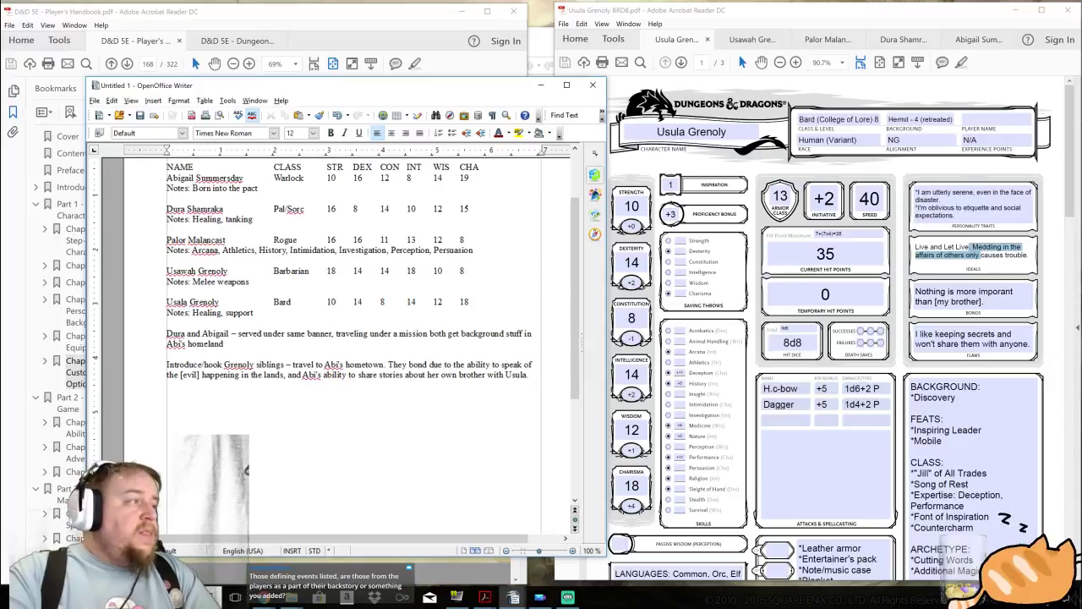
Start a new 'Palor -' line below the hook, with Palor Malancast's sheet shown in Acrobat.
{"action": "key", "text": "Return"}
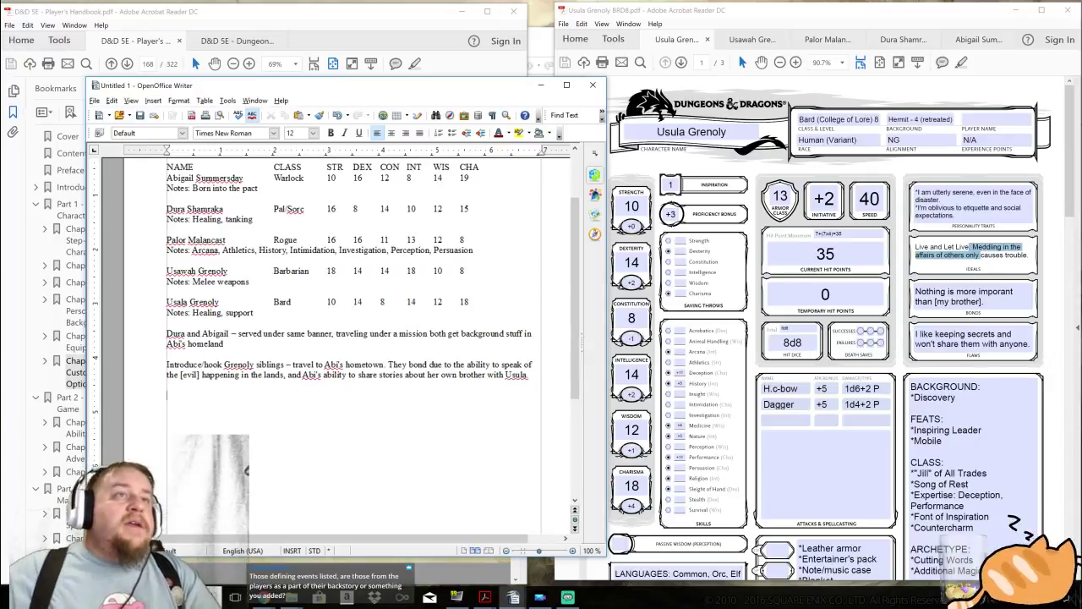
{"action": "left_click", "coordinate": [824, 40]}
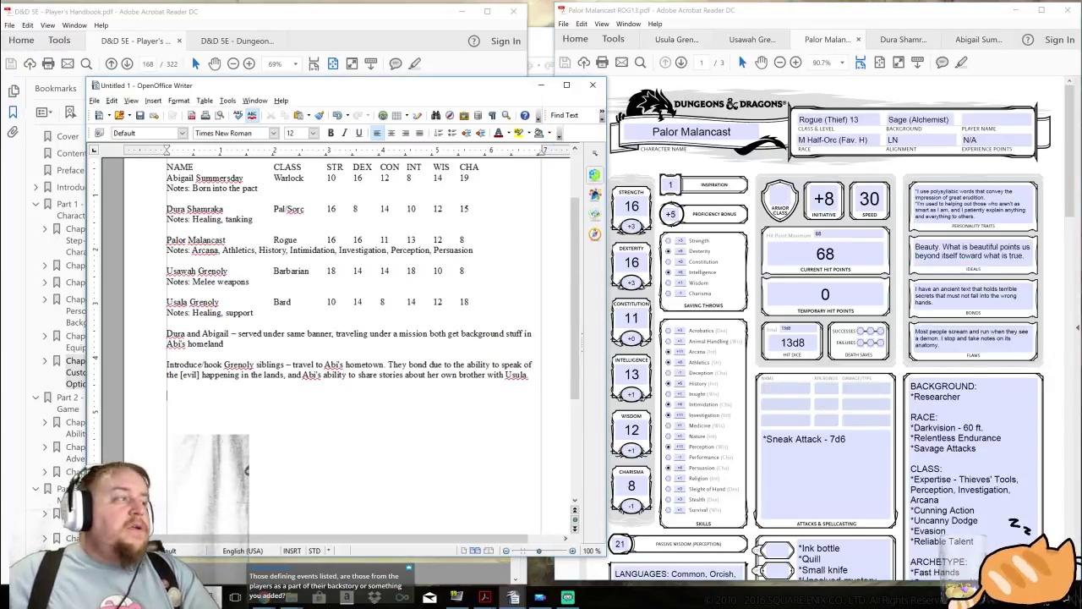
{"action": "type", "text": "Palor "}
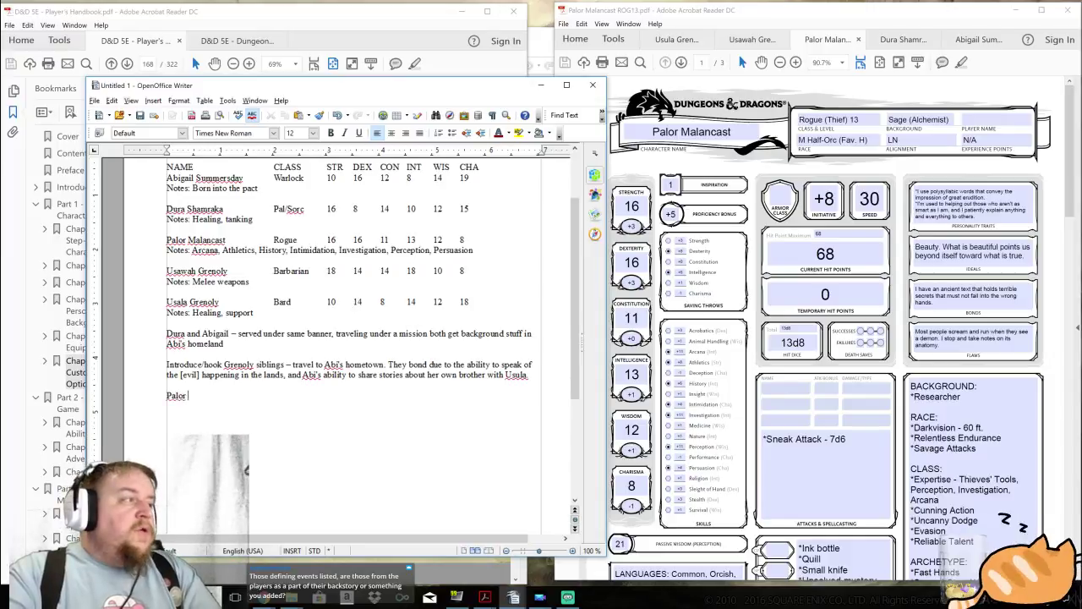
{"action": "type", "text": "-"}
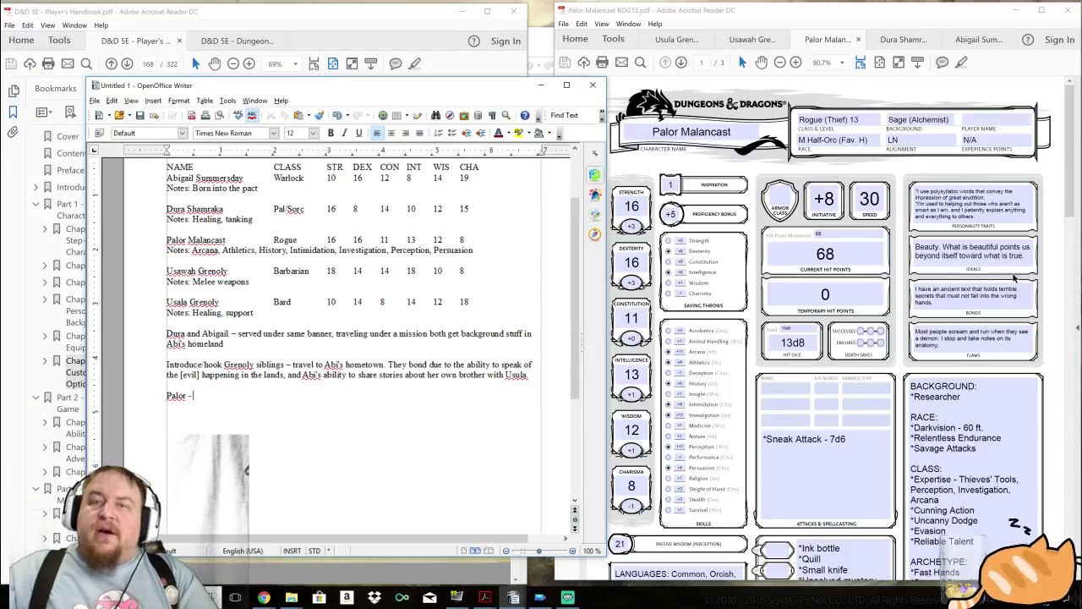
Flip through Abigail's, Dura's and Palor's sheets, ending on Usawah Grenoly's sheet.
{"action": "left_click", "coordinate": [977, 40]}
{"action": "left_click", "coordinate": [908, 39]}
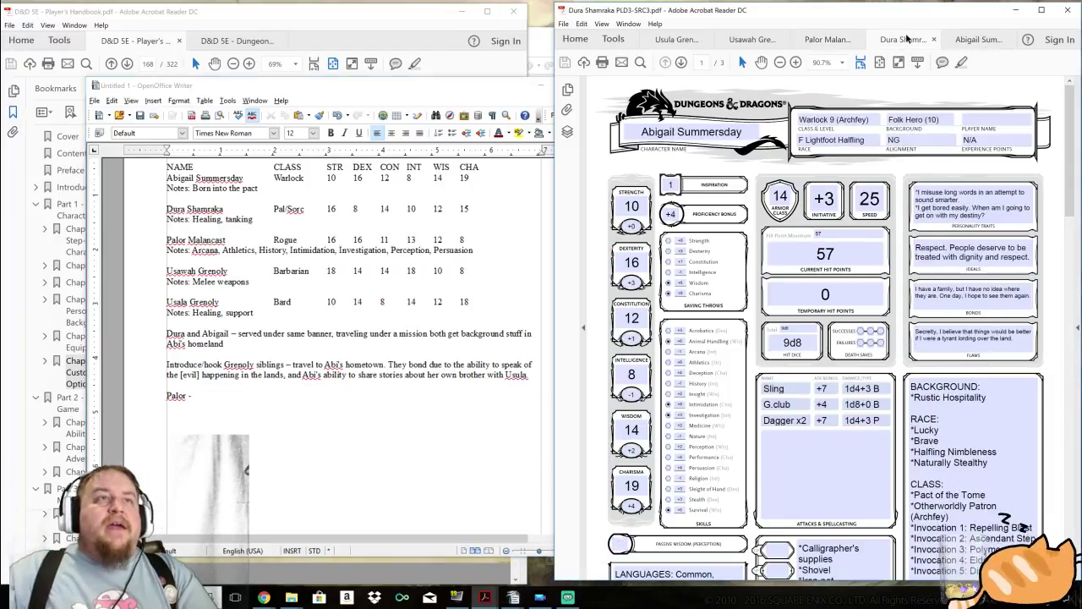
{"action": "left_click", "coordinate": [825, 40]}
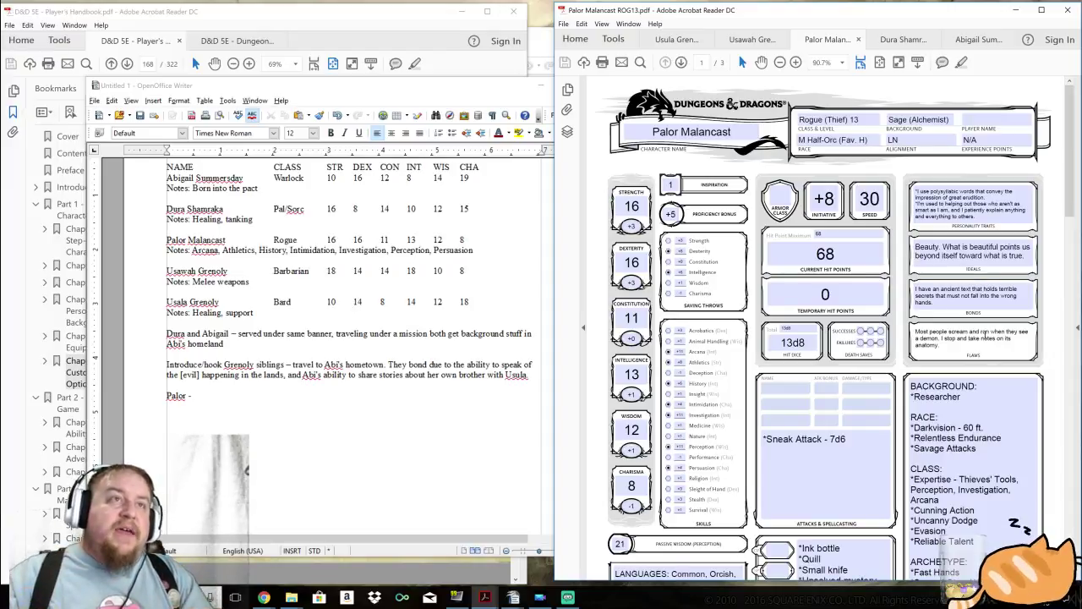
{"action": "left_click", "coordinate": [761, 39]}
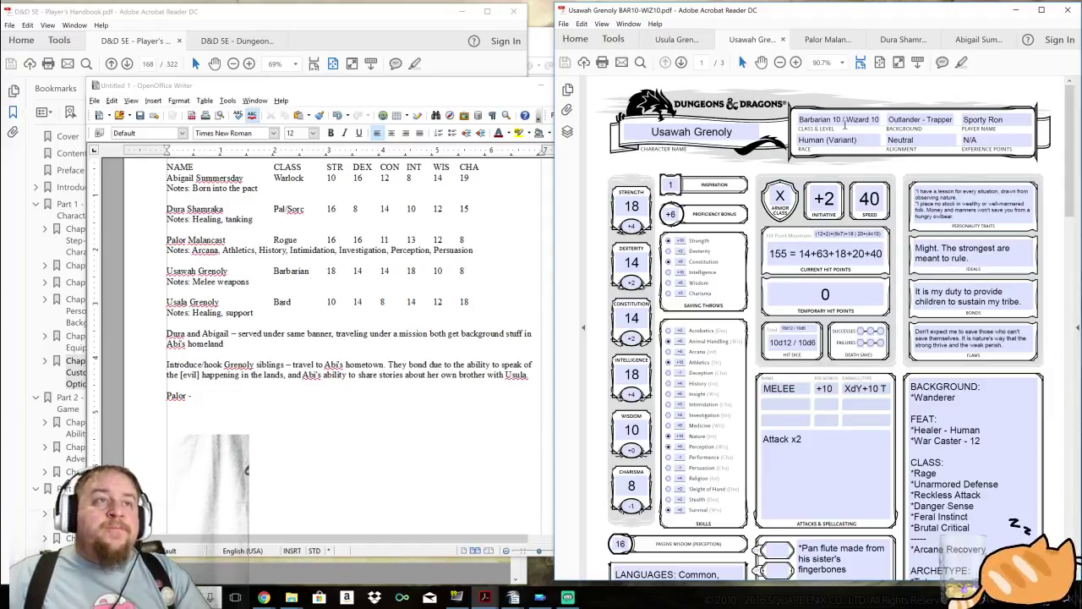
Highlight Usawah's pan flute made from his sister's fingerbones.
{"action": "scroll", "coordinate": [886, 289], "scroll_direction": "down", "scroll_amount": 4}
{"action": "scroll", "coordinate": [879, 322], "scroll_direction": "down", "scroll_amount": 1}
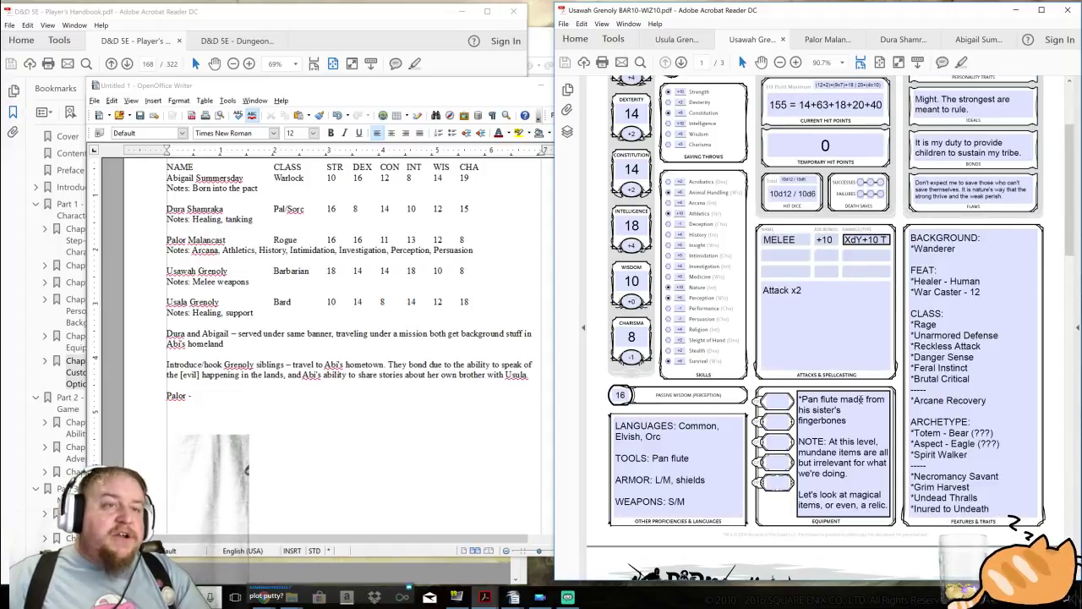
{"action": "left_click_drag", "start_coordinate": [857, 427], "coordinate": [807, 398]}
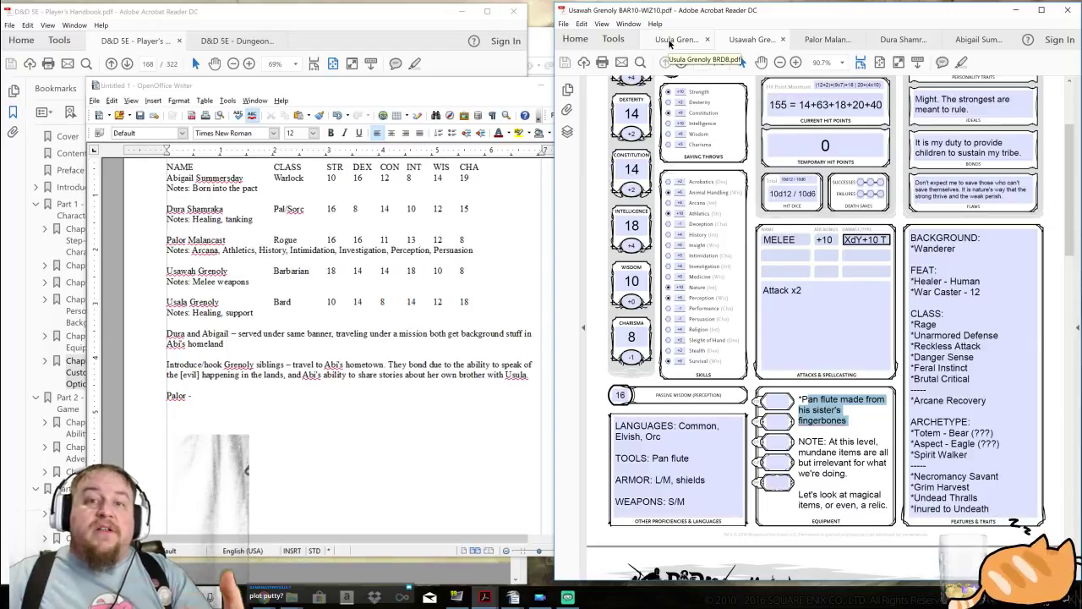
On page 2, highlight Defining Events 2, 3–7, 9 and 11 onward, including the sister's death.
{"action": "scroll", "coordinate": [863, 278], "scroll_direction": "down", "scroll_amount": 10}
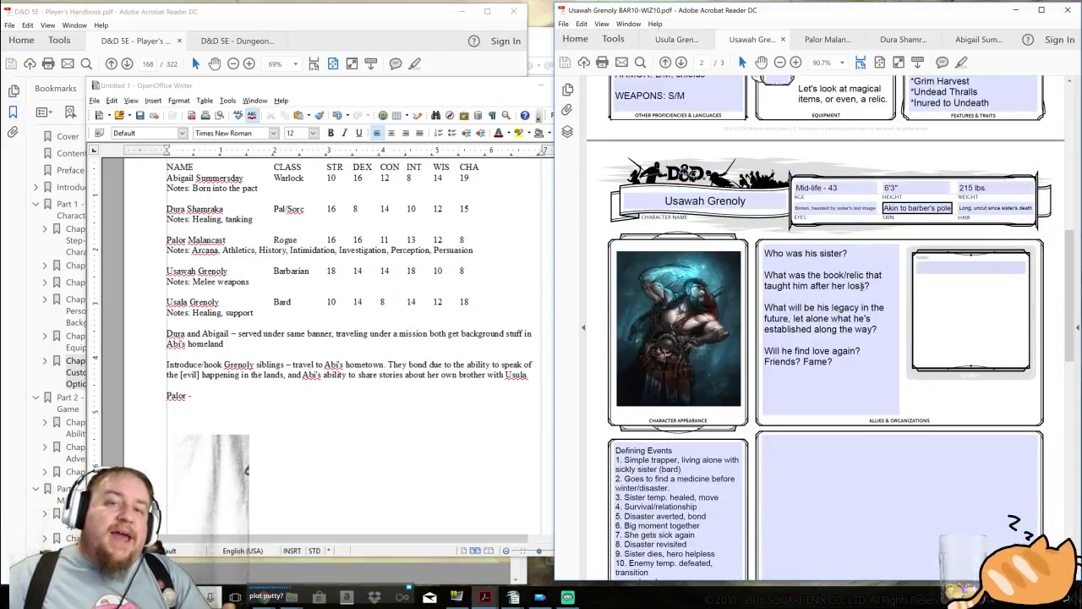
{"action": "scroll", "coordinate": [938, 313], "scroll_direction": "down", "scroll_amount": 5}
{"action": "left_click", "coordinate": [637, 241]}
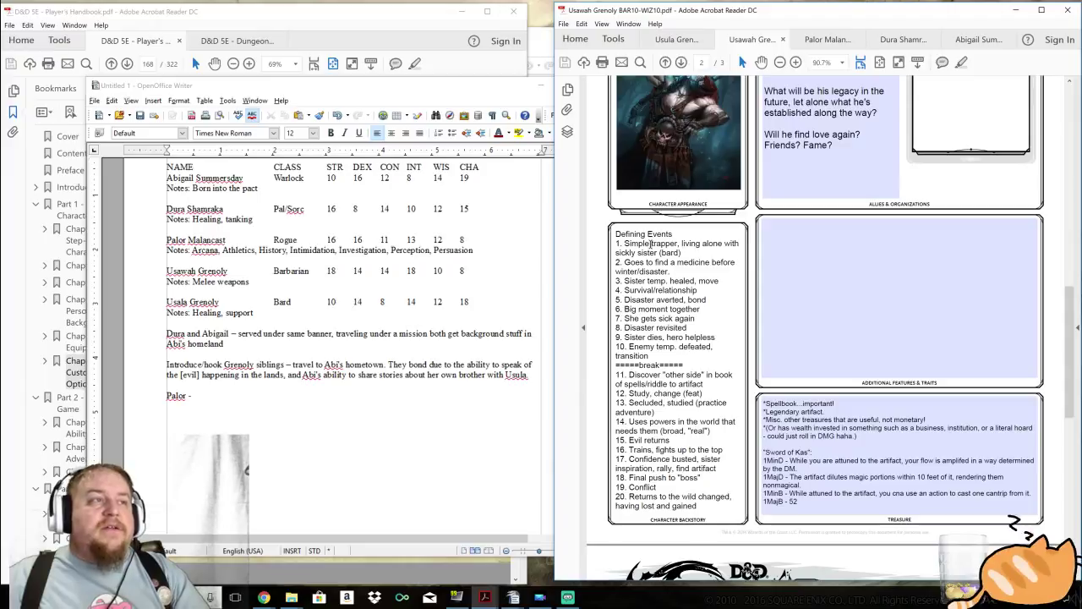
{"action": "left_click_drag", "start_coordinate": [656, 263], "coordinate": [668, 271]}
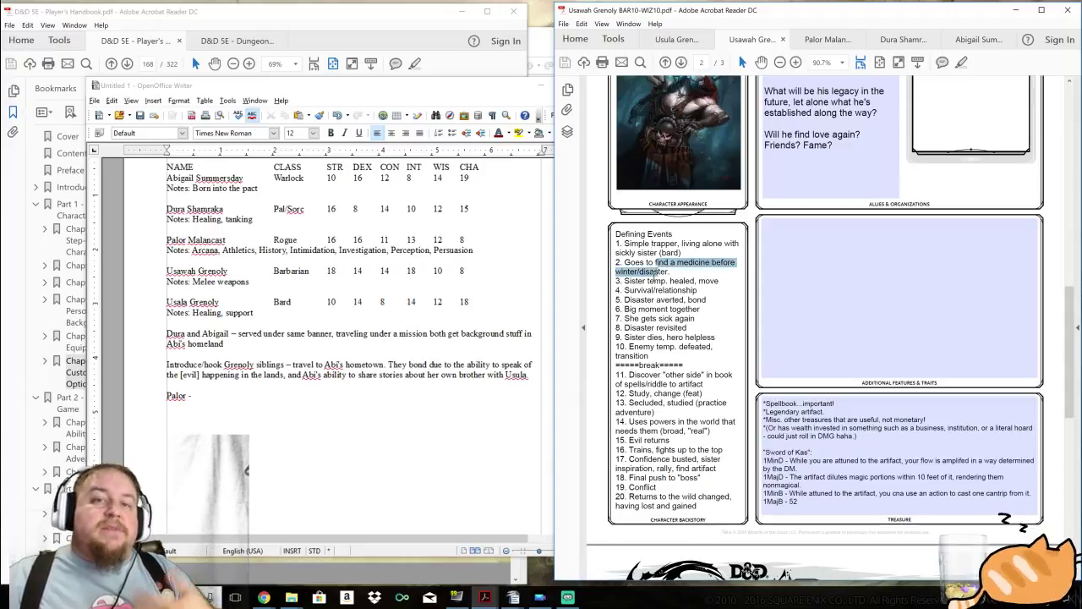
{"action": "left_click_drag", "start_coordinate": [617, 281], "coordinate": [712, 315]}
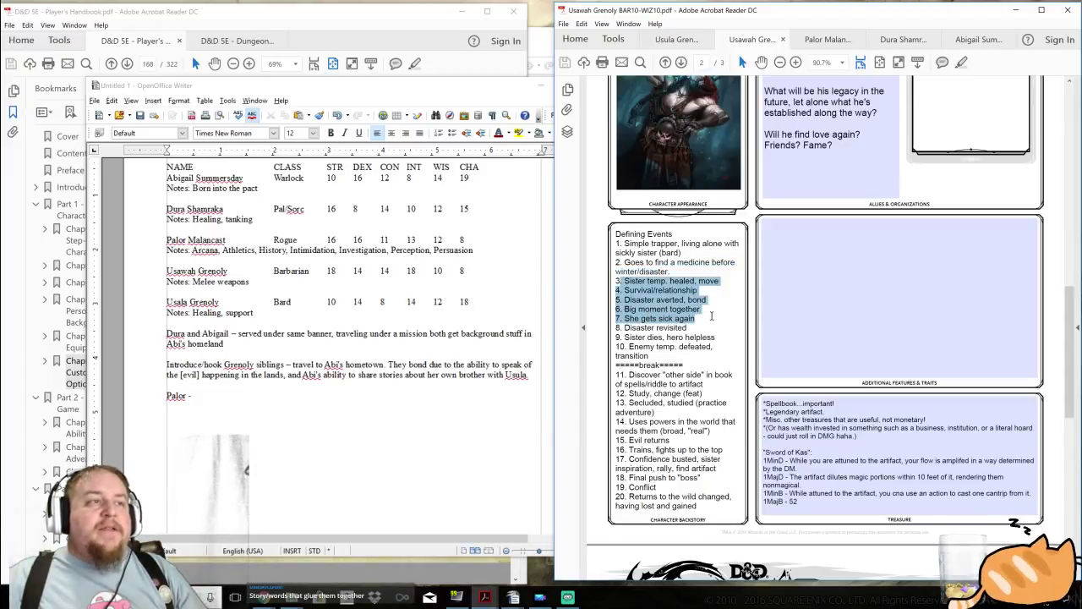
{"action": "left_click_drag", "start_coordinate": [616, 336], "coordinate": [716, 342]}
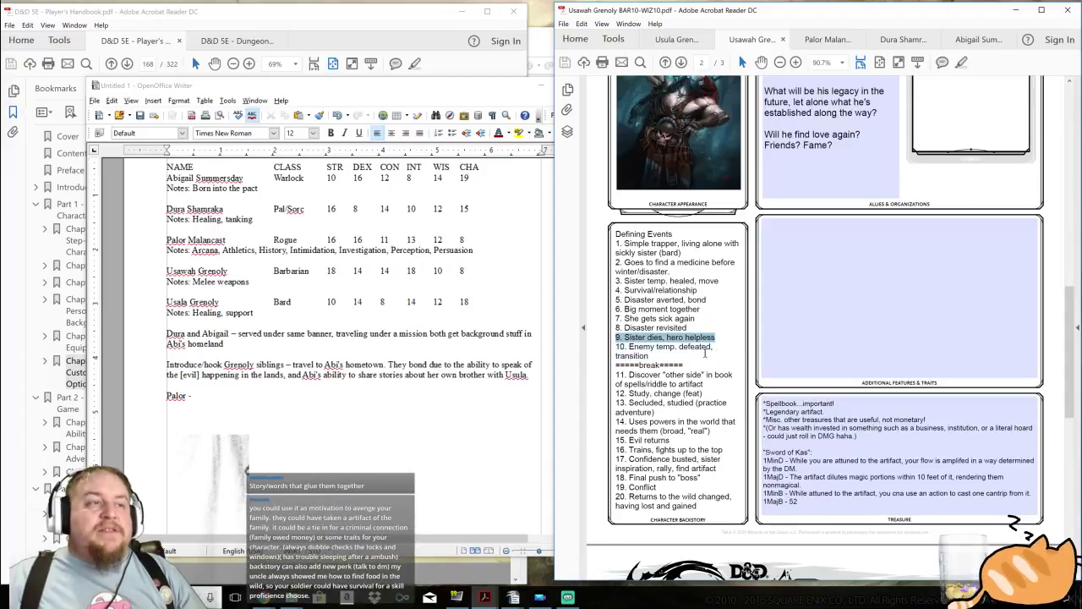
{"action": "left_click_drag", "start_coordinate": [617, 374], "coordinate": [726, 496]}
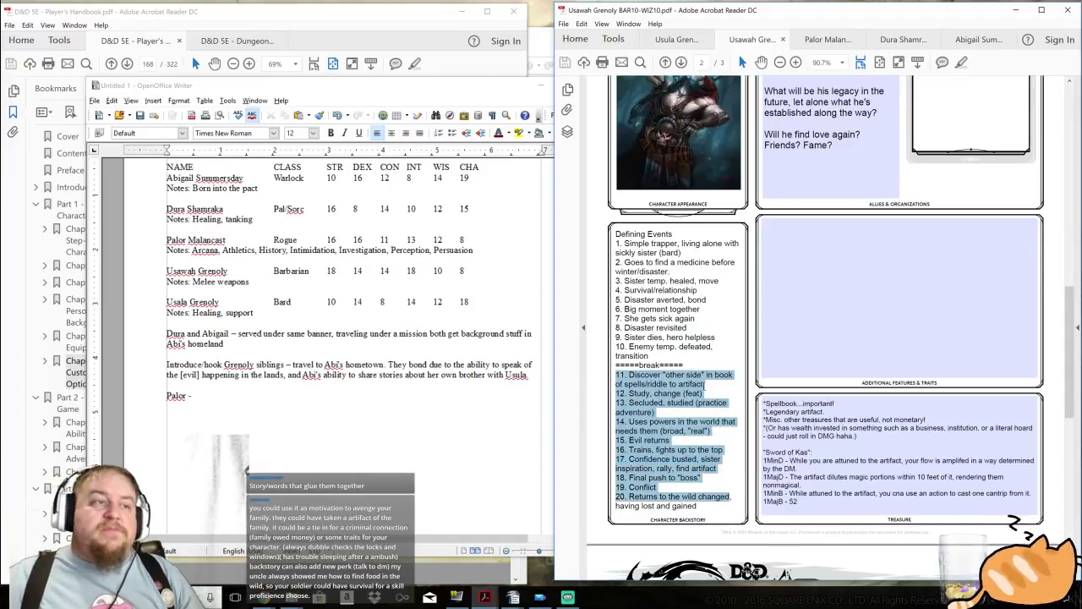
{"action": "scroll", "coordinate": [707, 377], "scroll_direction": "up", "scroll_amount": 3}
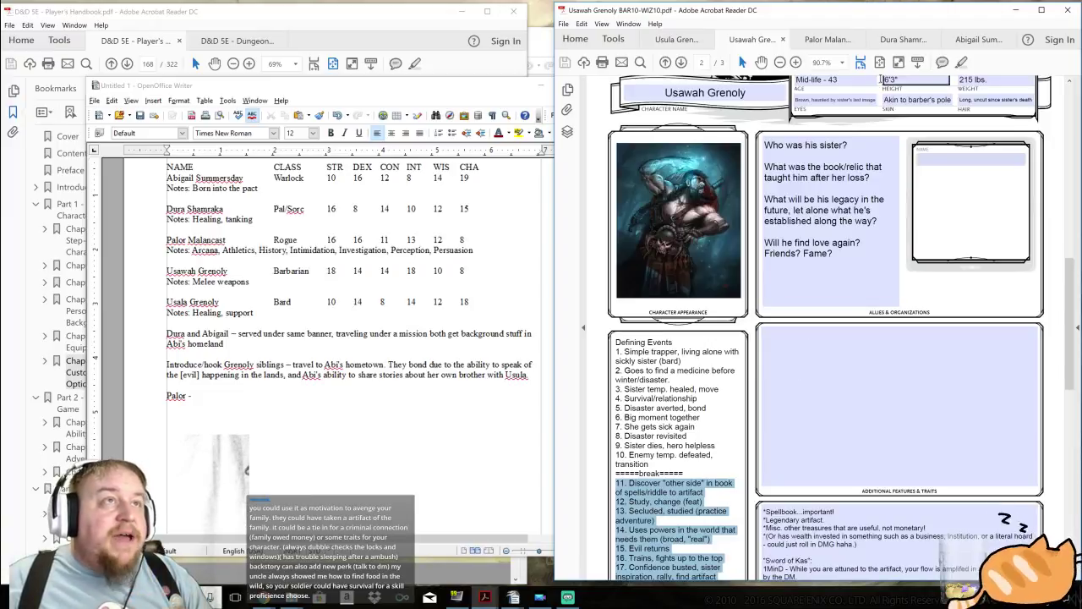
Check Palor's bond about secrets that must be kept on his character sheet.
{"action": "left_click", "coordinate": [820, 39]}
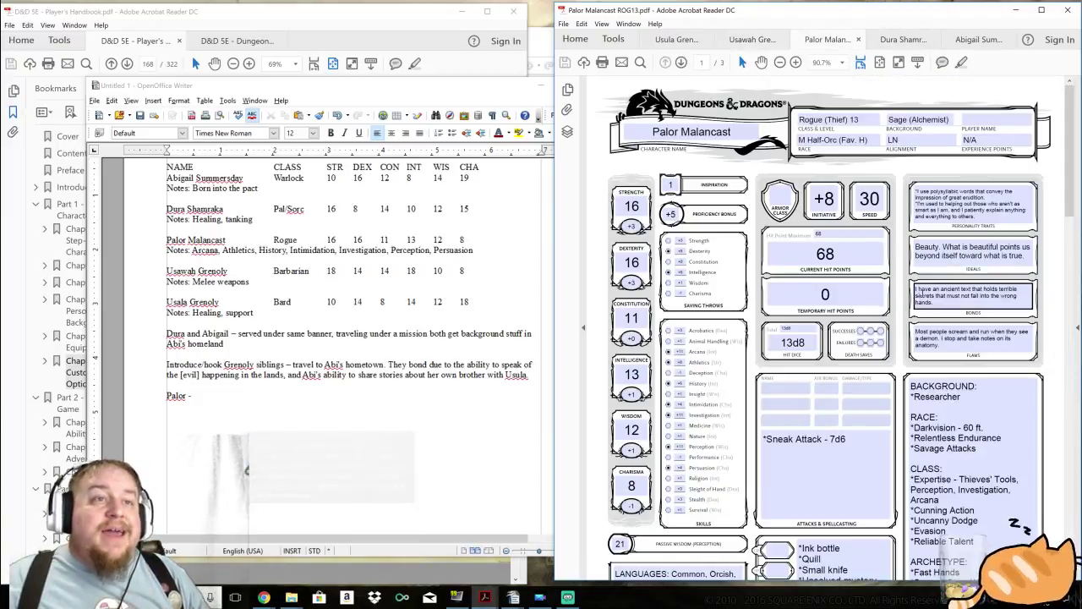
{"action": "left_click_drag", "start_coordinate": [935, 302], "coordinate": [915, 287]}
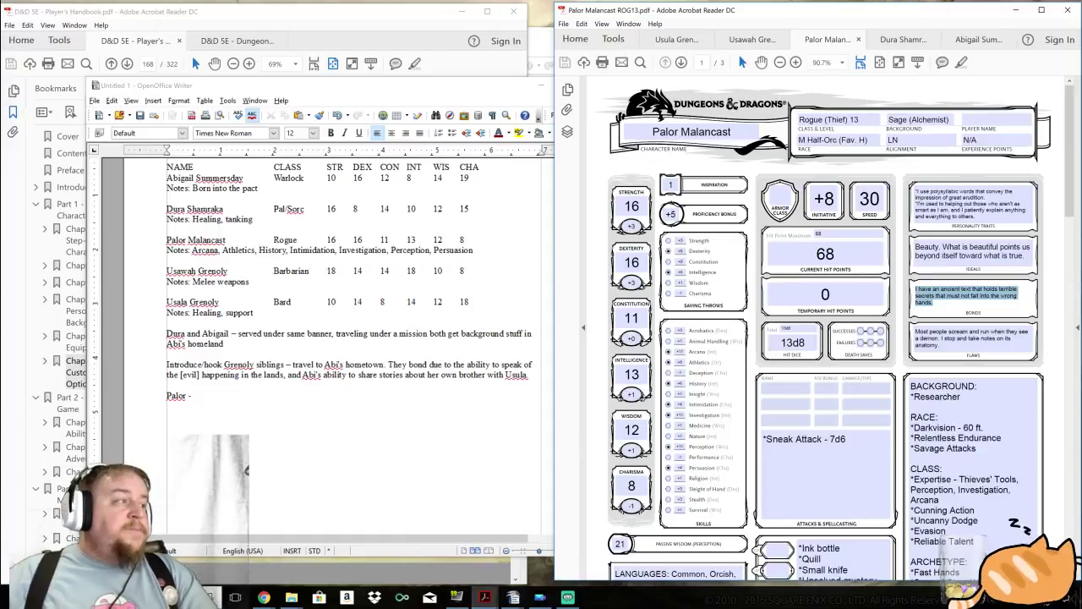
{"action": "key", "text": "alt+Tab"}
Write Palor seeks info, relic or rest and urges recovering X before badguys: 'Who's with me?'.
{"action": "type", "text": "comes "}
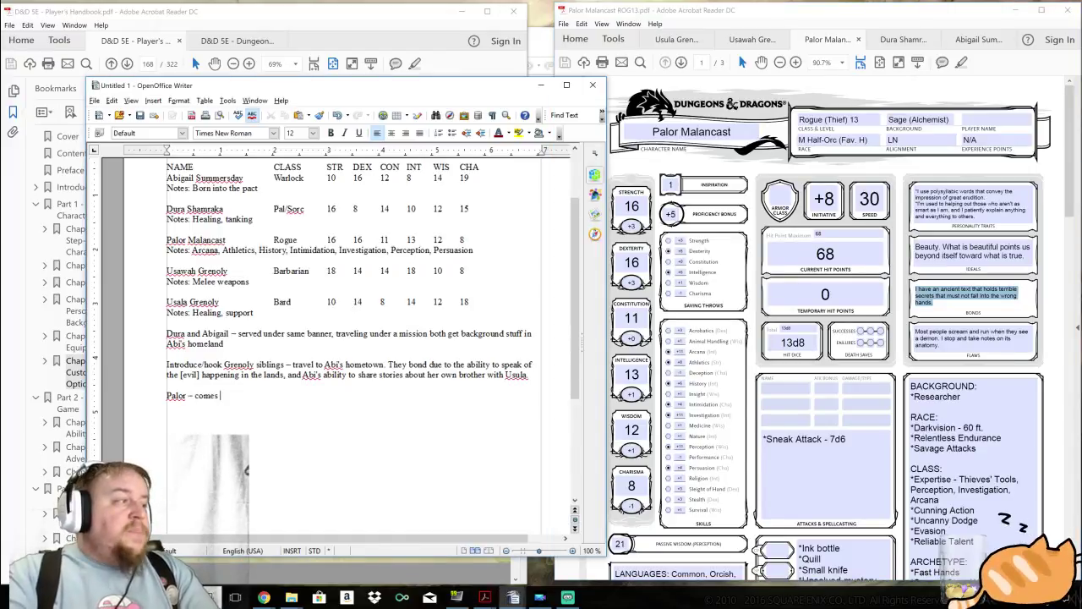
{"action": "type", "text": "into town seekin"}
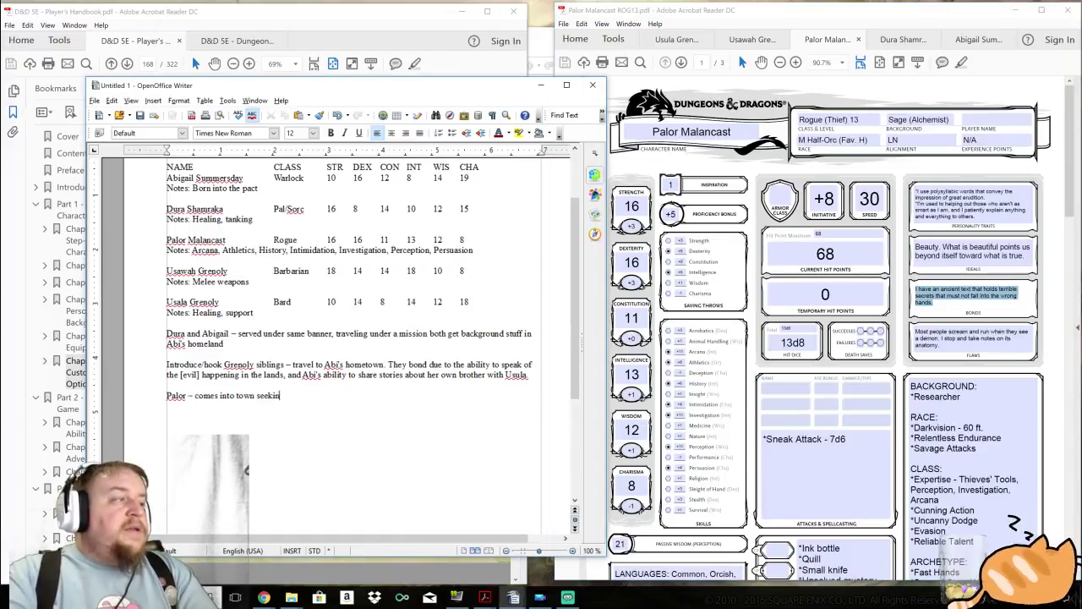
{"action": "type", "text": "g info"}
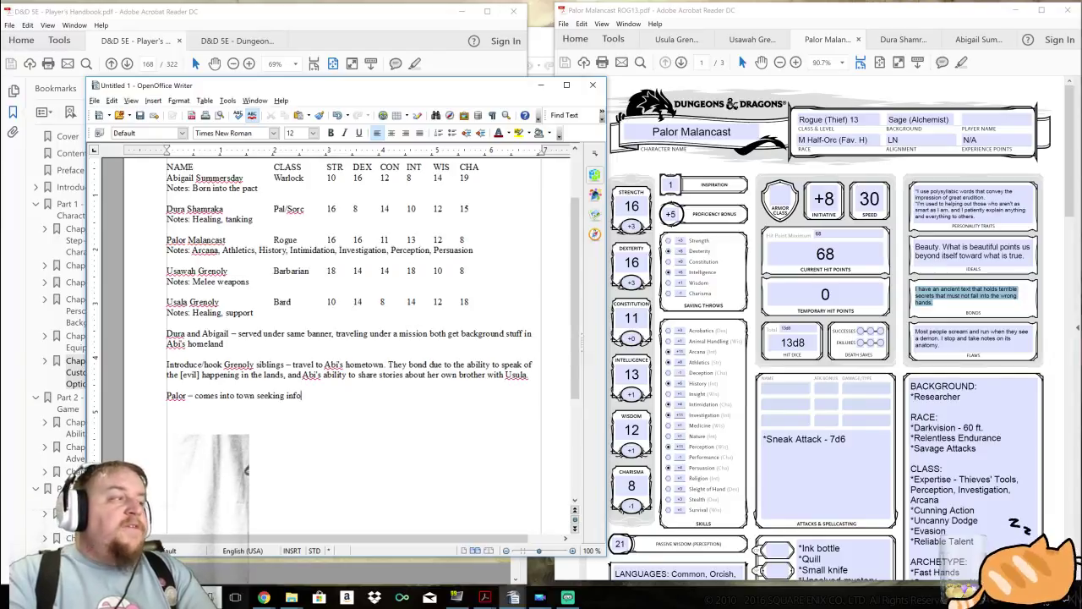
{"action": "type", "text": ", relic, or even"}
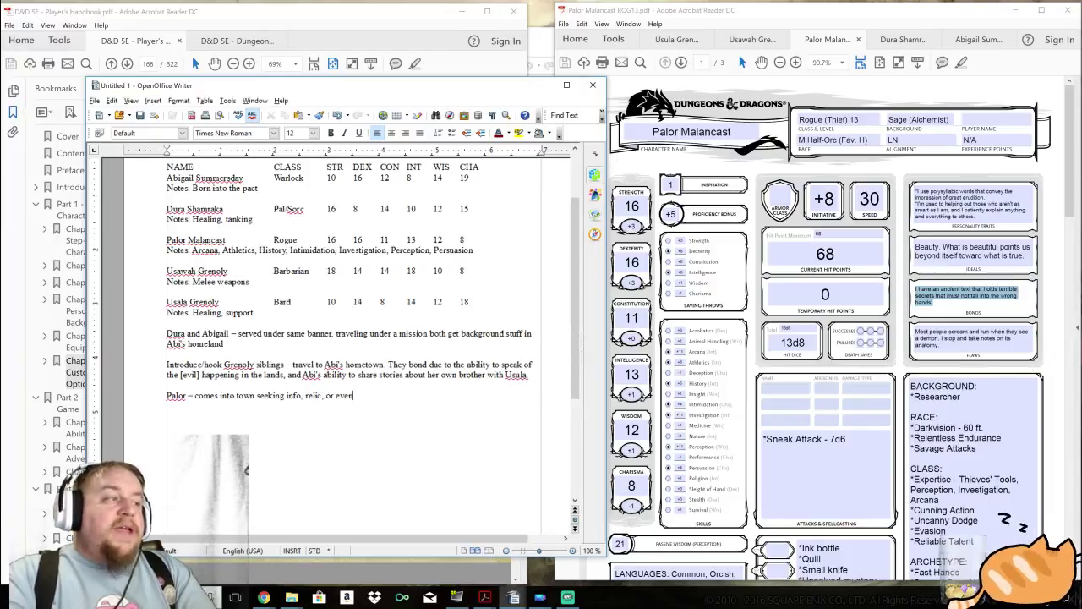
{"action": "type", "text": " a rest."}
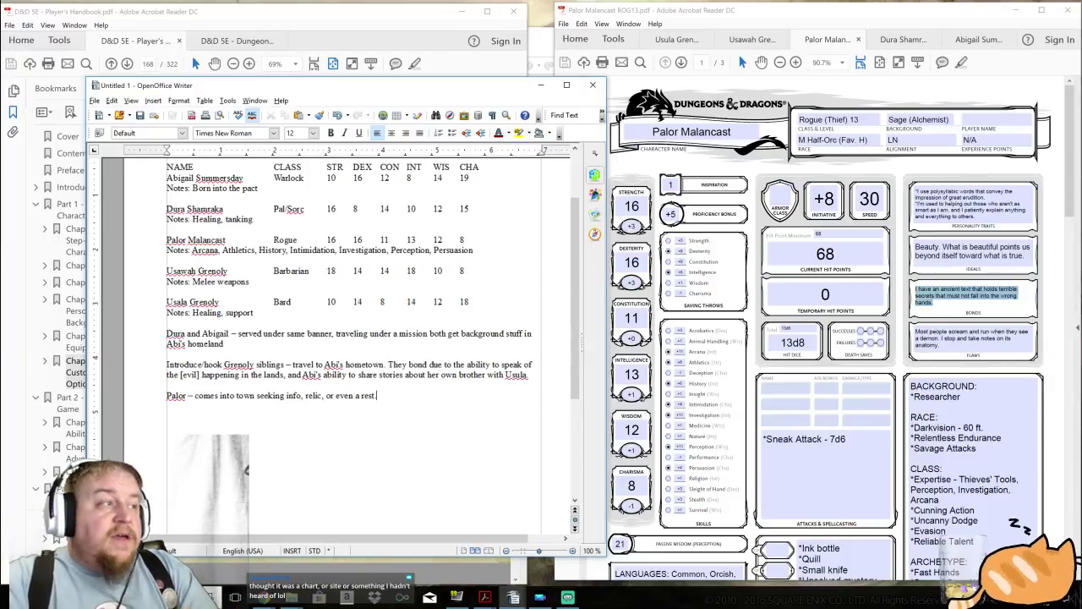
{"action": "type", "text": "This book"}
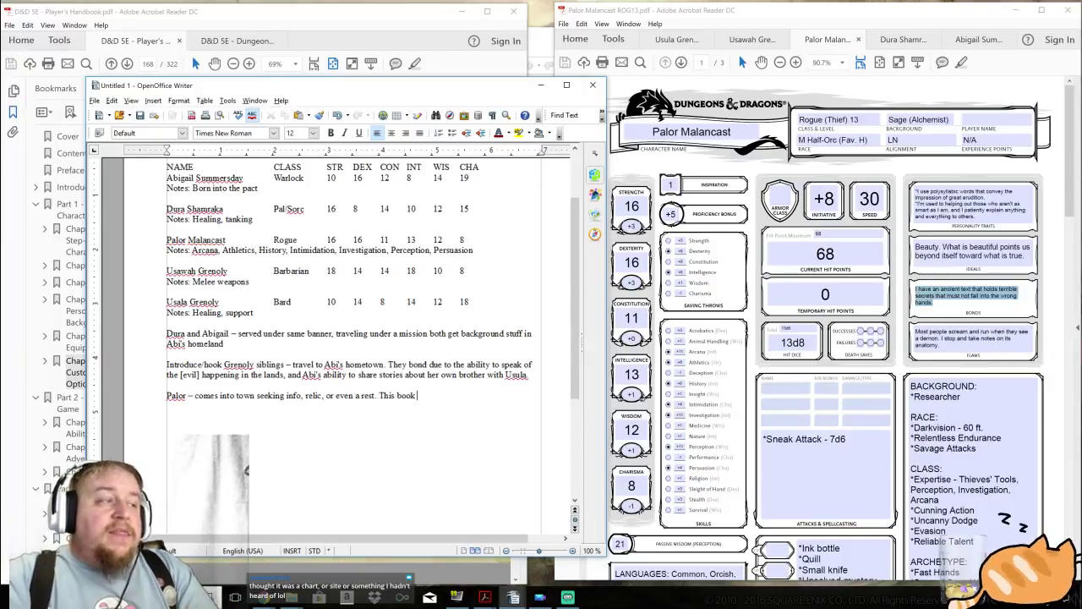
{"action": "type", "text": " contains kn"}
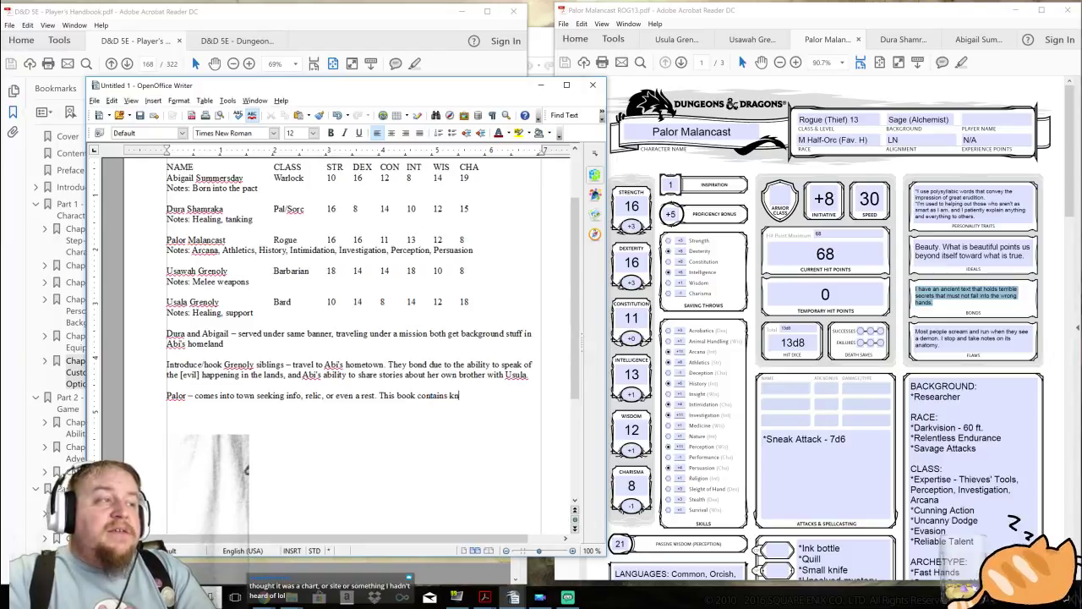
{"action": "type", "text": "owledge of"}
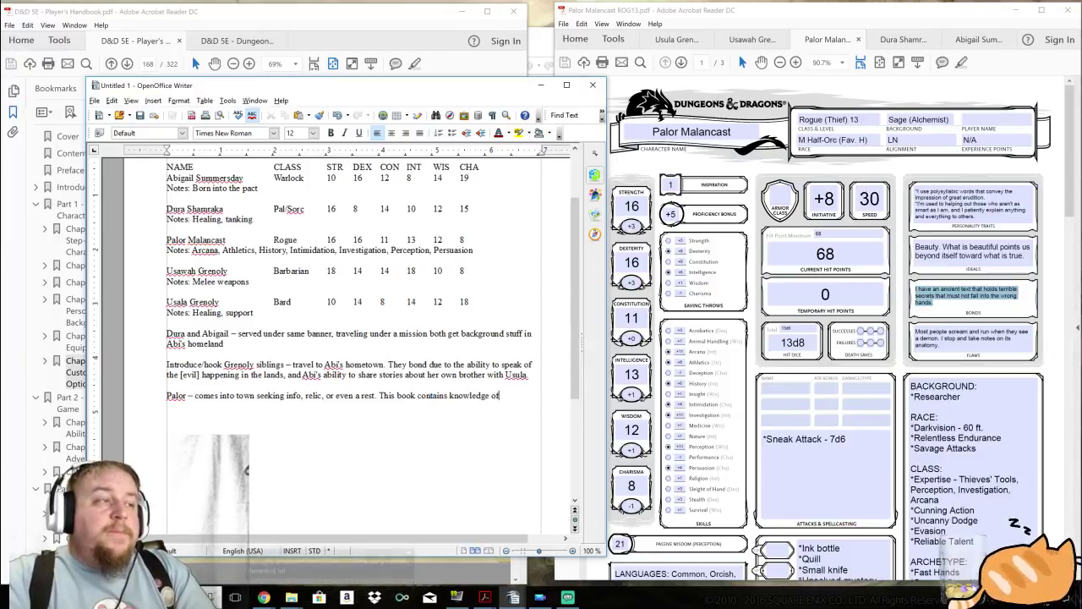
{"action": "type", "text": " the evil."}
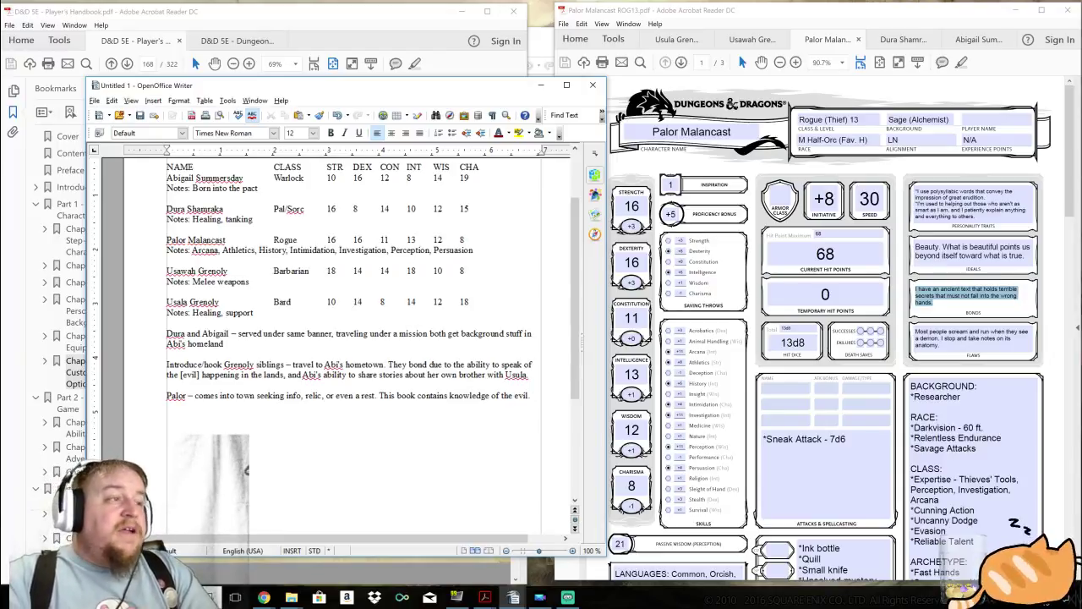
{"action": "type", "text": "\""}
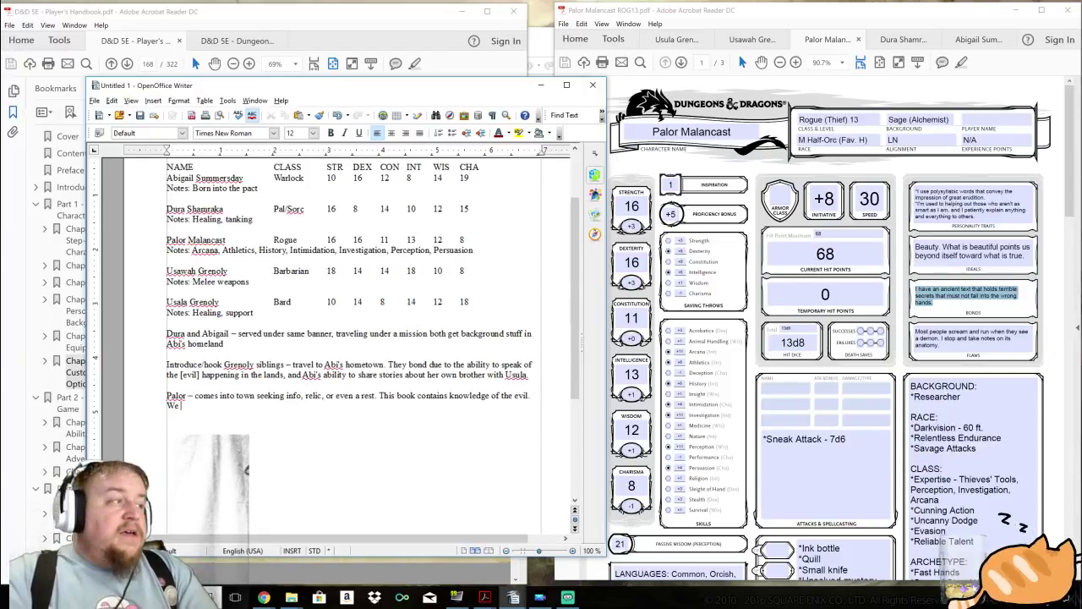
{"action": "type", "text": "We need to infli"}
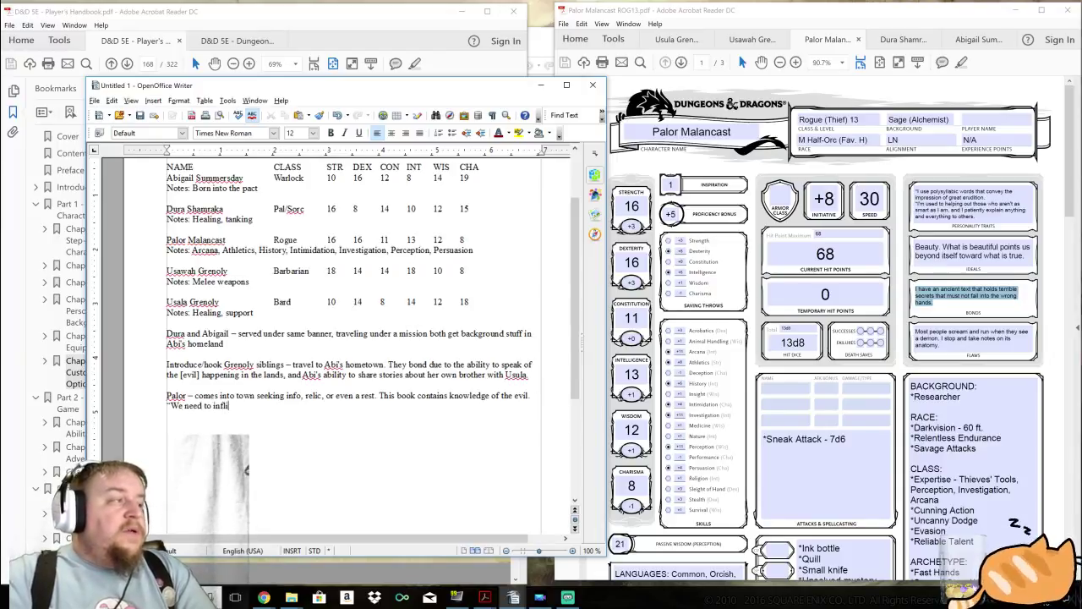
{"action": "type", "text": "this roo-een"}
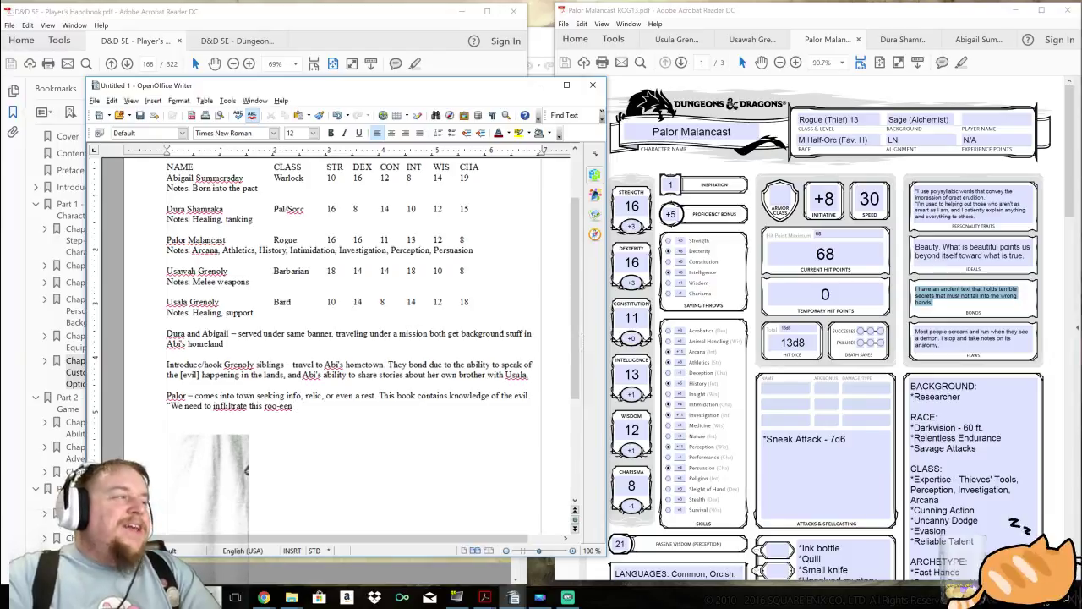
{"action": "type", "text": "to recover"}
{"action": "key", "text": "super+x"}
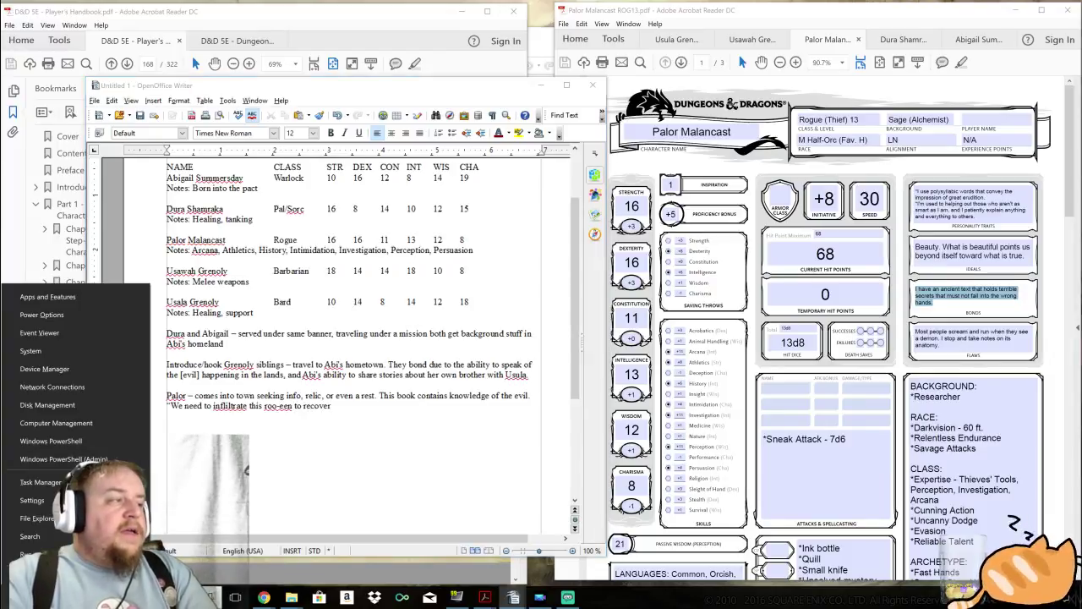
{"action": "key", "text": "Escape"}
{"action": "type", "text": "X before badguyt"}
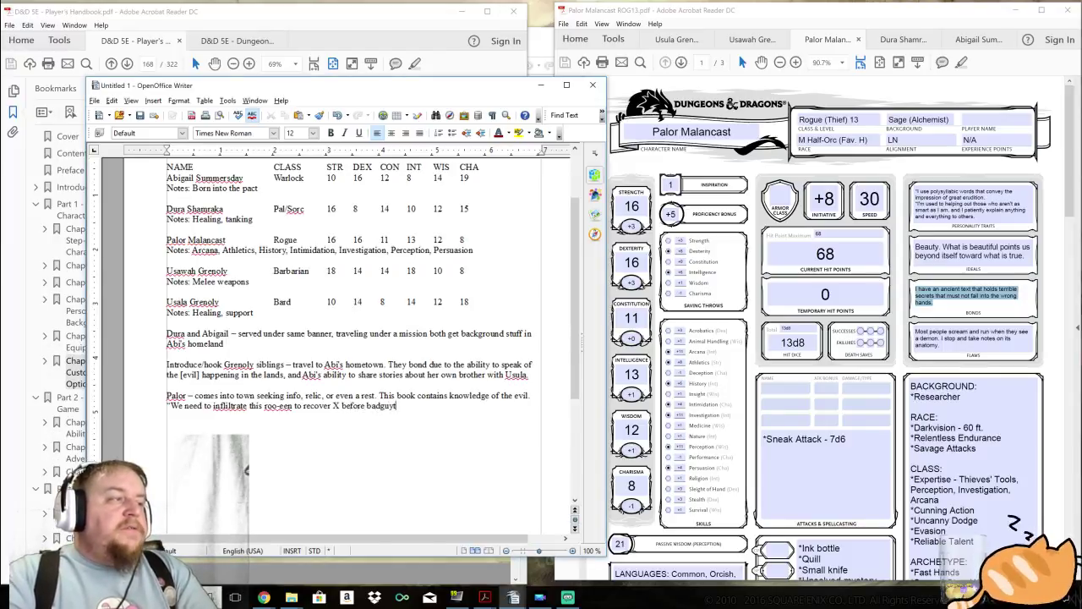
{"action": "key", "text": "BackSpace"}
{"action": "type", "text": "s do. "}
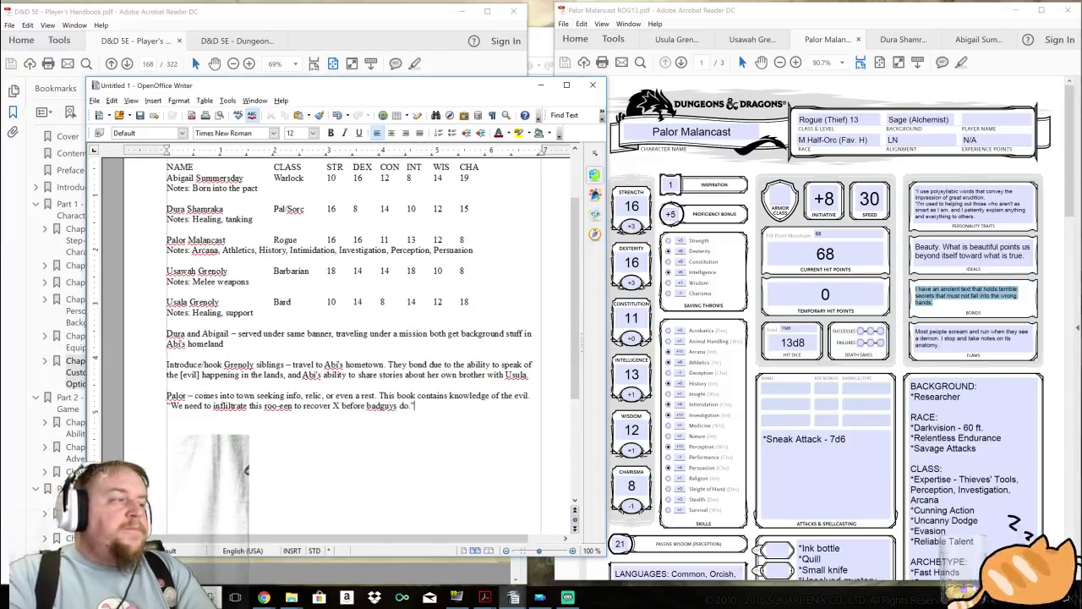
{"action": "type", "text": "Who's with me?"}
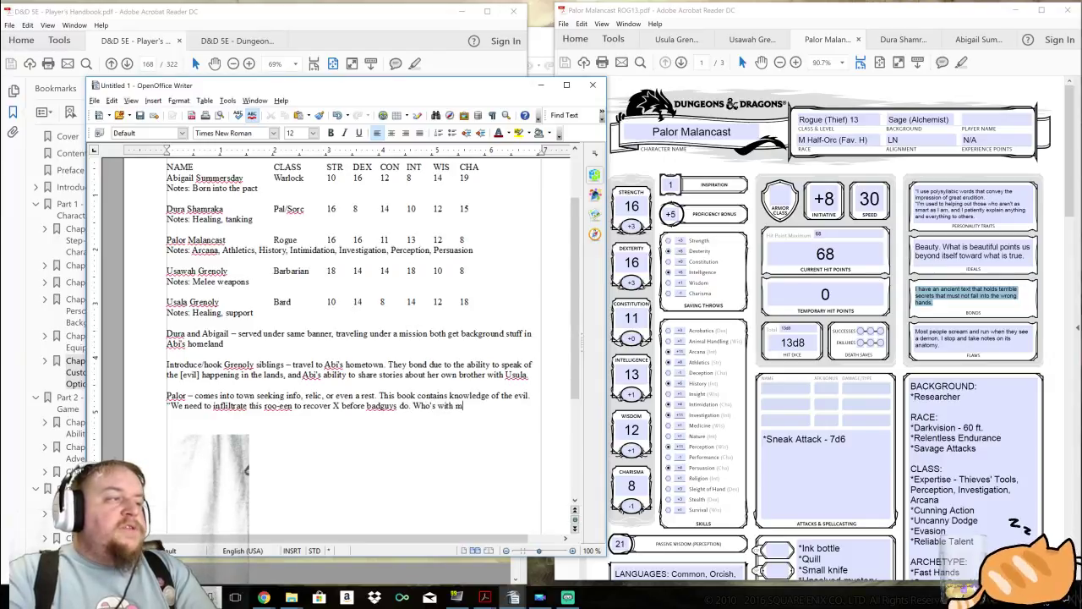
{"action": "key", "text": "Return"}
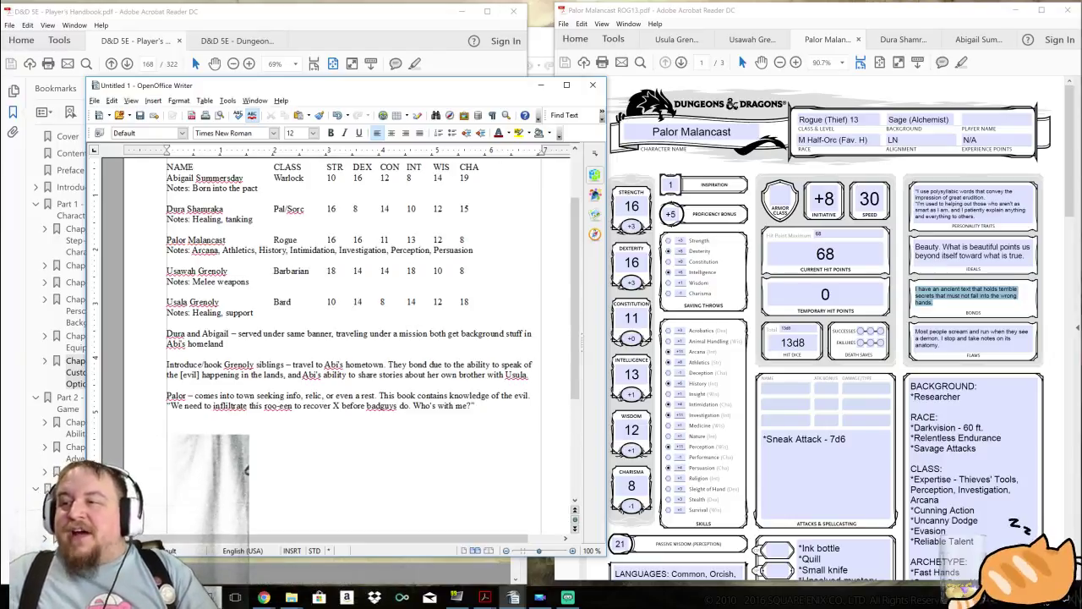
Type 'Palor, defacto leader of the group' on the new line below the Palor paragraph.
{"action": "scroll", "coordinate": [338, 338], "scroll_direction": "down", "scroll_amount": 5}
{"action": "scroll", "coordinate": [338, 338], "scroll_direction": "up", "scroll_amount": 2}
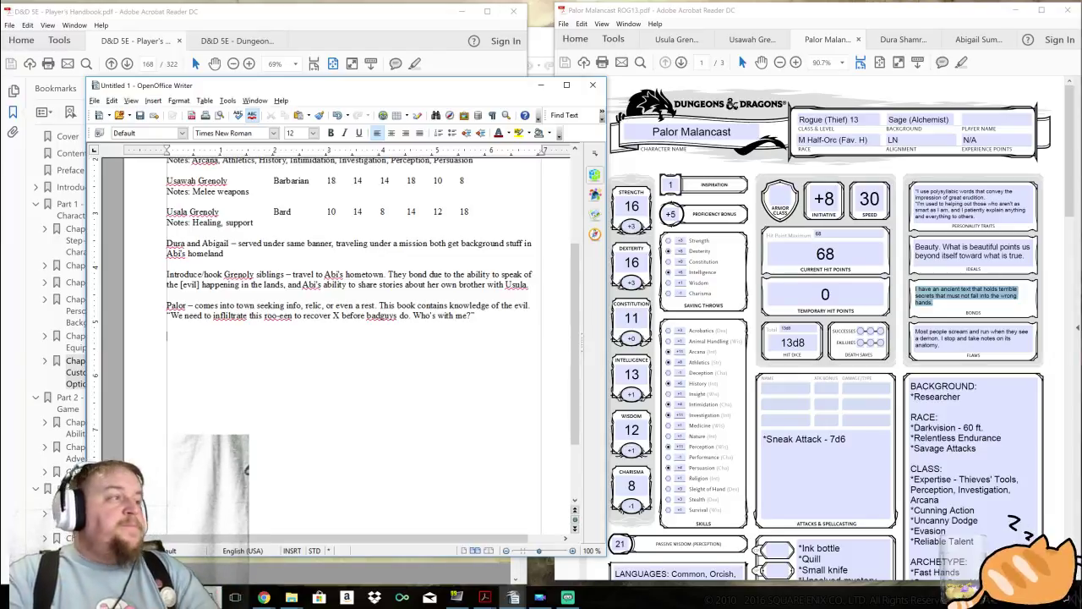
{"action": "type", "text": "Palo"}
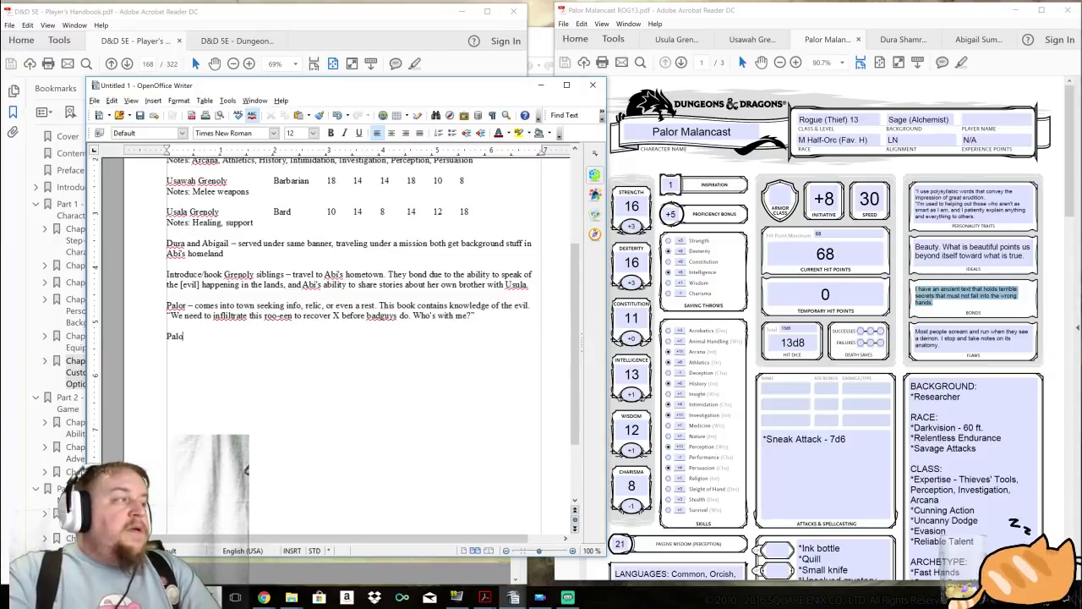
{"action": "type", "text": "r, defe"}
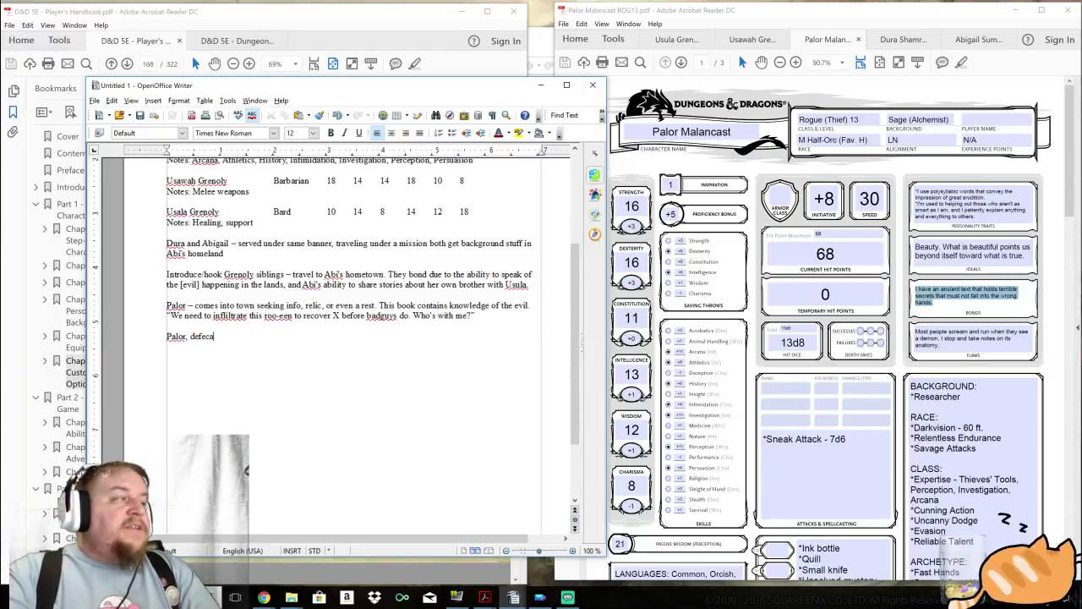
{"action": "type", "text": "acto leader "}
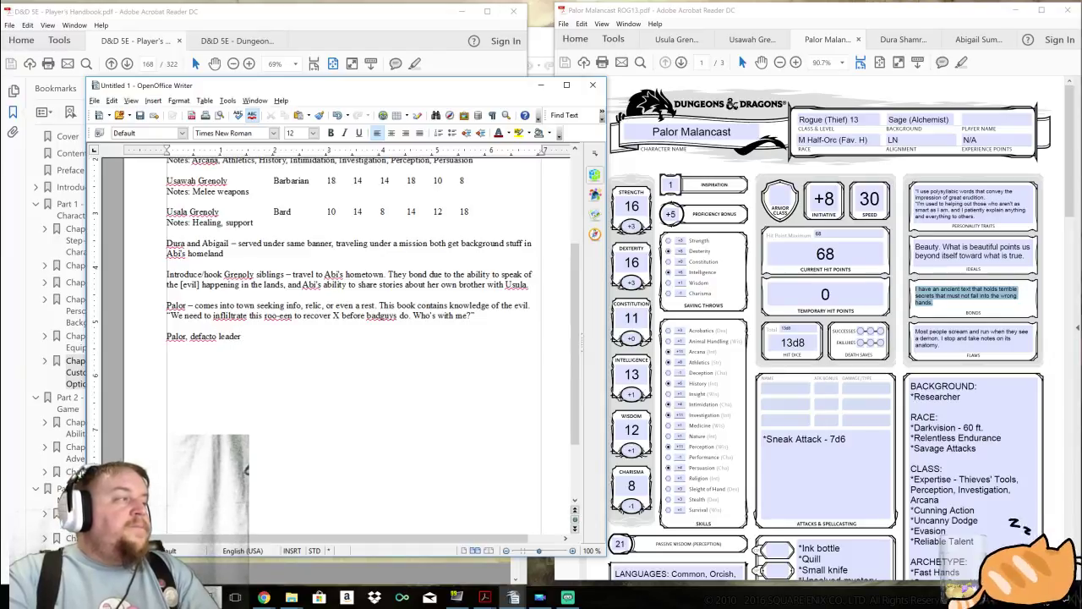
{"action": "type", "text": "of the group."}
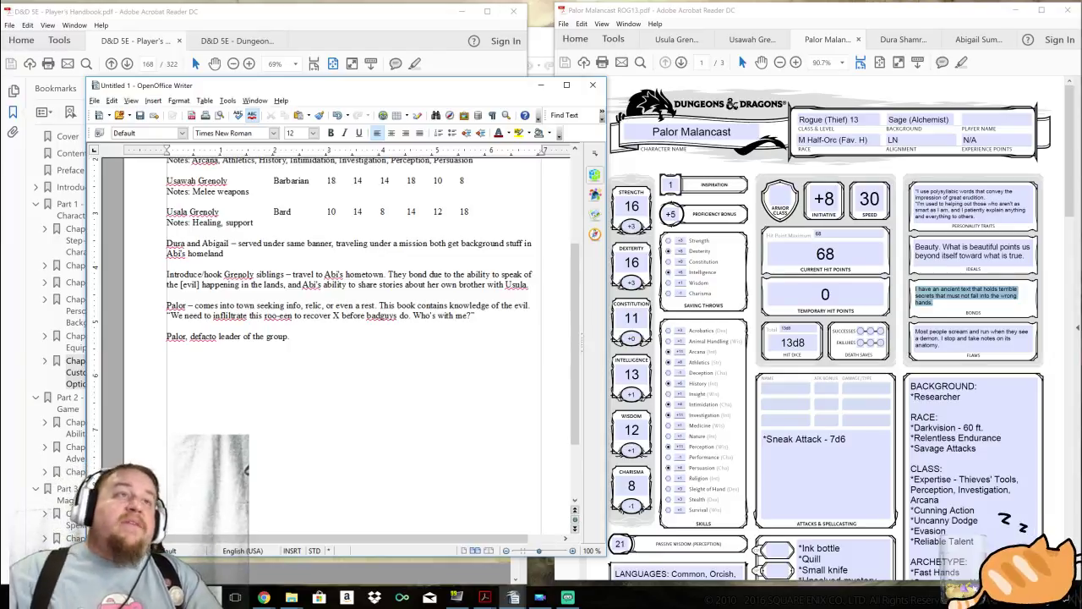
Review Usawah's sheet from the top, then Palor's, ending on Abigail Summersday's Warlock sheet.
{"action": "left_click", "coordinate": [753, 39]}
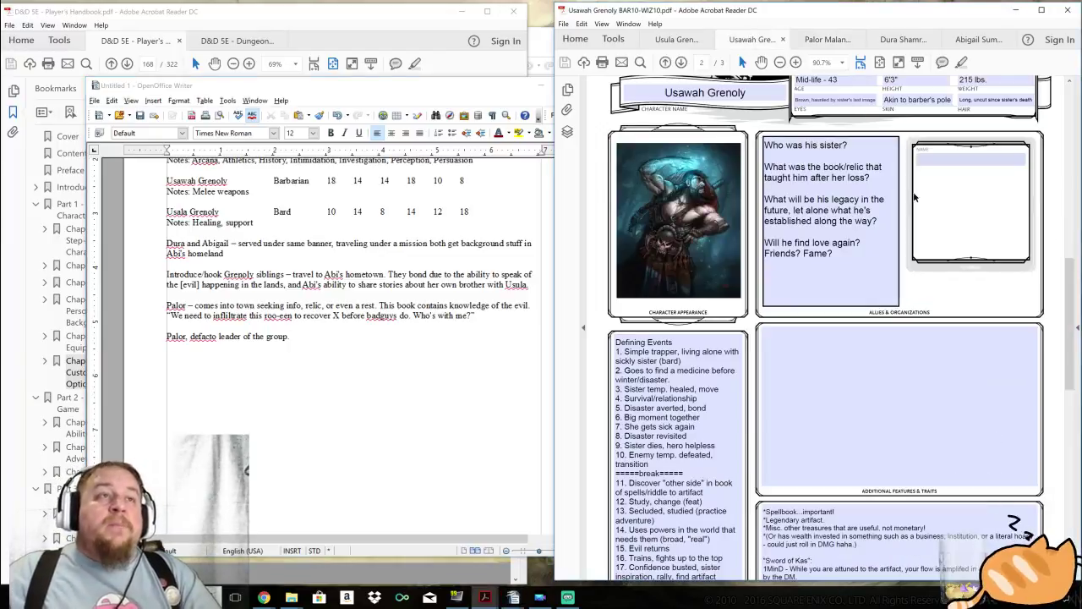
{"action": "scroll", "coordinate": [949, 197], "scroll_direction": "up", "scroll_amount": 5}
{"action": "scroll", "coordinate": [994, 178], "scroll_direction": "up", "scroll_amount": 3}
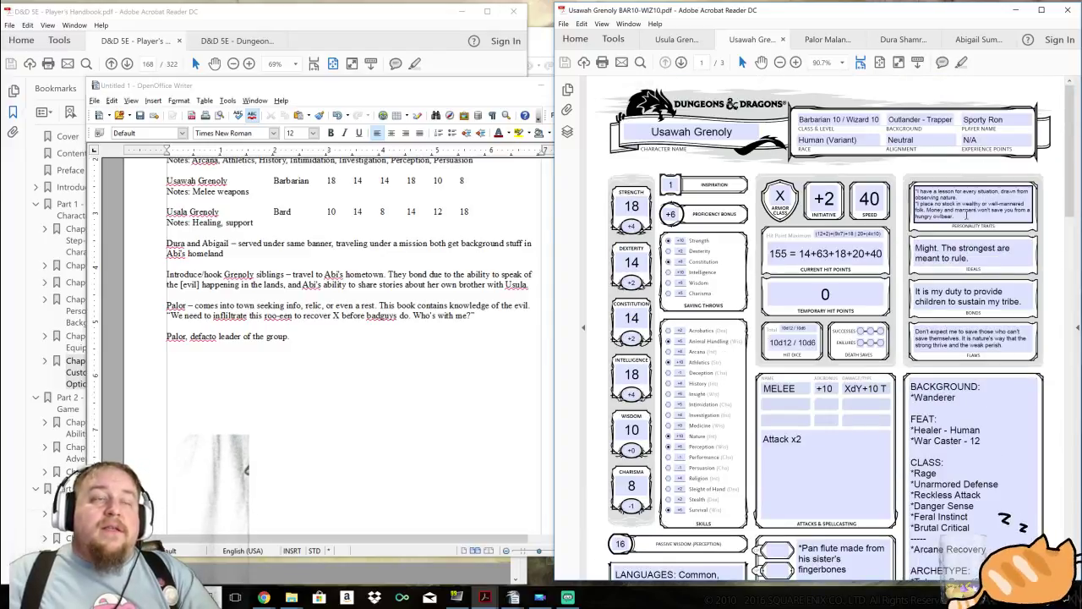
{"action": "scroll", "coordinate": [974, 241], "scroll_direction": "down", "scroll_amount": 2}
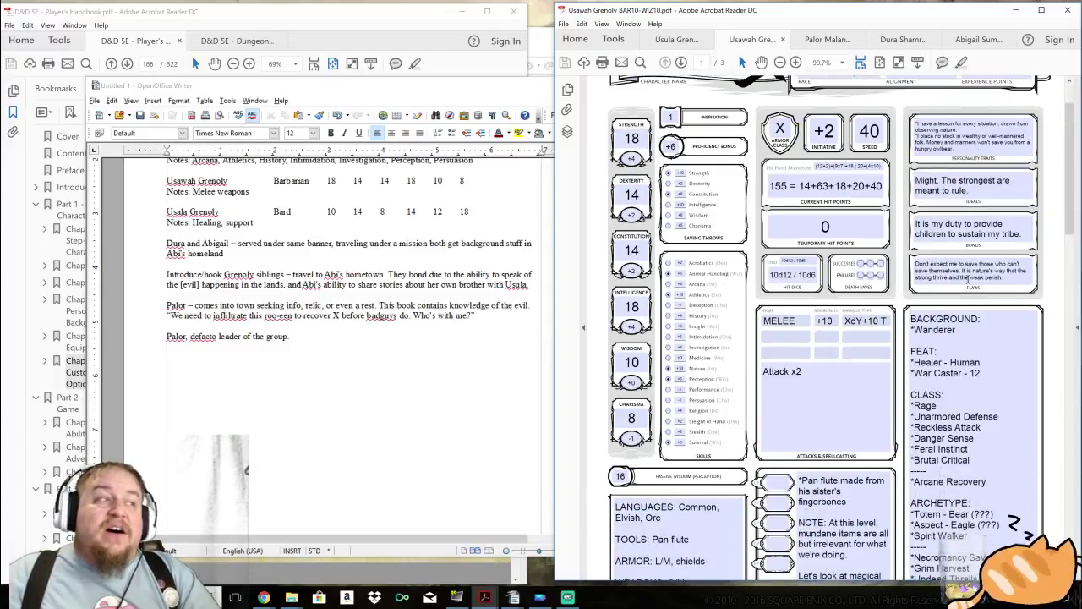
{"action": "left_click", "coordinate": [829, 40]}
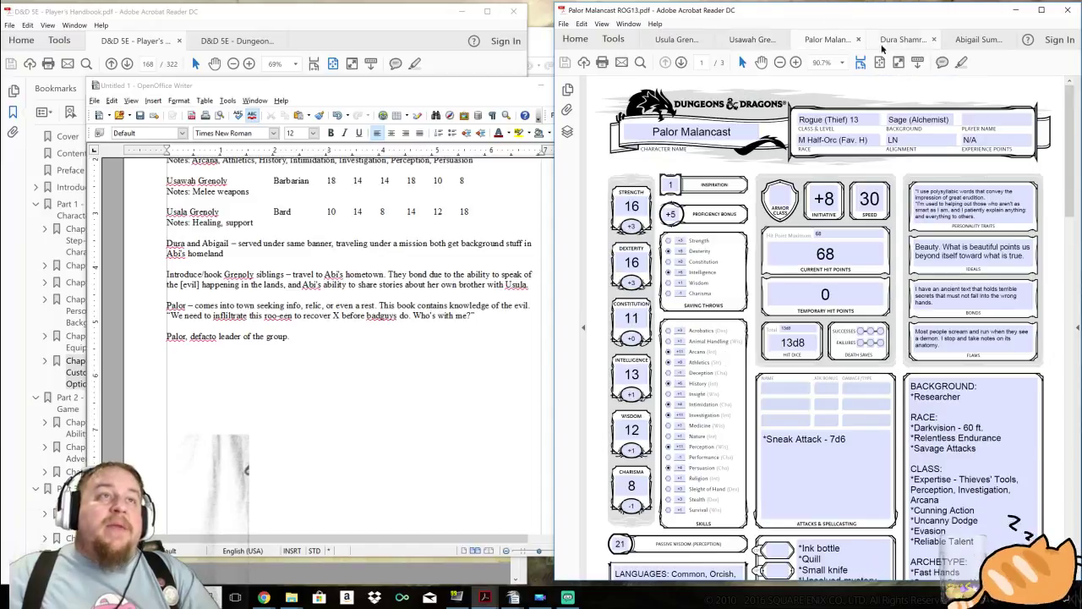
{"action": "left_click", "coordinate": [978, 39]}
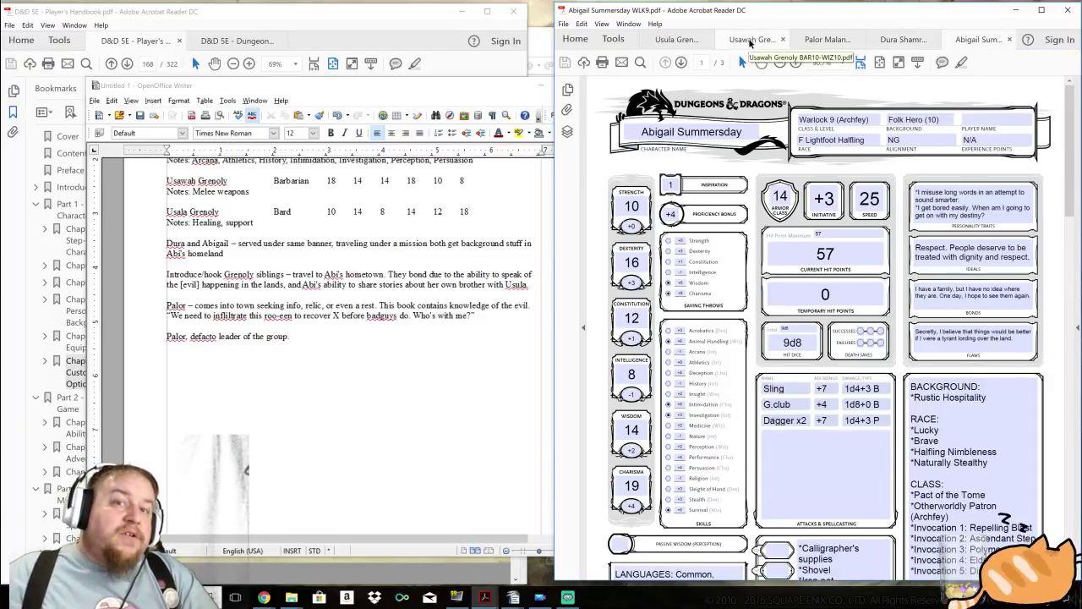
Add 'Spotlight on Usa and Abi to navigate to the site.' after the Palor leader line.
{"action": "key", "text": "alt+Tab"}
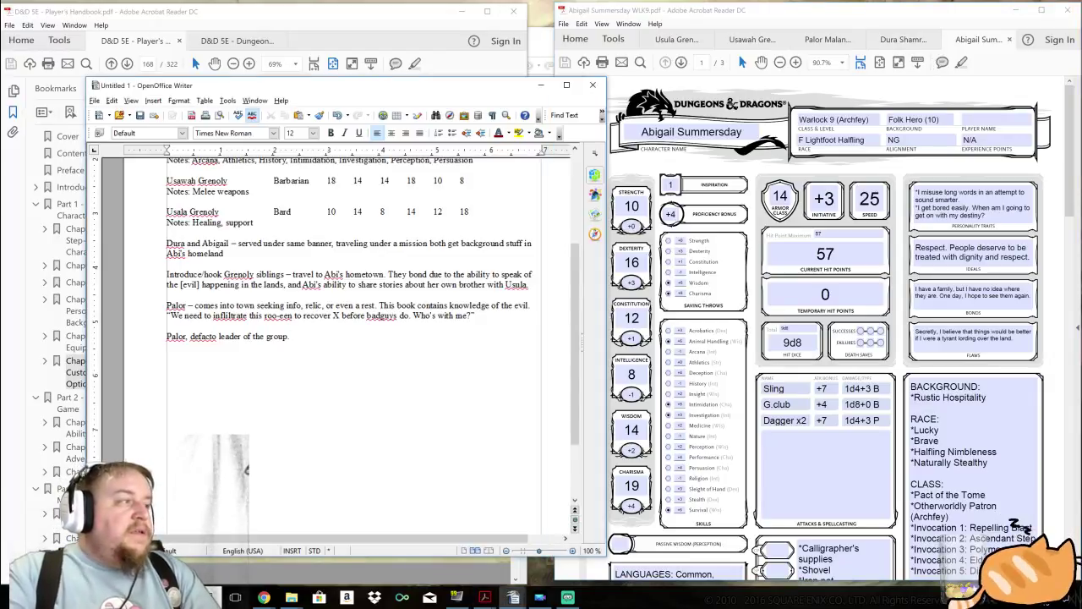
{"action": "type", "text": "Spotlight"}
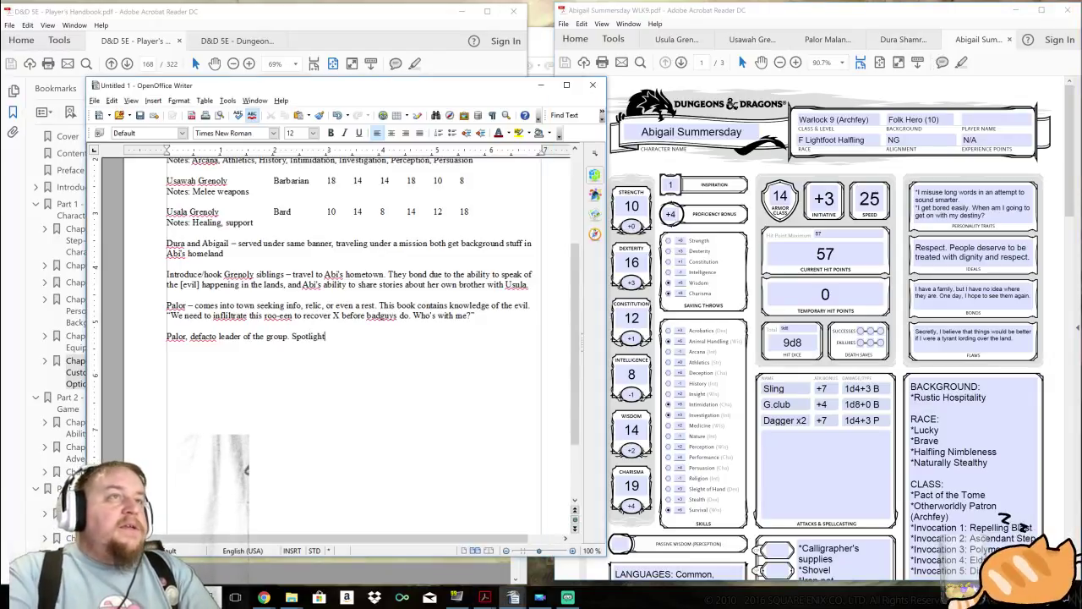
{"action": "type", "text": " on Usa"}
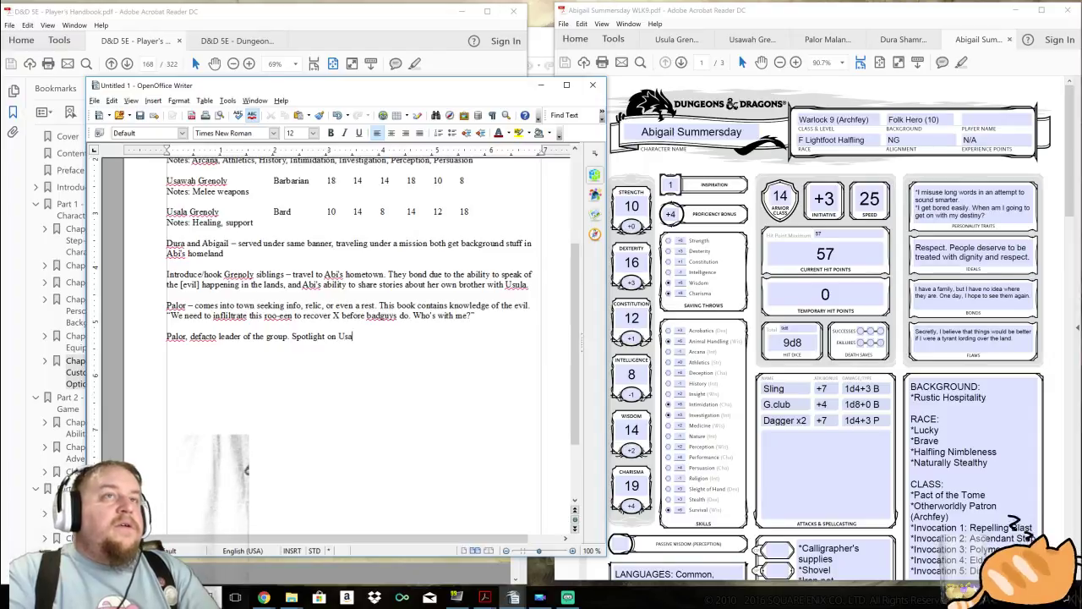
{"action": "type", "text": " and Abi"}
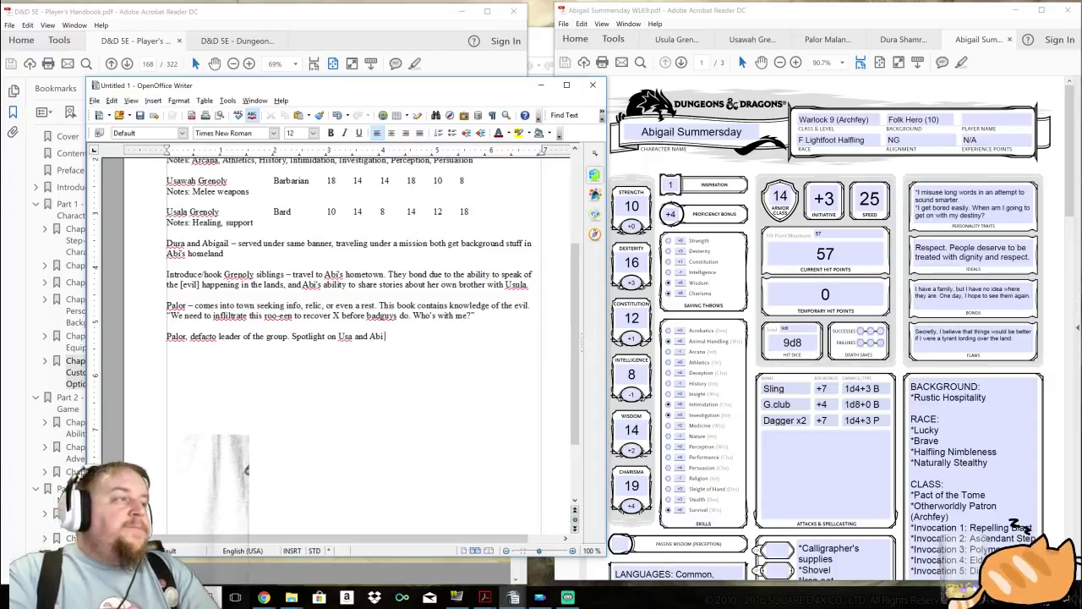
{"action": "type", "text": " to navigate to the site."}
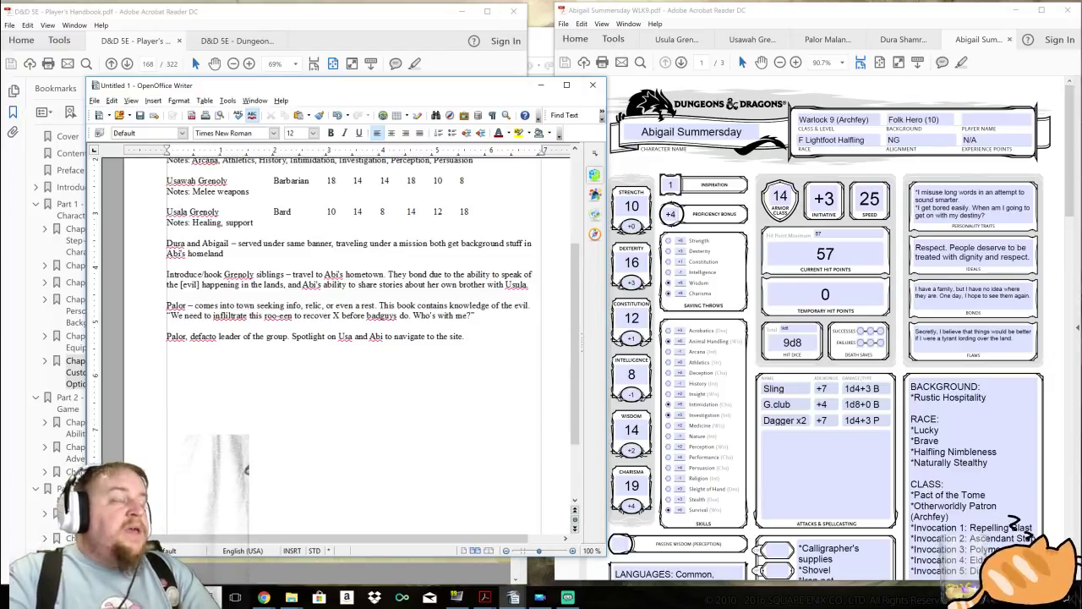
Add the note 'Skill challenges, one or two fights. This allows the group to congeal talents and personalities.'.
{"action": "type", "text": "Skill "}
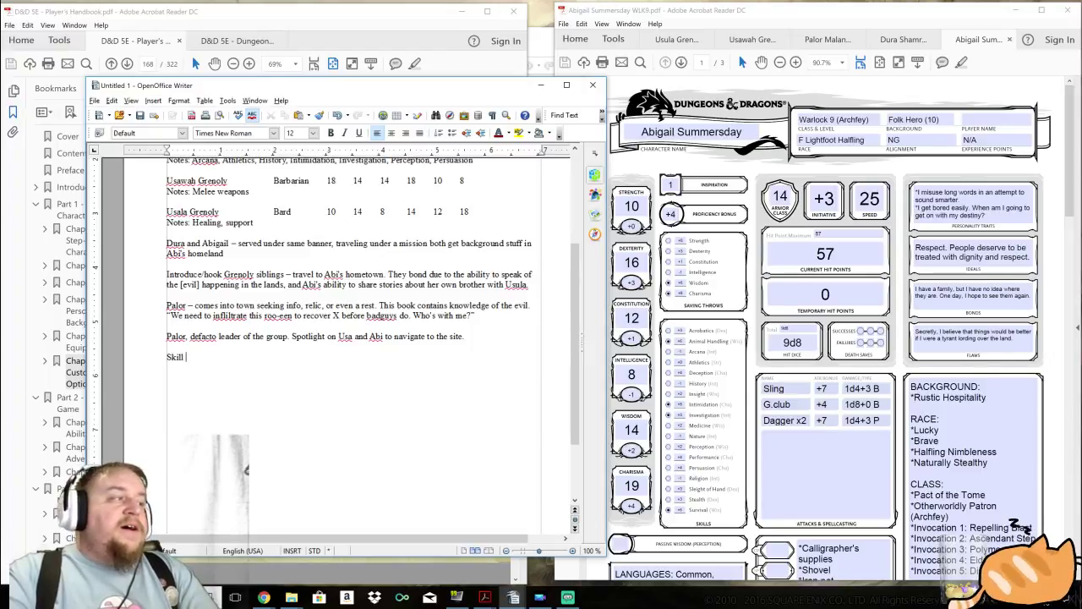
{"action": "type", "text": "challenges."}
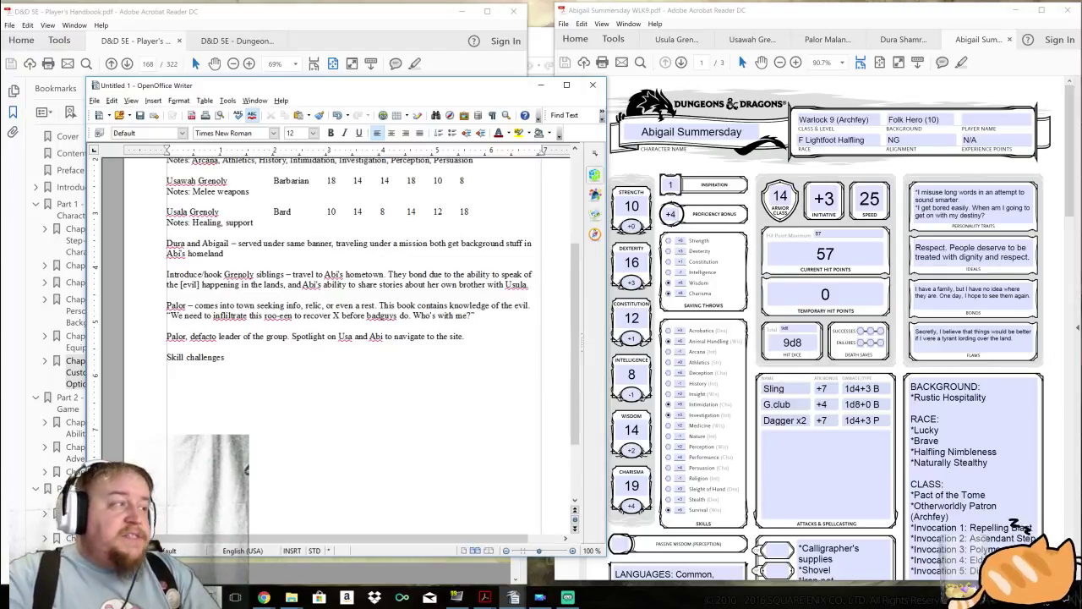
{"action": "type", "text": ", one or two fights"}
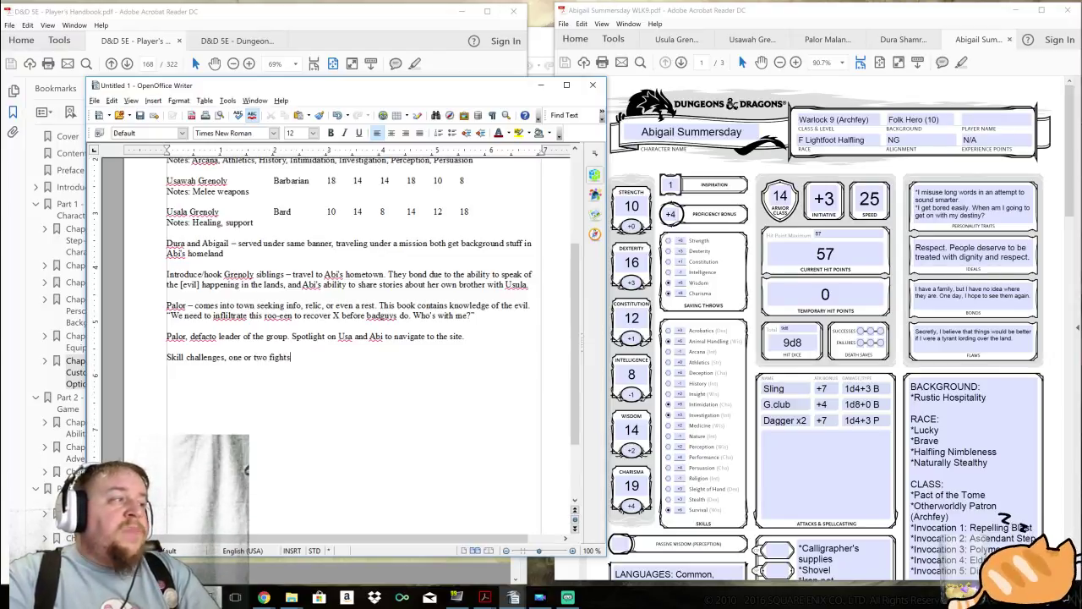
{"action": "type", "text": "."}
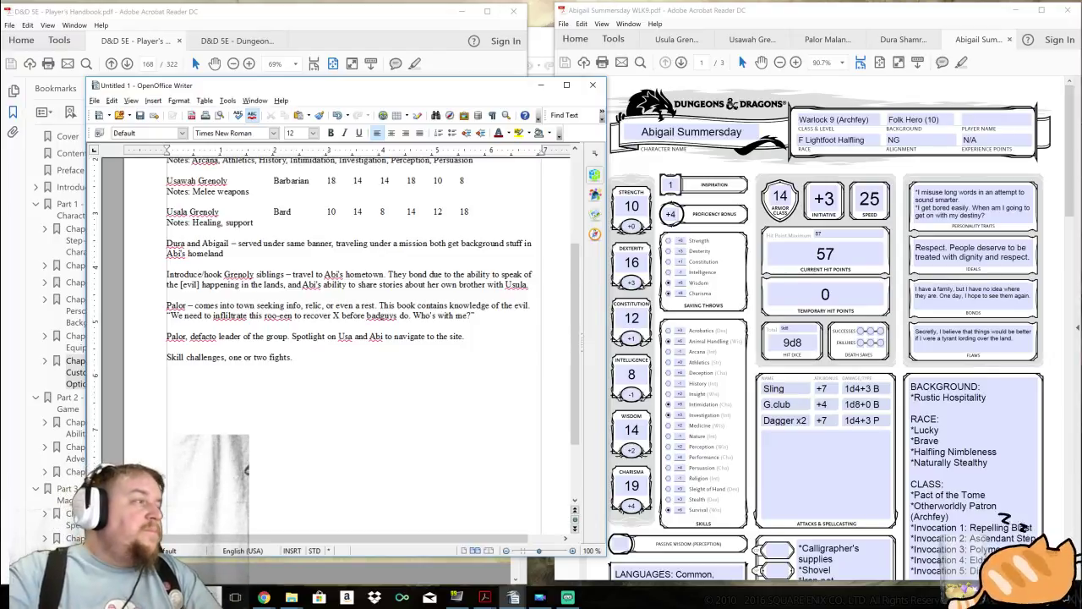
{"action": "type", "text": "Th"}
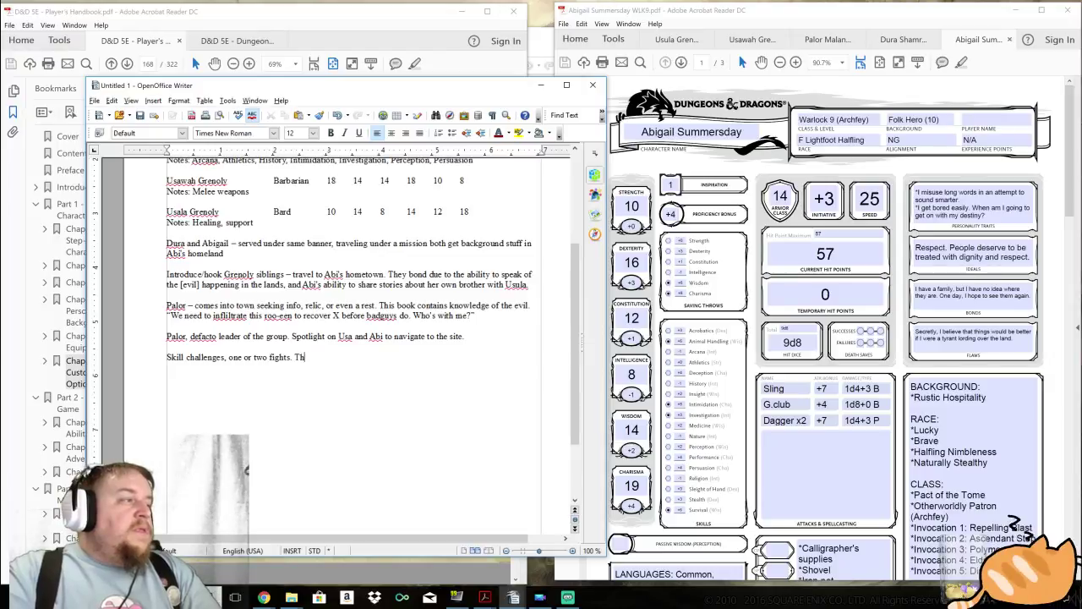
{"action": "type", "text": "is allows the group "}
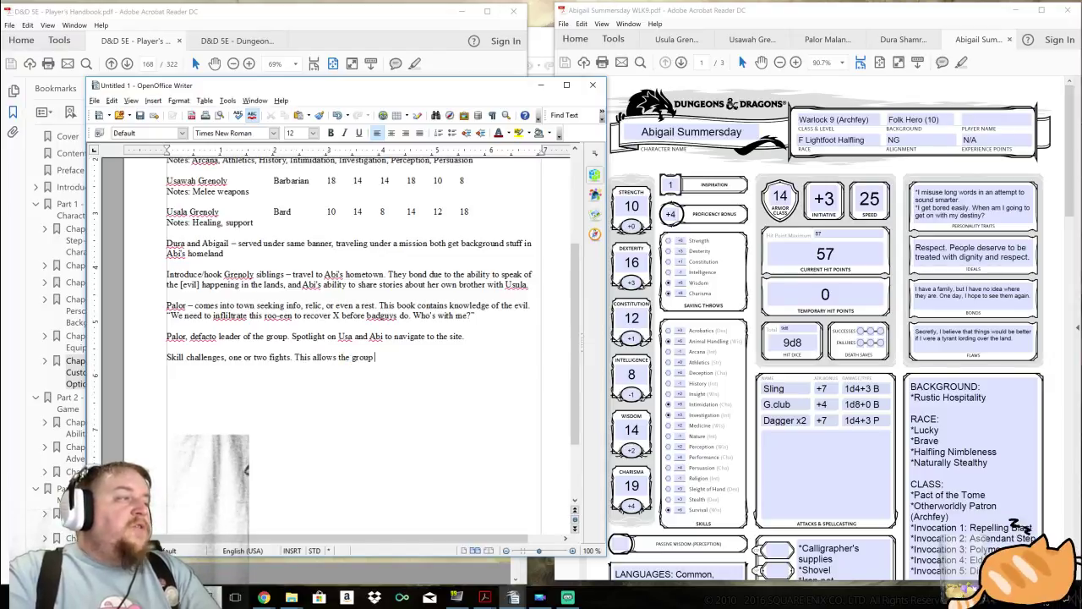
{"action": "type", "text": "to congeal"}
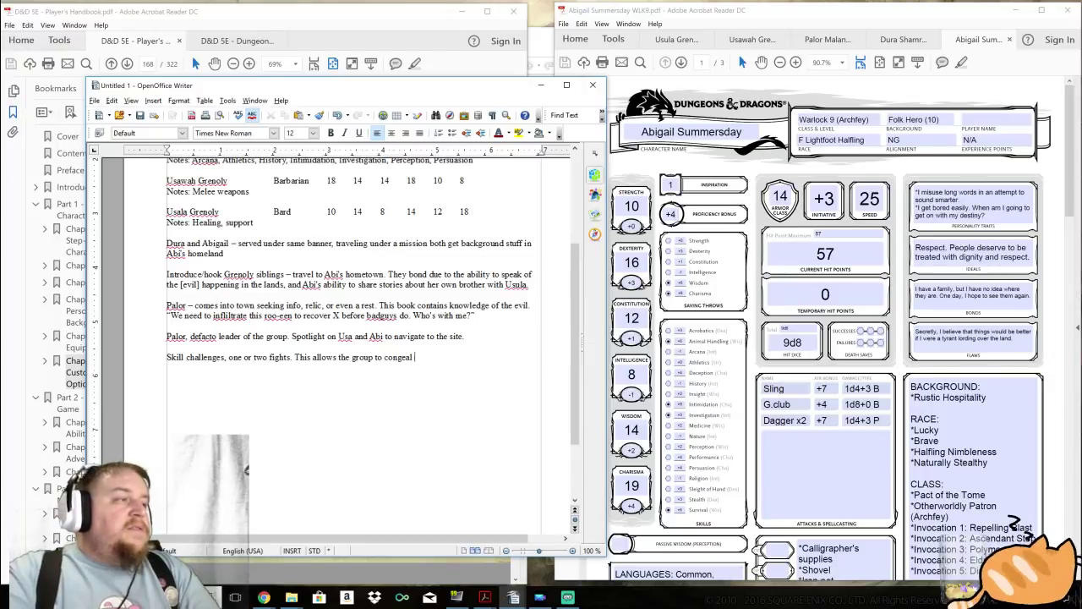
{"action": "type", "text": " talents and personalities."}
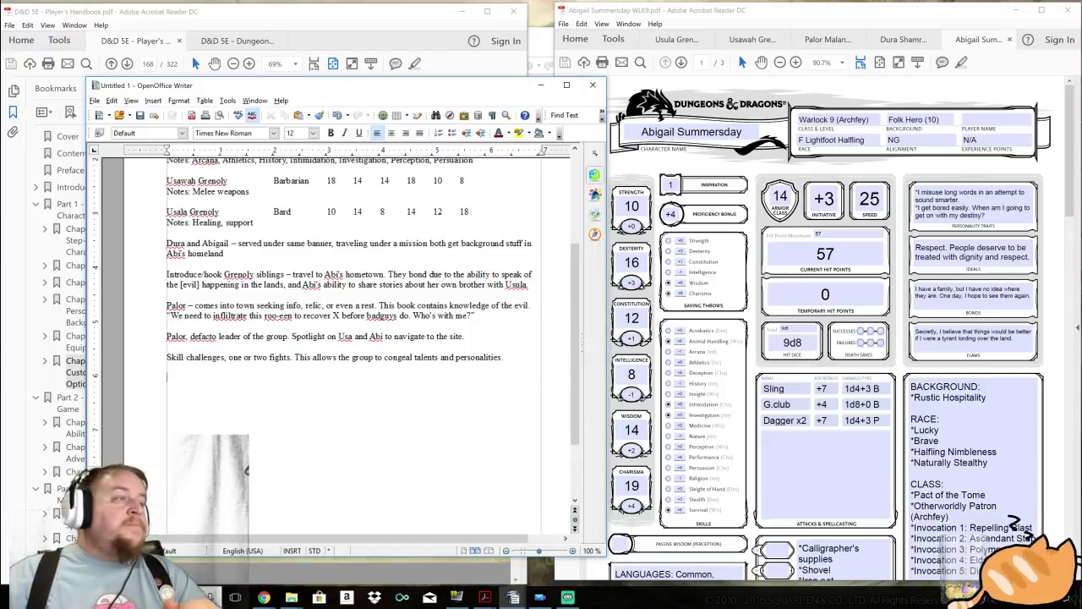
Add the line 'Get to the site – Palor active.' below the skill-challenges note.
{"action": "type", "text": "Get to the site"}
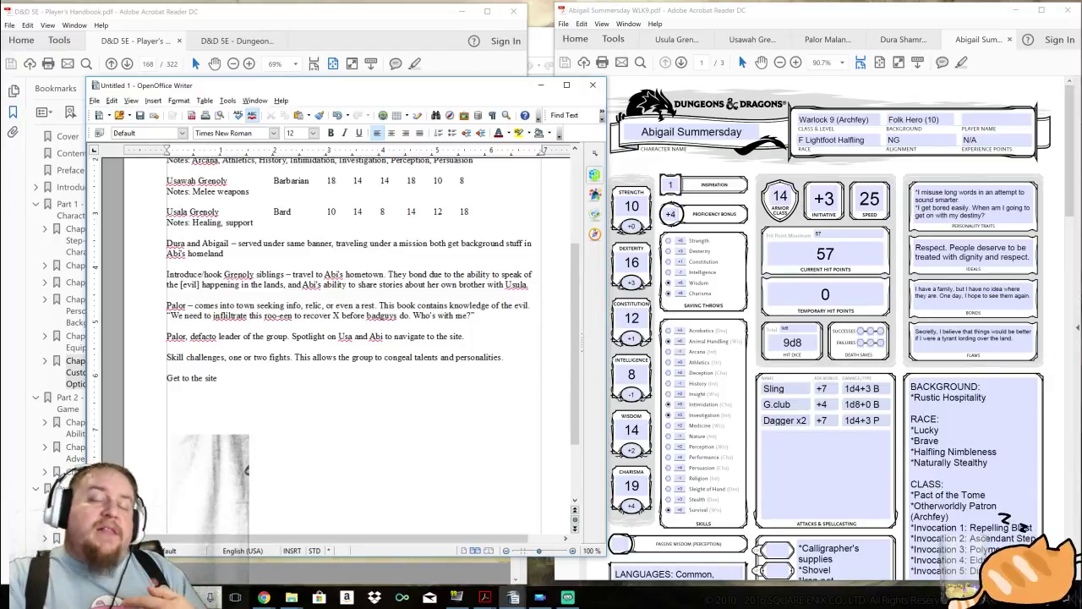
{"action": "type", "text": "- Palor active."}
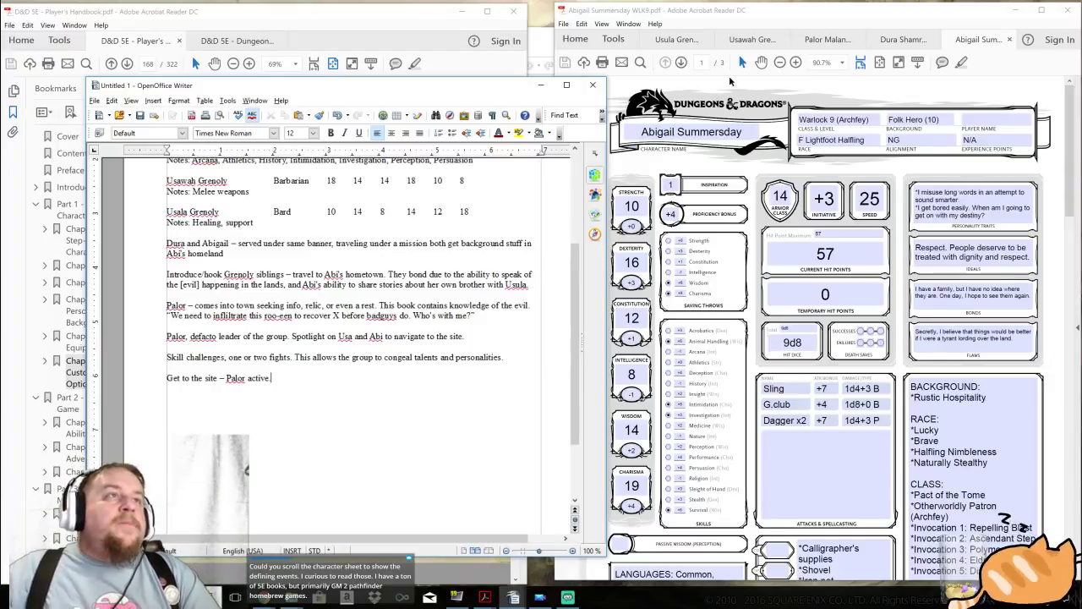
Show Usawah Grenoly's page-2 Defining Events beside Writer, moved top-left, with Acrobat widened.
{"action": "left_click", "coordinate": [752, 39]}
{"action": "scroll", "coordinate": [841, 315], "scroll_direction": "down", "scroll_amount": 3}
{"action": "scroll", "coordinate": [840, 314], "scroll_direction": "down", "scroll_amount": 10}
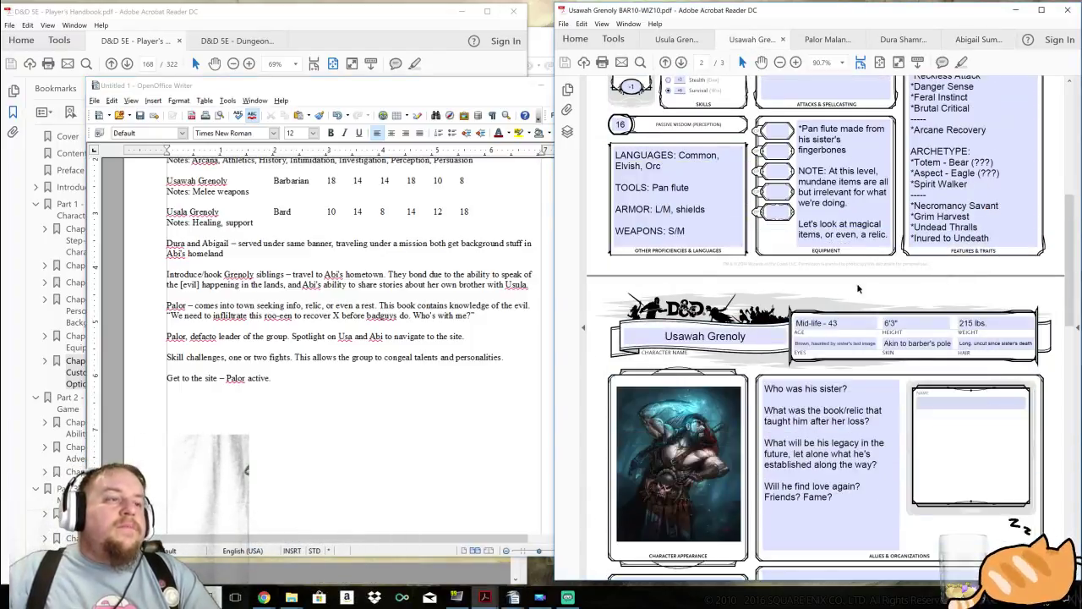
{"action": "scroll", "coordinate": [870, 223], "scroll_direction": "down", "scroll_amount": 1}
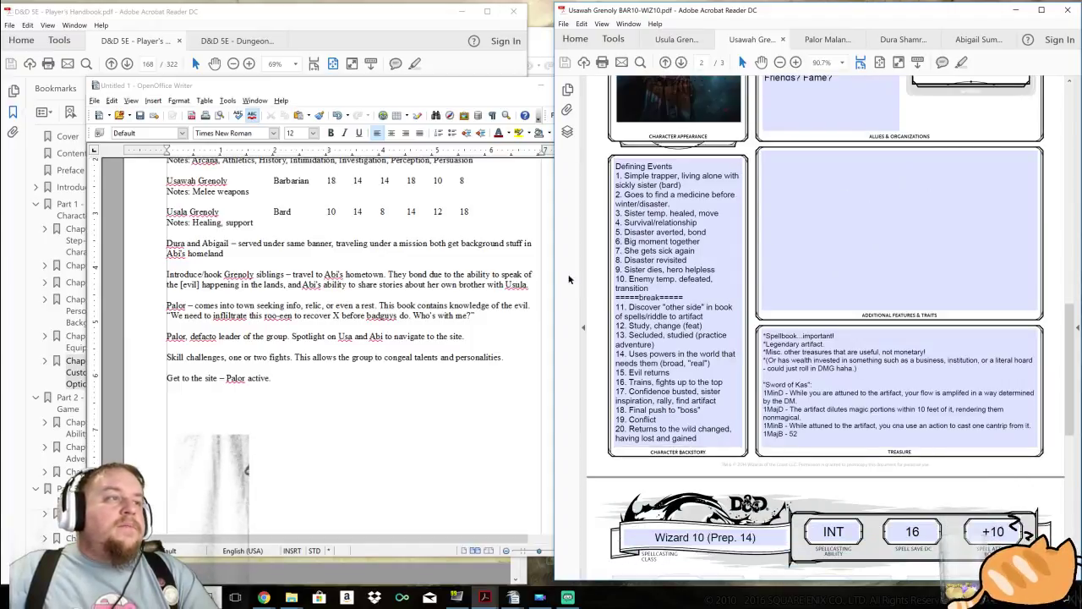
{"action": "left_click_drag", "start_coordinate": [437, 85], "coordinate": [348, 75]}
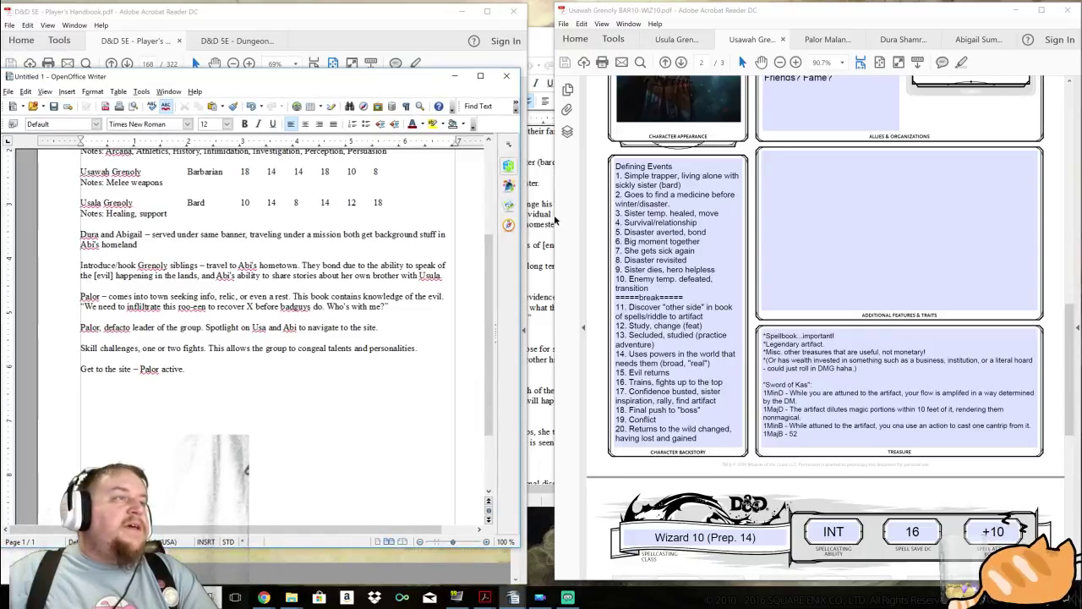
{"action": "left_click_drag", "start_coordinate": [556, 222], "coordinate": [526, 218]}
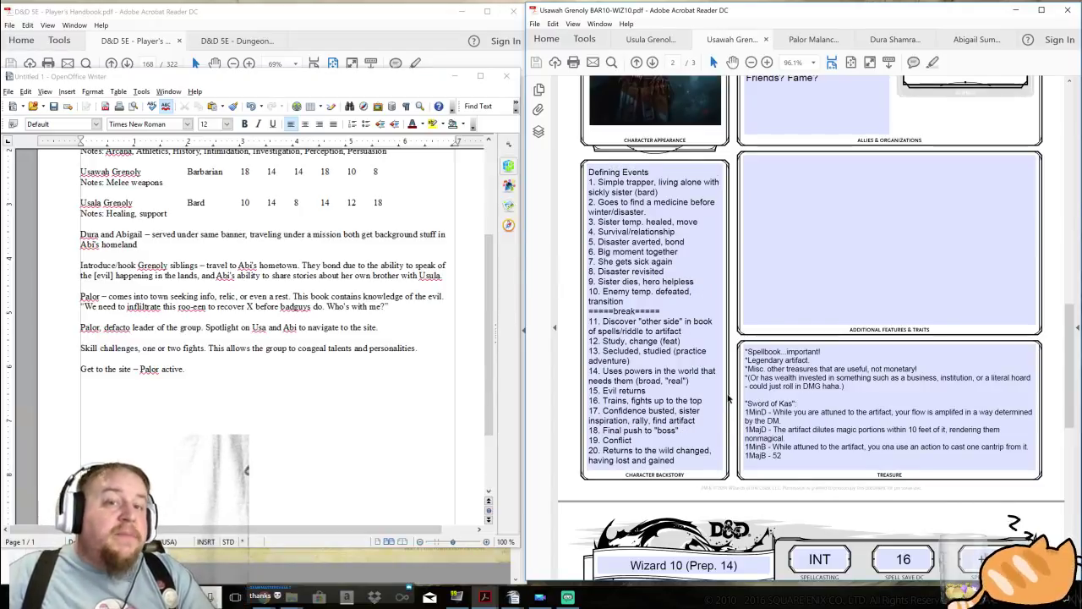
Highlight Usawah's defining events 4 through 10, then bring the Writer notes forward.
{"action": "left_click", "coordinate": [696, 287]}
{"action": "left_click_drag", "start_coordinate": [702, 293], "coordinate": [589, 229]}
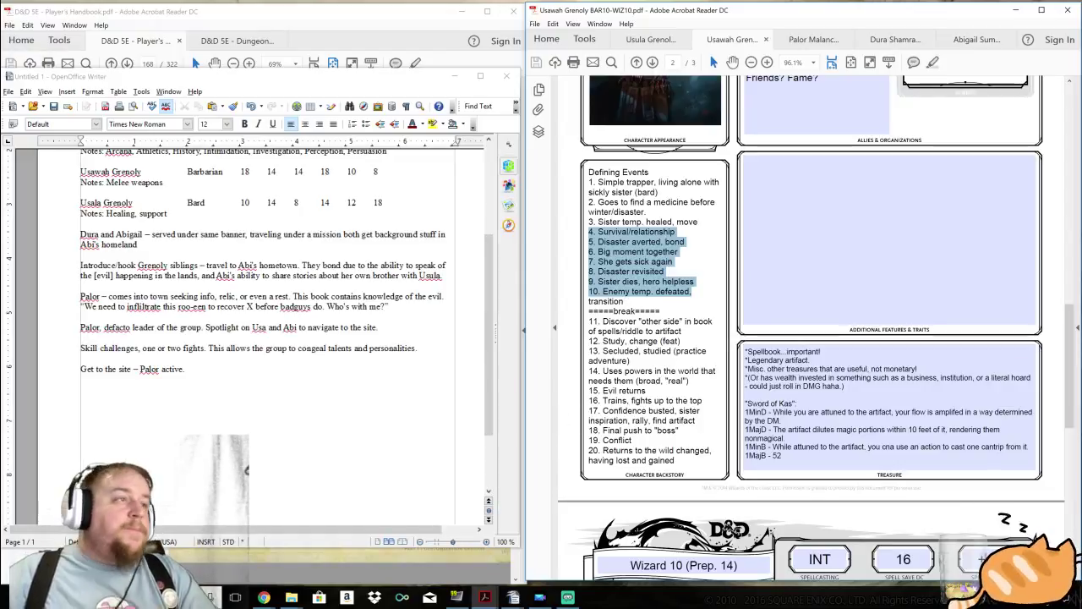
{"action": "left_click", "coordinate": [513, 597]}
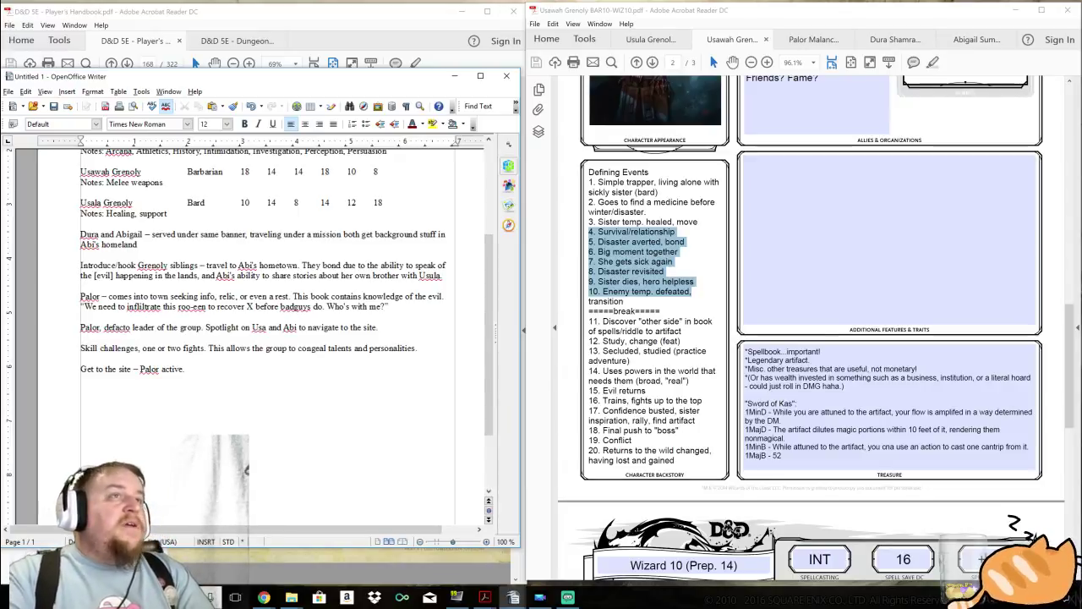
Extend the 'Palor active.' line with 'Dura/Usu in mid. Abi/Usa background.'.
{"action": "type", "text": "Dura/Usual"}
{"action": "key", "text": "BackSpace"}
{"action": "type", "text": "in mid."}
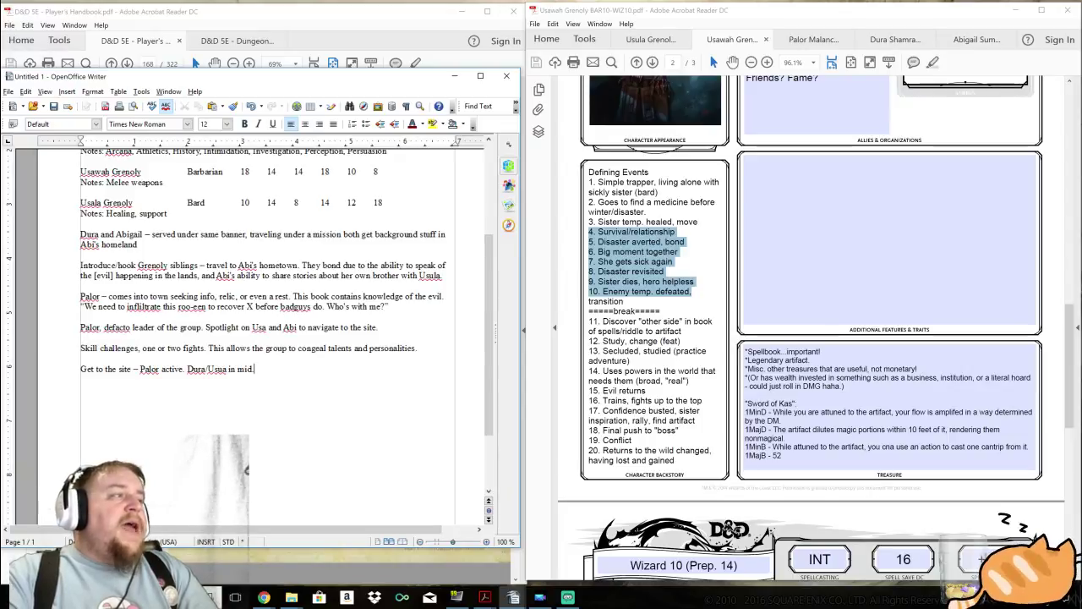
{"action": "type", "text": "Abi/Usa"}
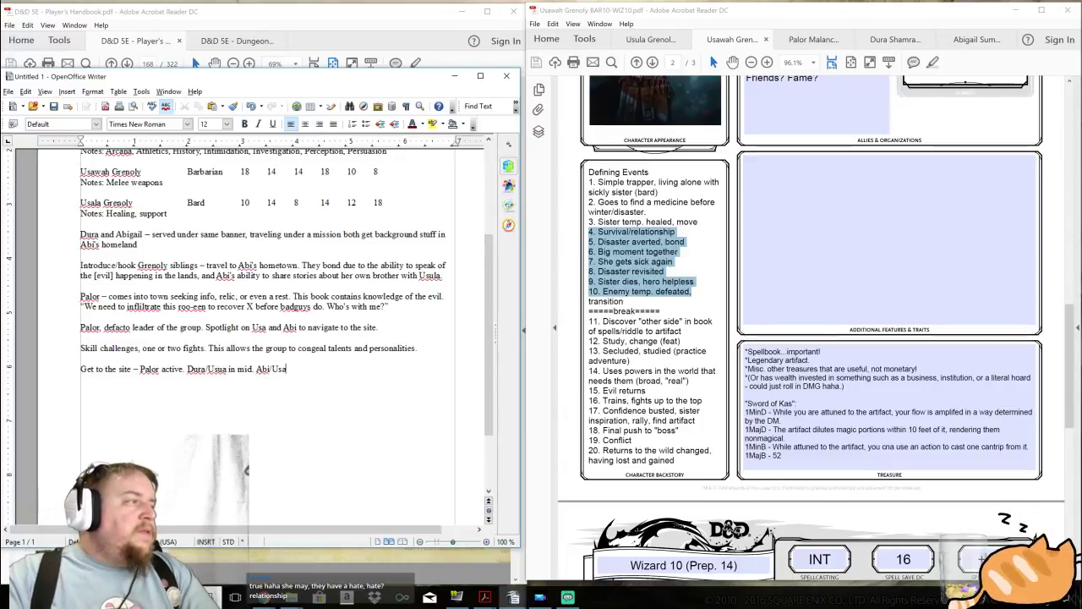
{"action": "left_click", "coordinate": [254, 369]}
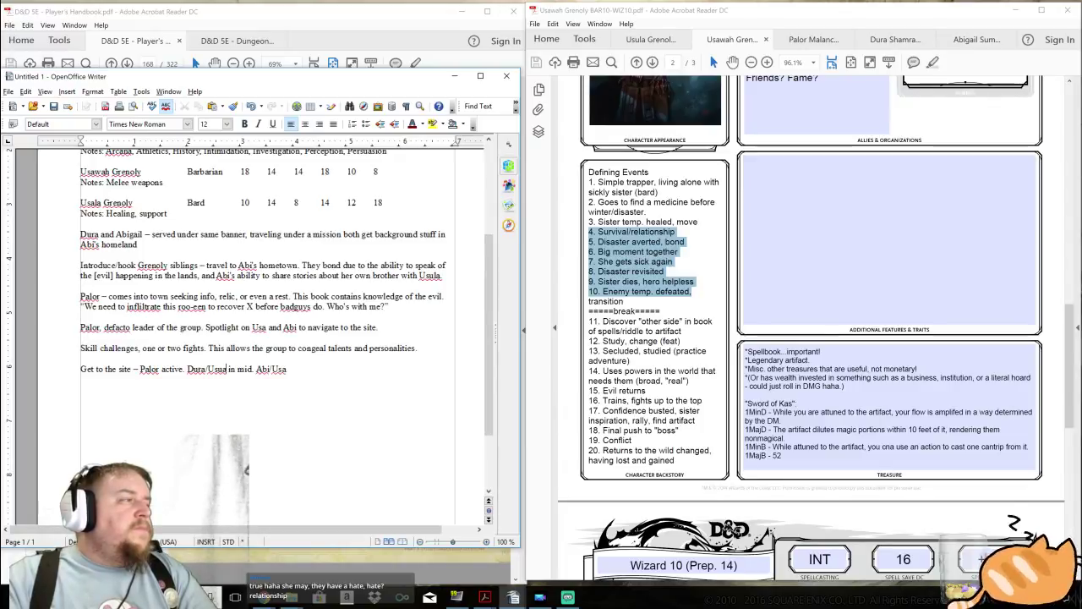
{"action": "type", "text": "="}
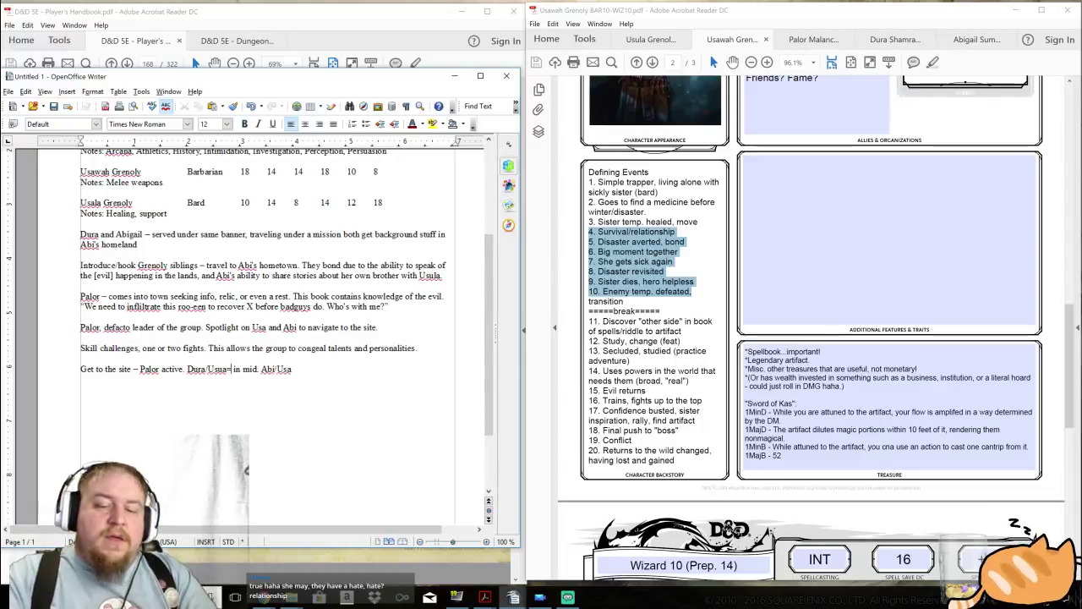
{"action": "key", "text": "BackSpace"}
{"action": "key", "text": "BackSpace"}
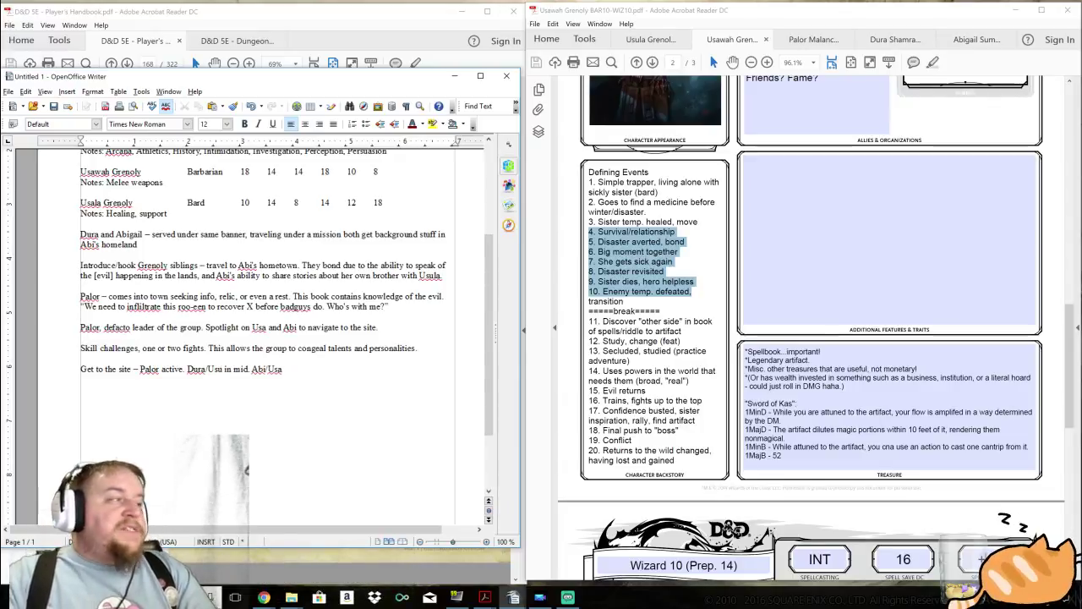
{"action": "key", "text": "Right"}
{"action": "key", "text": "Right"}
{"action": "key", "text": "Right"}
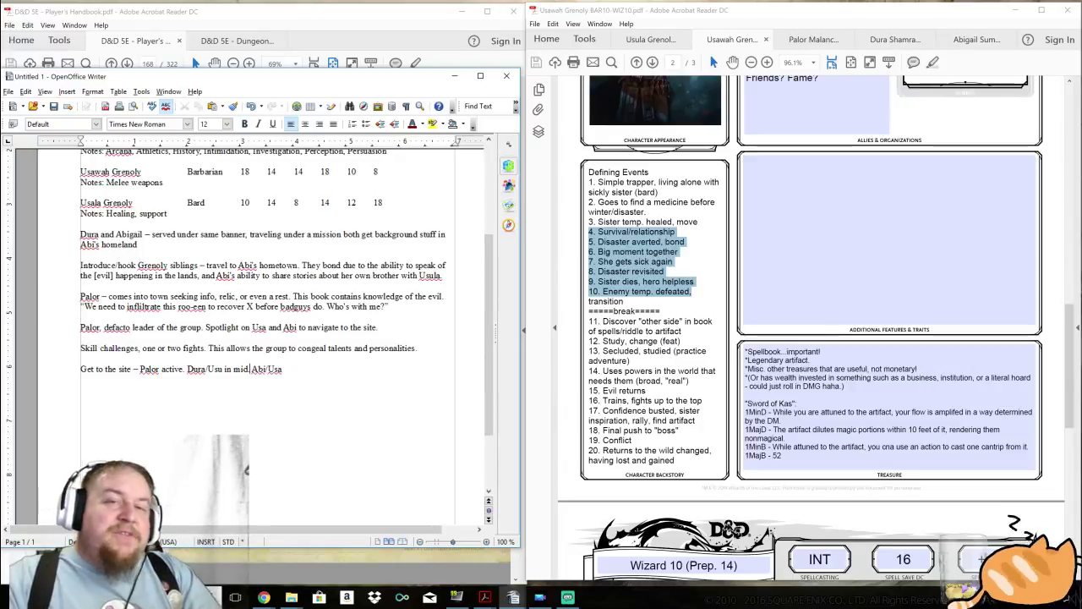
{"action": "key", "text": "Right"}
{"action": "key", "text": "Right"}
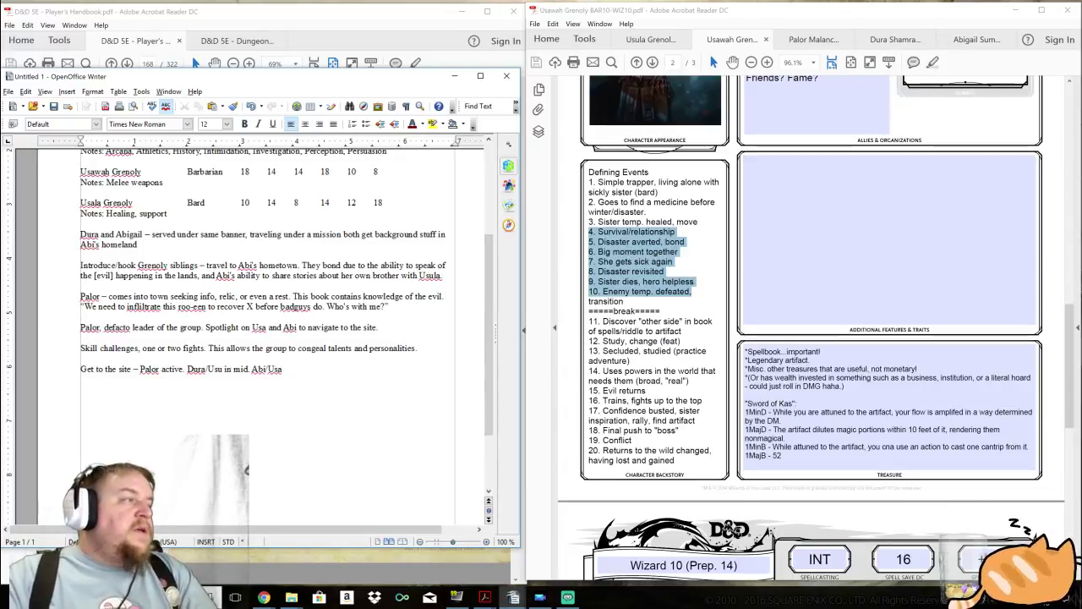
{"action": "type", "text": "background"}
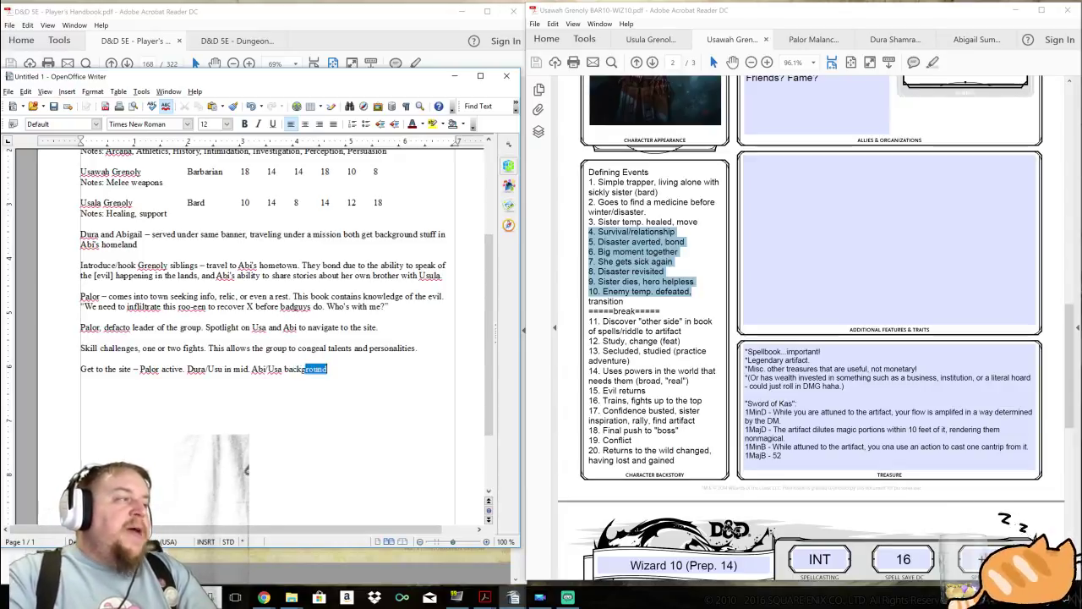
{"action": "type", "text": "."}
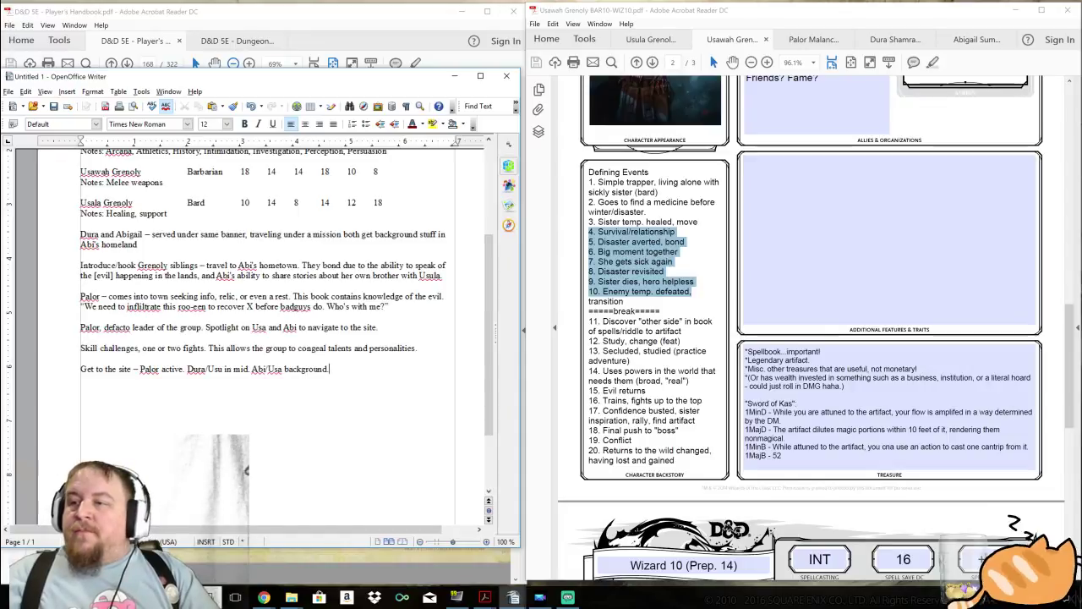
Scroll Usawah's sheet up to the page 1 stats, then back to his page 2 header and portrait.
{"action": "scroll", "coordinate": [254, 321], "scroll_direction": "up", "scroll_amount": 5}
{"action": "scroll", "coordinate": [253, 321], "scroll_direction": "down", "scroll_amount": 5}
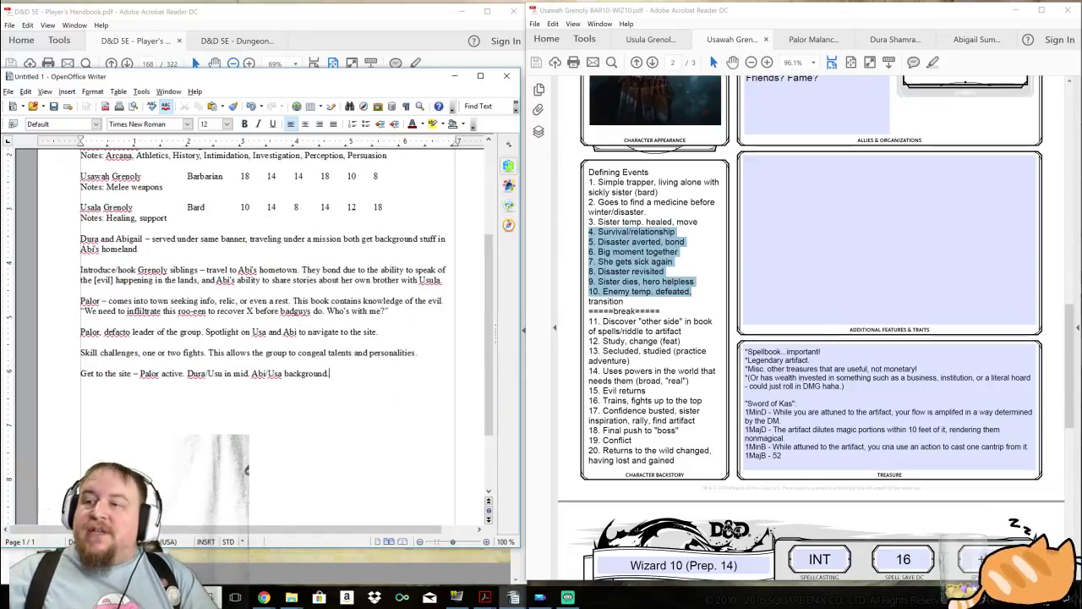
{"action": "scroll", "coordinate": [253, 321], "scroll_direction": "up", "scroll_amount": 1}
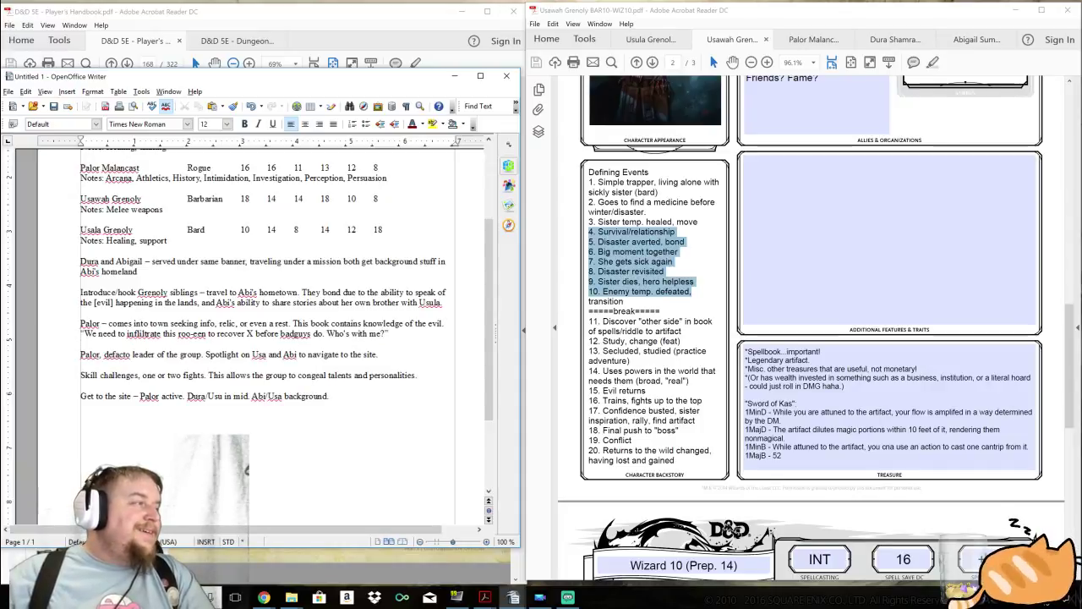
{"action": "scroll", "coordinate": [765, 346], "scroll_direction": "up", "scroll_amount": 8}
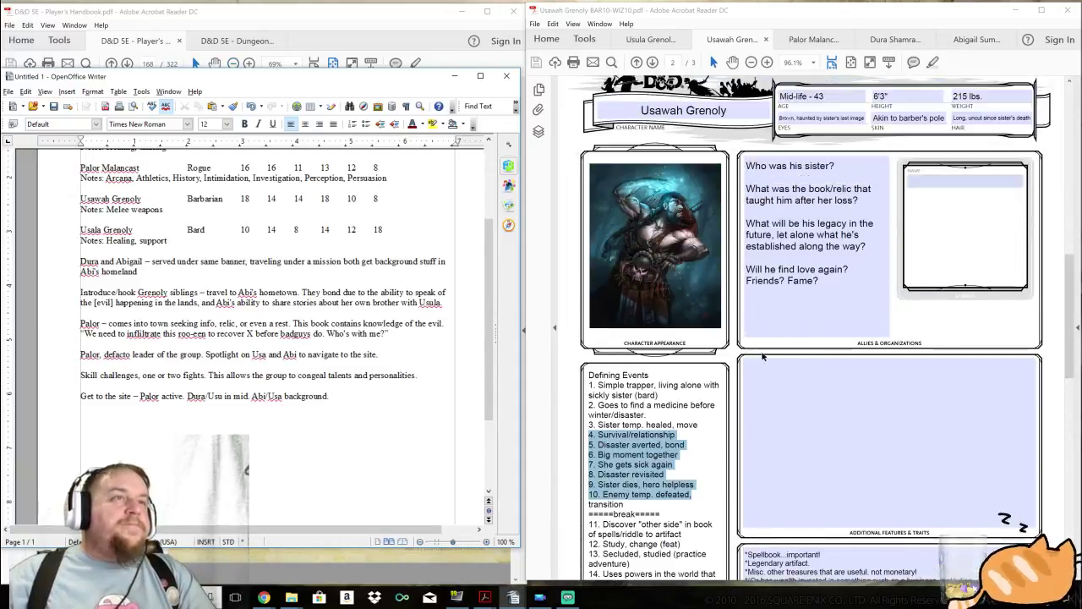
{"action": "scroll", "coordinate": [776, 361], "scroll_direction": "up", "scroll_amount": 10}
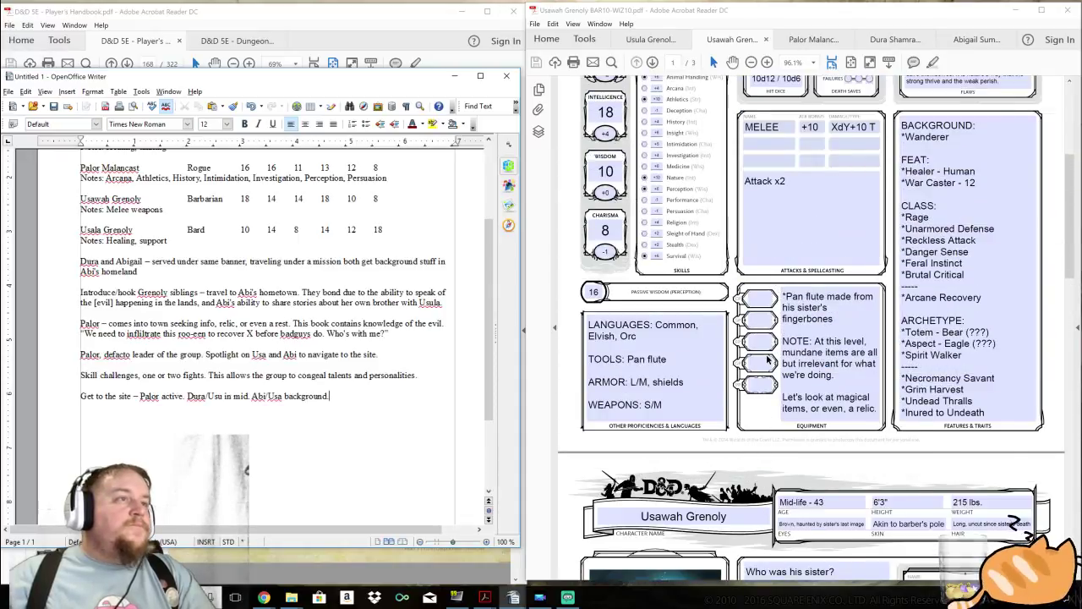
{"action": "scroll", "coordinate": [765, 358], "scroll_direction": "up", "scroll_amount": 3}
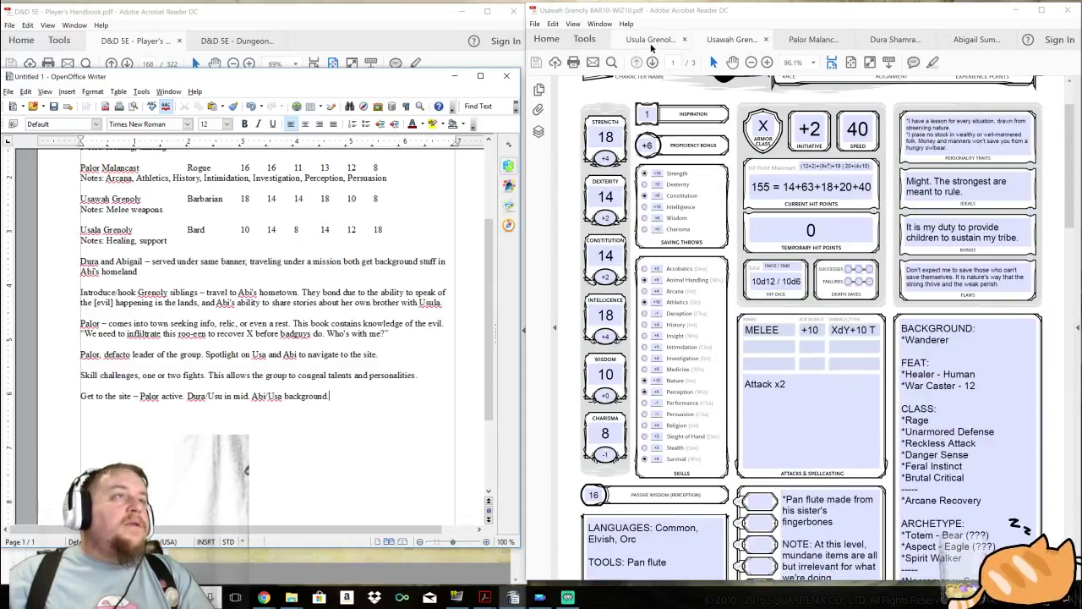
{"action": "scroll", "coordinate": [776, 433], "scroll_direction": "down", "scroll_amount": 11}
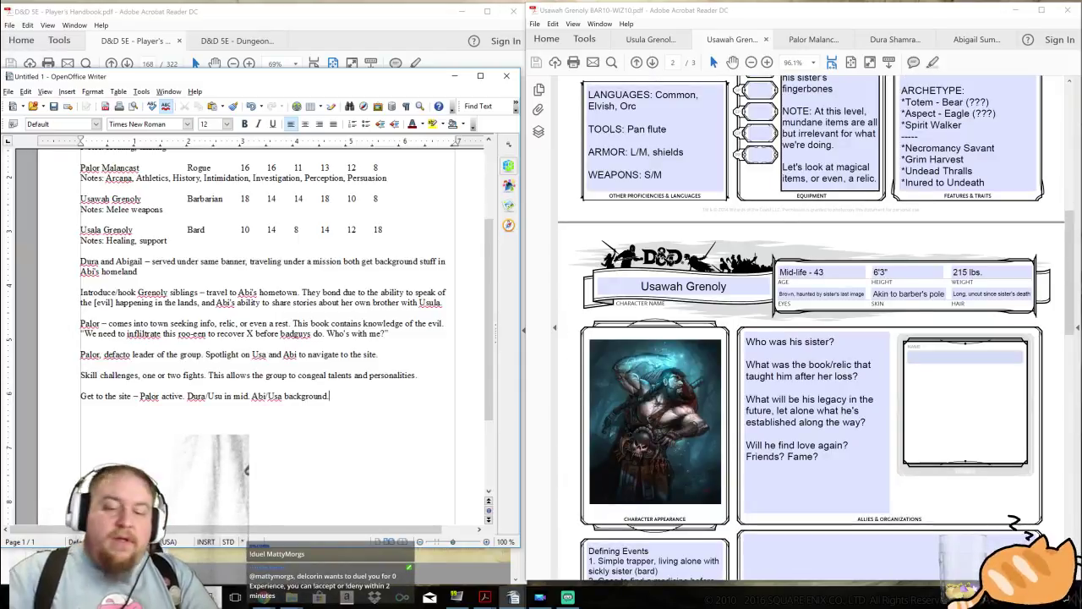
Add the line 'DM GOAL: Party gets the thing, party bonds, set up for bigger conflict.'.
{"action": "key", "text": "Return"}
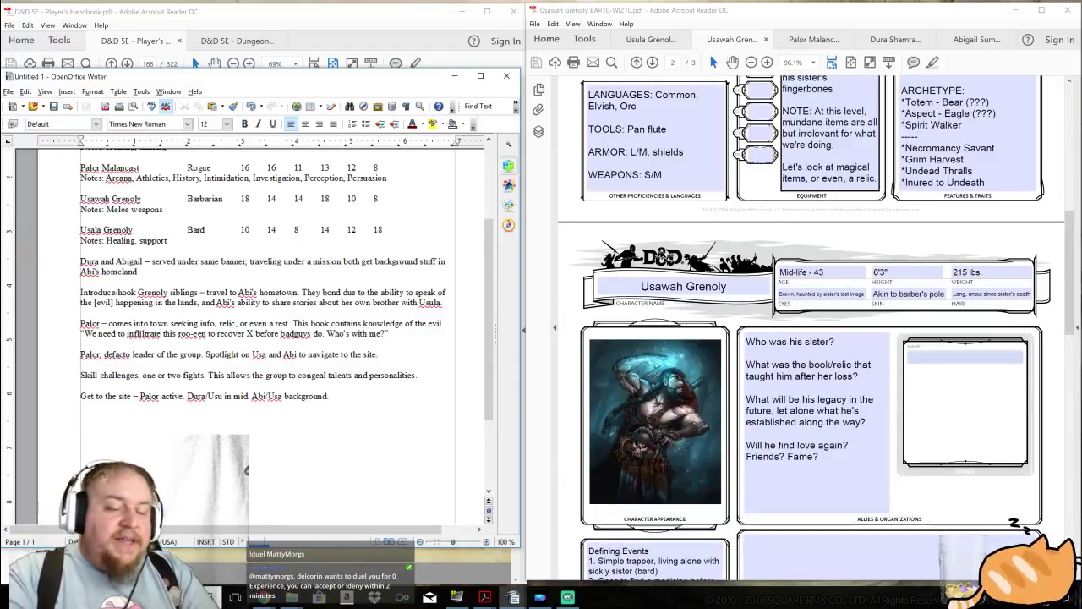
{"action": "type", "text": "DM GOAL: P"}
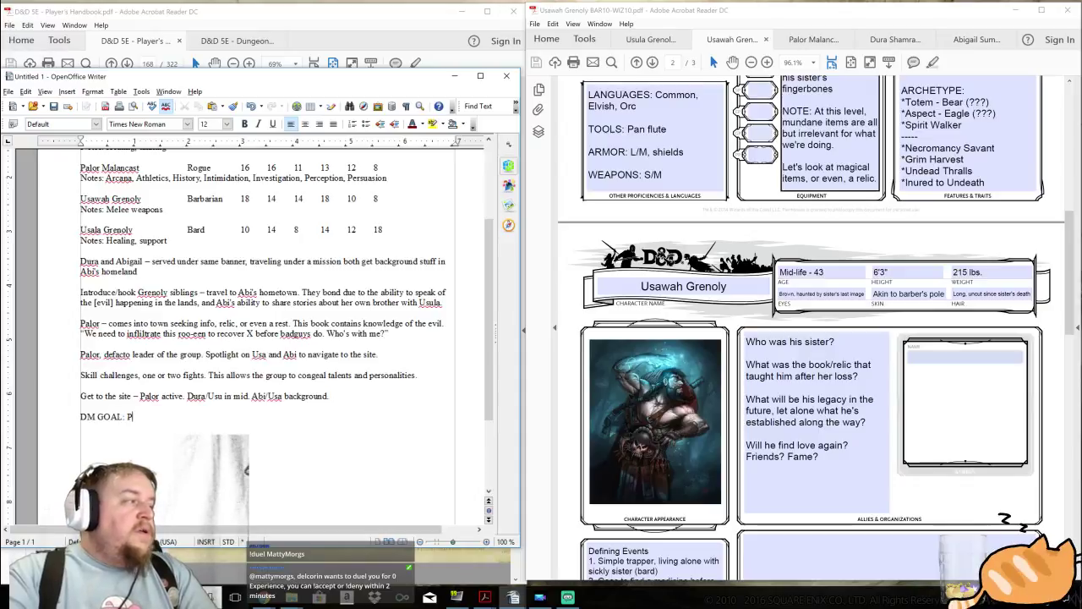
{"action": "type", "text": "arty gets thte"}
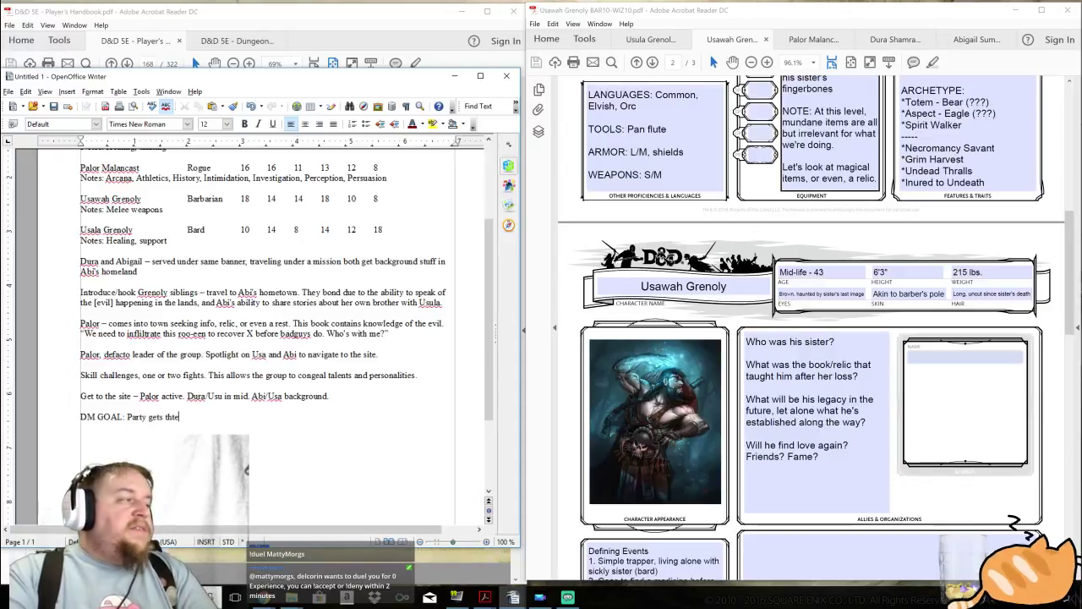
{"action": "key", "text": "BackSpace"}
{"action": "key", "text": "BackSpace"}
{"action": "type", "text": "e thing, pa"}
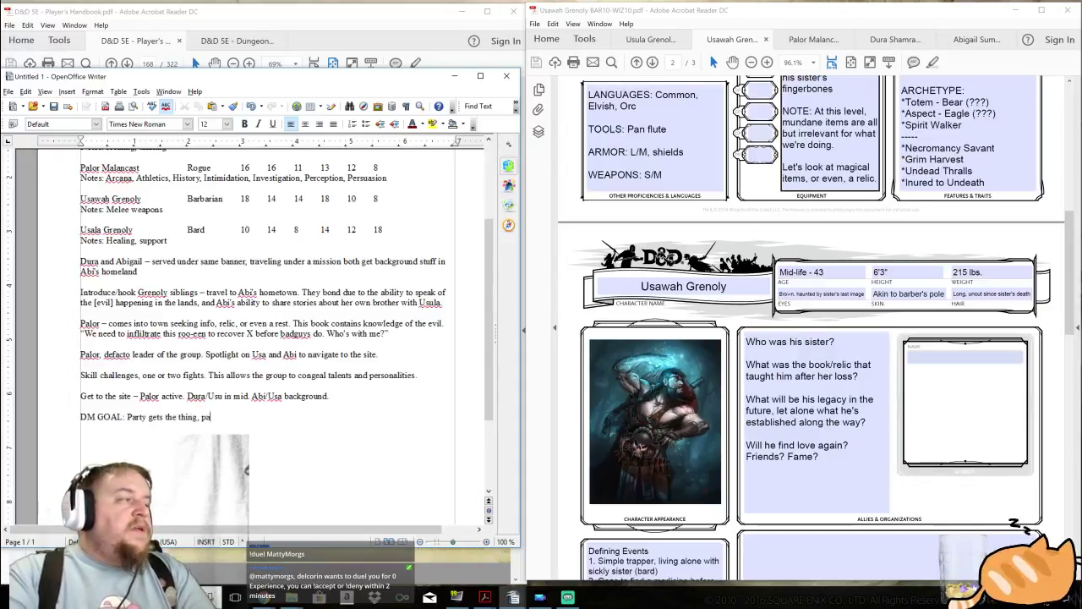
{"action": "type", "text": "rty bonds,"}
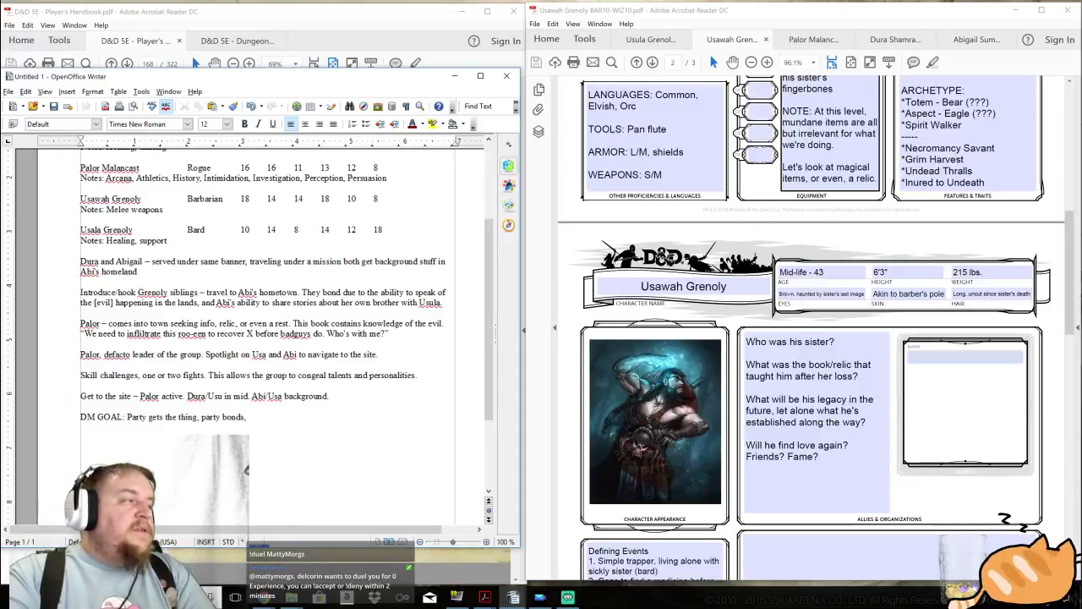
{"action": "type", "text": " set up for "}
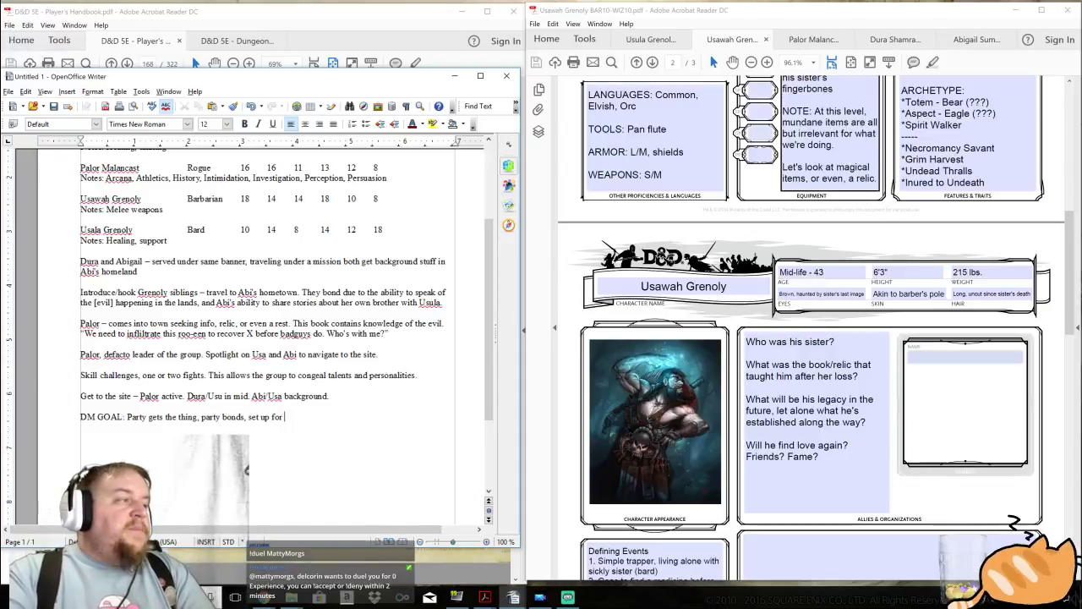
{"action": "type", "text": "bigger c"}
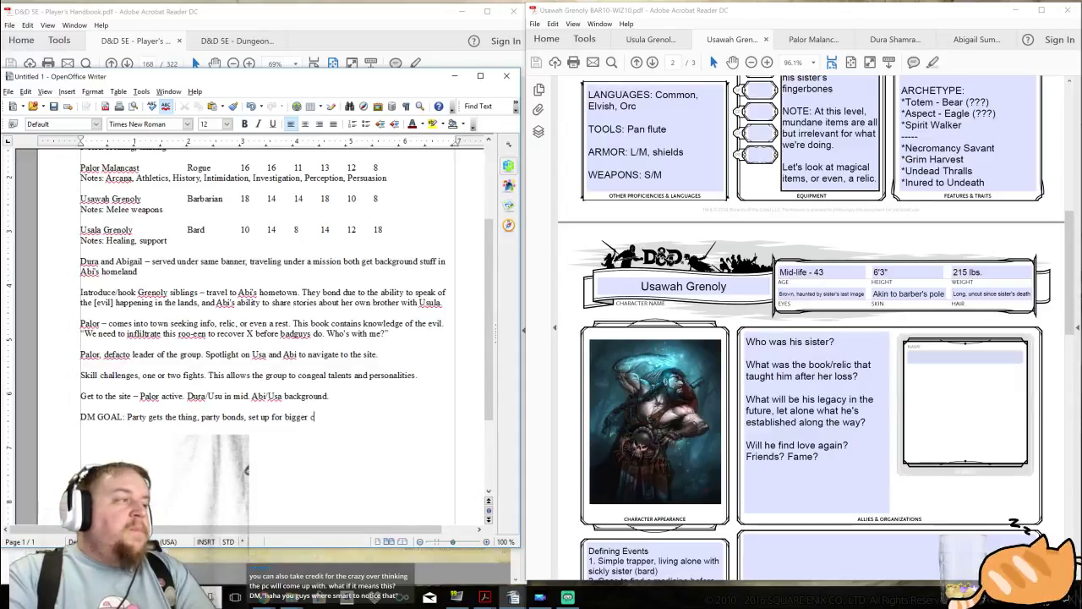
{"action": "type", "text": "onflict."}
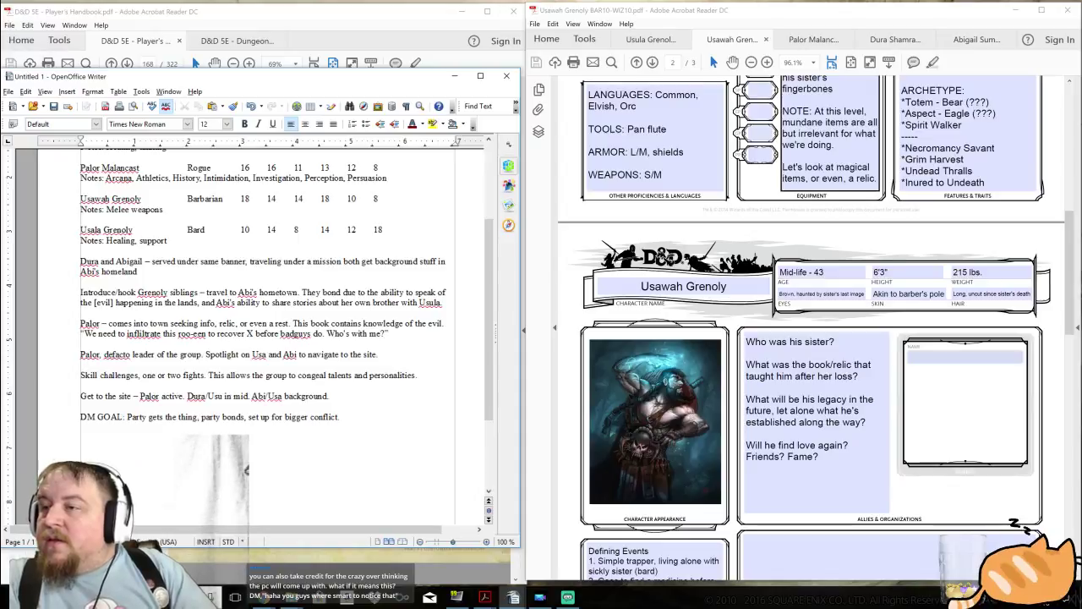
{"action": "scroll", "coordinate": [246, 469], "scroll_direction": "up", "scroll_amount": 1}
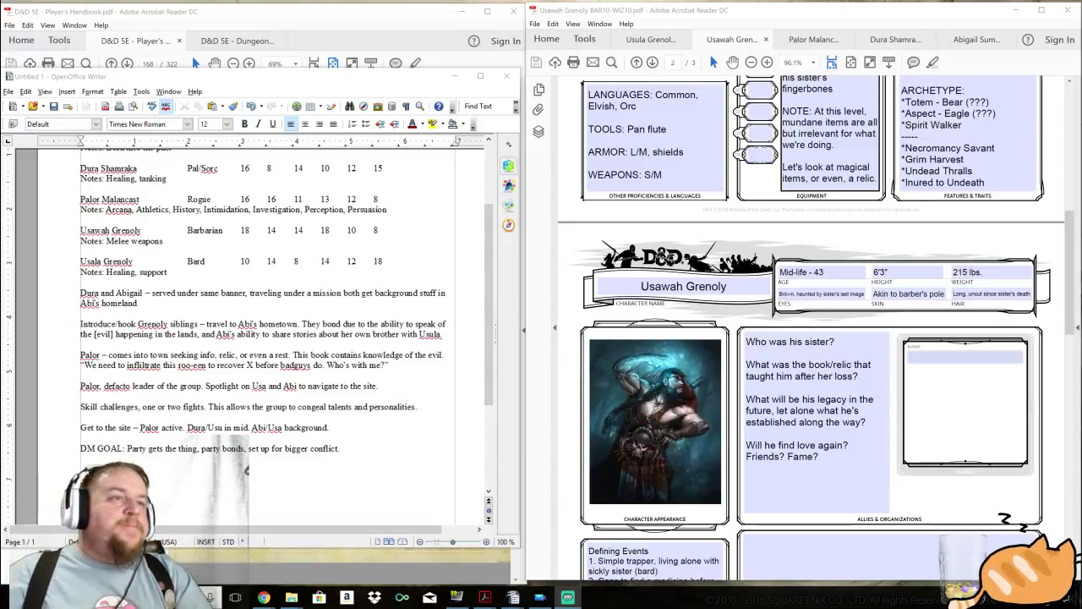
In Usawah's Defining Events list, select 'Big moment together', then highlight 'She gets sick again'.
{"action": "scroll", "coordinate": [705, 368], "scroll_direction": "down", "scroll_amount": 8}
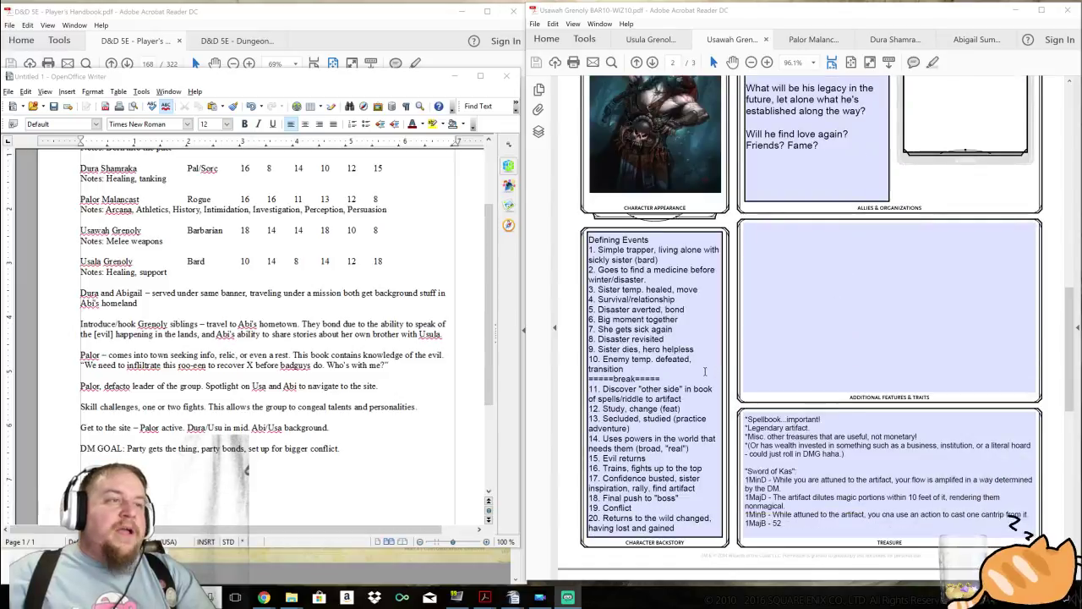
{"action": "left_click", "coordinate": [705, 368]}
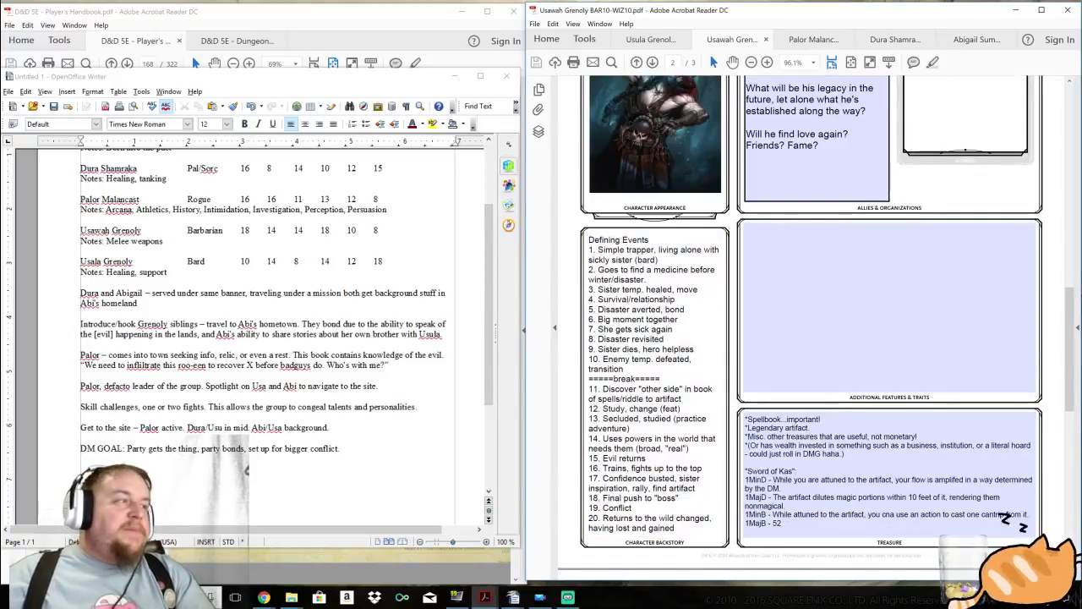
{"action": "left_click", "coordinate": [340, 449]}
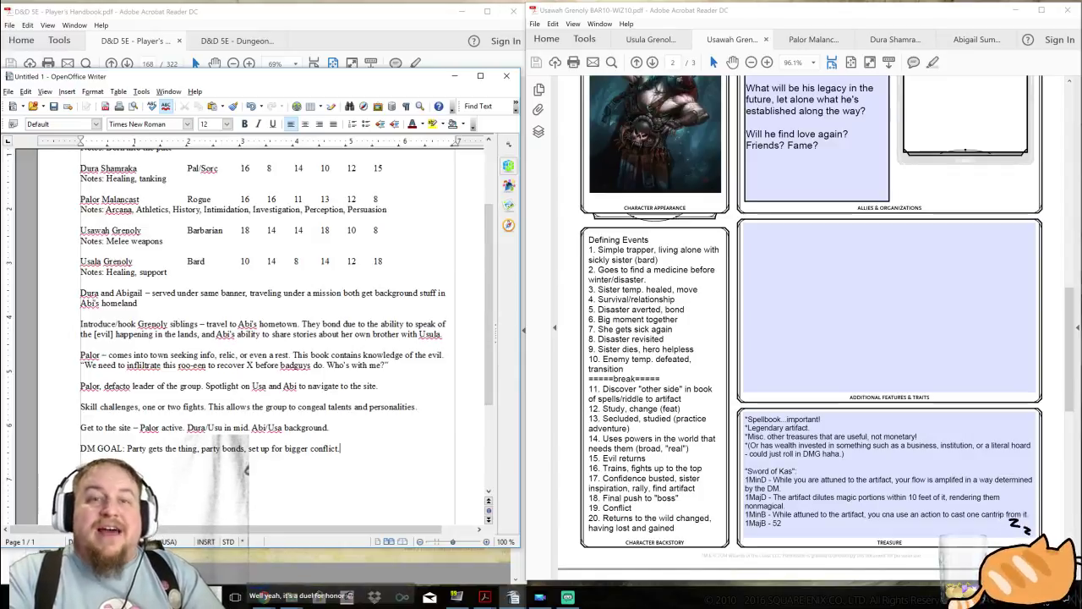
{"action": "left_click", "coordinate": [691, 307]}
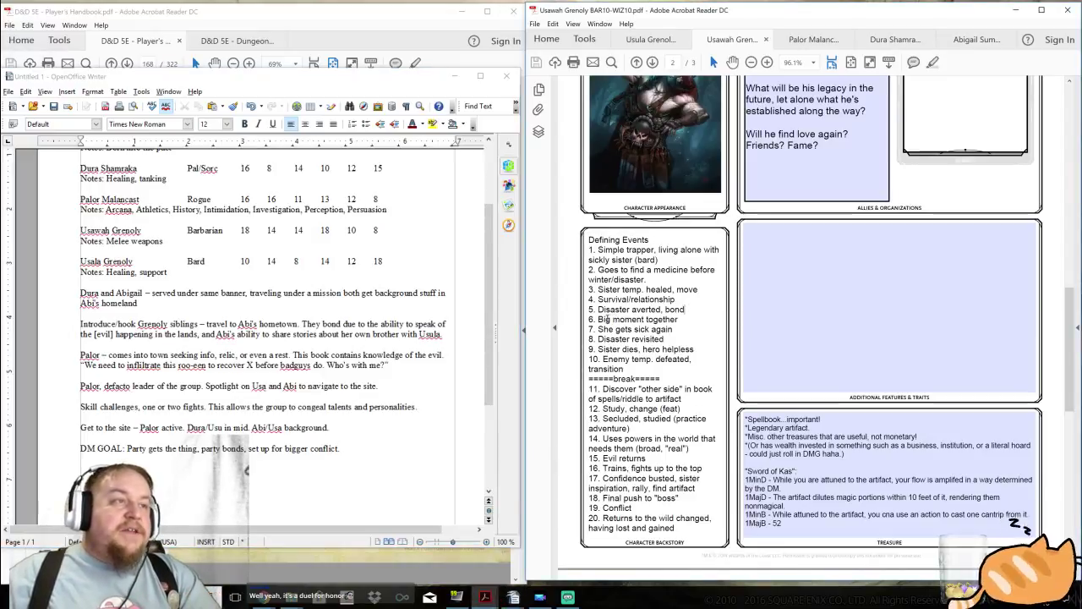
{"action": "left_click_drag", "start_coordinate": [598, 319], "coordinate": [699, 318]}
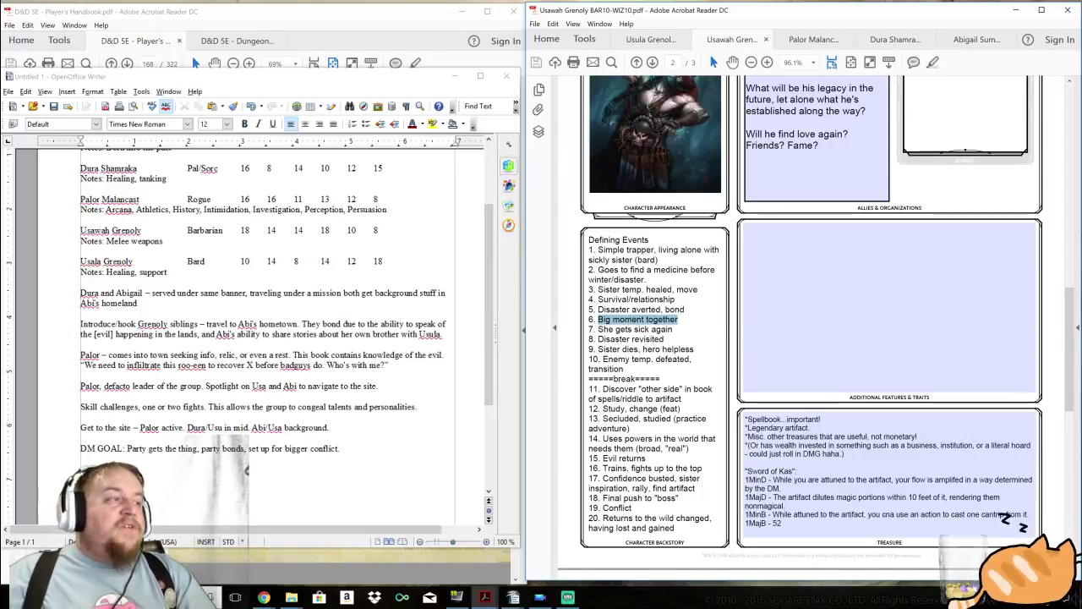
{"action": "key", "text": "alt+Tab"}
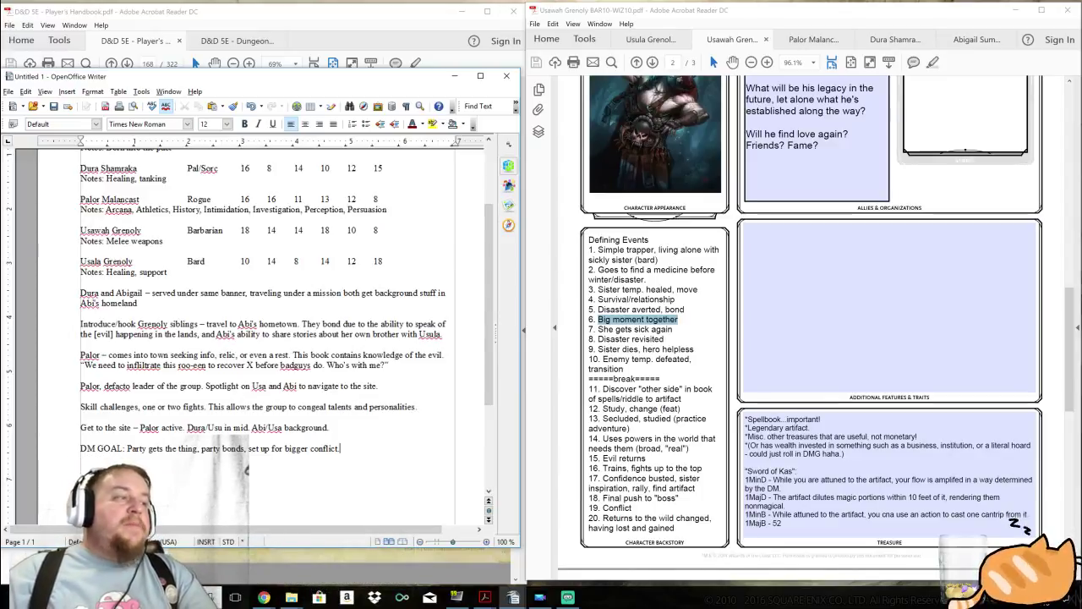
{"action": "left_click_drag", "start_coordinate": [598, 329], "coordinate": [676, 329]}
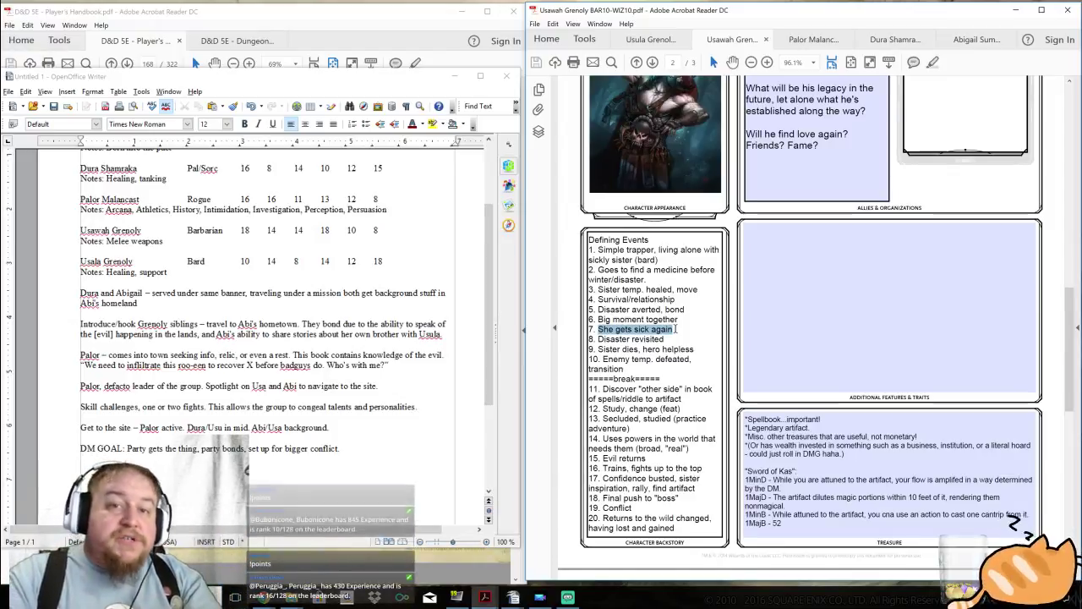
On Usula Grenoly's sheet, review her flaw about keeping secrets and her bond about her brother.
{"action": "left_click", "coordinate": [647, 43]}
{"action": "scroll", "coordinate": [828, 396], "scroll_direction": "down", "scroll_amount": 3}
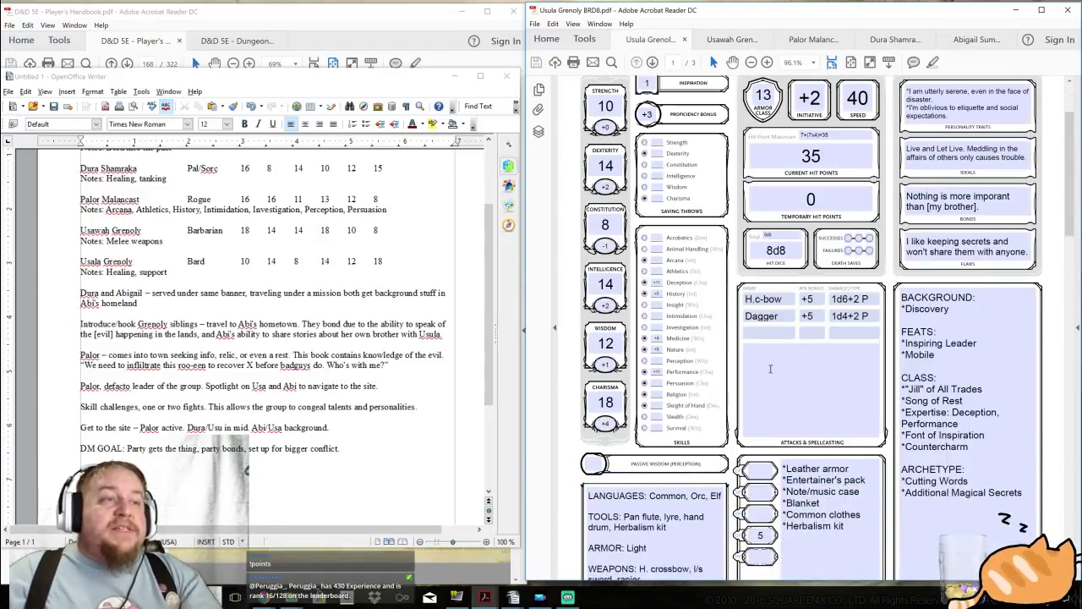
{"action": "left_click_drag", "start_coordinate": [1029, 252], "coordinate": [909, 240]}
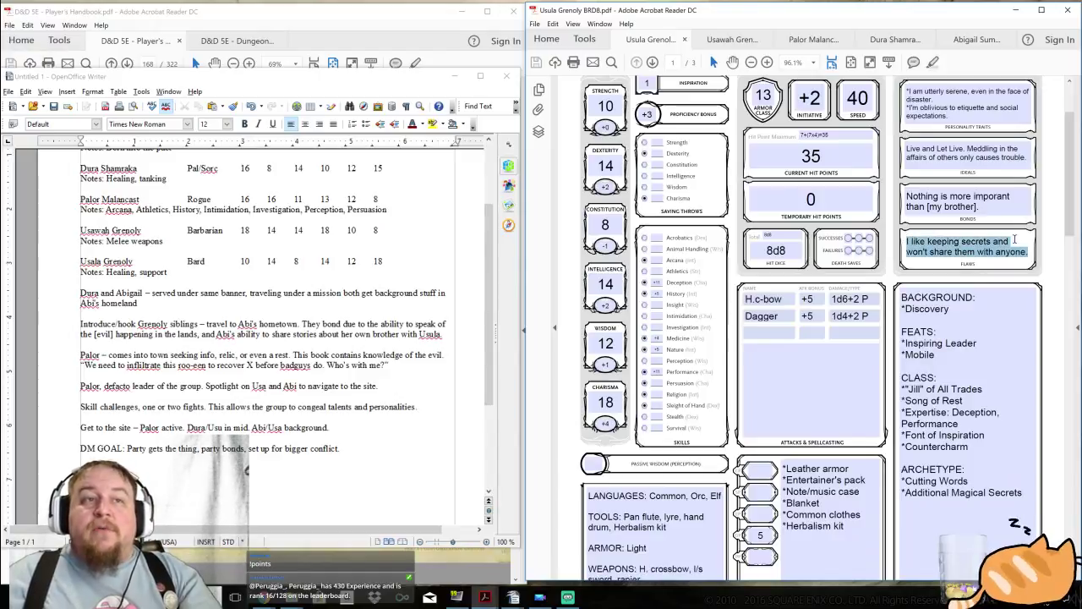
{"action": "left_click", "coordinate": [1015, 242]}
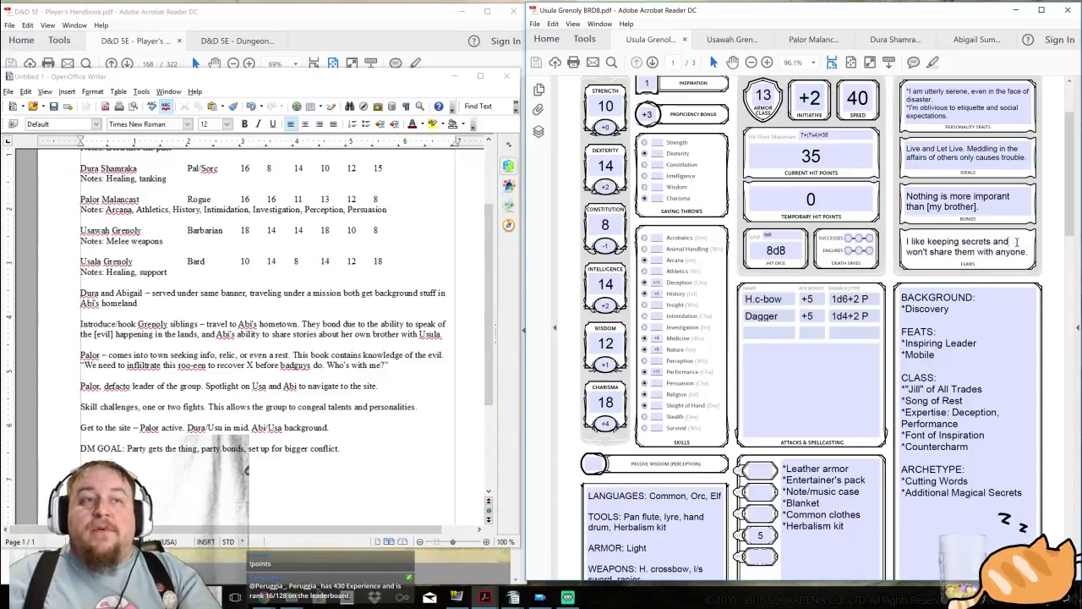
{"action": "left_click_drag", "start_coordinate": [981, 207], "coordinate": [909, 193]}
{"action": "left_click", "coordinate": [994, 208]}
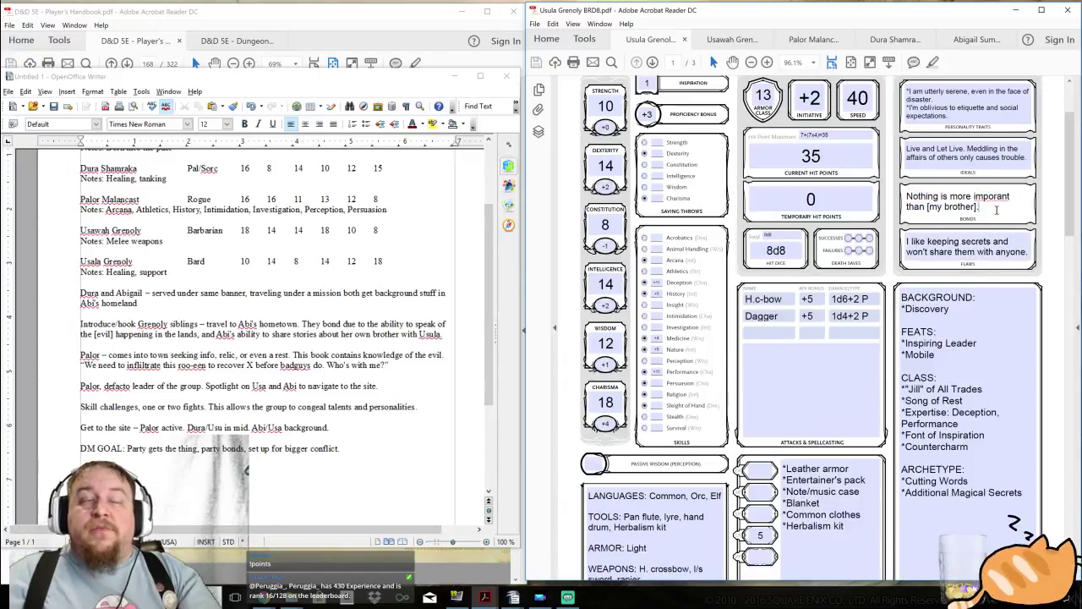
Check Usula's Constitution score of 8, then return to the Writer DM notes.
{"action": "scroll", "coordinate": [589, 367], "scroll_direction": "down", "scroll_amount": 1}
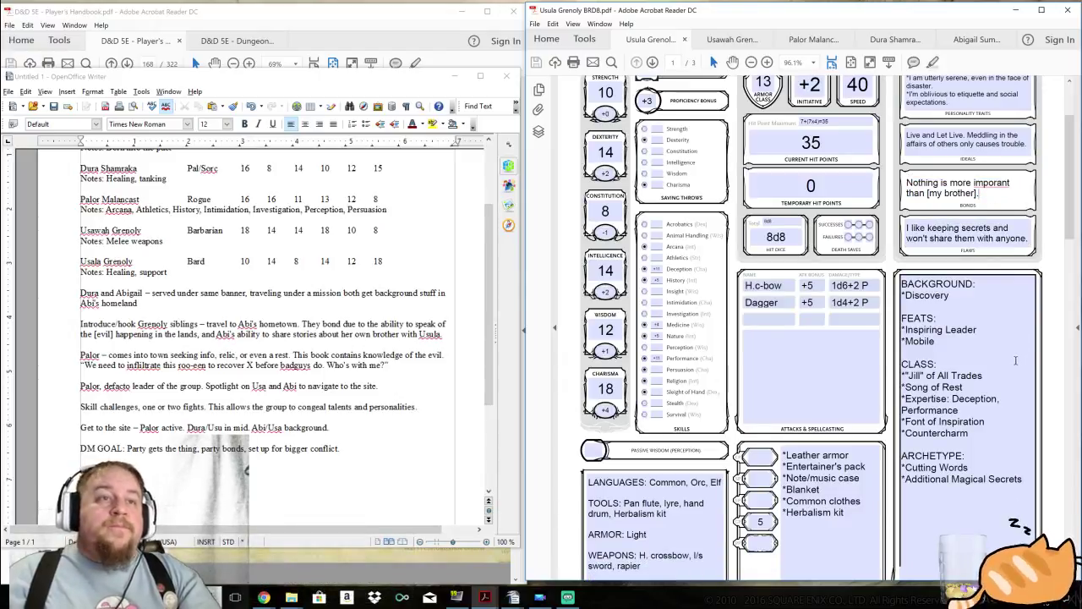
{"action": "double_click", "coordinate": [604, 211]}
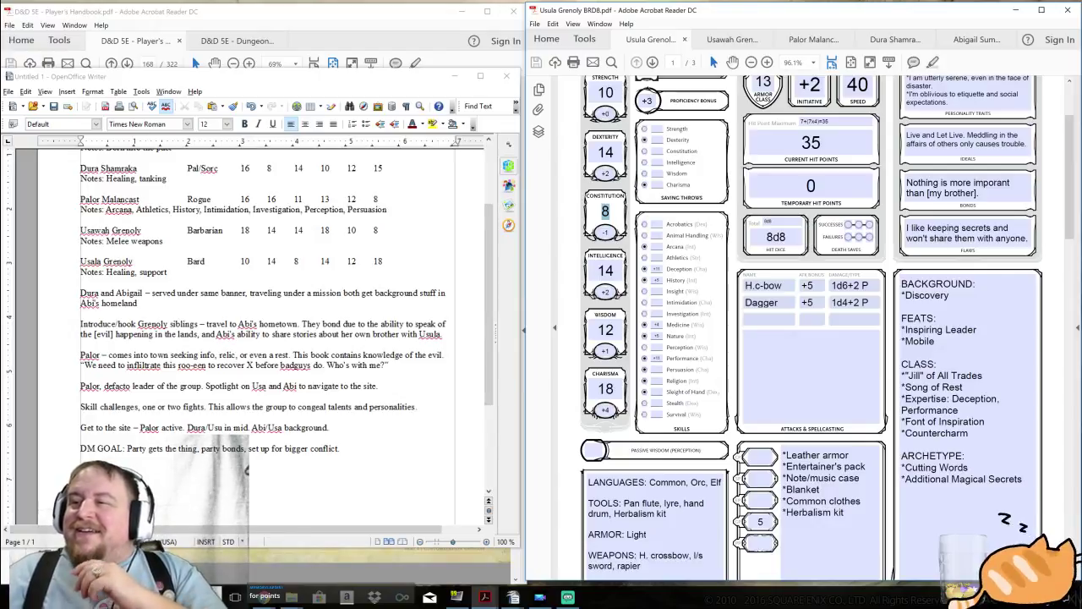
{"action": "left_click", "coordinate": [808, 376]}
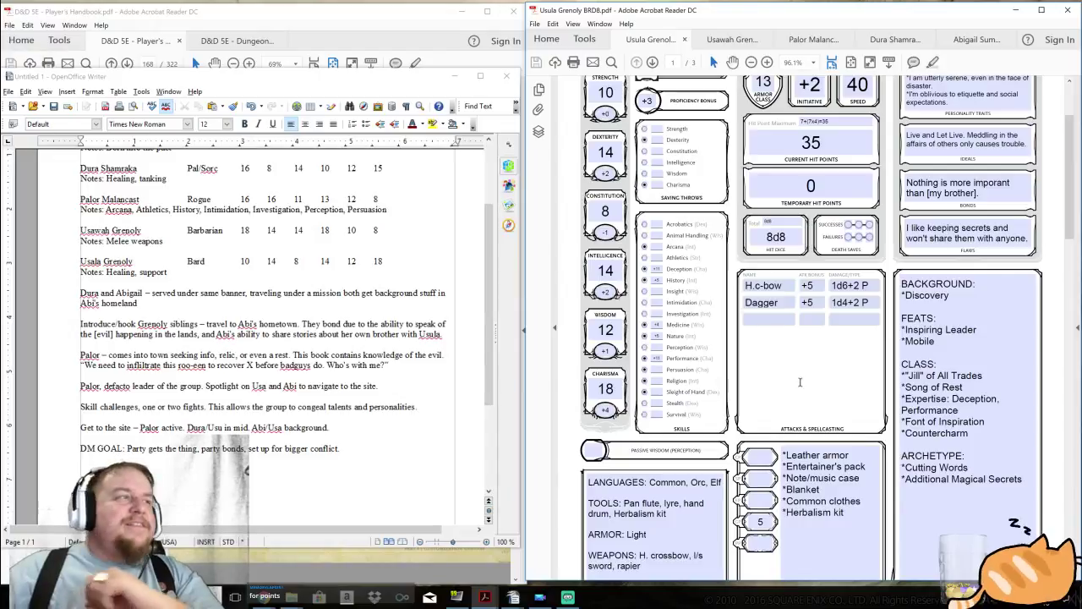
{"action": "left_click", "coordinate": [340, 449]}
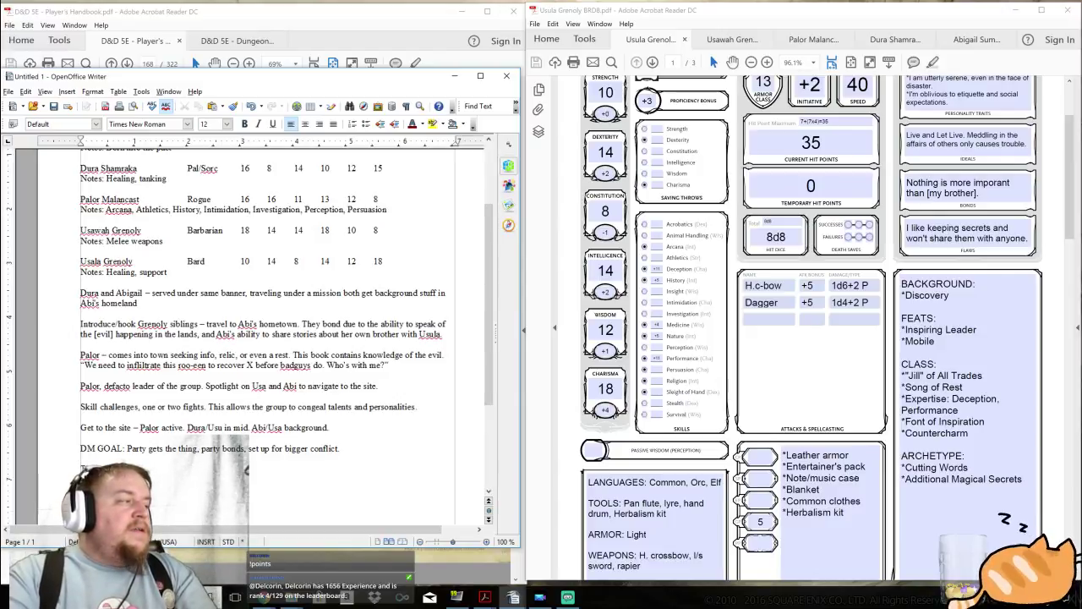
Write the closing line 'The head back to Abi's willage.' beneath the DM GOAL note.
{"action": "type", "text": "ravel to the A"}
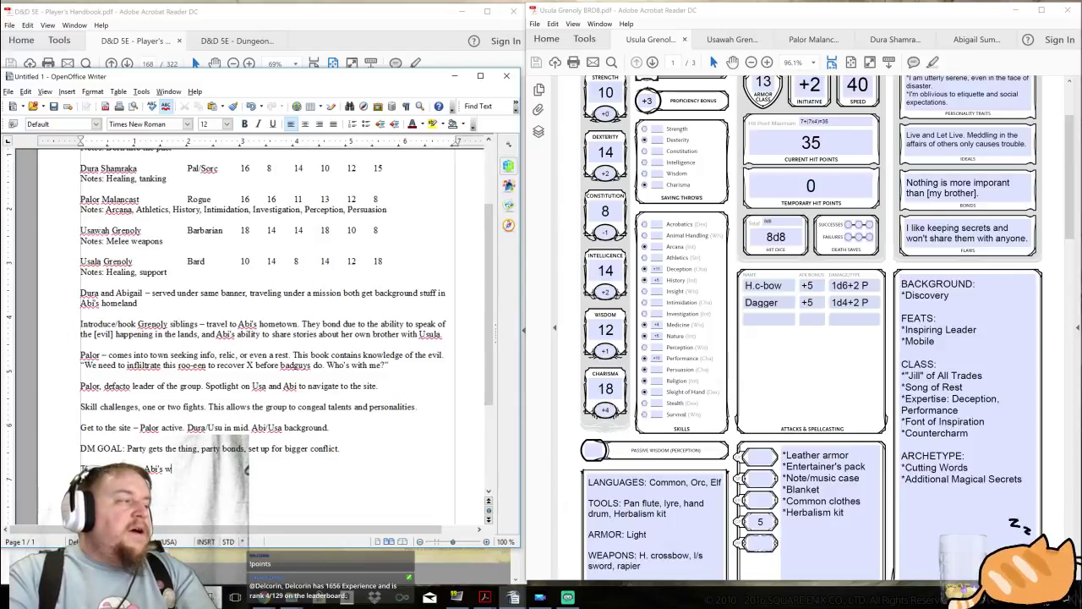
{"action": "type", "text": "bi's willage"}
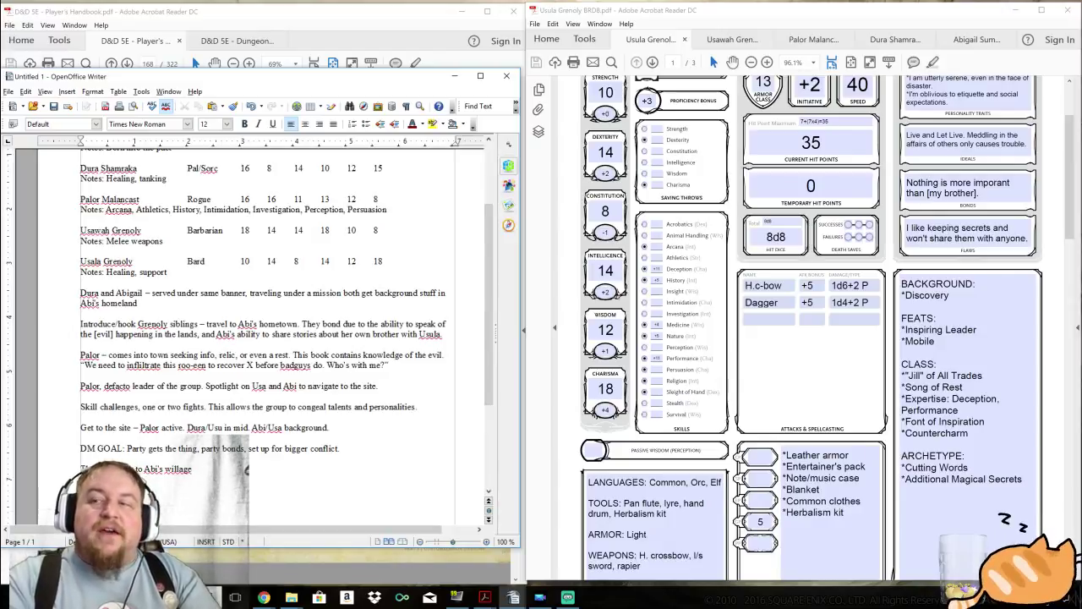
{"action": "scroll", "coordinate": [287, 301], "scroll_direction": "down", "scroll_amount": 3}
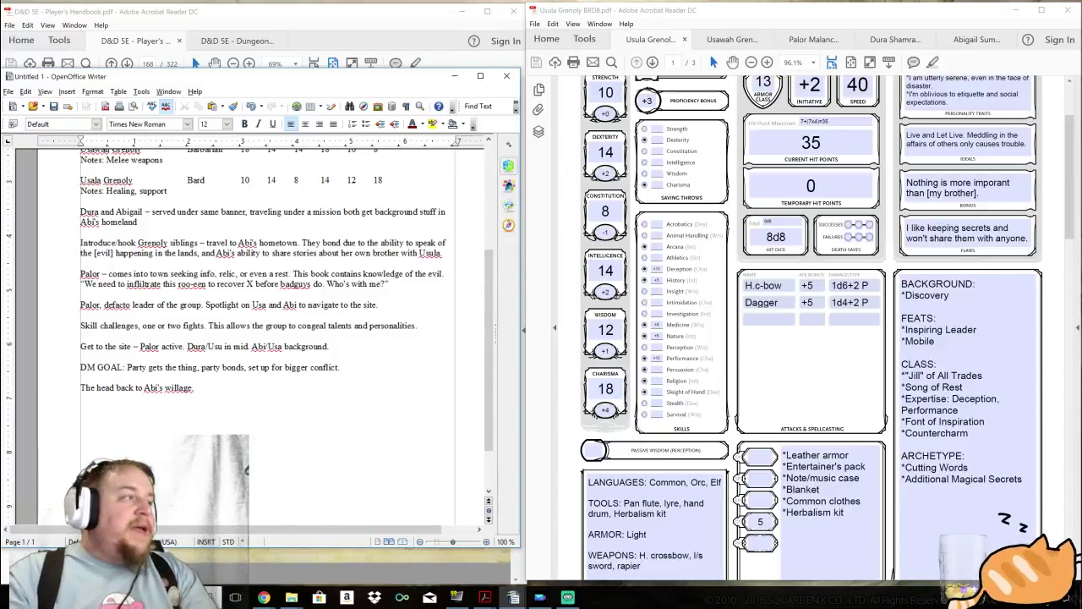
Continue the village line with 'Everyone's job is complete. BUT THEN! Usula falls ill.'.
{"action": "key", "text": "BackSpace"}
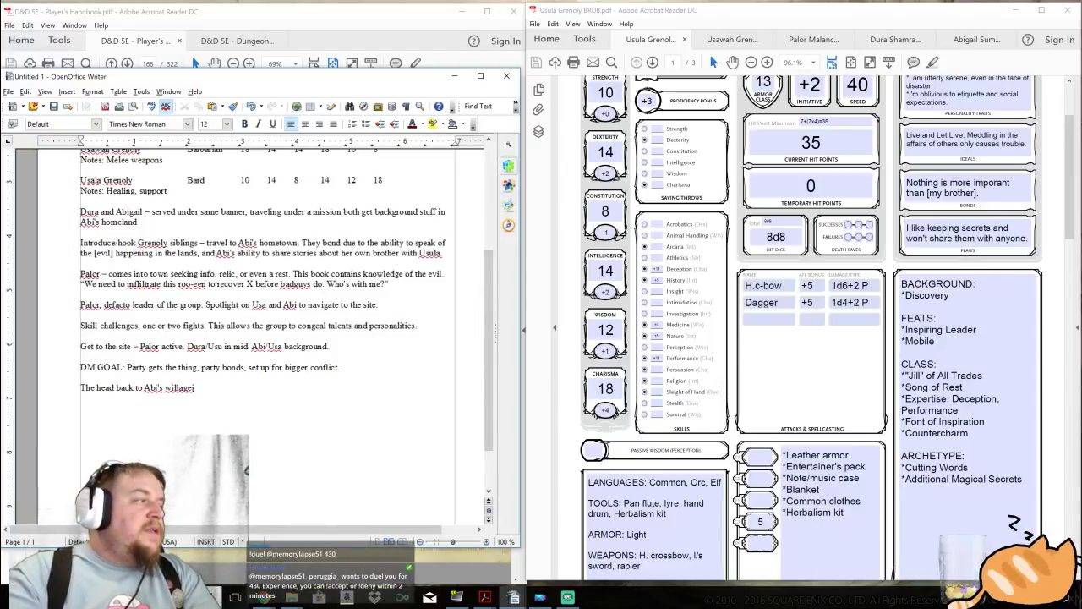
{"action": "type", "text": ". Every"}
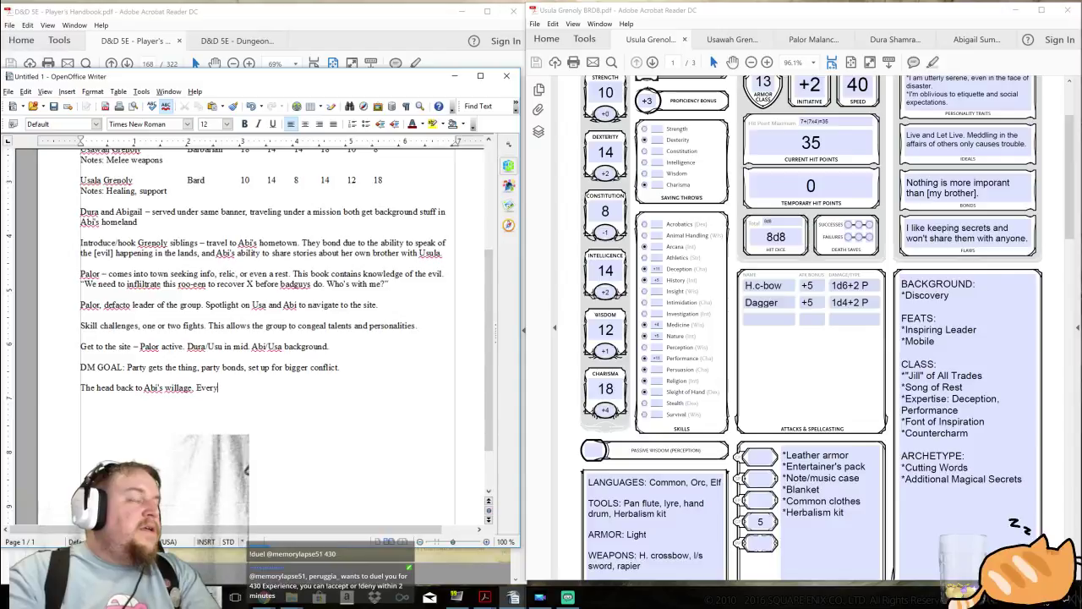
{"action": "type", "text": "one's job ois"}
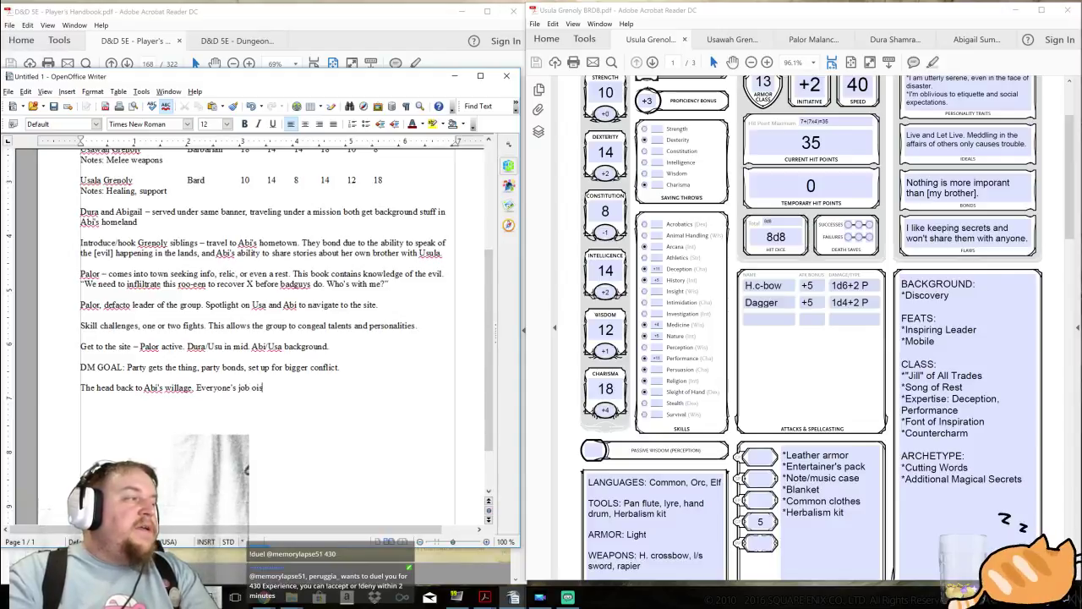
{"action": "key", "text": "BackSpace"}
{"action": "key", "text": "BackSpace"}
{"action": "key", "text": "BackSpace"}
{"action": "type", "text": "is comp"}
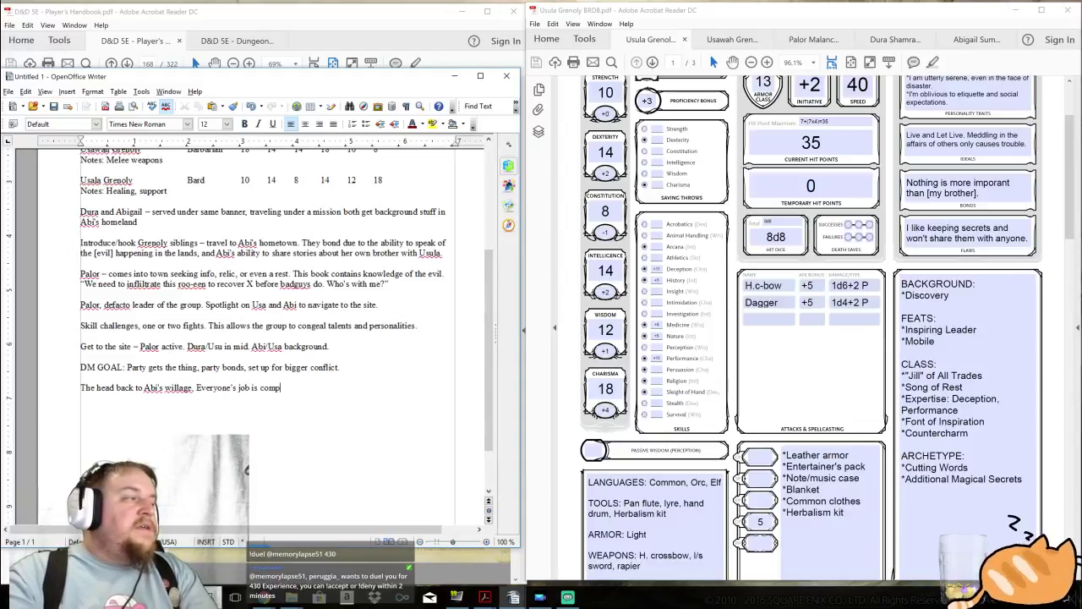
{"action": "type", "text": "lete. BUT "}
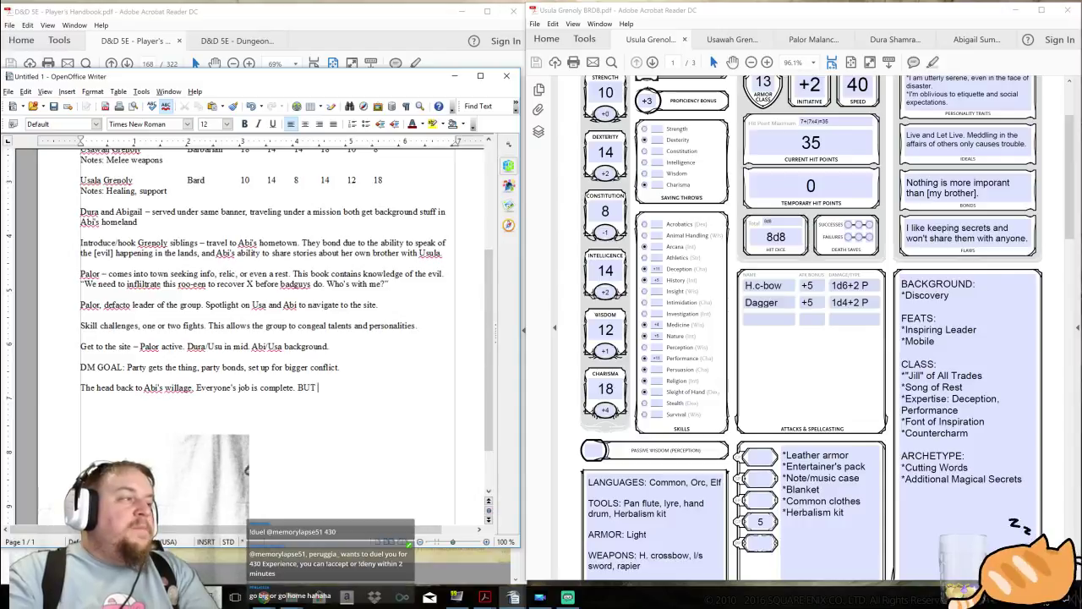
{"action": "type", "text": "THEN!"}
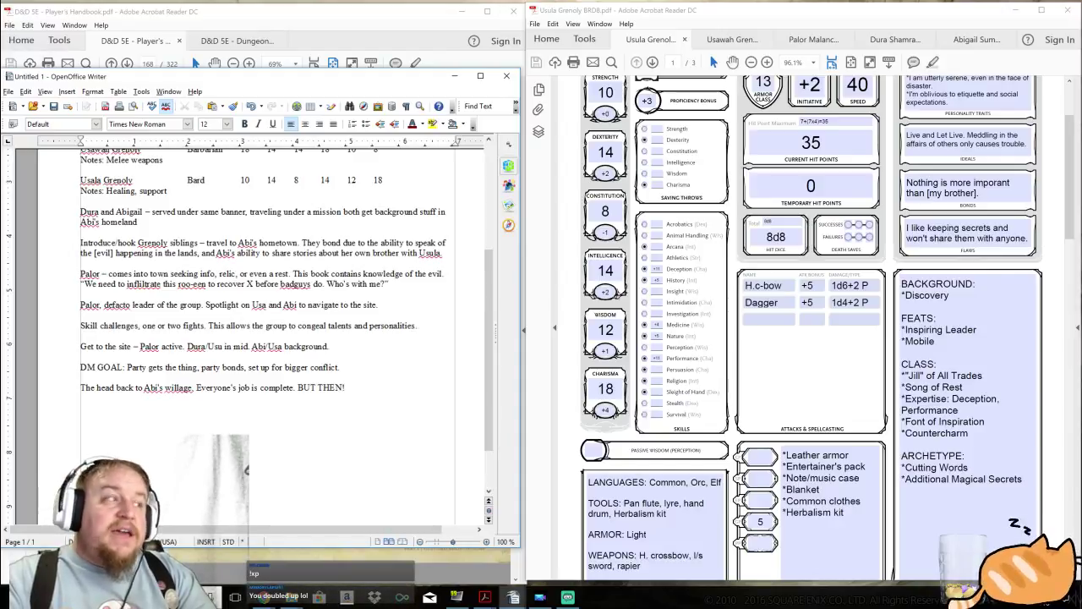
{"action": "type", "text": "She"}
{"action": "key", "text": "BackSpace"}
{"action": "key", "text": "BackSpace"}
{"action": "key", "text": "BackSpace"}
{"action": "key", "text": "BackSpace"}
{"action": "type", "text": "Usula falls ill."}
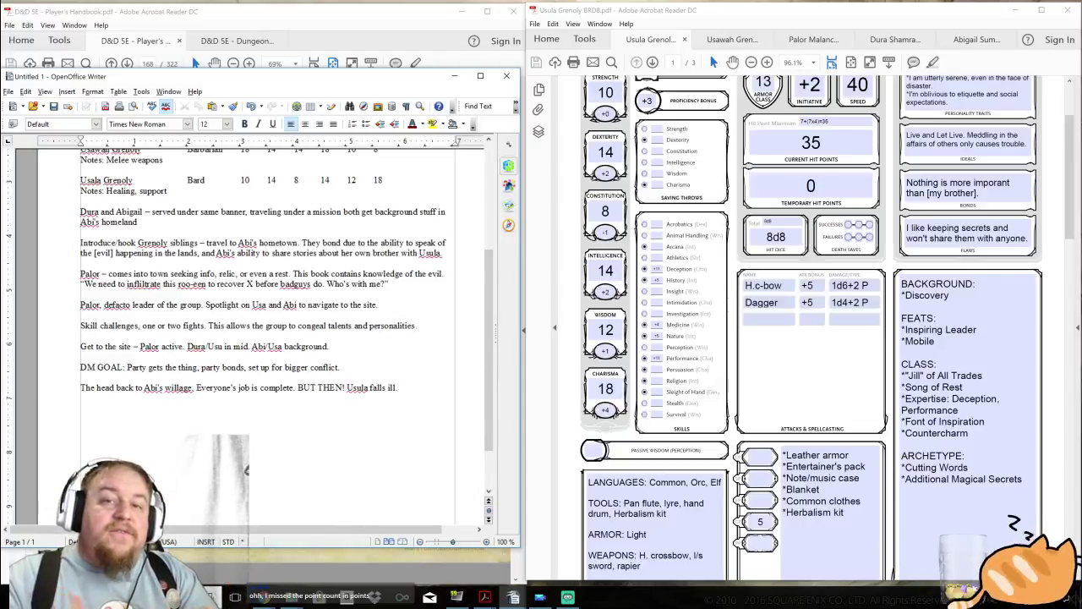
Look over Dura Shamraka's character sheet.
{"action": "left_click", "coordinate": [894, 39]}
{"action": "scroll", "coordinate": [1015, 306], "scroll_direction": "down", "scroll_amount": 4}
{"action": "scroll", "coordinate": [1014, 306], "scroll_direction": "down", "scroll_amount": 4}
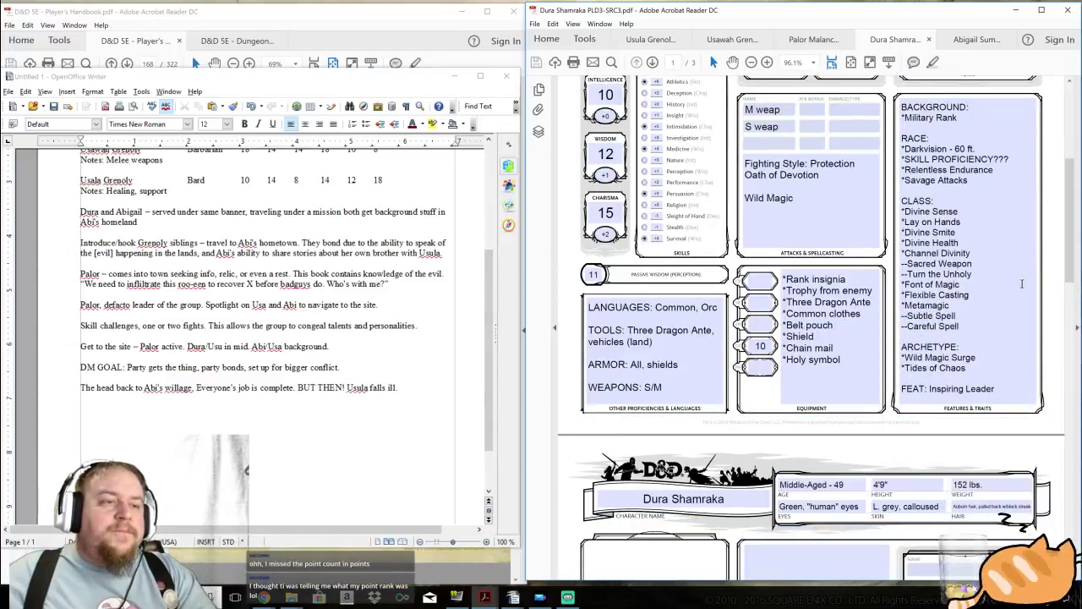
{"action": "left_click_drag", "start_coordinate": [845, 430], "coordinate": [815, 432]}
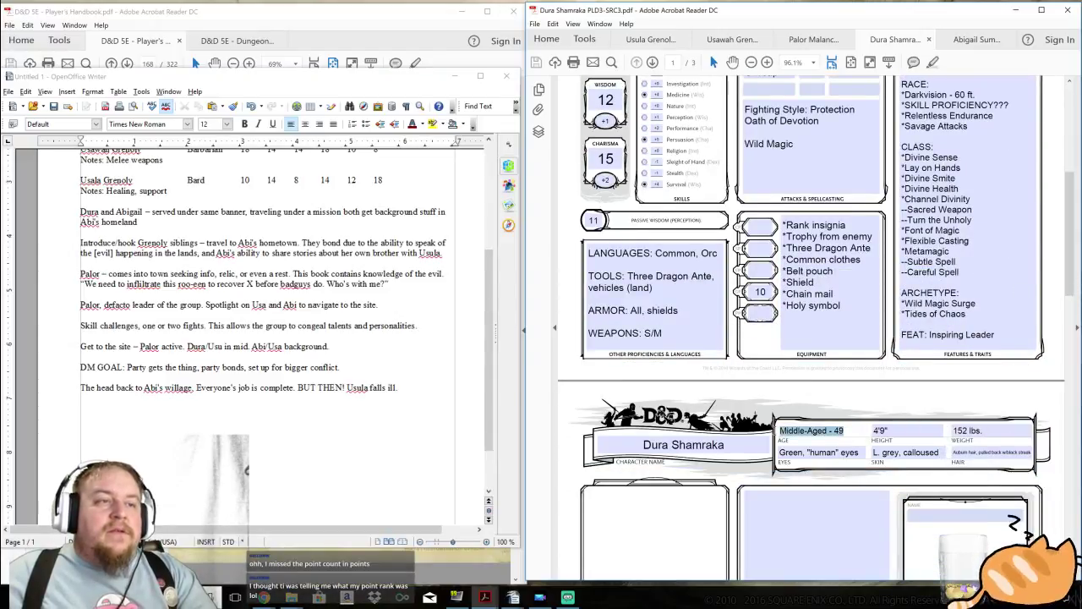
{"action": "scroll", "coordinate": [865, 224], "scroll_direction": "up", "scroll_amount": 8}
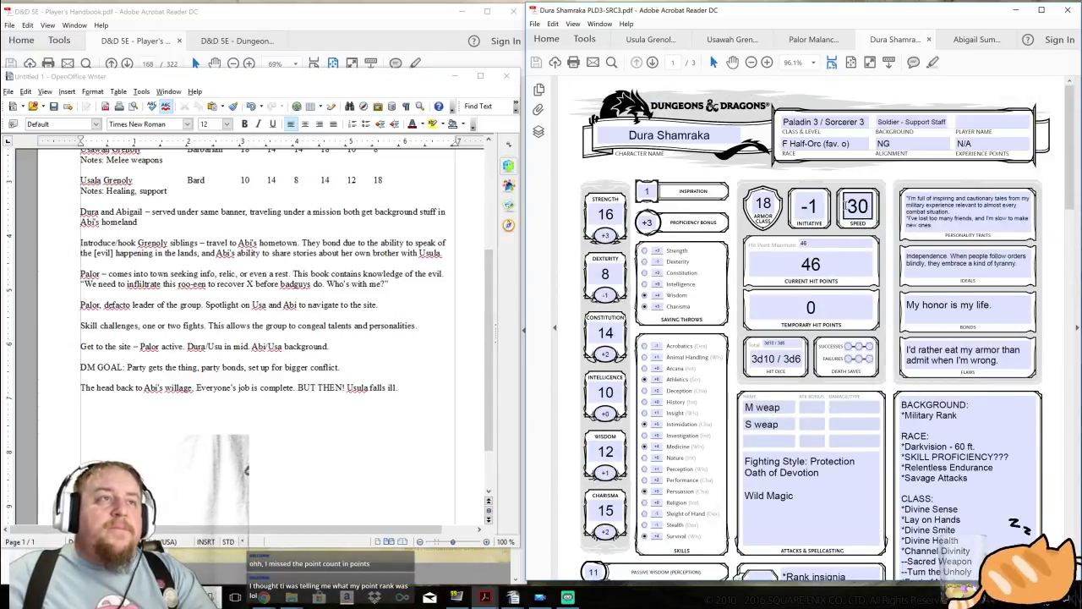
Glance at Usawah's backstory, then bring up Abigail Summersday's Warlock 9 sheet.
{"action": "left_click", "coordinate": [719, 41]}
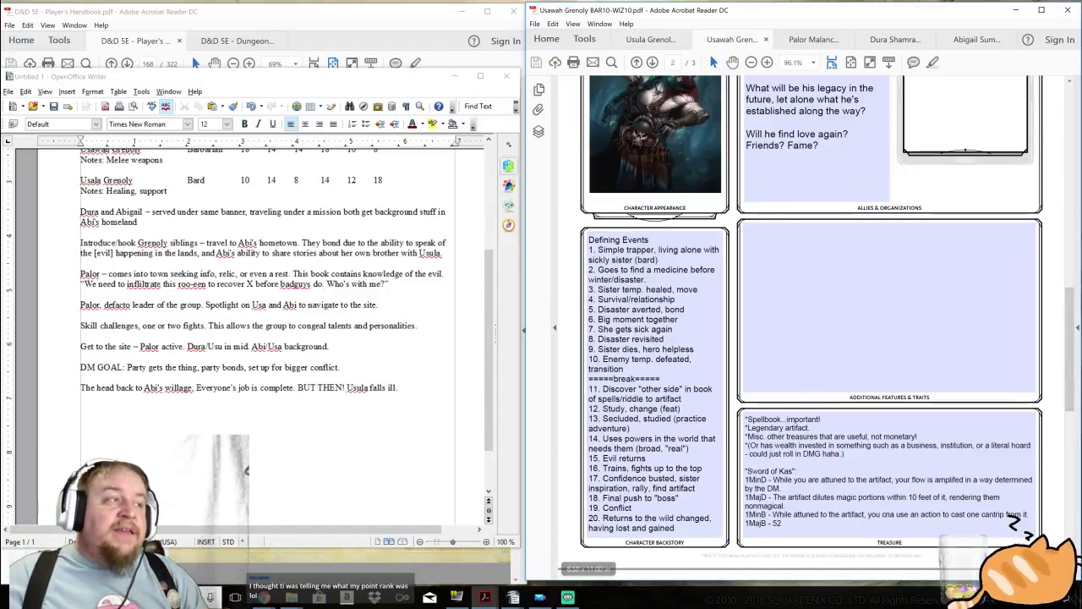
{"action": "left_click", "coordinate": [513, 597]}
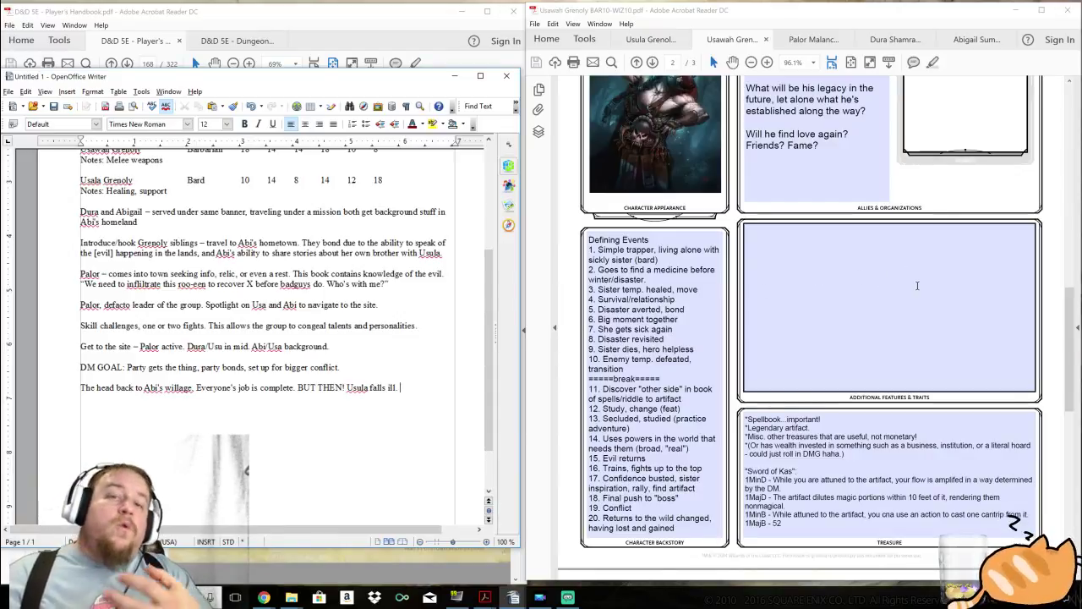
{"action": "left_click", "coordinate": [972, 39]}
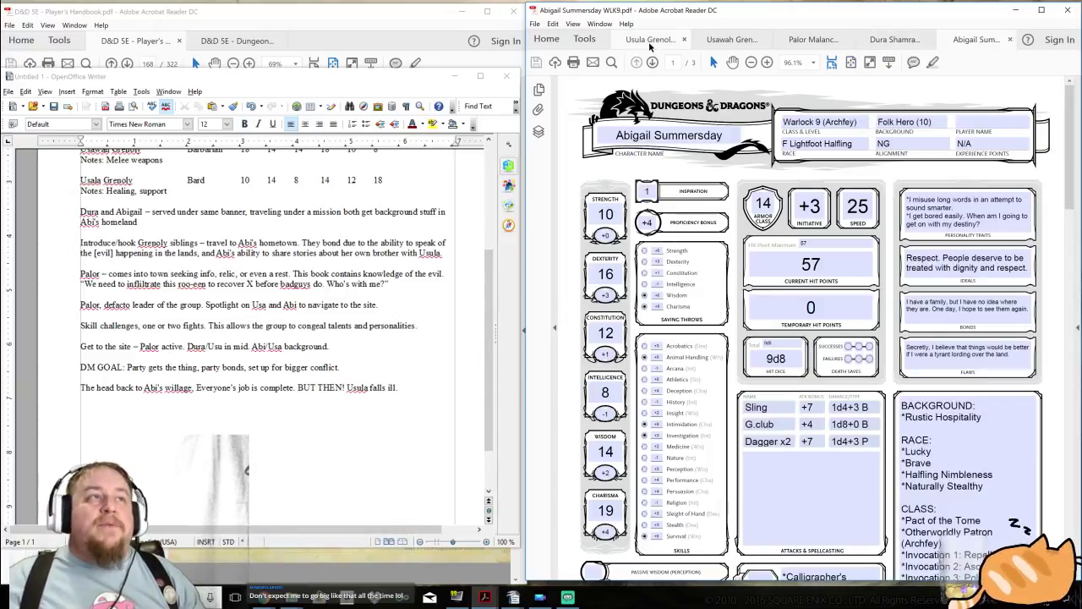
Flip through Usawah, Dura and Abigail's sheets, check Abigail's experience points, then show Palor Malancast's Rogue sheet.
{"action": "left_click", "coordinate": [723, 43]}
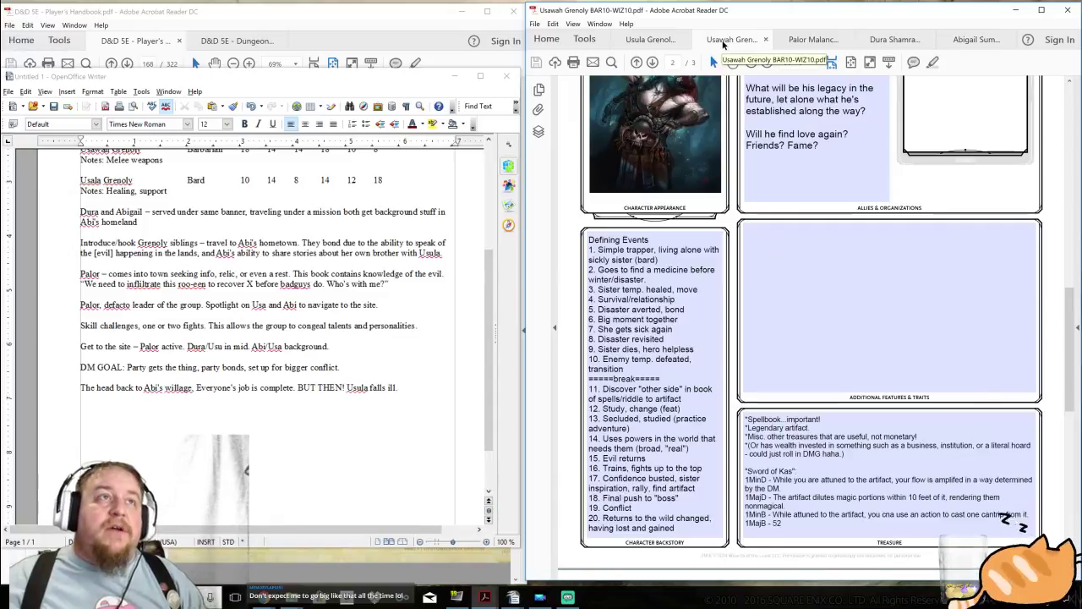
{"action": "left_click", "coordinate": [894, 40]}
{"action": "left_click", "coordinate": [971, 40]}
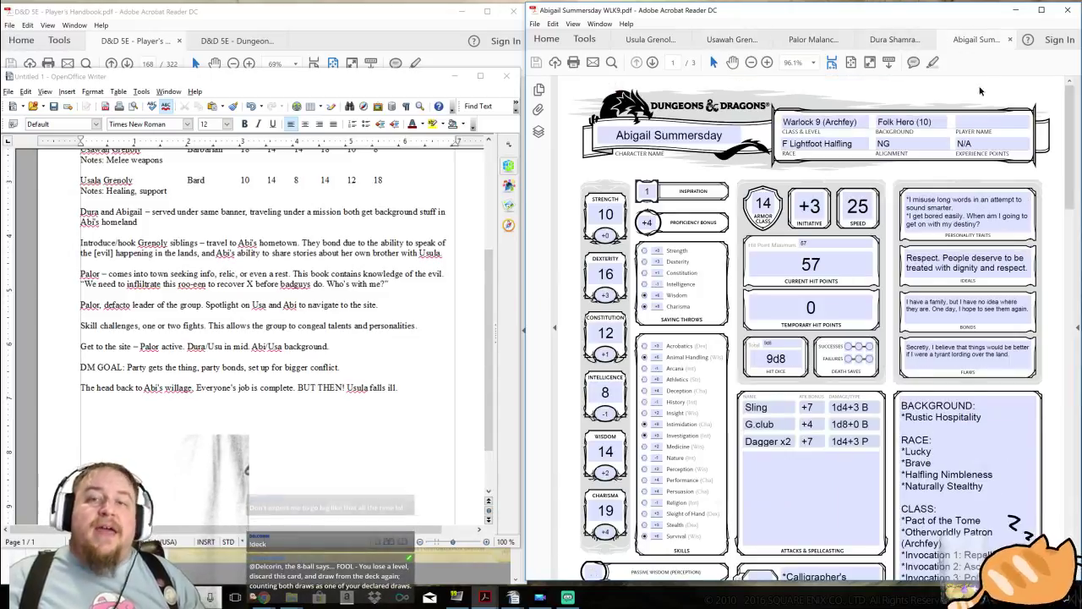
{"action": "left_click", "coordinate": [961, 143]}
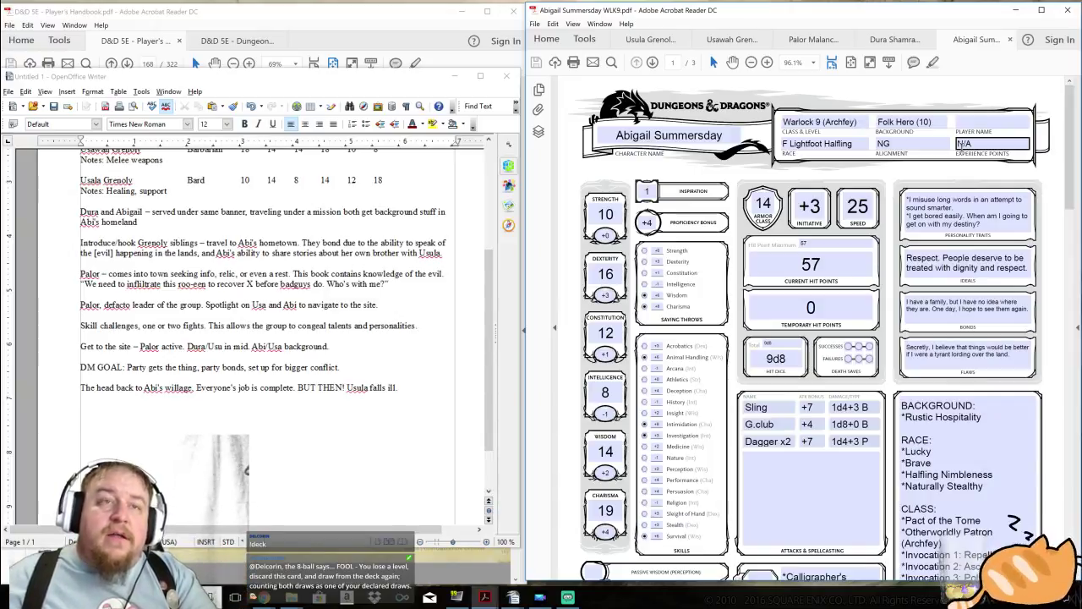
{"action": "left_click", "coordinate": [812, 40]}
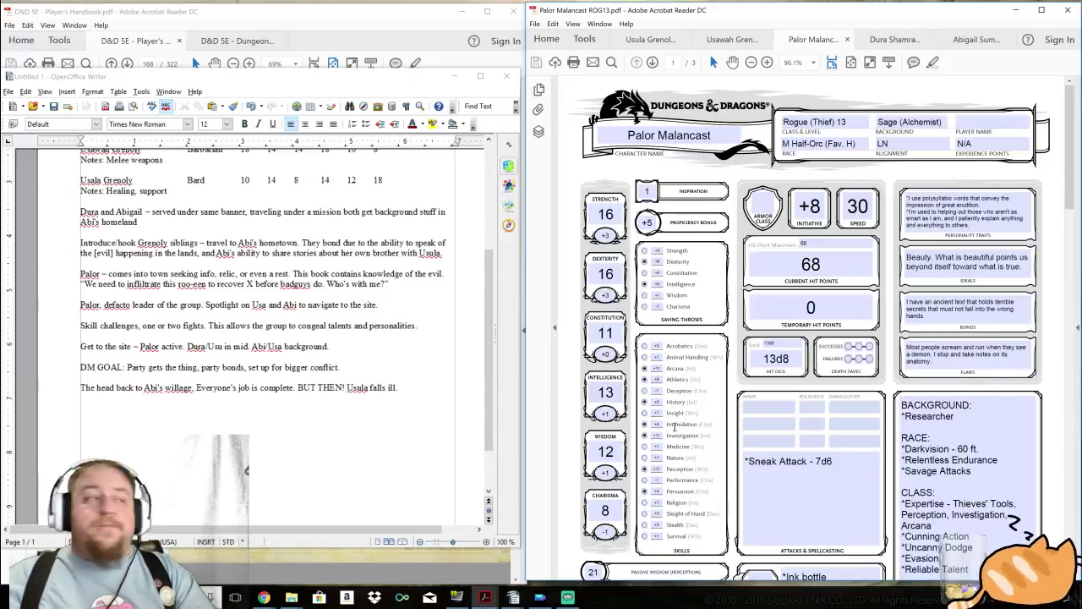
Append 'maguffin goes byebye. This is an external bond to keep the group together along backgrounds and personalities.'.
{"action": "scroll", "coordinate": [674, 427], "scroll_direction": "down", "scroll_amount": 1}
{"action": "left_click", "coordinate": [400, 388]}
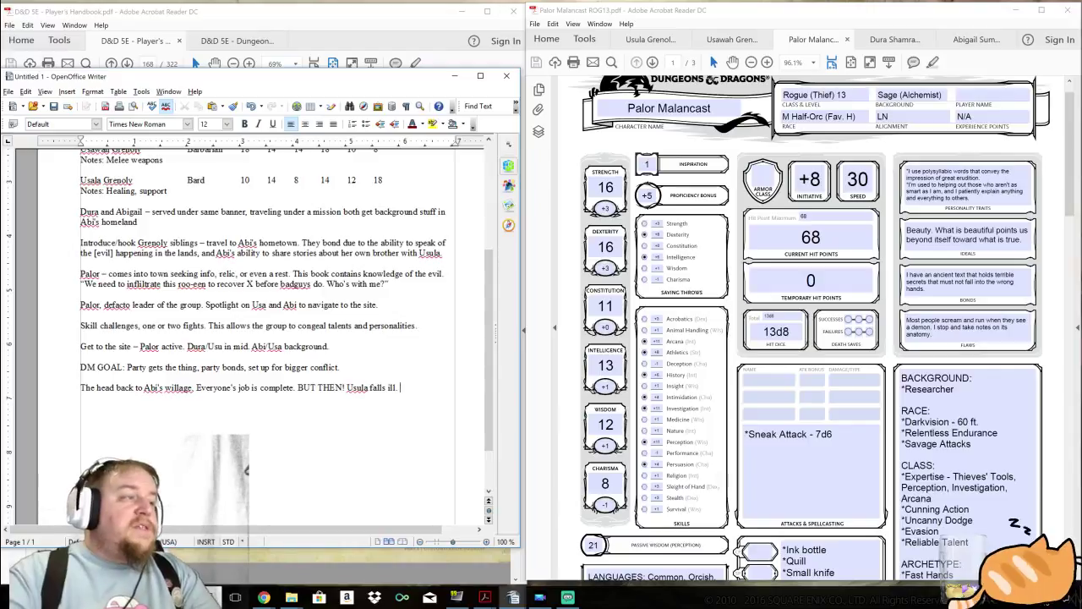
{"action": "type", "text": "maguffin"}
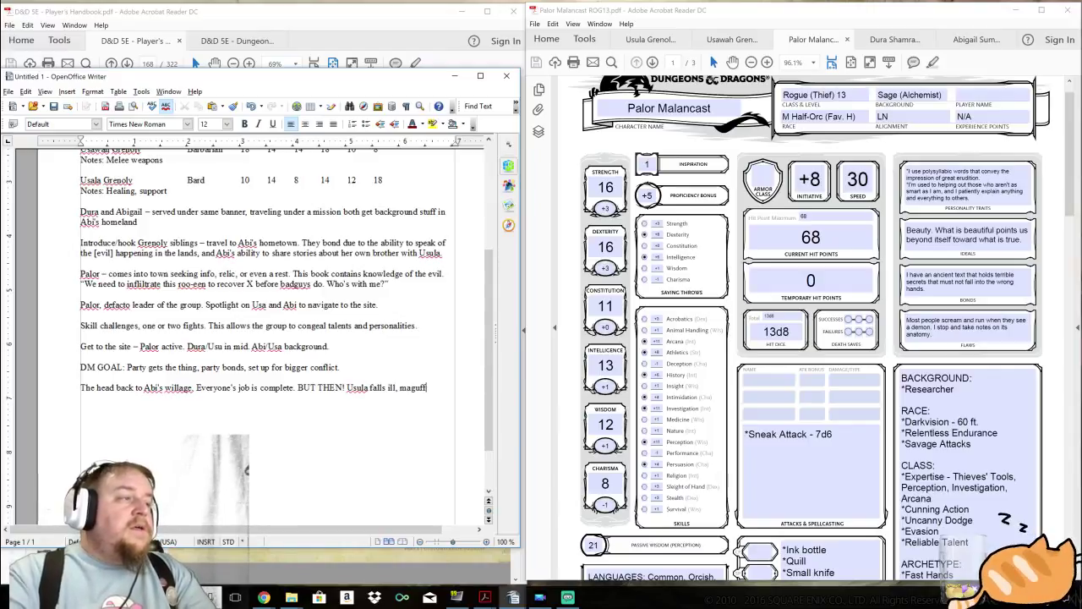
{"action": "type", "text": " goes byebye."}
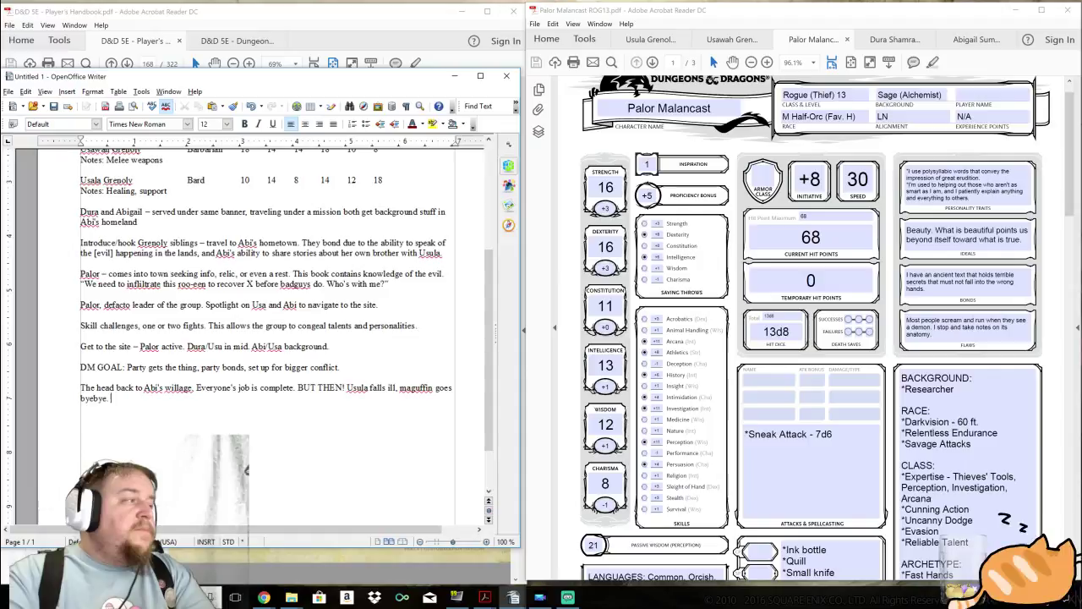
{"action": "key", "text": "BackSpace"}
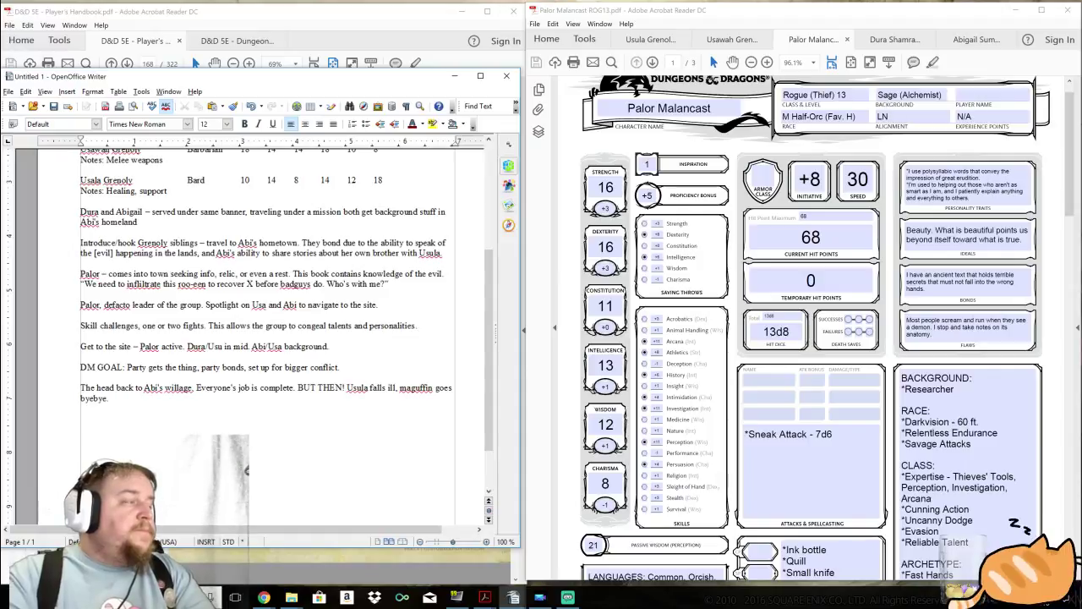
{"action": "type", "text": "Thi"}
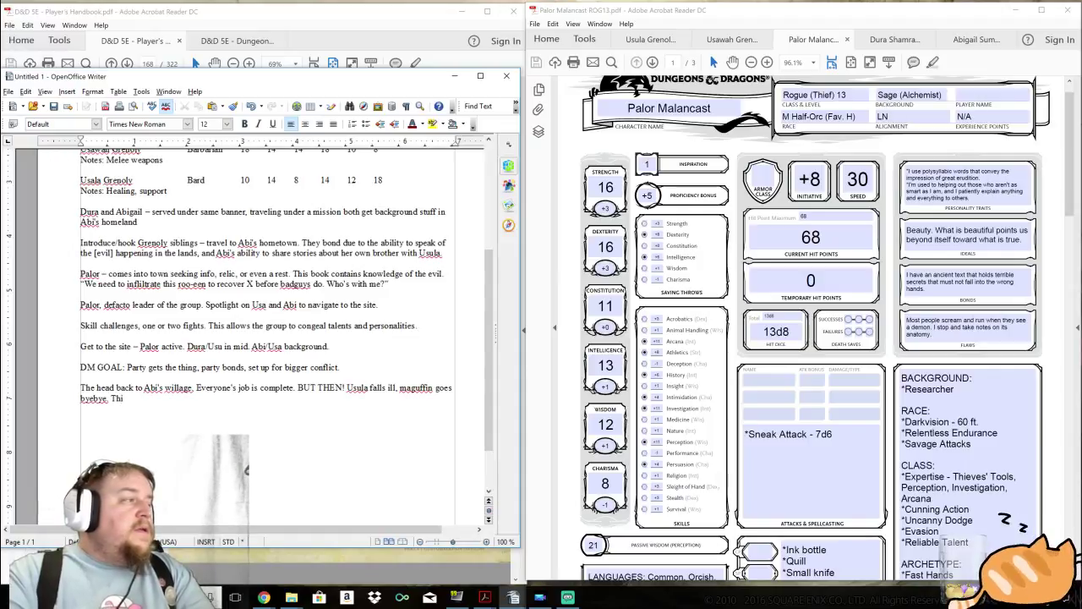
{"action": "type", "text": "s is an extern"}
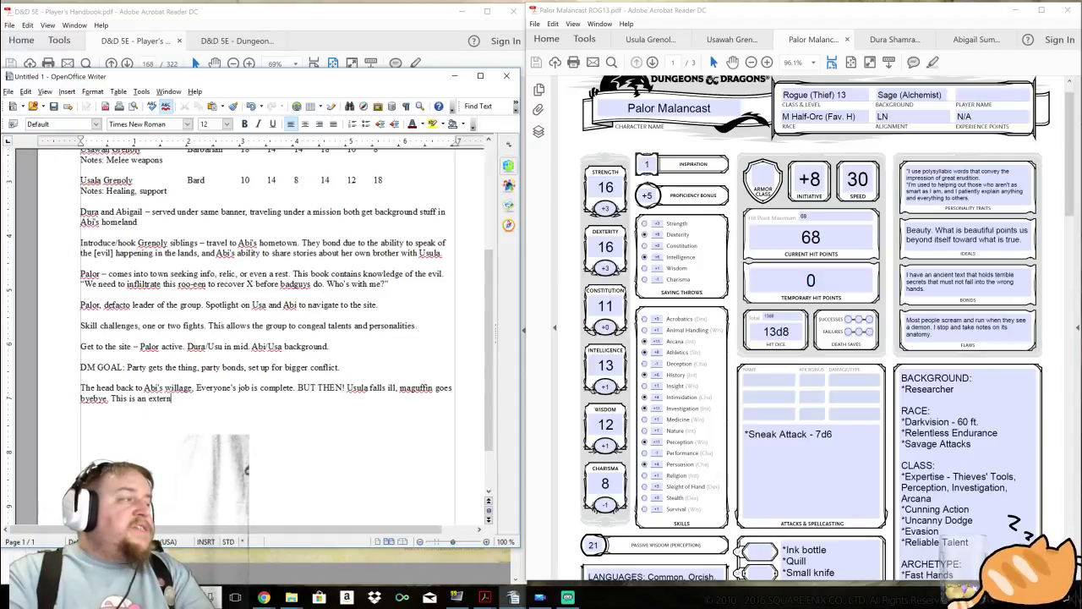
{"action": "type", "text": "al bond to kee"}
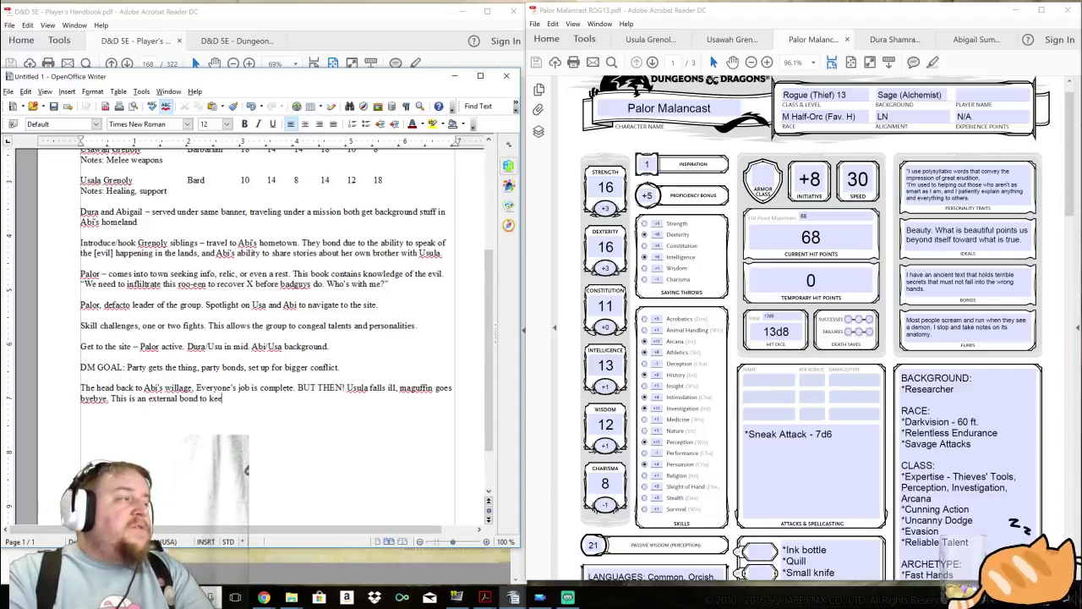
{"action": "type", "text": "p the group togethe"}
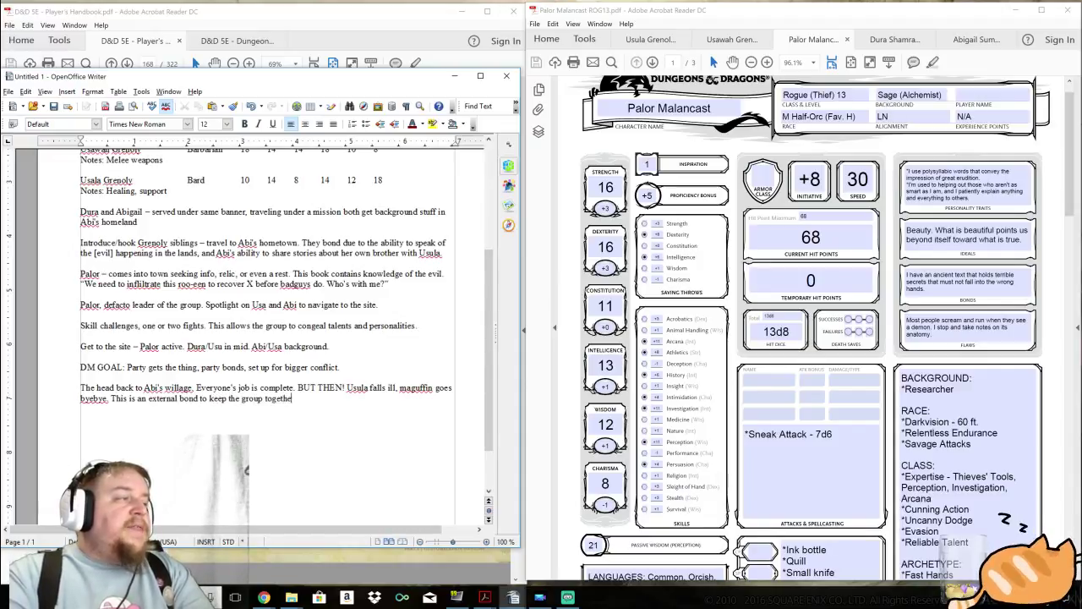
{"action": "type", "text": "r along backgrou"}
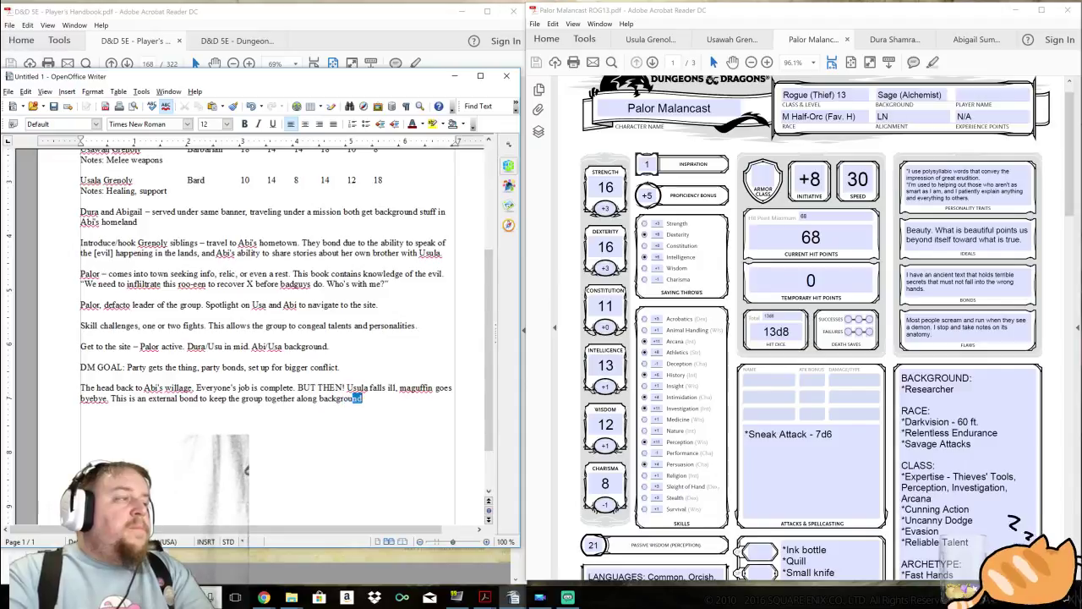
{"action": "type", "text": "nds and personail"}
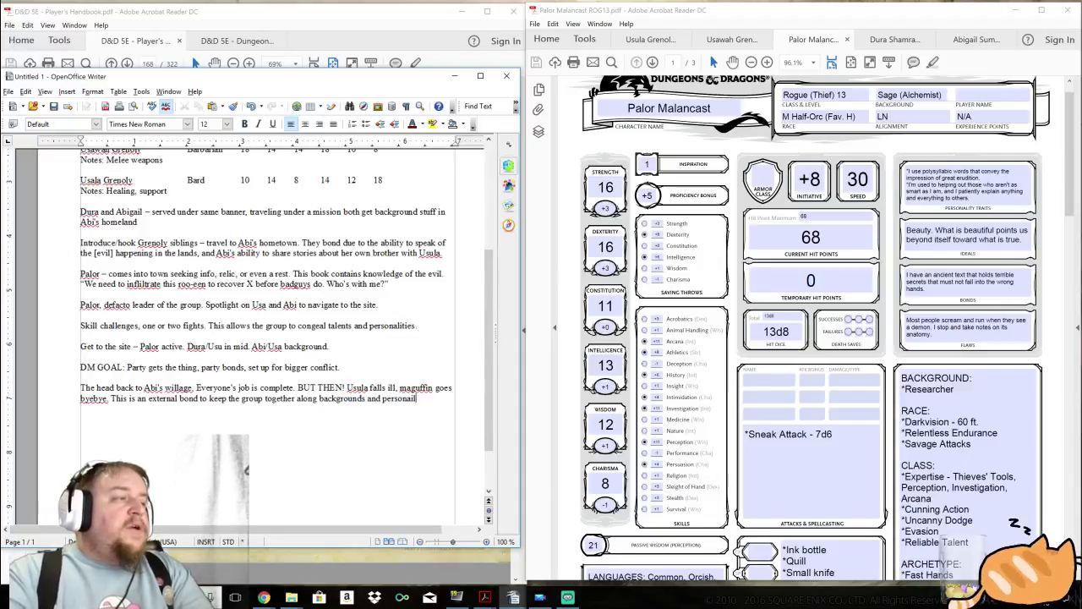
{"action": "type", "text": "ites."}
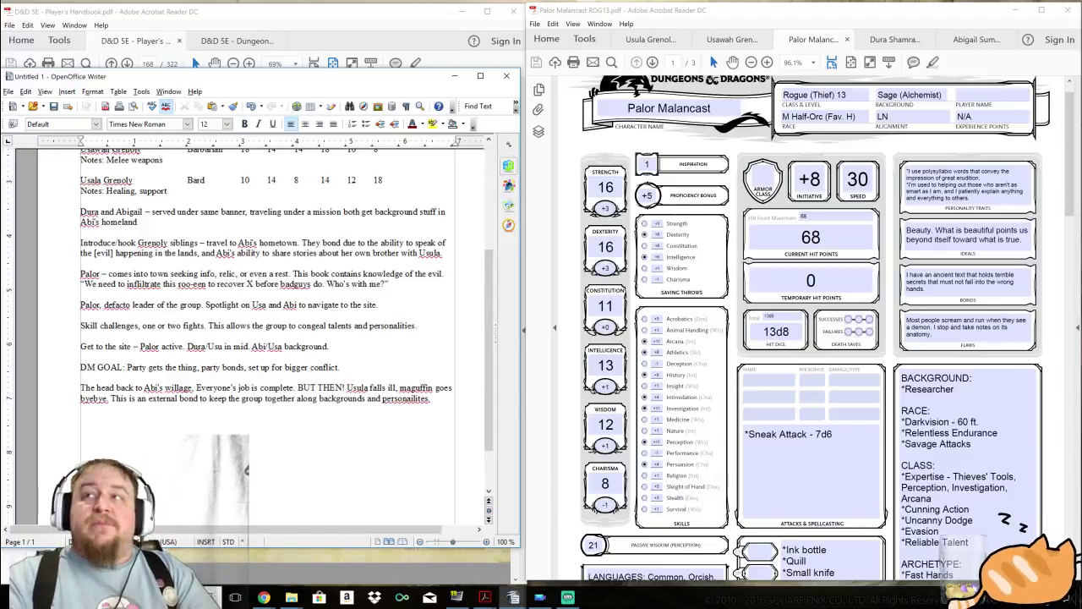
{"action": "scroll", "coordinate": [246, 338], "scroll_direction": "down", "scroll_amount": 1}
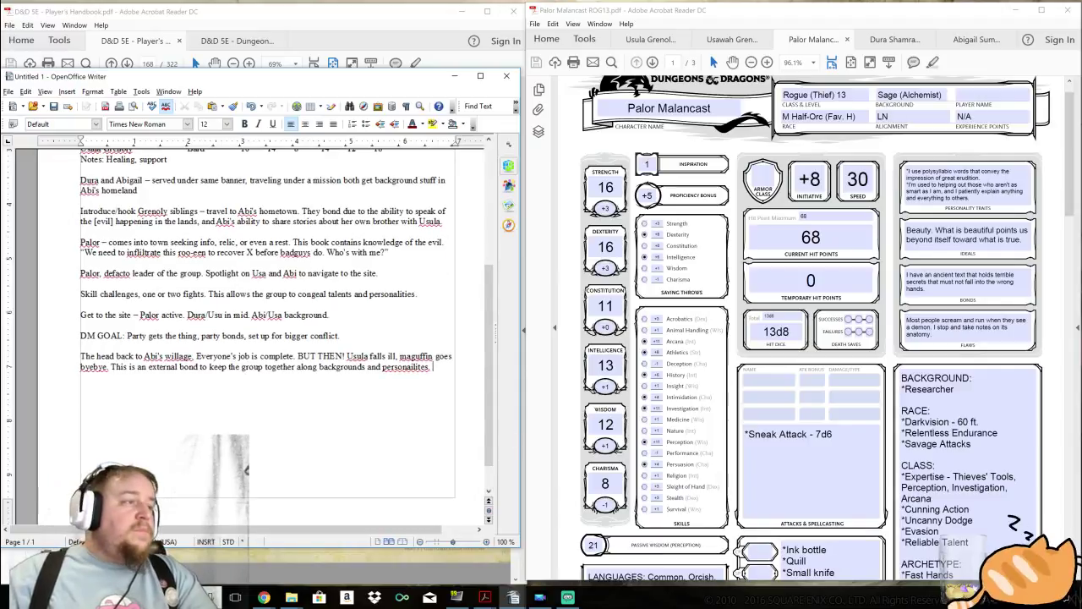
{"action": "scroll", "coordinate": [266, 338], "scroll_direction": "down", "scroll_amount": 1}
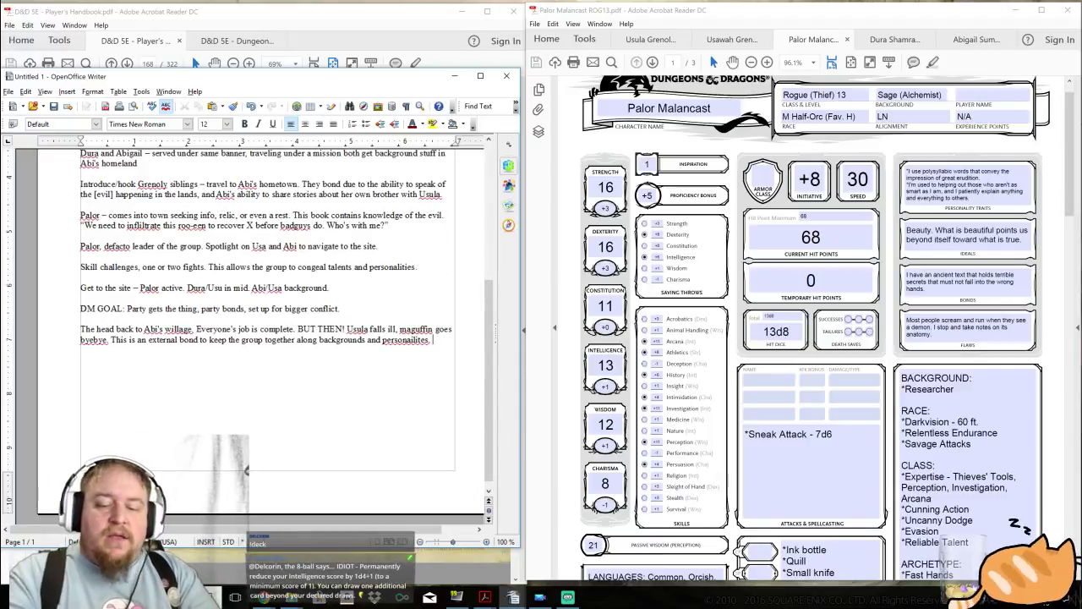
{"action": "key", "text": "Return"}
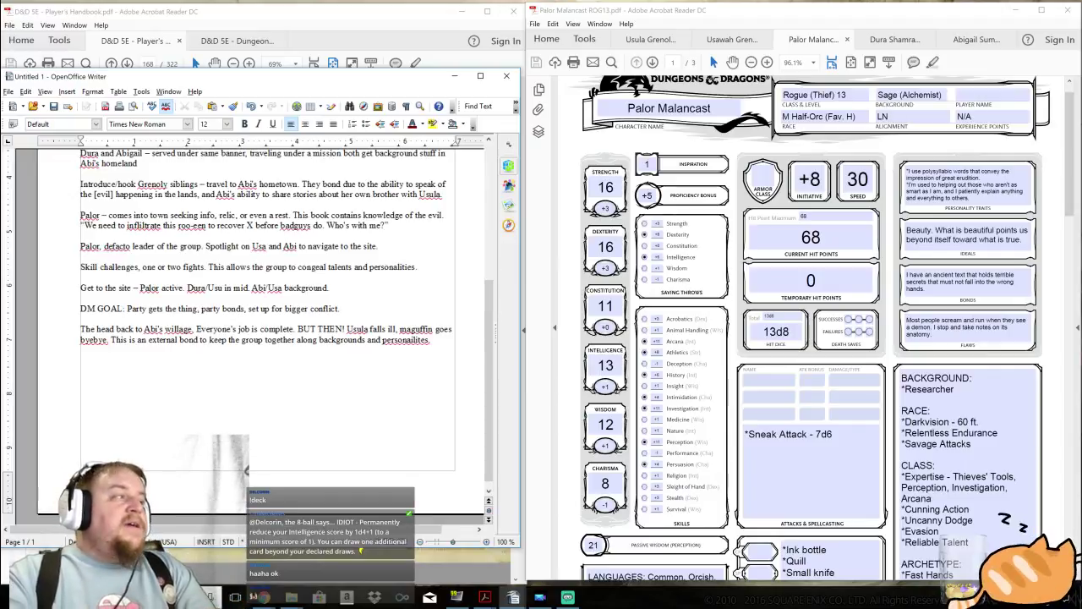
Write the intel paragraph: the item's thieves are in X swamp, whose rare flower suppresses Usula's symptoms.
{"action": "type", "text": "Into"}
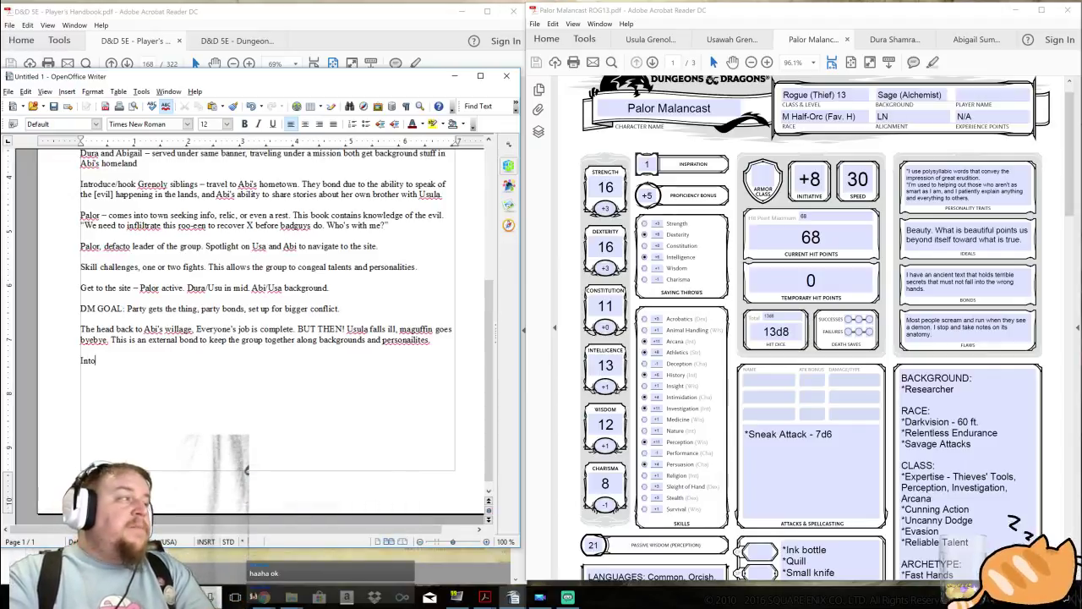
{"action": "key", "text": "BackSpace"}
{"action": "type", "text": "el that "}
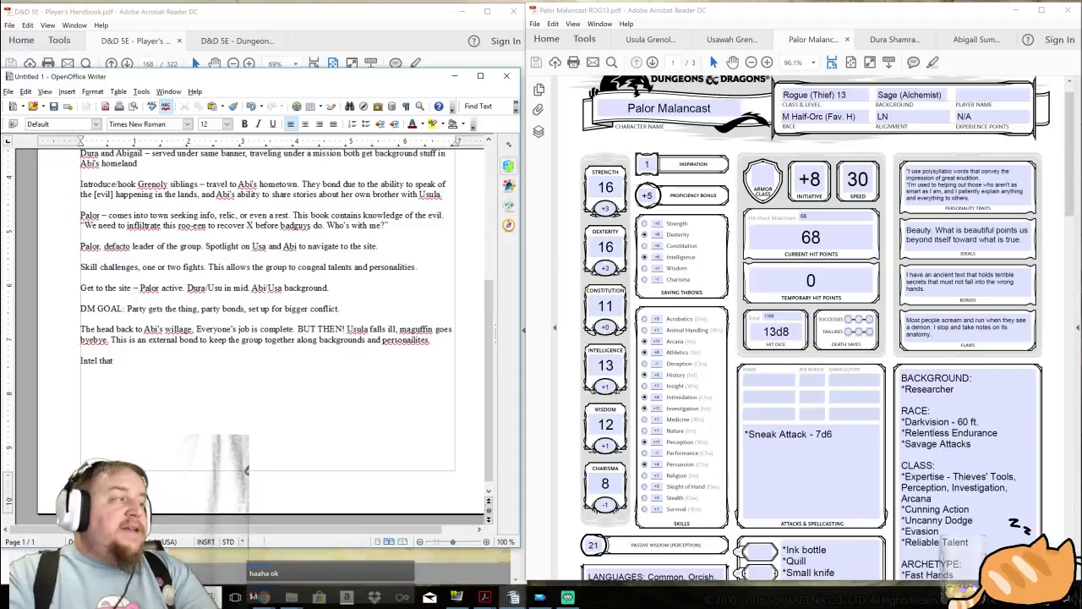
{"action": "type", "text": "the "}
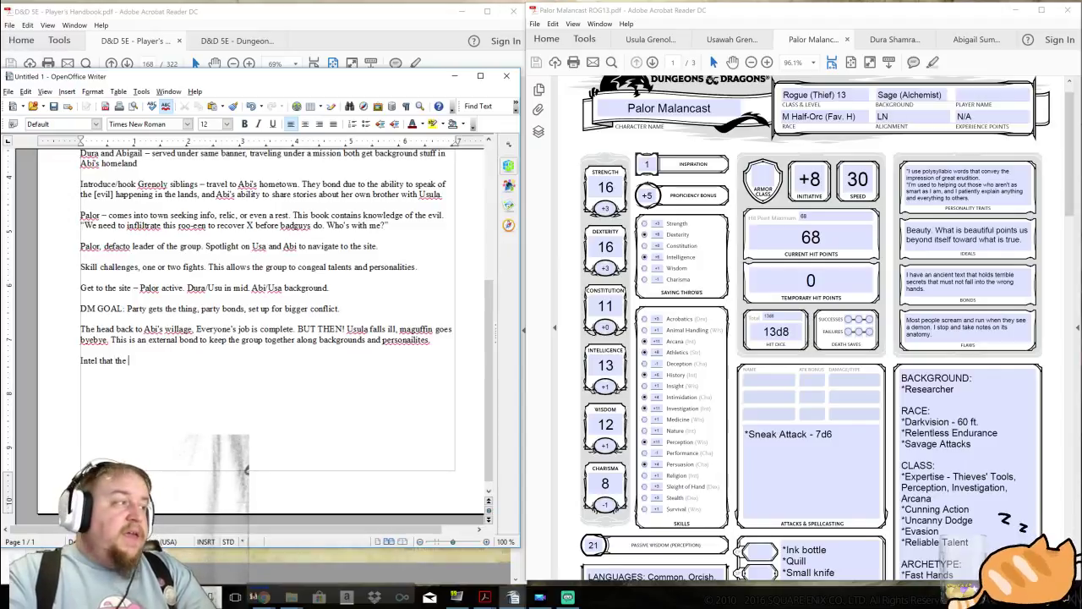
{"action": "type", "text": "force that s"}
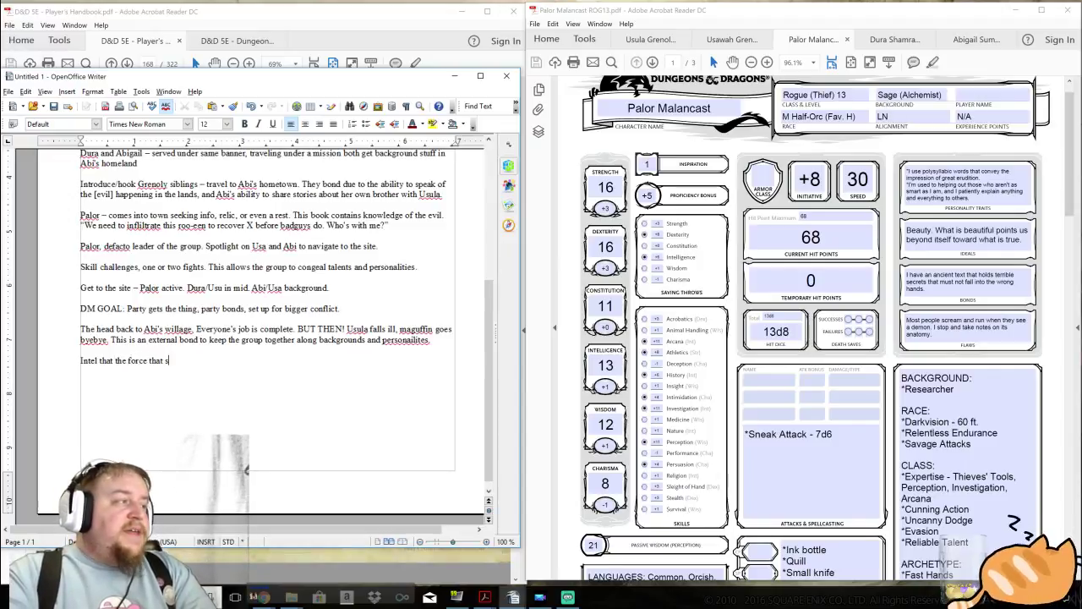
{"action": "type", "text": "tole the item is in "}
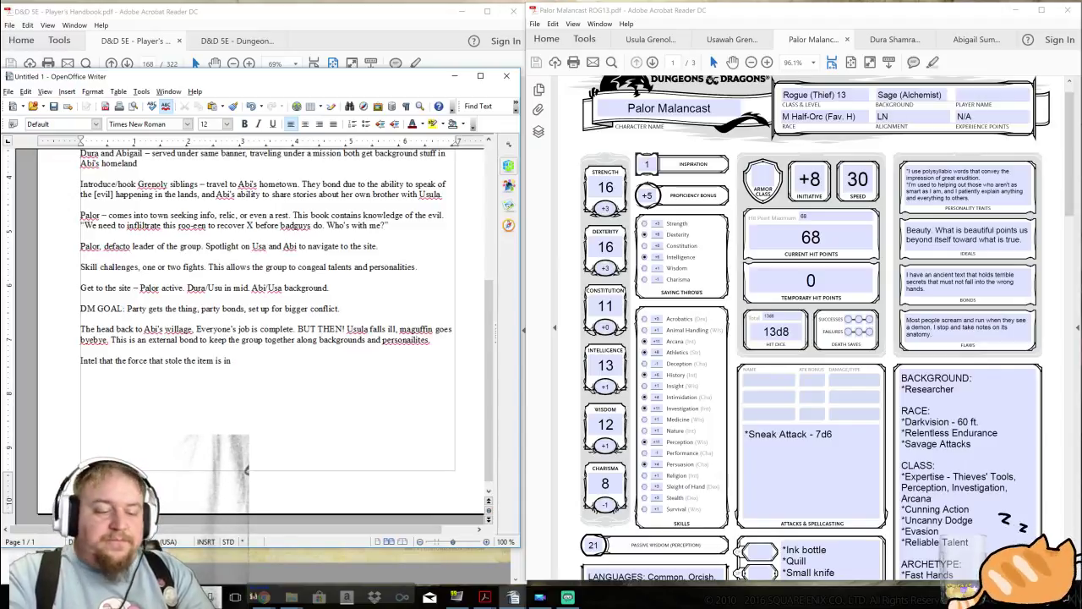
{"action": "type", "text": "X swamp. X swamp al"}
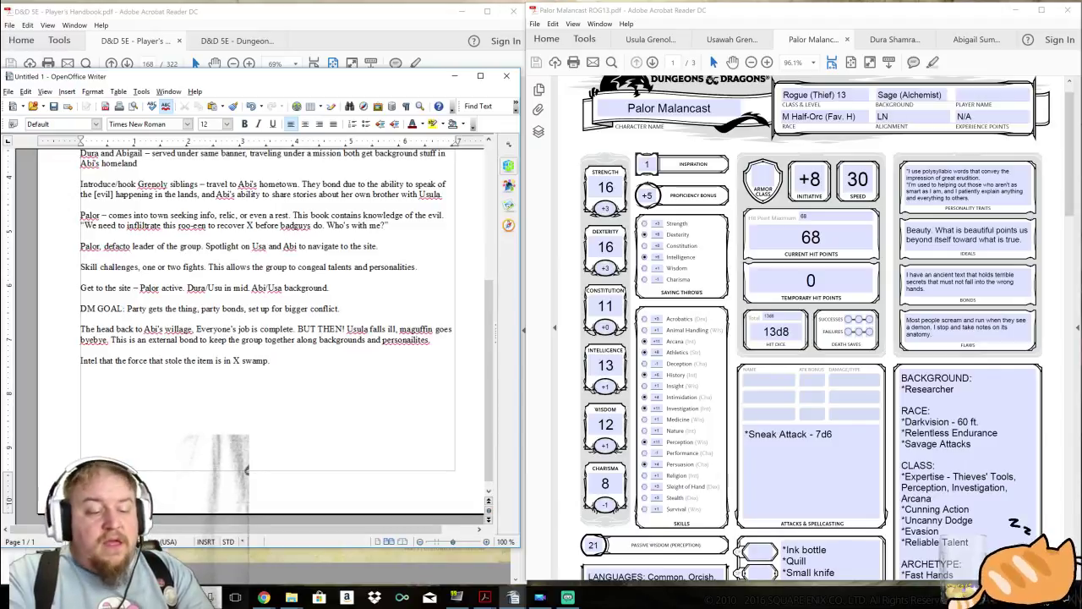
{"action": "type", "text": "so has the ro"}
{"action": "key", "text": "BackSpace"}
{"action": "type", "text": "are flower that supporesses Usula's symptomes."}
{"action": "key", "text": "BackSpace"}
{"action": "key", "text": "BackSpace"}
{"action": "key", "text": "BackSpace"}
{"action": "key", "text": "BackSpace"}
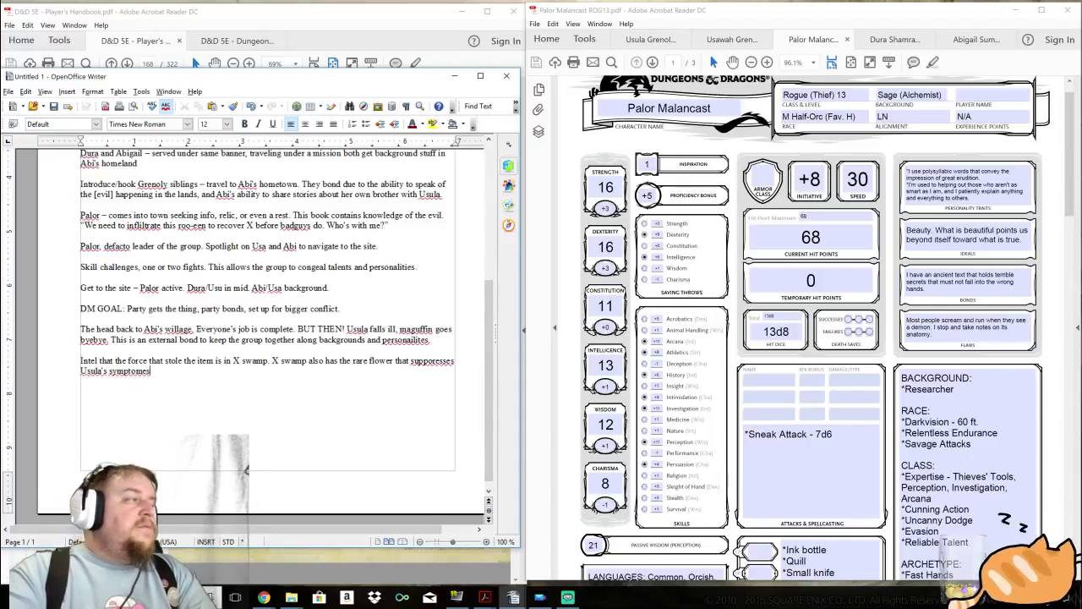
{"action": "type", "text": "s."}
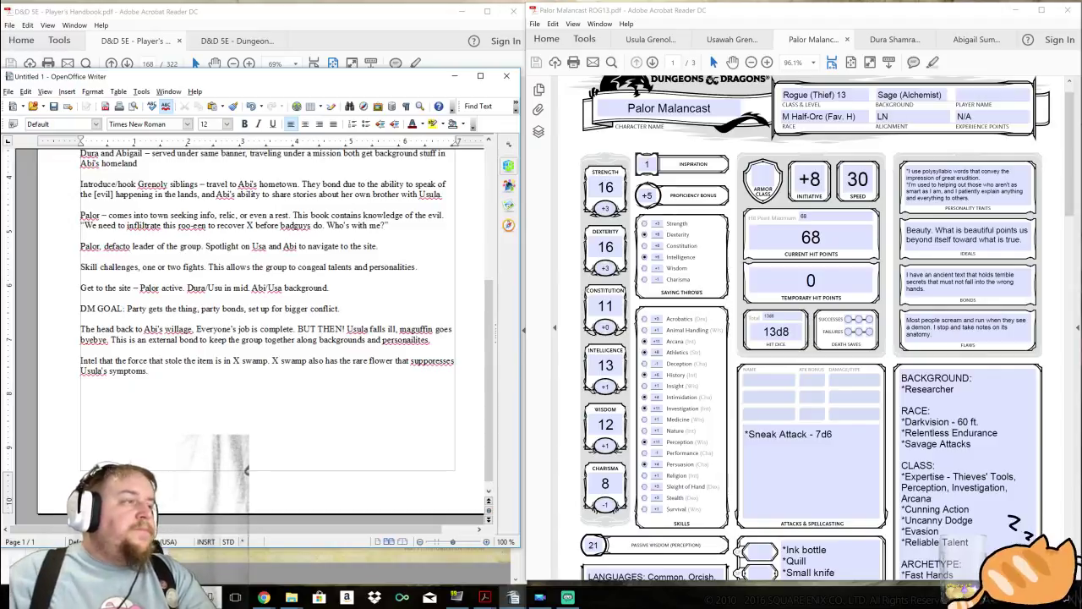
{"action": "right_click", "coordinate": [432, 362]}
Replace the misspelled 'supporesses' with the spelling suggestion 'suppresses'.
{"action": "left_click", "coordinate": [446, 372]}
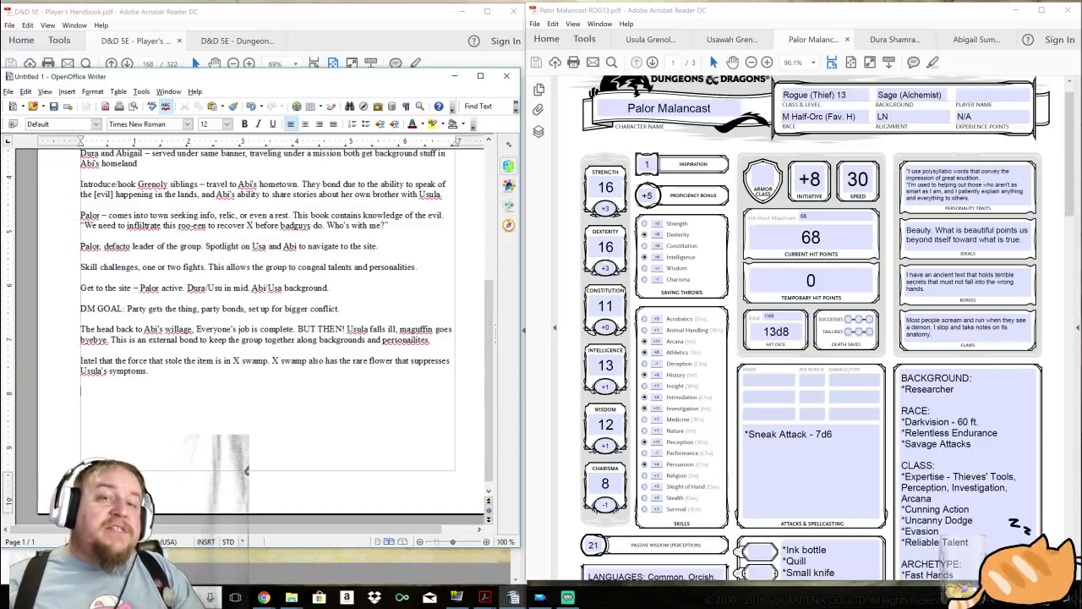
Review the Dura, Palor, Usawah and Usula sheets, leaving Usula's Bard sheet shown, and refocus the notes.
{"action": "left_click", "coordinate": [895, 39]}
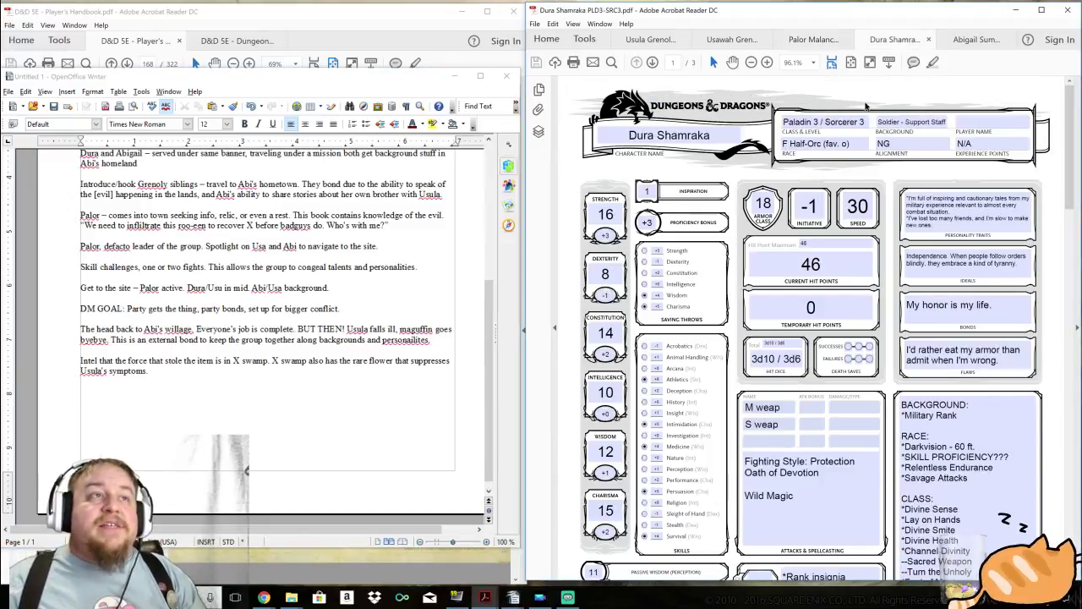
{"action": "left_click", "coordinate": [844, 122]}
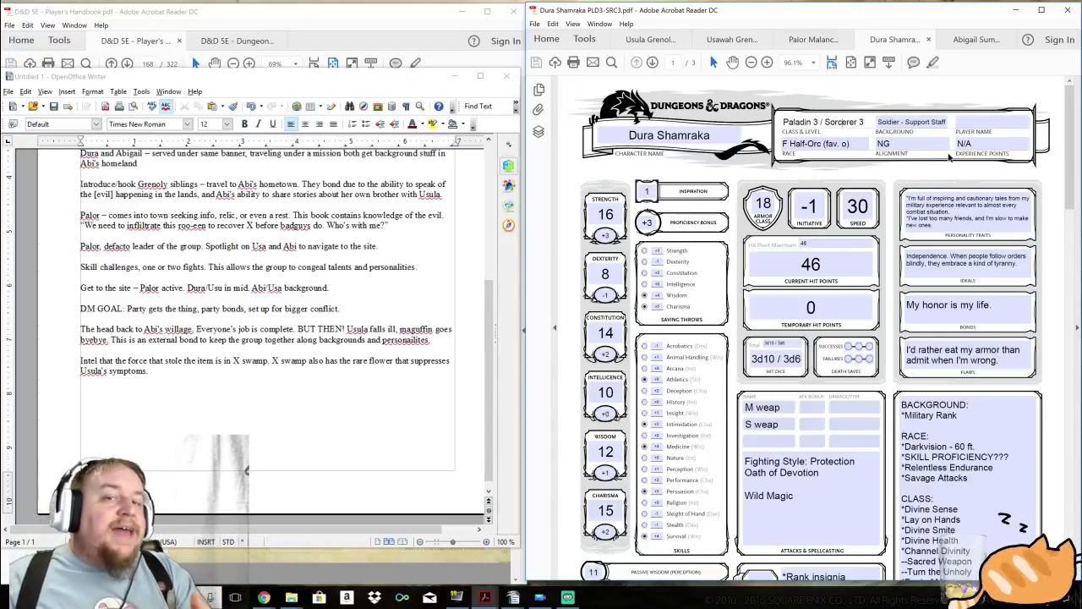
{"action": "left_click", "coordinate": [807, 39]}
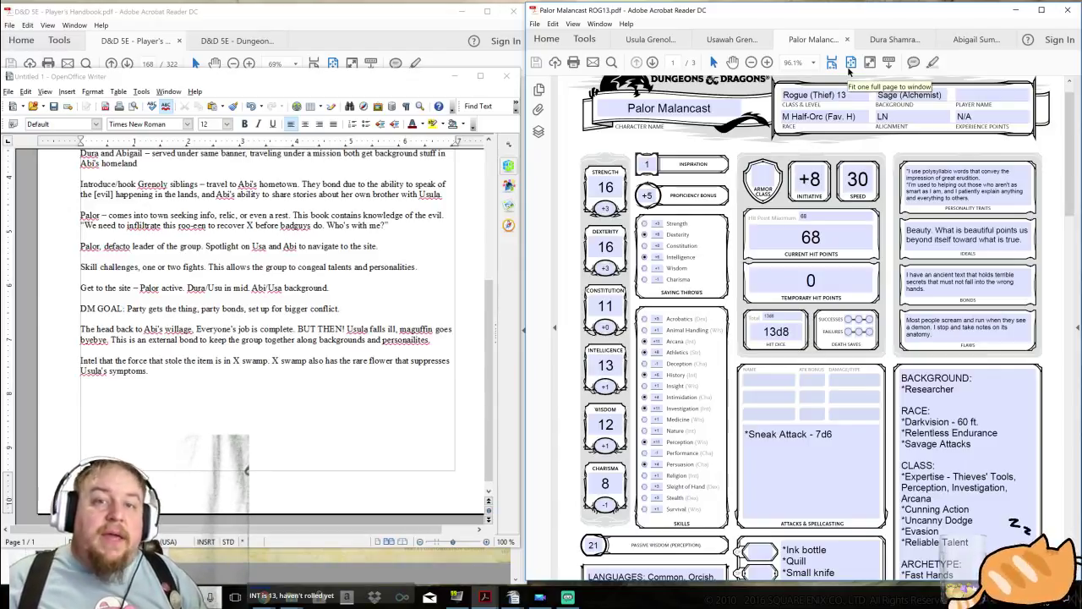
{"action": "left_click", "coordinate": [731, 39]}
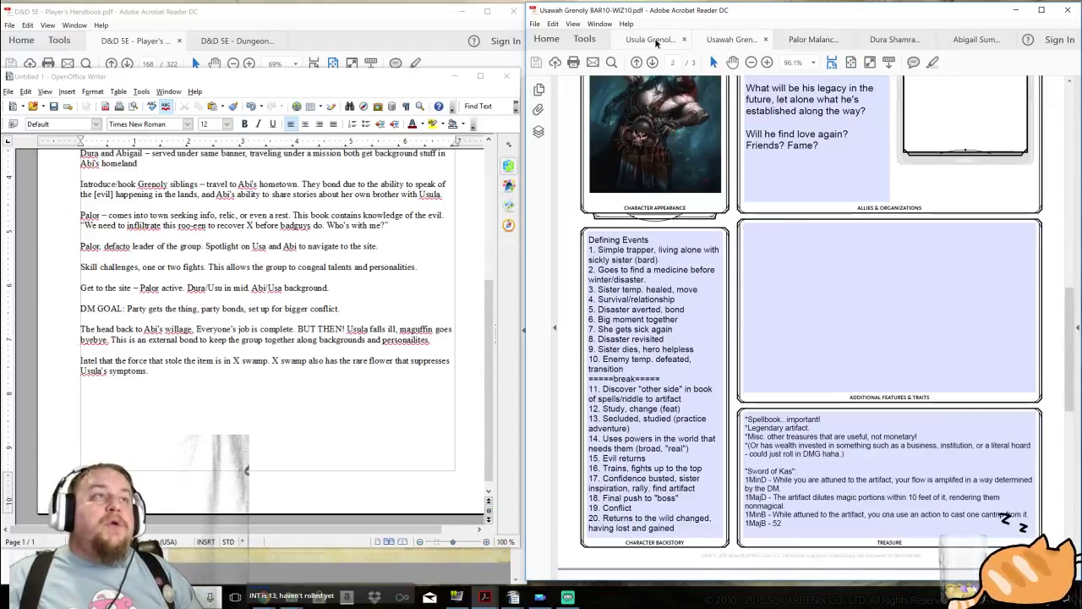
{"action": "left_click", "coordinate": [656, 39]}
{"action": "left_click", "coordinate": [729, 40]}
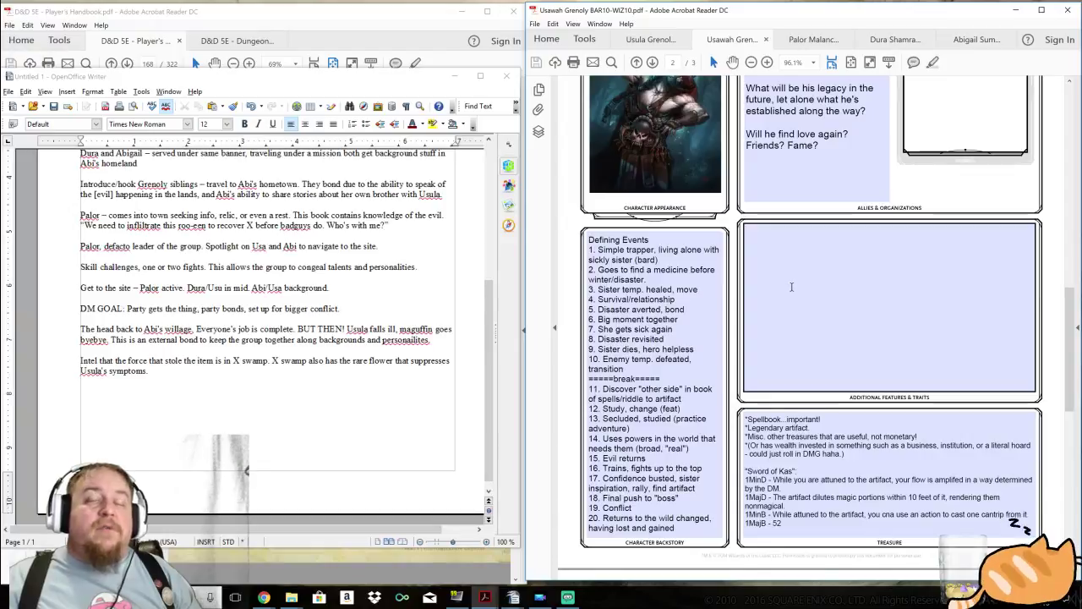
{"action": "left_click", "coordinate": [649, 40]}
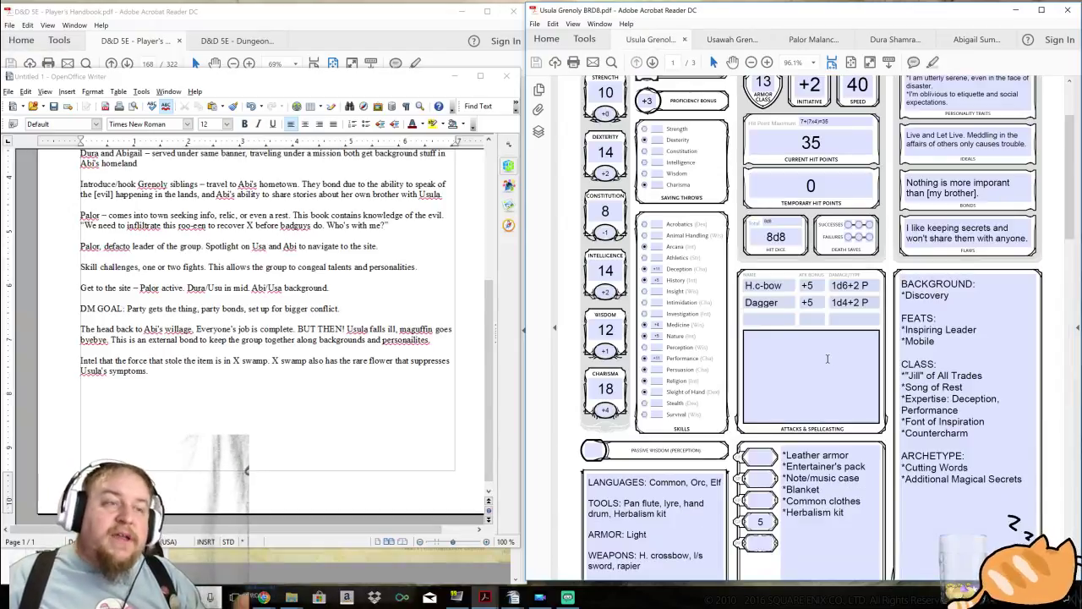
{"action": "left_click", "coordinate": [512, 597]}
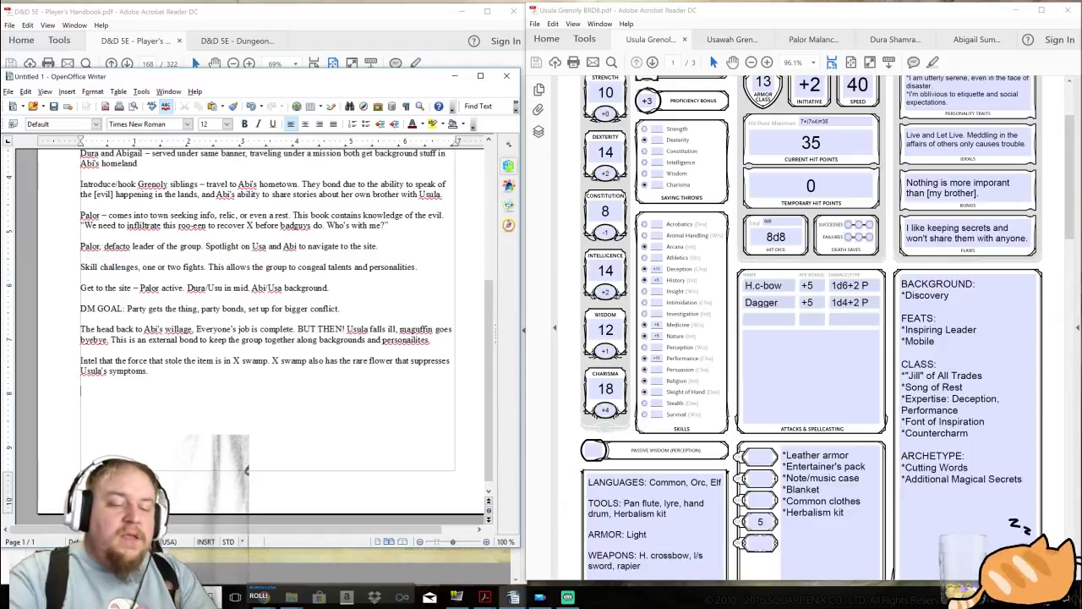
Add the line 'Spotlight shifts in a different kind of dungeon. Make sure it focuses on others' talents.'.
{"action": "type", "text": "Spotl"}
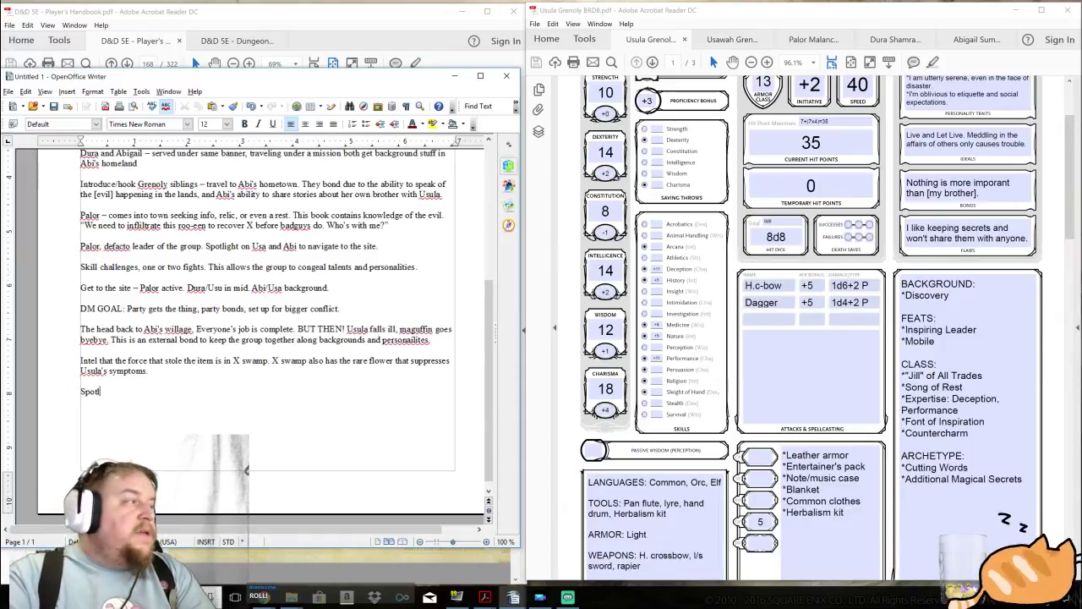
{"action": "type", "text": "ight shifts in a \""}
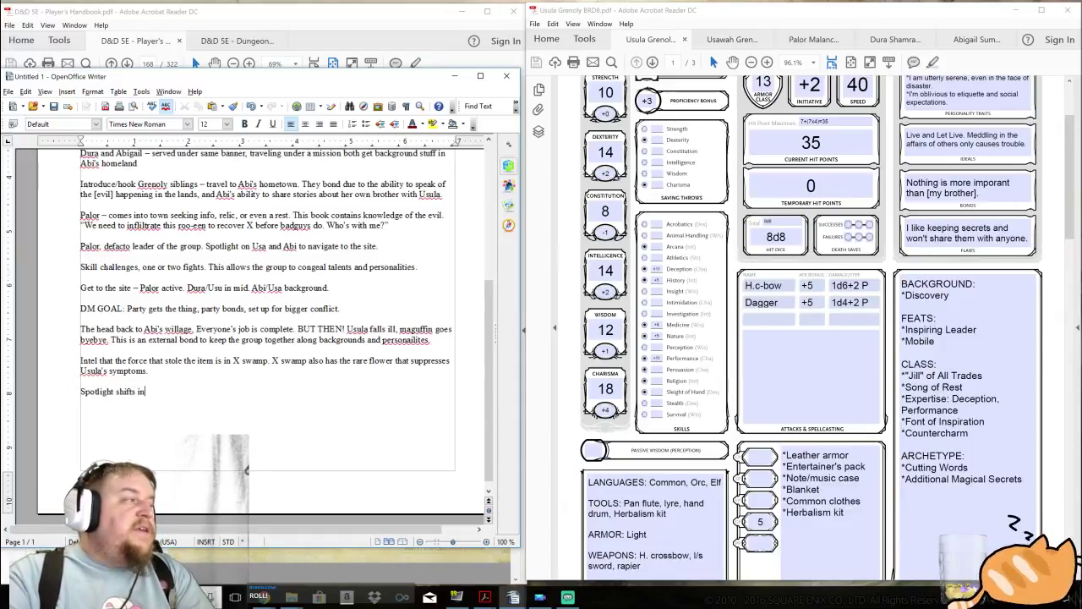
{"action": "key", "text": "BackSpace"}
{"action": "type", "text": "differ"}
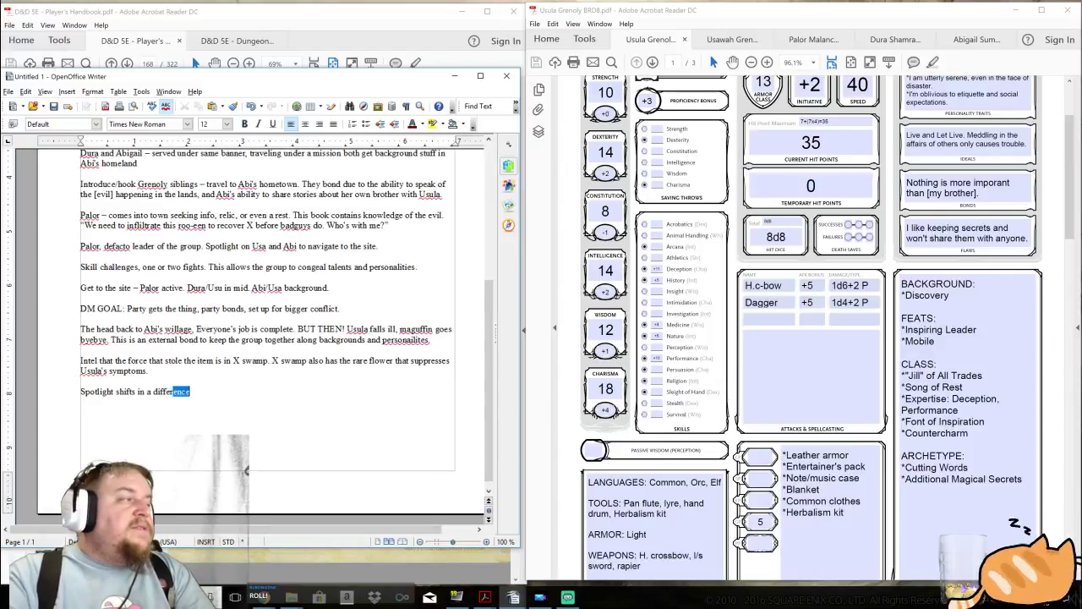
{"action": "type", "text": "ent kind of dungeon. "}
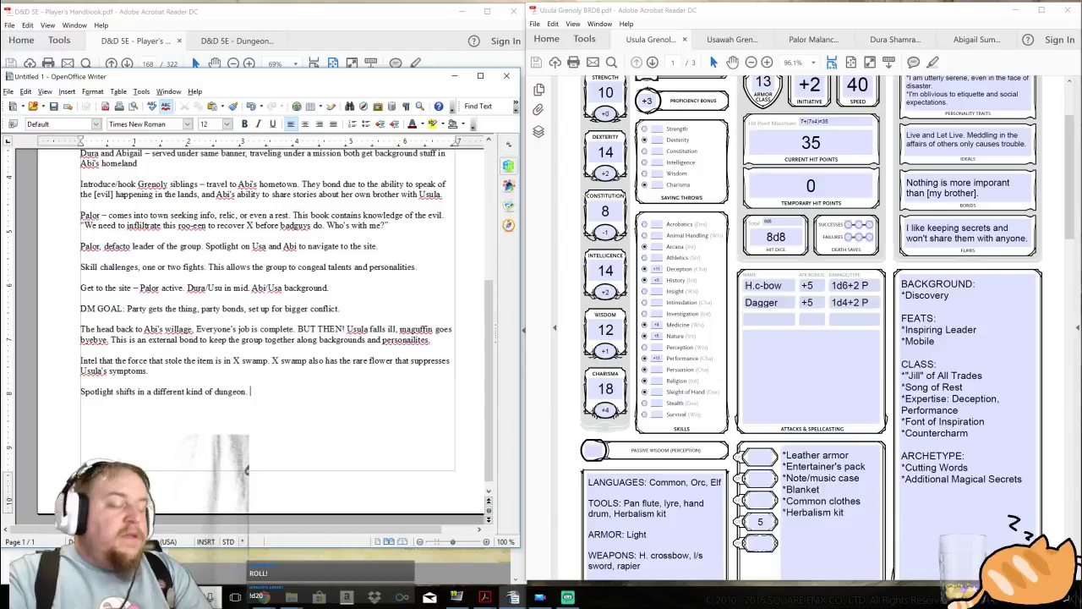
{"action": "type", "text": "Make sure it focuses on others' talents."}
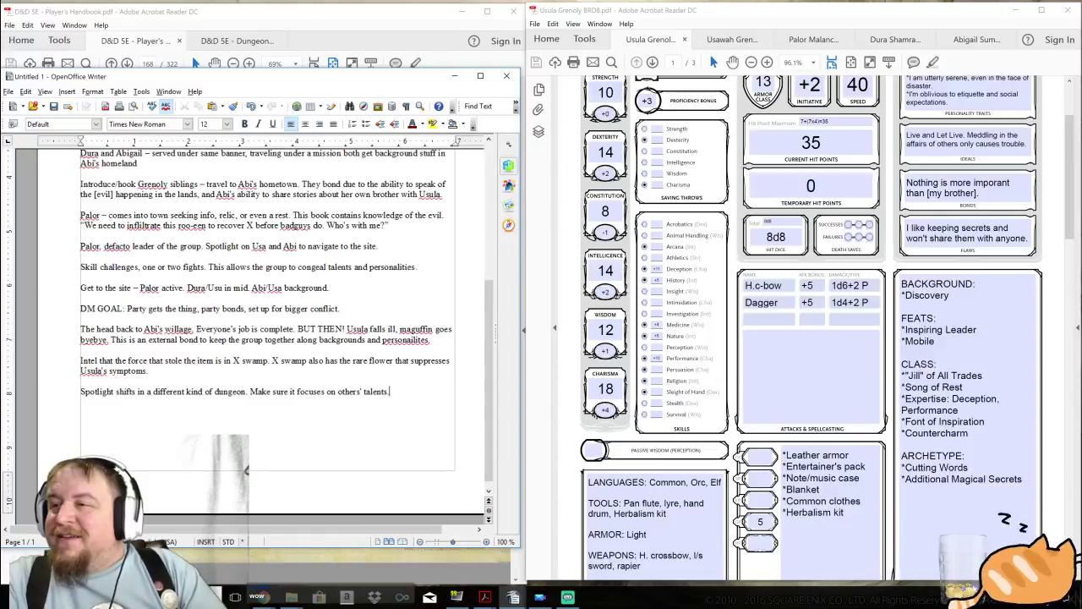
{"action": "mouse_move", "coordinate": [256, 597]}
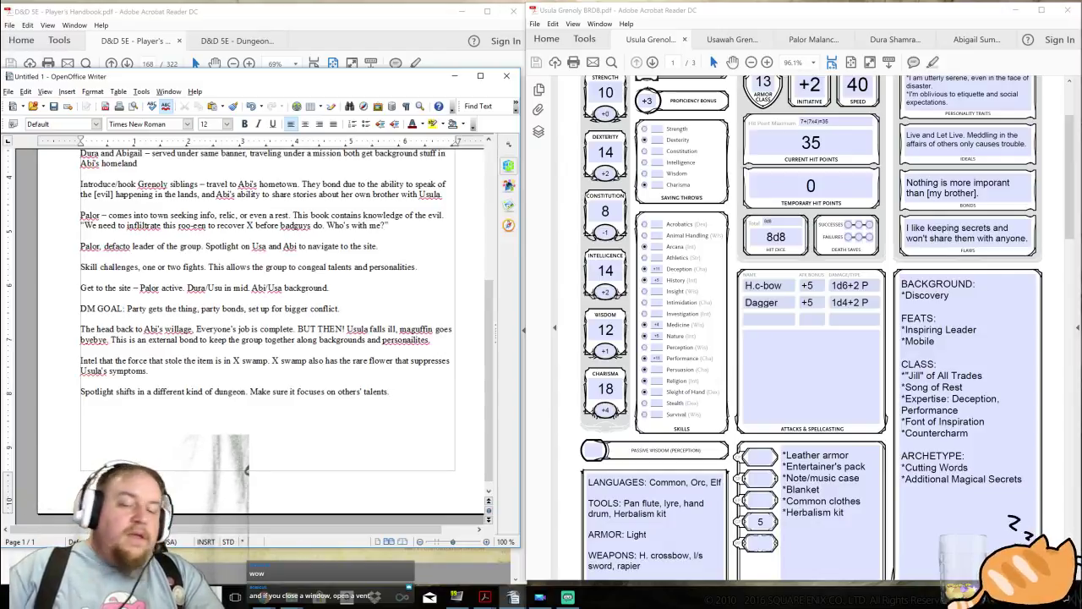
Start a new paragraph reading 'Make it through the haunted swamp keep, recover the item, BUT THEN!'.
{"action": "key", "text": "Return"}
{"action": "type", "text": "Make"}
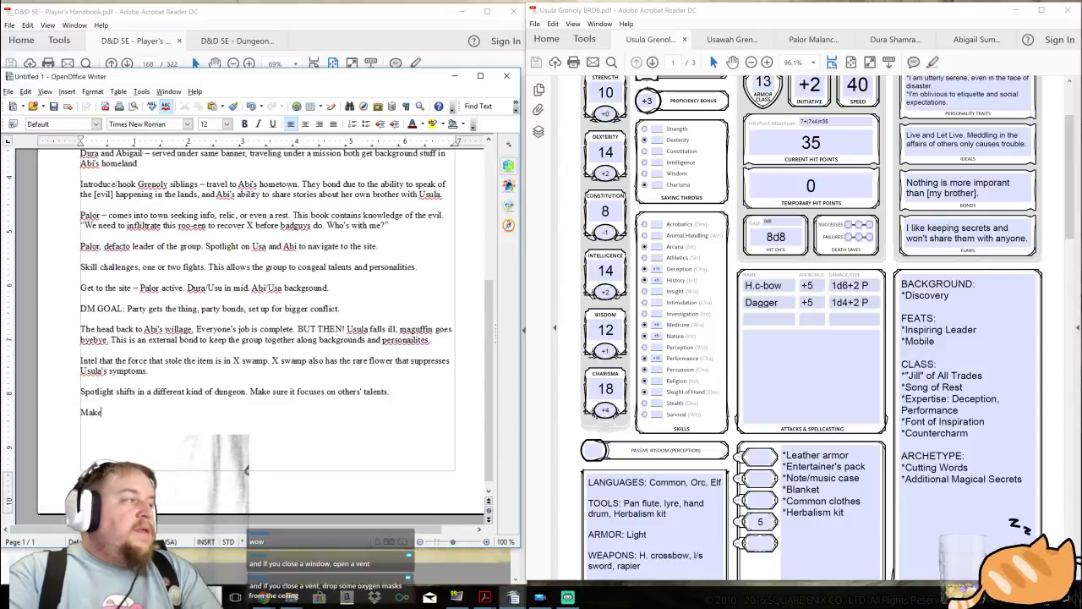
{"action": "type", "text": " it through the "}
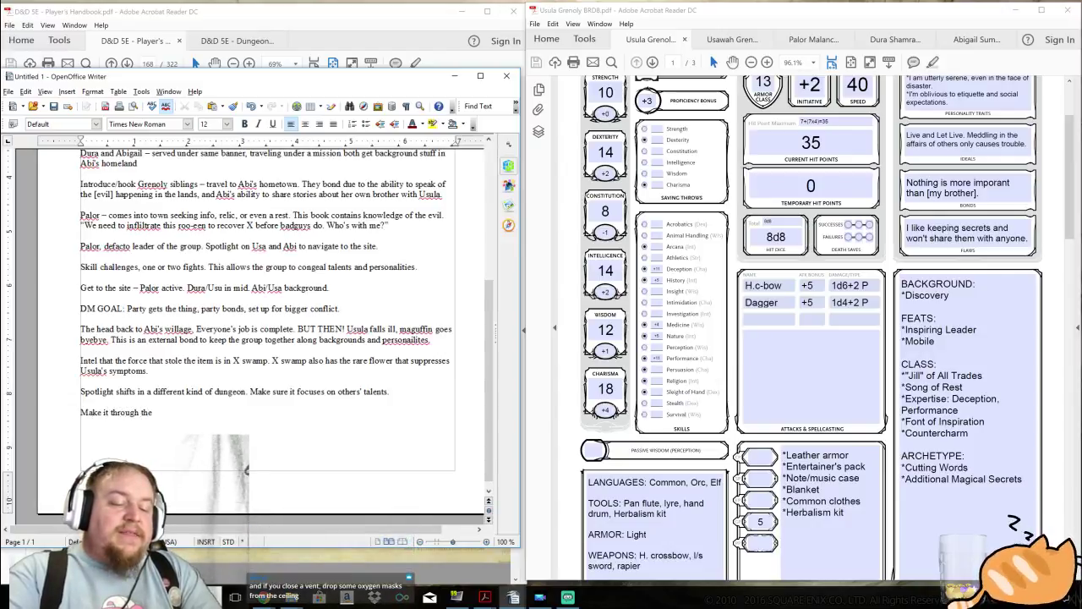
{"action": "type", "text": "haunted swamp keep"}
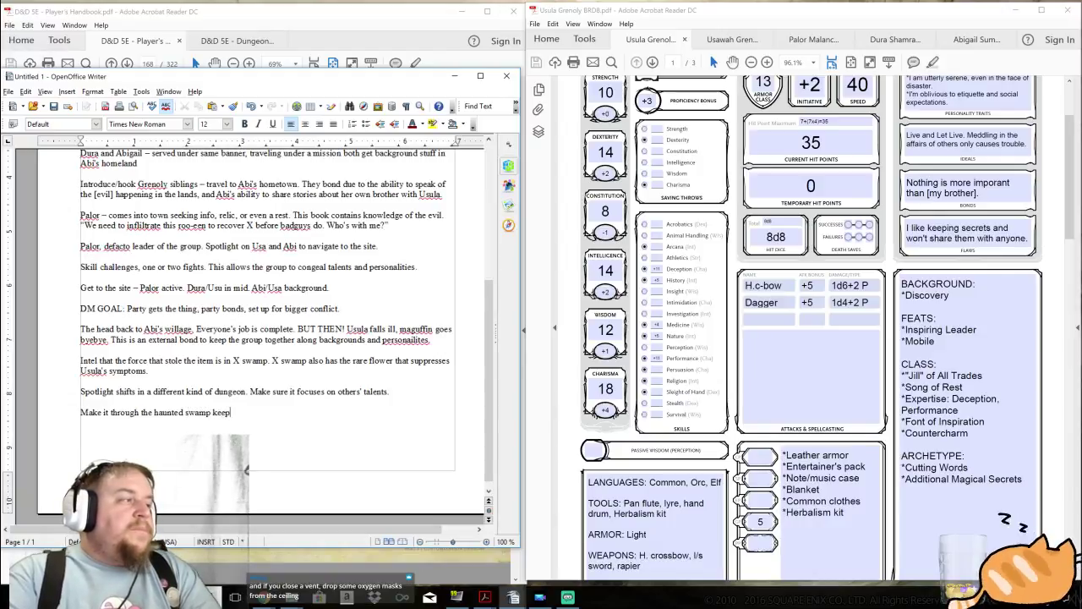
{"action": "type", "text": ", recover the item"}
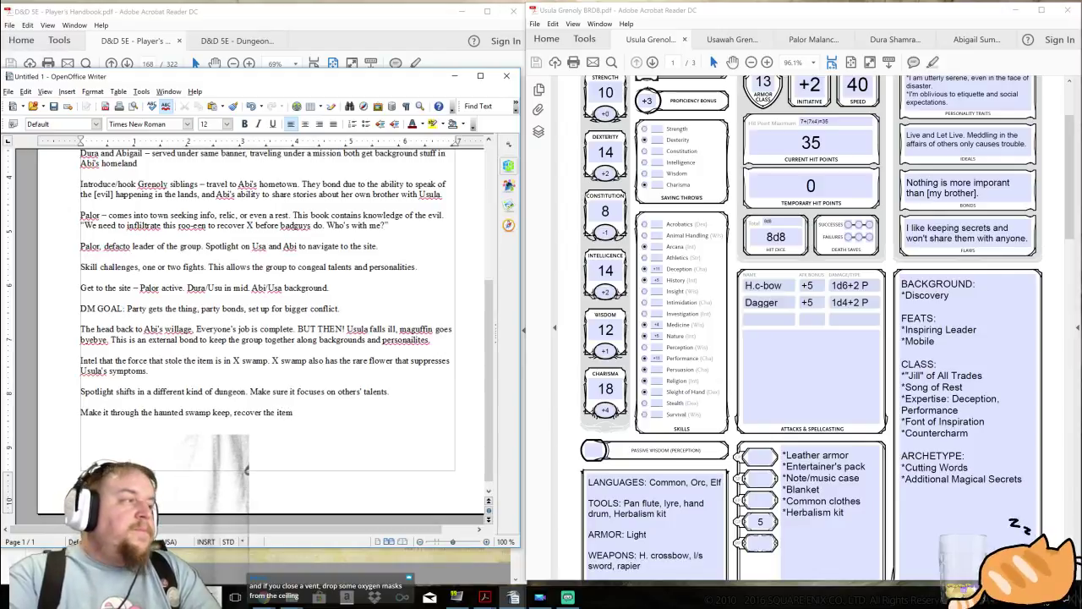
{"action": "type", "text": ", BUT THEN!"}
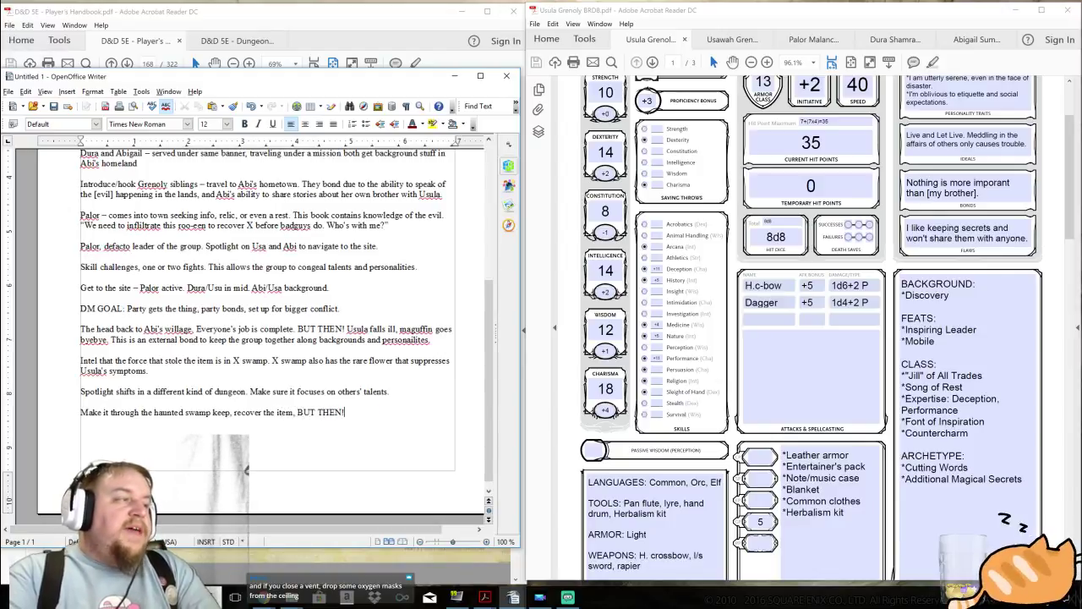
Show Usawah Grenoly's backstory and highlight the 'She gets sick again' and 'Disaster revisited' events.
{"action": "scroll", "coordinate": [636, 104], "scroll_direction": "up", "scroll_amount": 2}
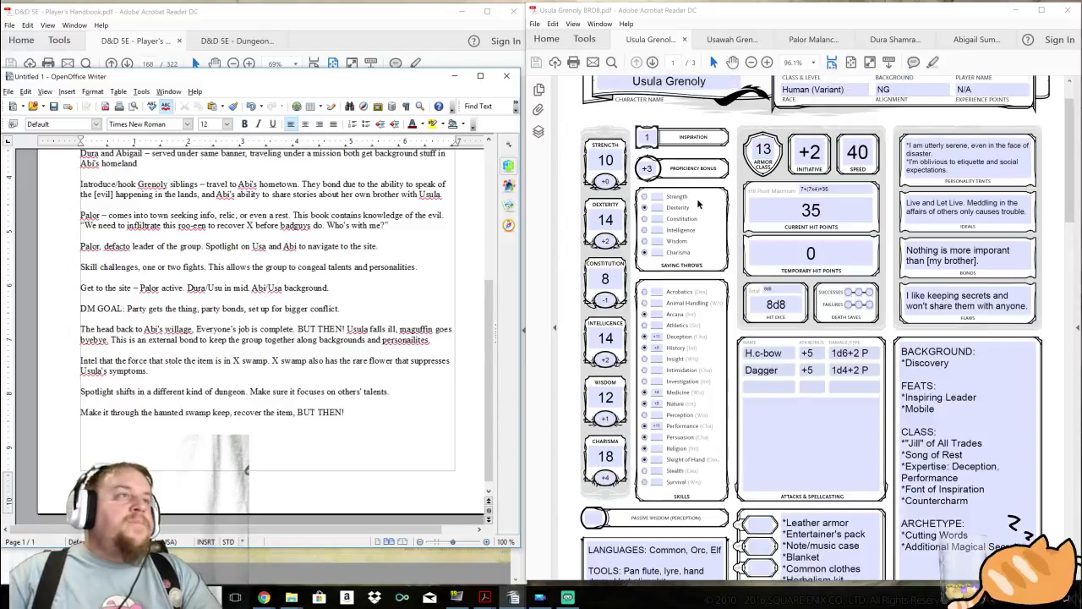
{"action": "left_click", "coordinate": [732, 40]}
{"action": "scroll", "coordinate": [642, 313], "scroll_direction": "down", "scroll_amount": 1}
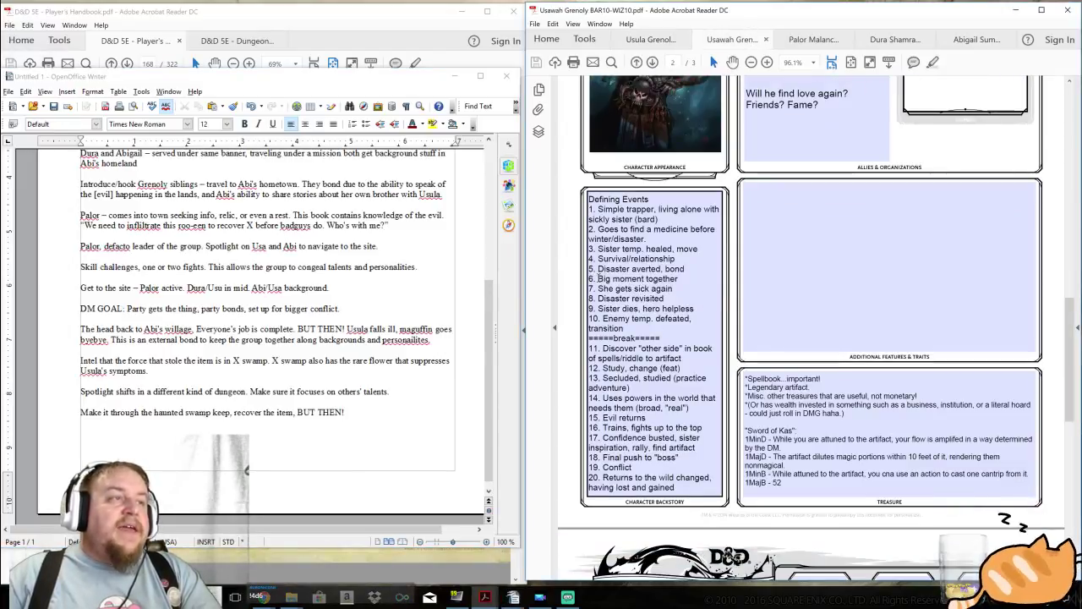
{"action": "left_click_drag", "start_coordinate": [599, 278], "coordinate": [676, 289]}
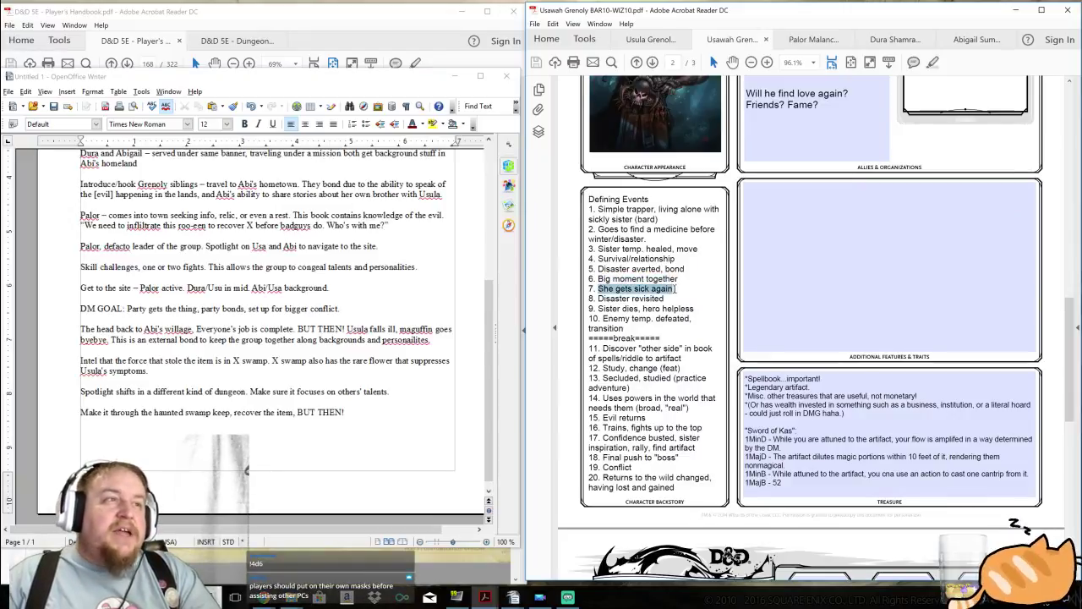
{"action": "left_click_drag", "start_coordinate": [598, 298], "coordinate": [672, 293]}
{"action": "left_click", "coordinate": [676, 292]}
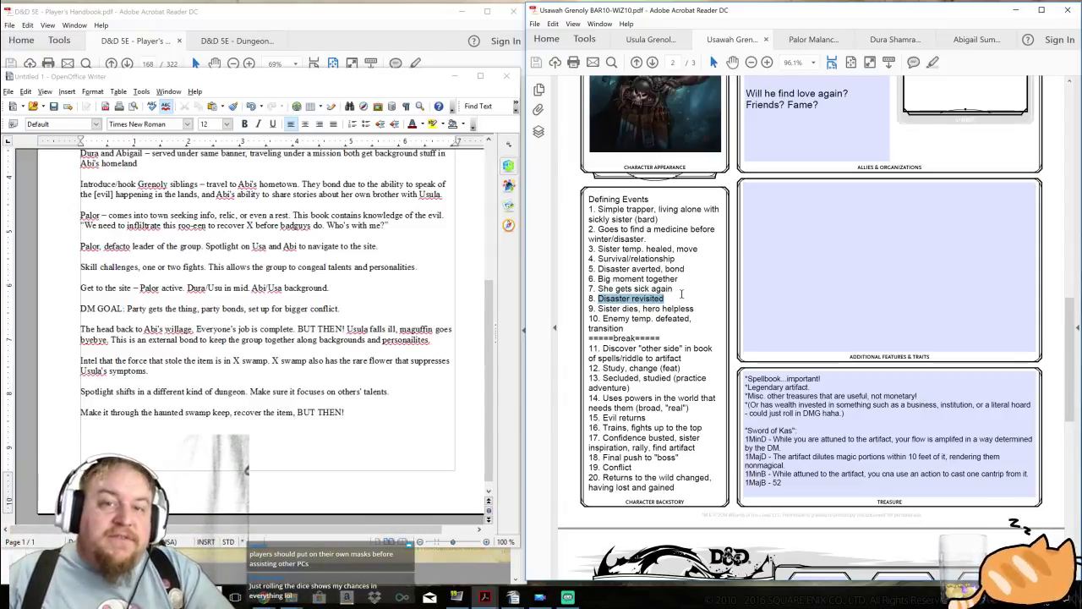
{"action": "left_click", "coordinate": [693, 297]}
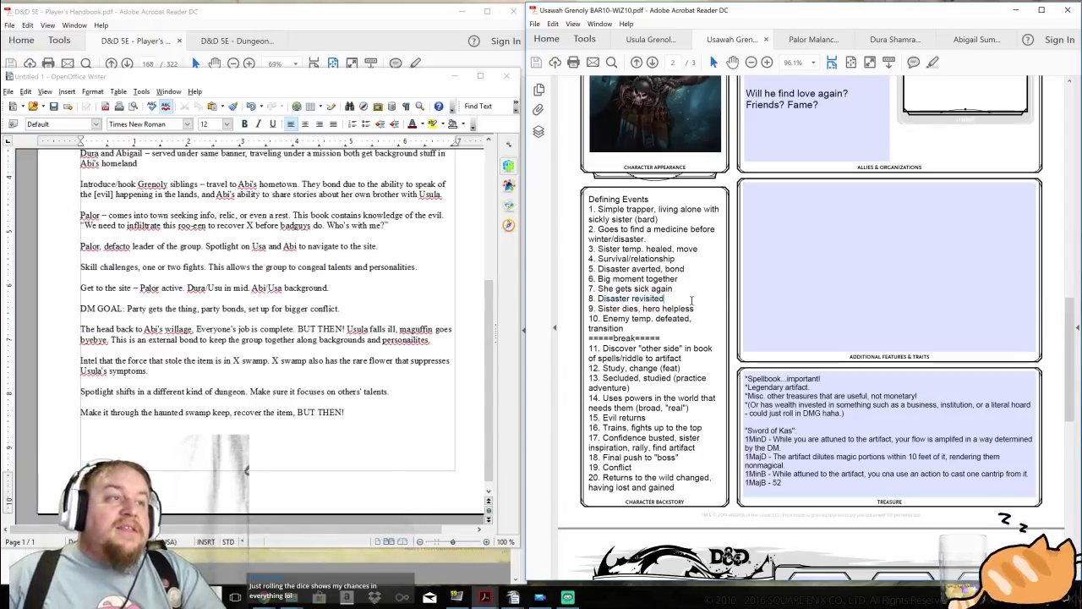
Briefly click into the notes, then highlight event 13, 'Secluded, studied', on Usawah's sheet.
{"action": "left_click", "coordinate": [345, 412]}
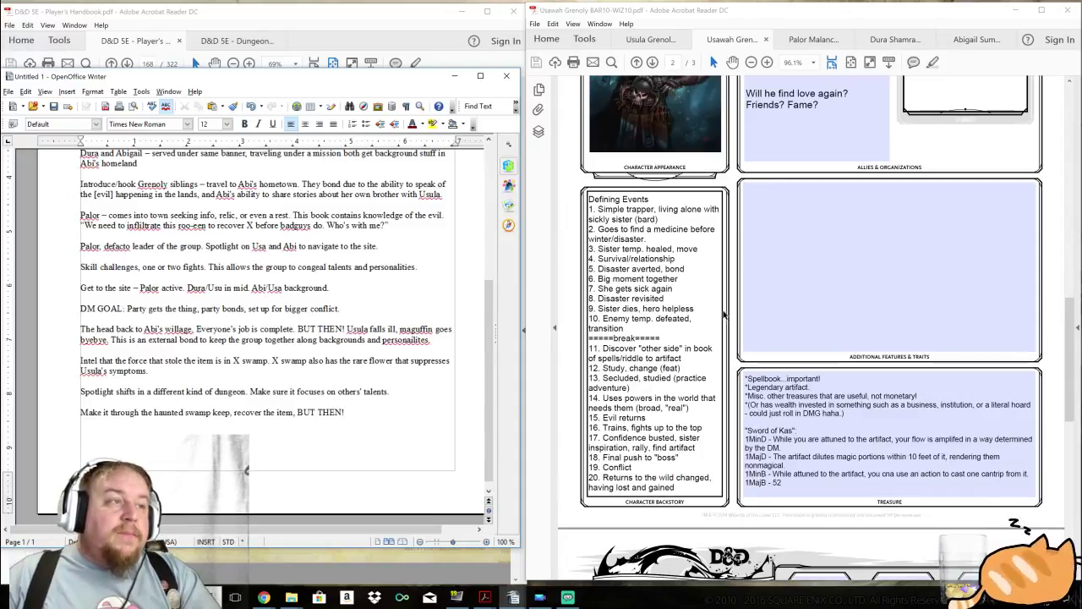
{"action": "left_click", "coordinate": [635, 377]}
{"action": "left_click_drag", "start_coordinate": [606, 378], "coordinate": [673, 378]}
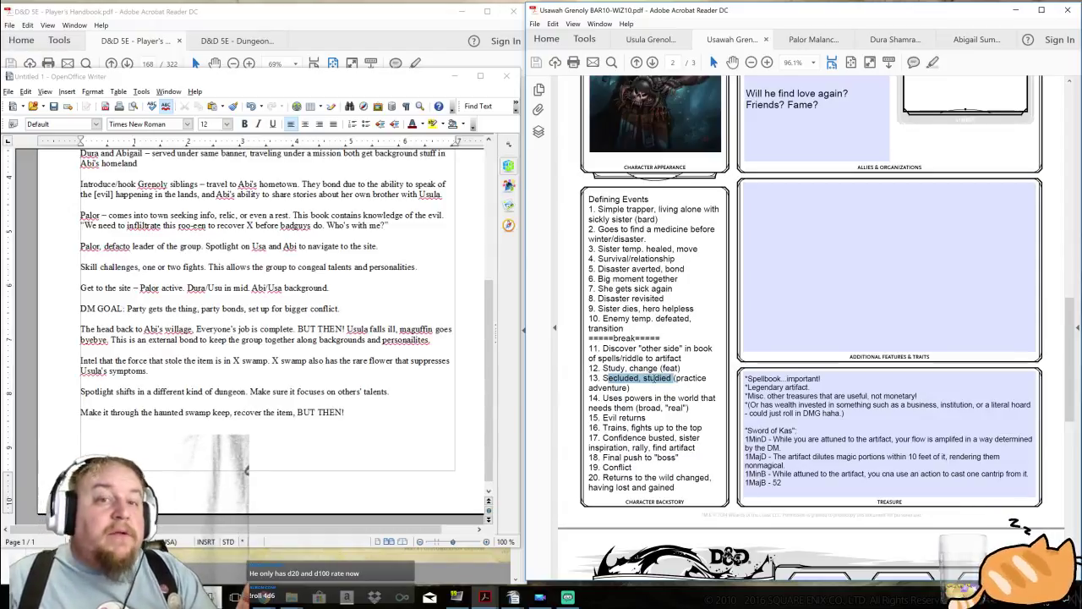
Continue the BUT THEN! paragraph with 'The exertion is too much for Usula and she falls.'.
{"action": "key", "text": "alt+Tab"}
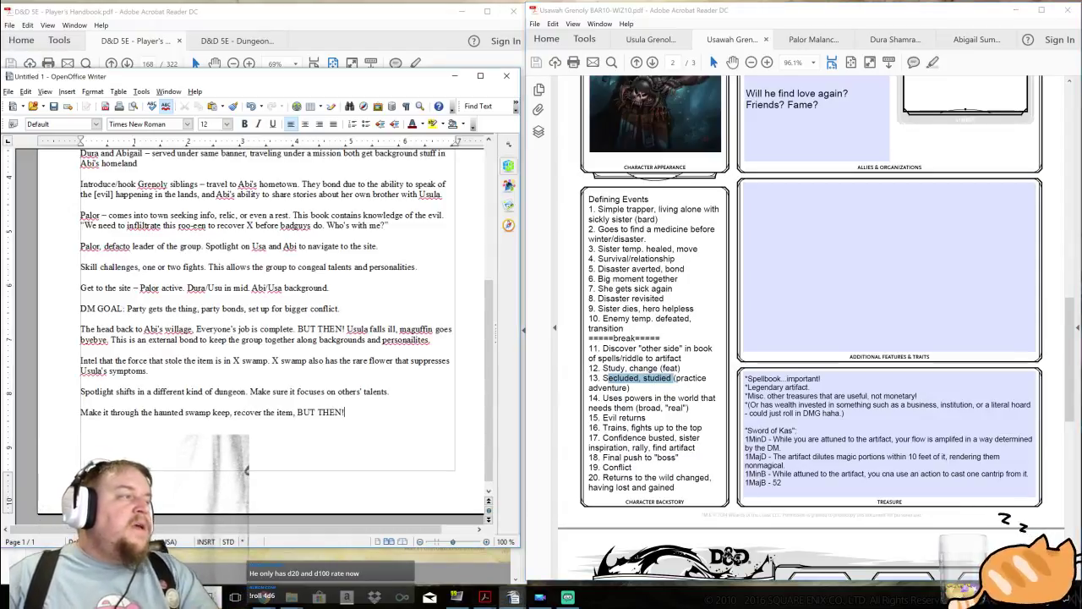
{"action": "type", "text": "The exertio"}
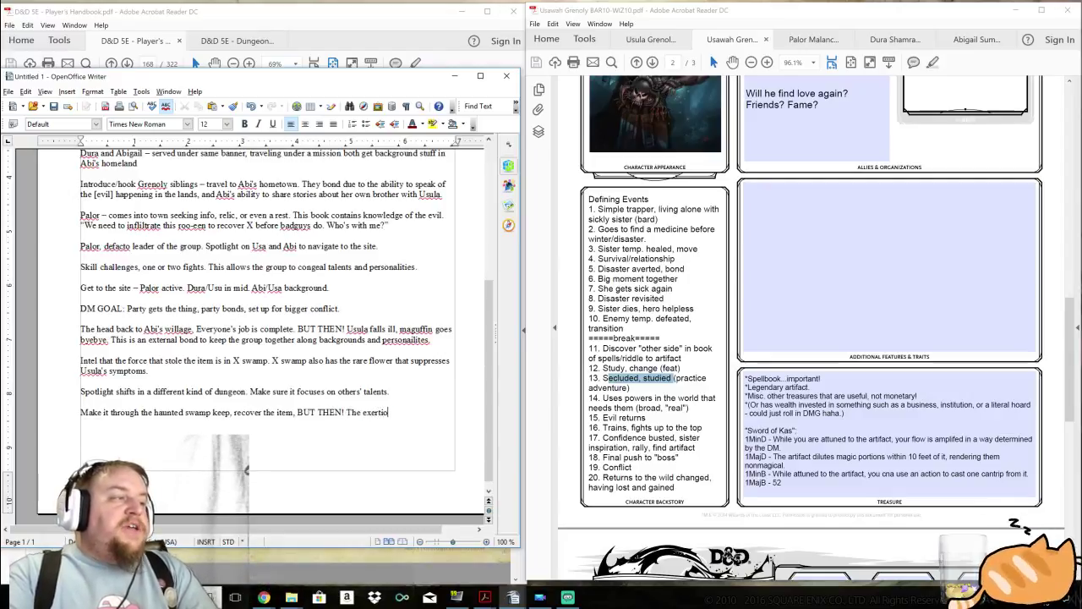
{"action": "type", "text": "n is too much for"}
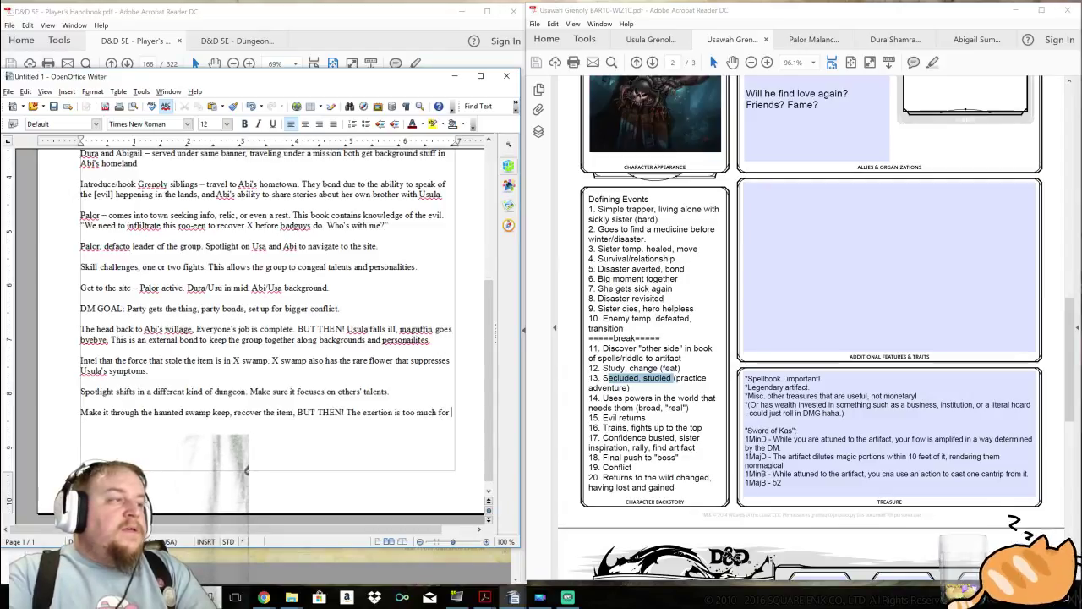
{"action": "type", "text": " A"}
{"action": "key", "text": "BackSpace"}
{"action": "type", "text": "Usula"}
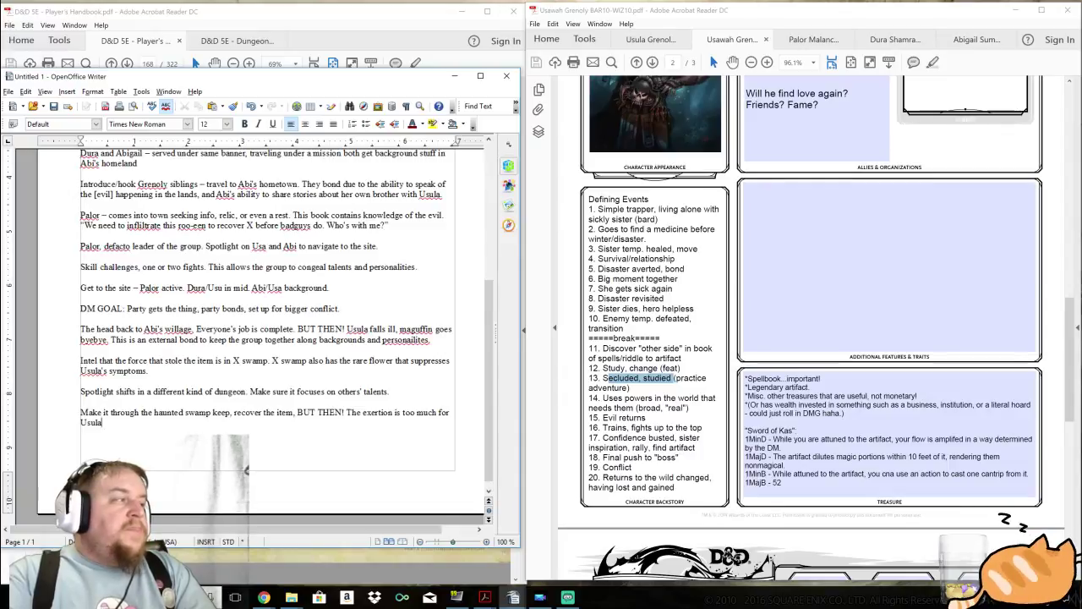
{"action": "type", "text": " and she falls."}
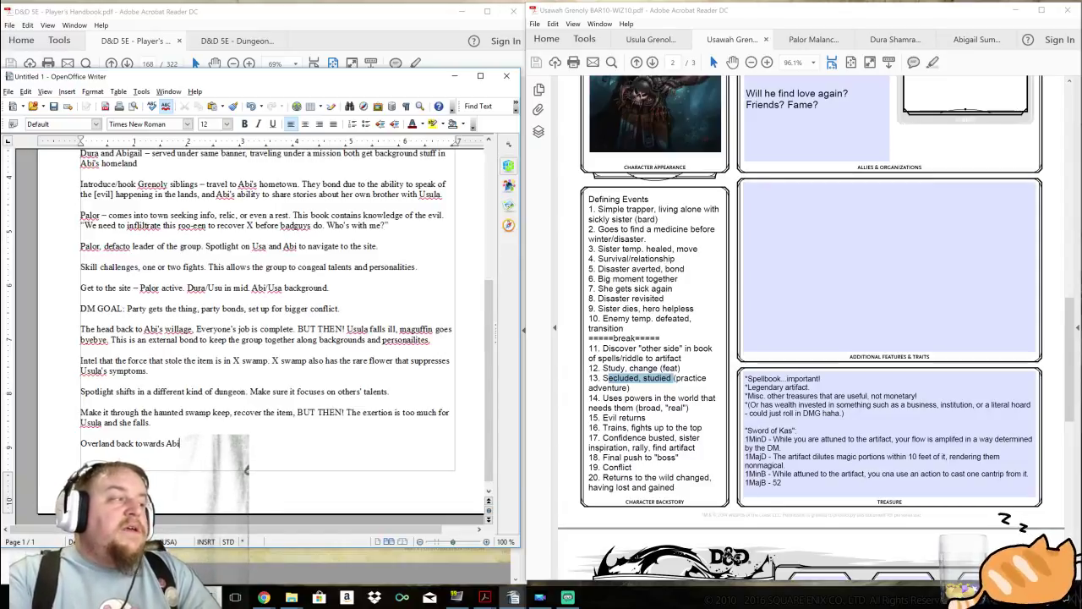
Finish the line 'Overland back towards Abi's town, but Dura's unit passes by with troubling news.'.
{"action": "type", "text": "'s town, but Dura's unit passes"}
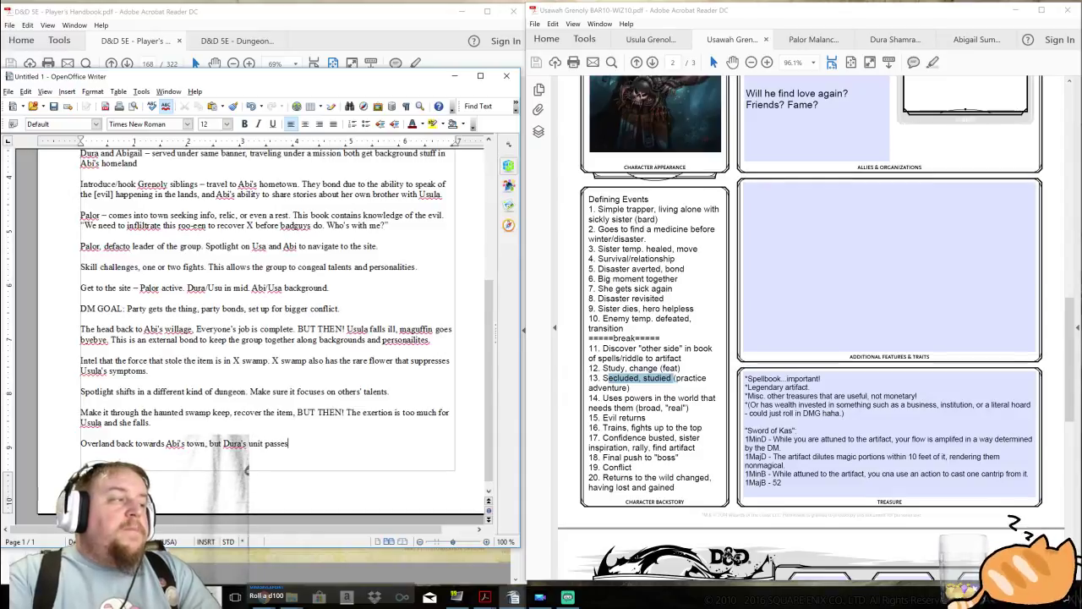
{"action": "type", "text": "with troubl"}
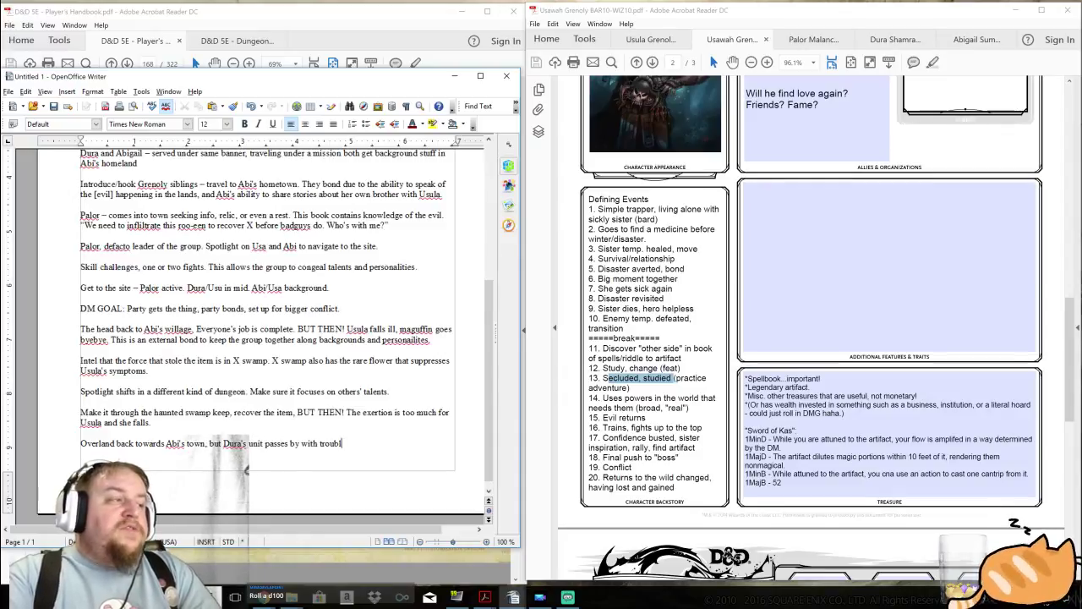
{"action": "type", "text": "ing news."}
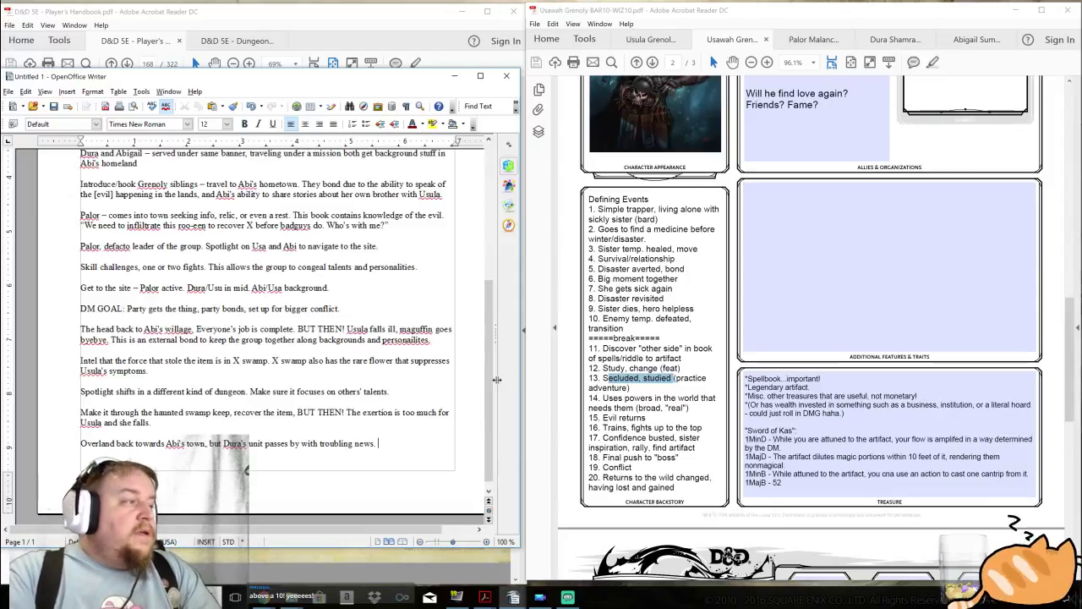
Add that the group travels together, spotlight goes to the two guys, and Palor tells Usawah "there may yet be hope".
{"action": "type", "text": "Travel together, durin"}
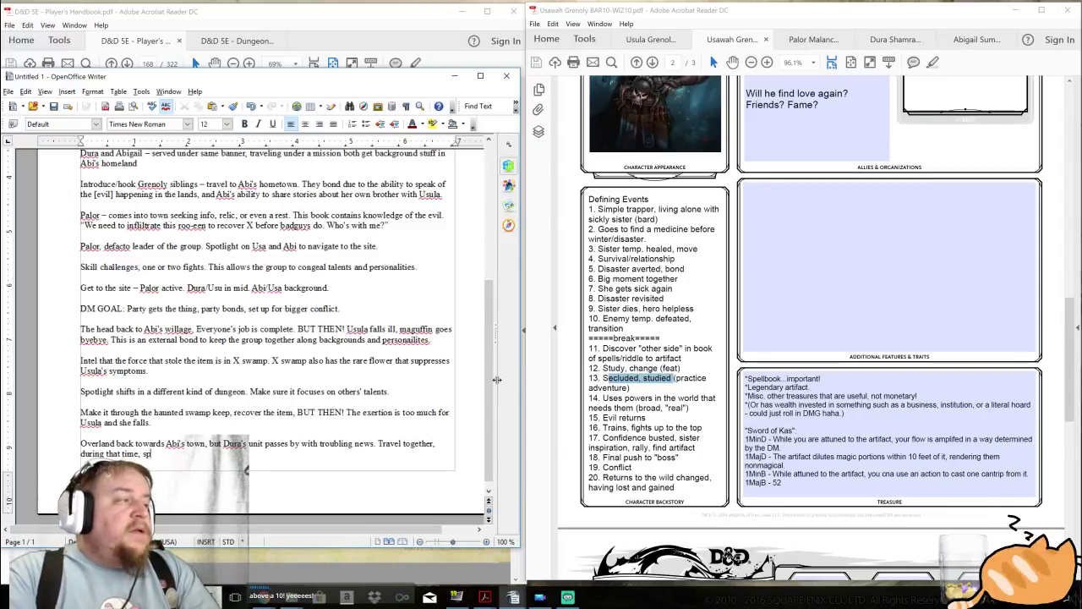
{"action": "type", "text": "g that time, spotlight goes to the two guys and Palor tel"}
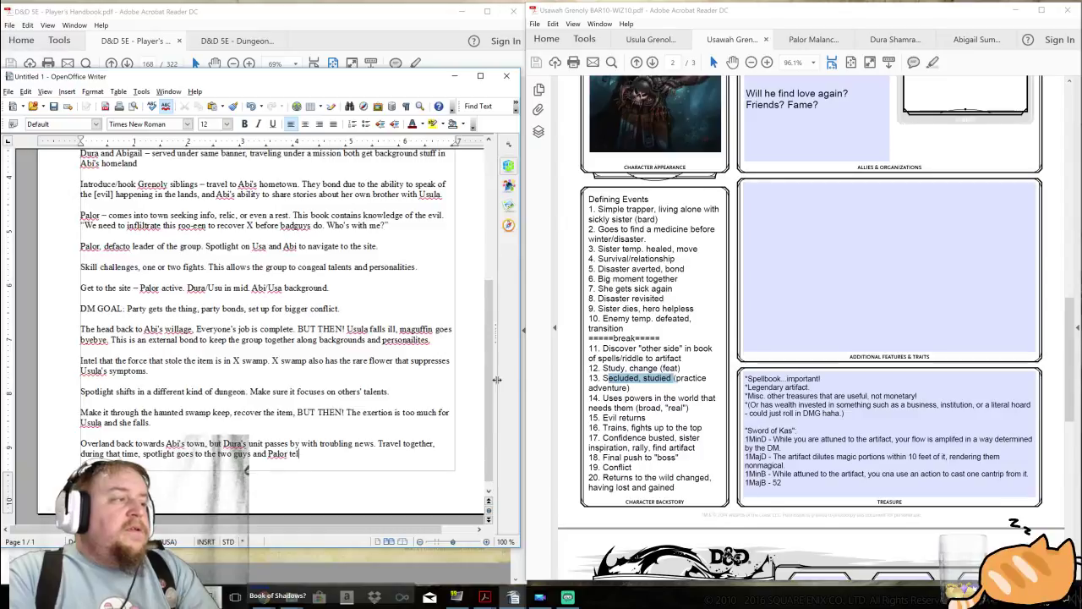
{"action": "type", "text": "ls Usaw"}
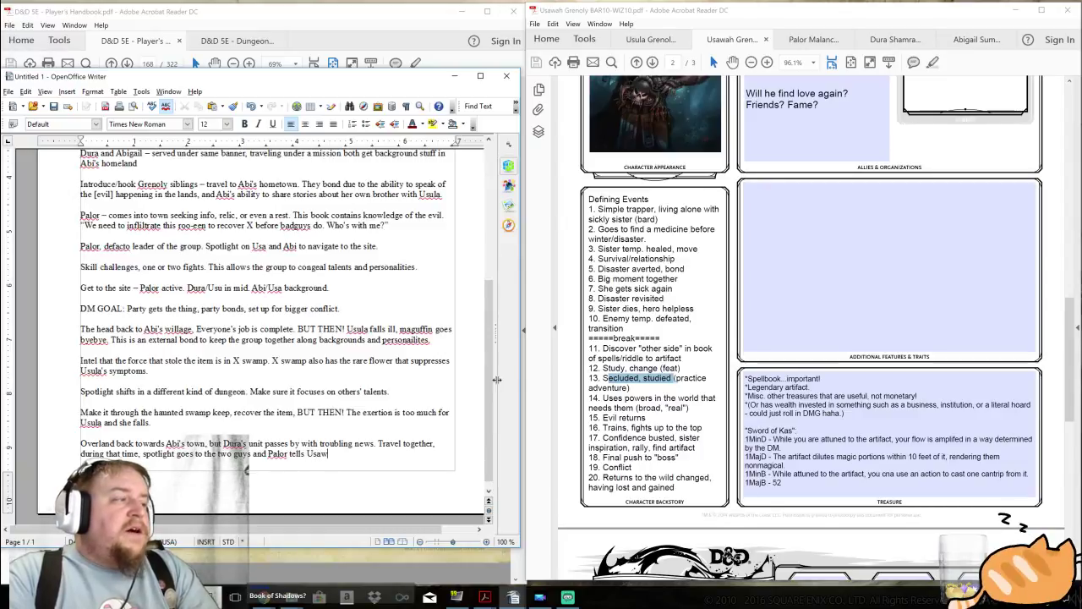
{"action": "type", "text": "ah that \"there may yet be hope\"."}
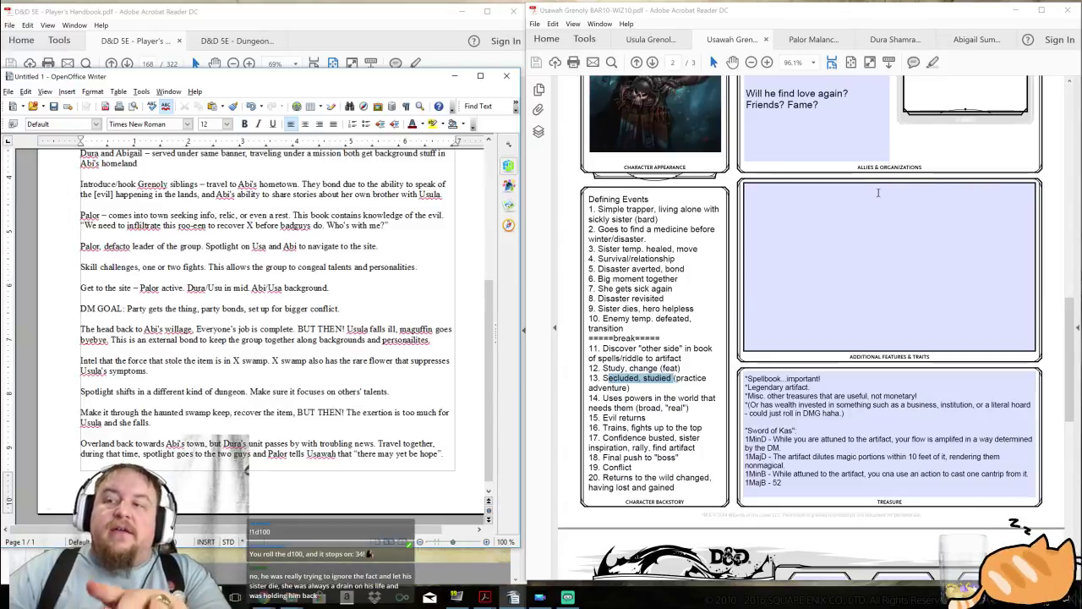
Bring up Abigail Summersday's character sheet in Acrobat and review her Pact of the Tome class features.
{"action": "left_click", "coordinate": [968, 42]}
{"action": "scroll", "coordinate": [1011, 402], "scroll_direction": "down", "scroll_amount": 2}
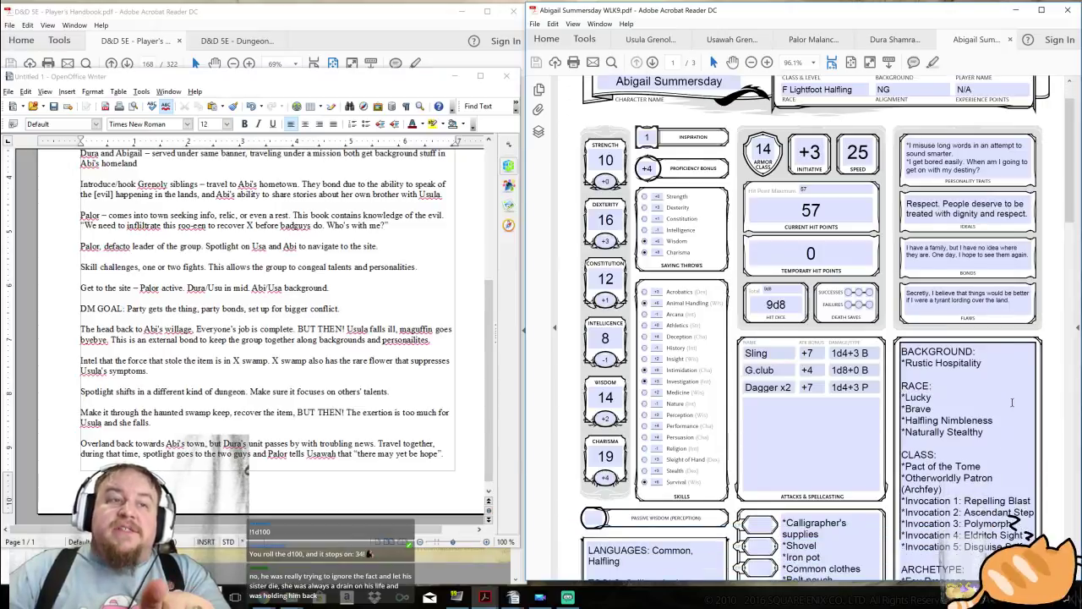
{"action": "scroll", "coordinate": [1011, 403], "scroll_direction": "down", "scroll_amount": 1}
{"action": "left_click_drag", "start_coordinate": [905, 438], "coordinate": [980, 438]}
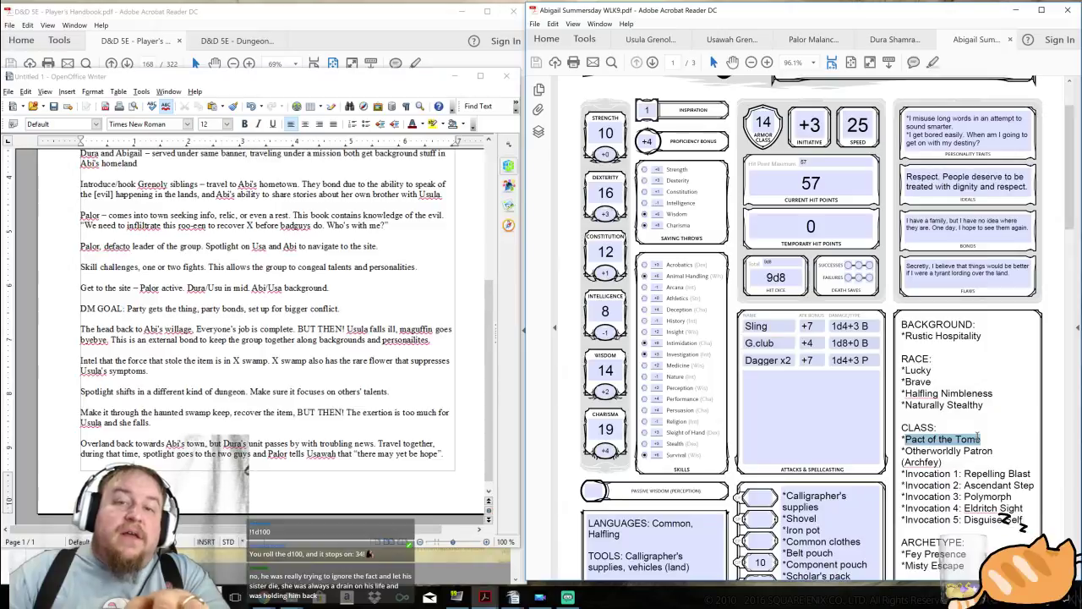
{"action": "left_click", "coordinate": [988, 439]}
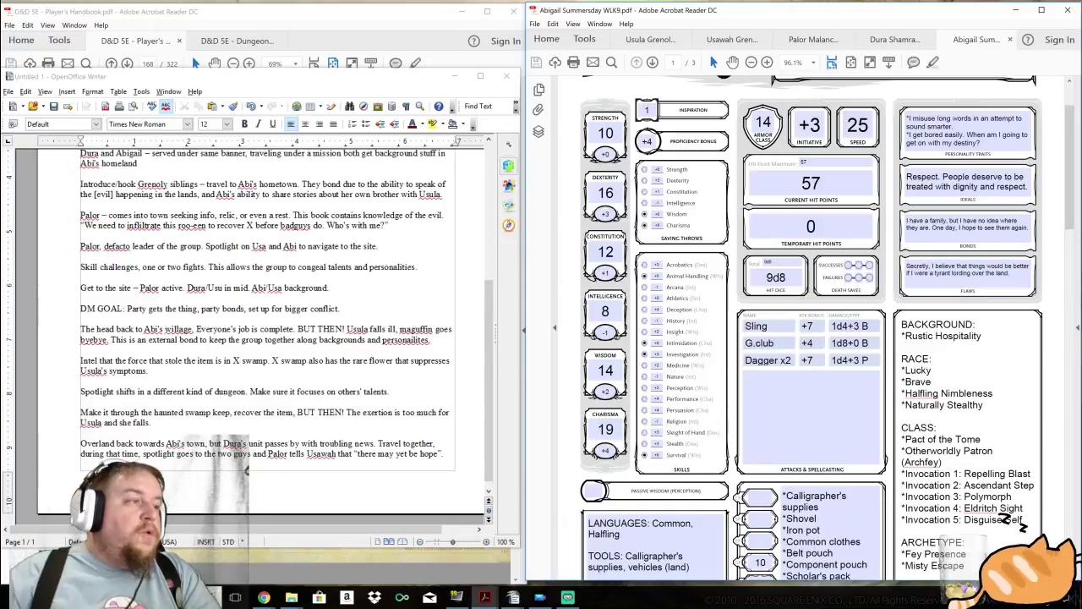
At the top of page 2, write that Abi uses fey magic to seal Usu's soul even when her body dies.
{"action": "key", "text": "alt+Tab"}
{"action": "scroll", "coordinate": [262, 338], "scroll_direction": "down", "scroll_amount": 4}
{"action": "left_click", "coordinate": [85, 409]}
{"action": "type", "text": "Abi meddles with Usu"}
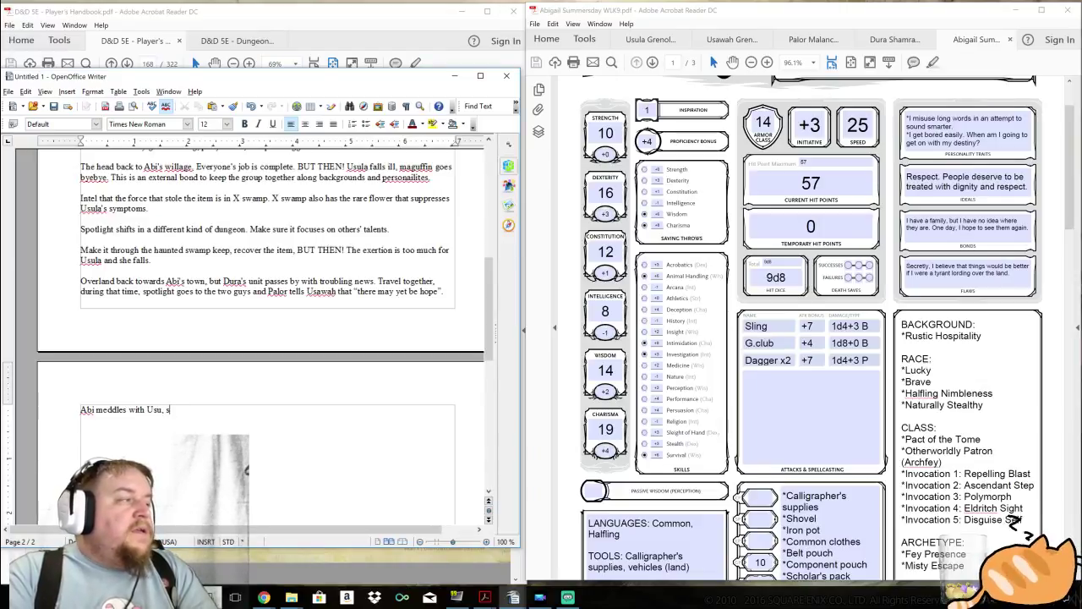
{"action": "type", "text": ", uses fey magic to seal her"}
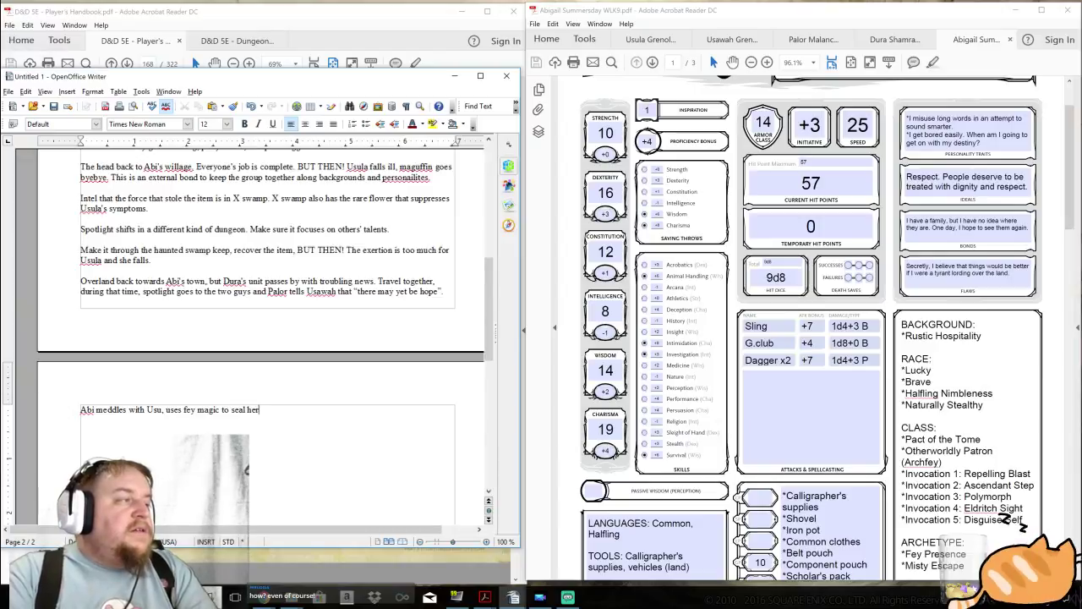
{"action": "type", "text": " soul ev"}
{"action": "type", "text": "ven when h"}
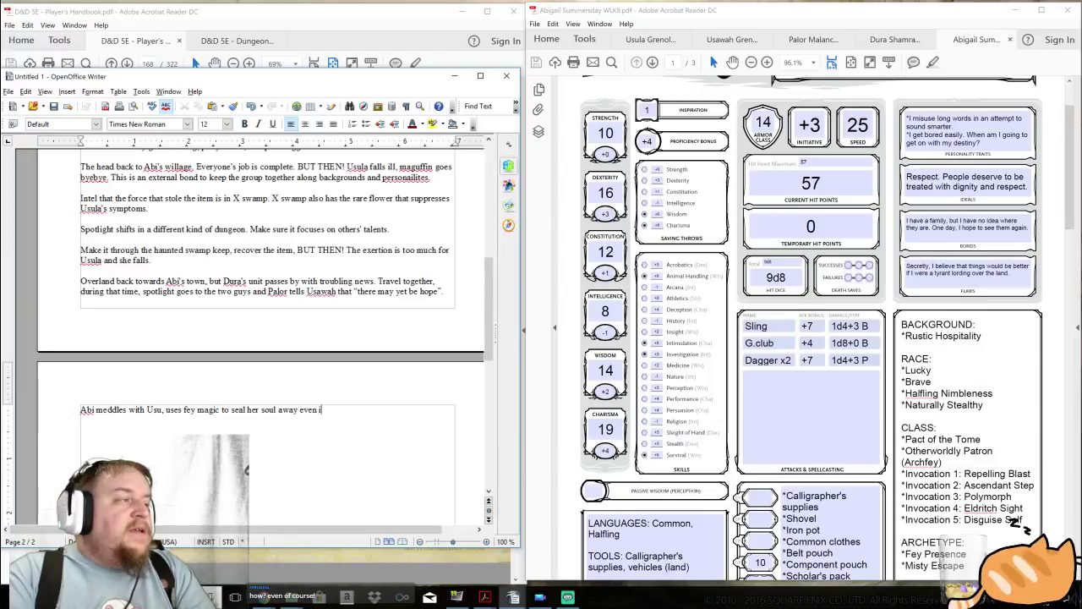
{"action": "type", "text": "er body dies."}
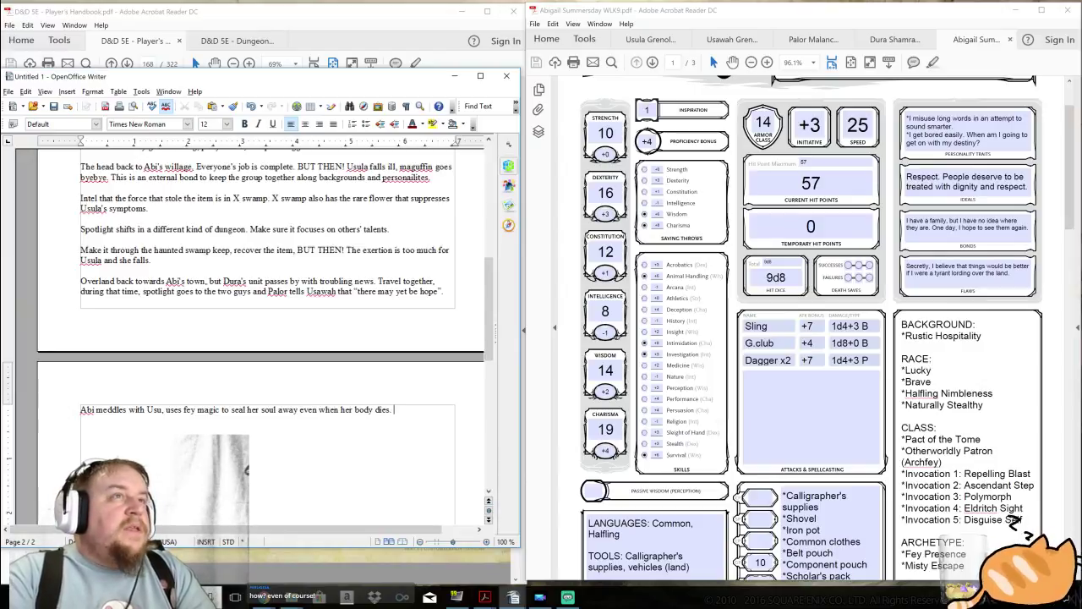
{"action": "type", "text": " Palor me"}
{"action": "type", "text": "ddles"}
{"action": "type", "text": " with"}
{"action": "type", "text": " Usa"}
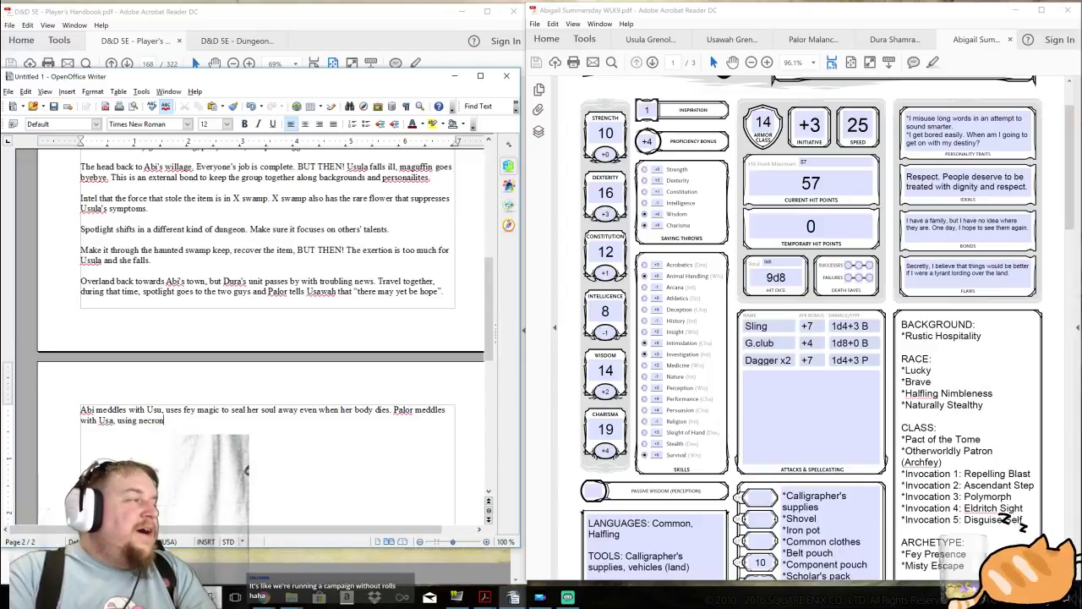
Add that Palor's necromancy helps him come to terms with death, then mark Usawah's event 11 in Acrobat.
{"action": "type", "text": ", using necroman"}
{"action": "type", "text": "n"}
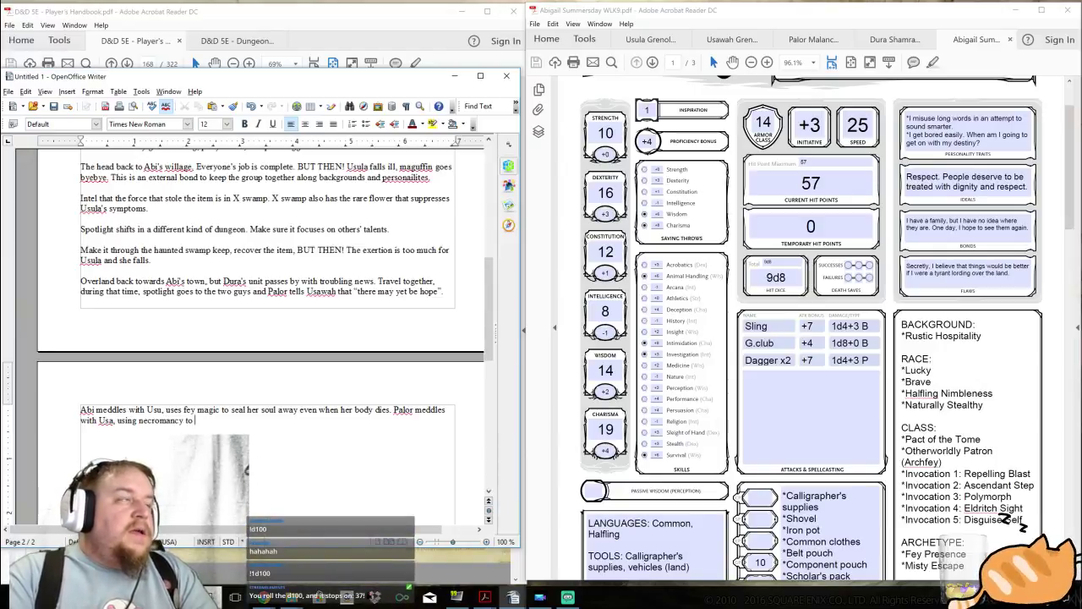
{"action": "type", "text": "help him"}
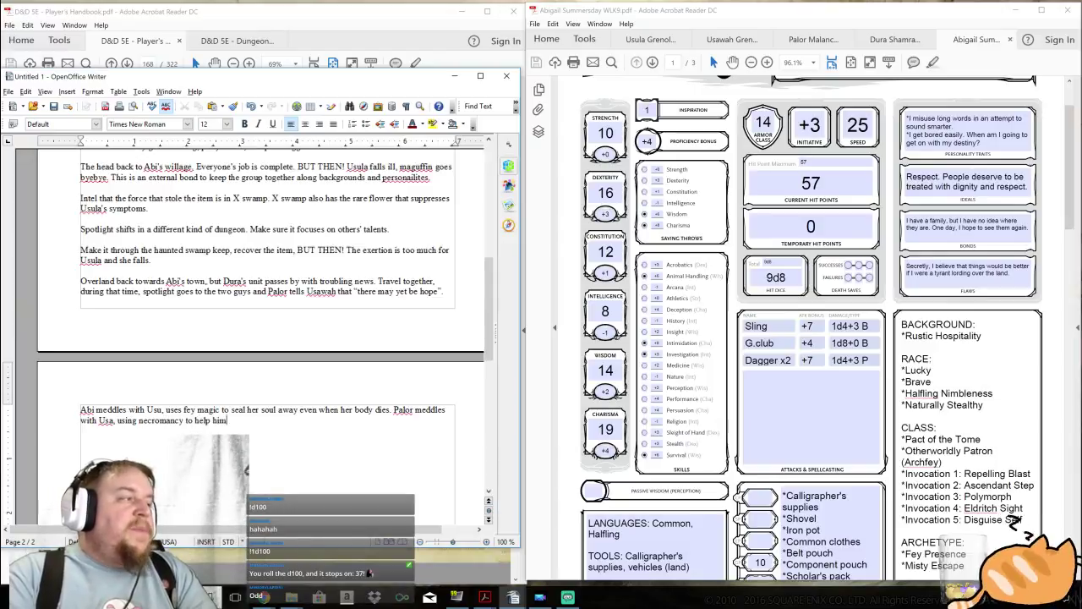
{"action": "type", "text": " come to terms with death as neither fully know how to con"}
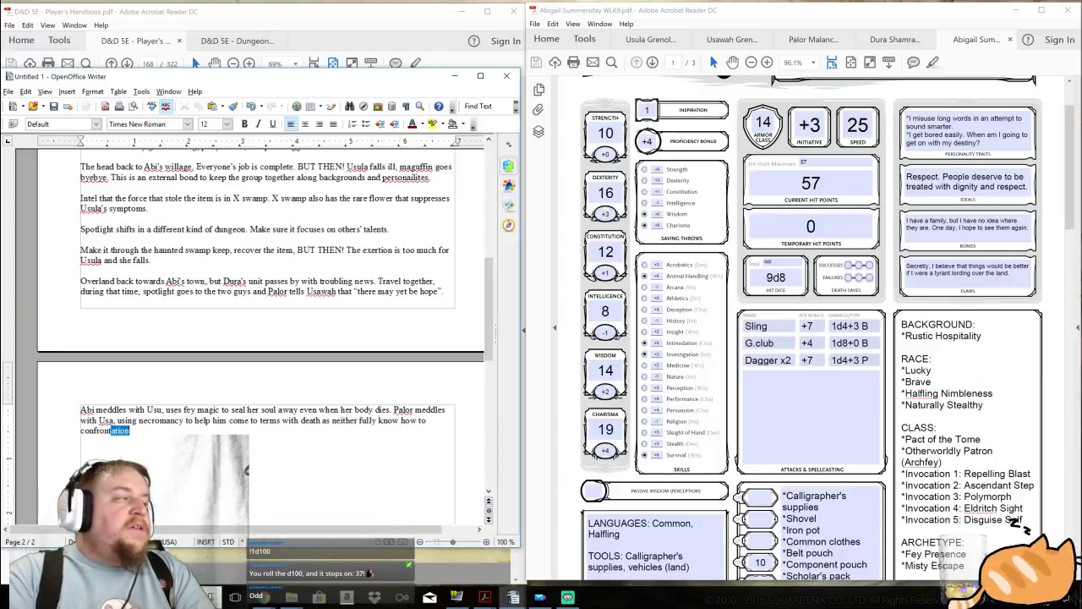
{"action": "type", "text": "front it."}
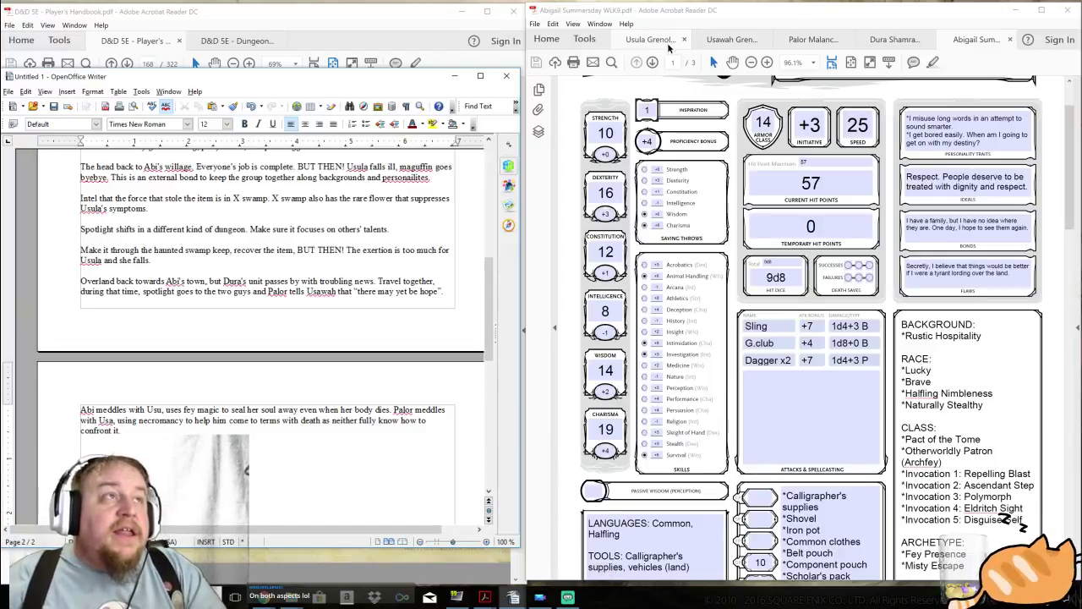
{"action": "left_click", "coordinate": [729, 39]}
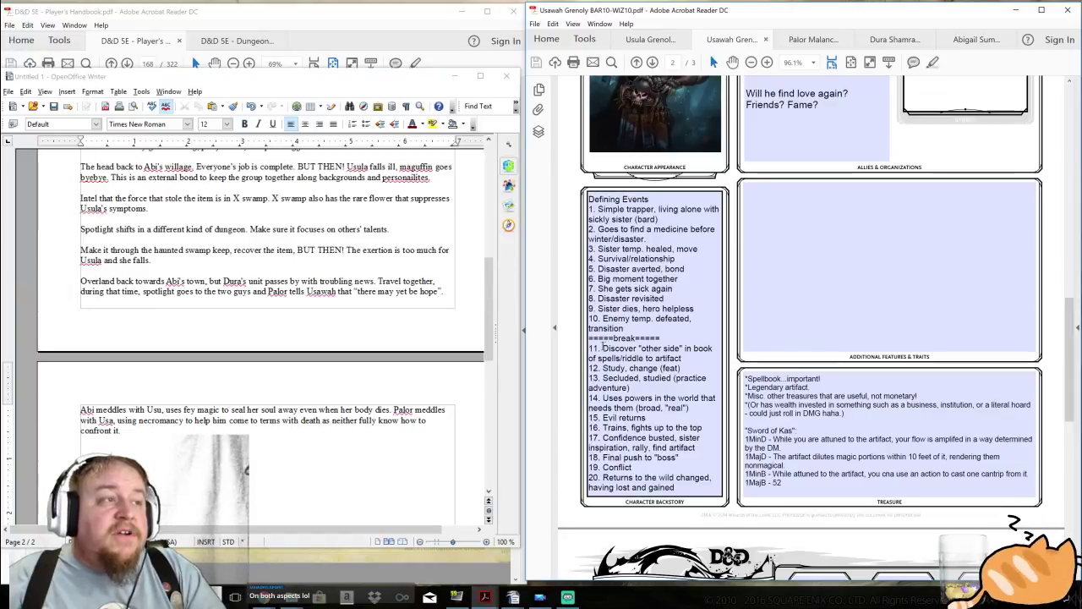
{"action": "left_click_drag", "start_coordinate": [602, 347], "coordinate": [702, 360]}
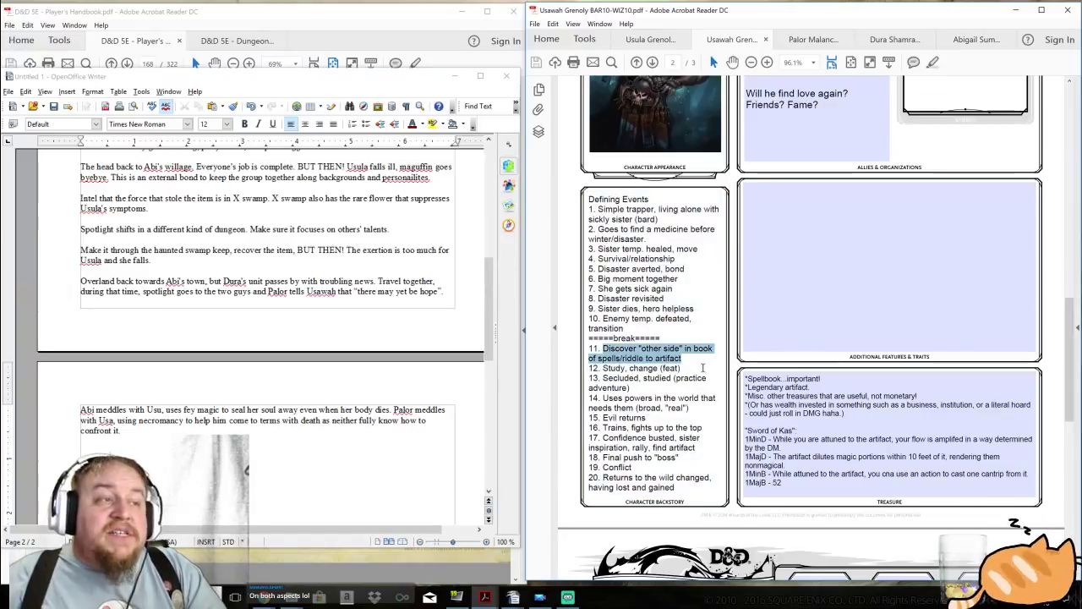
{"action": "left_click", "coordinate": [702, 368]}
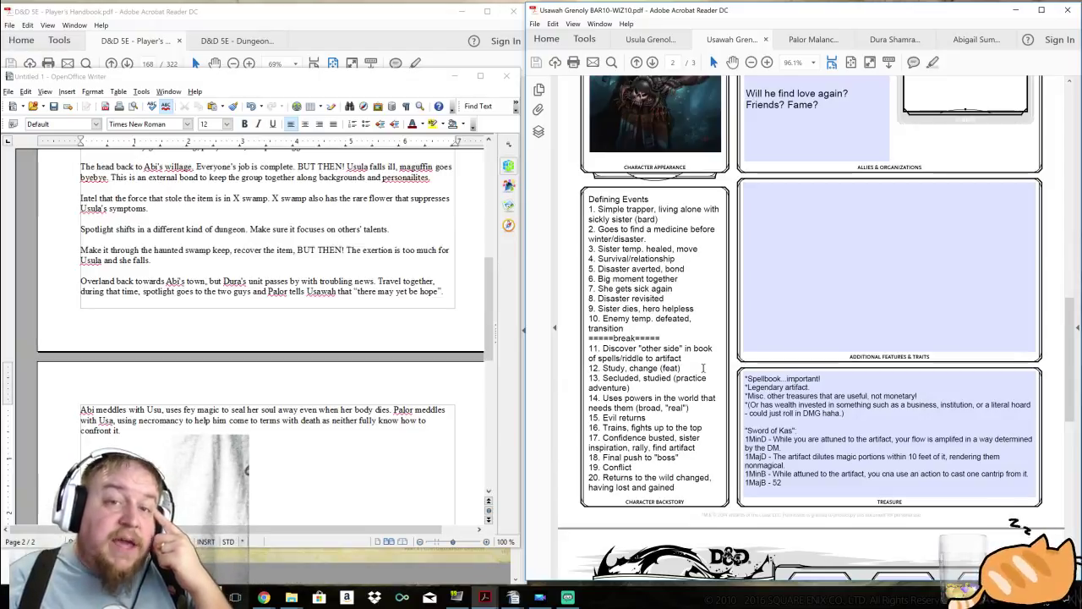
{"action": "left_click", "coordinate": [817, 381]}
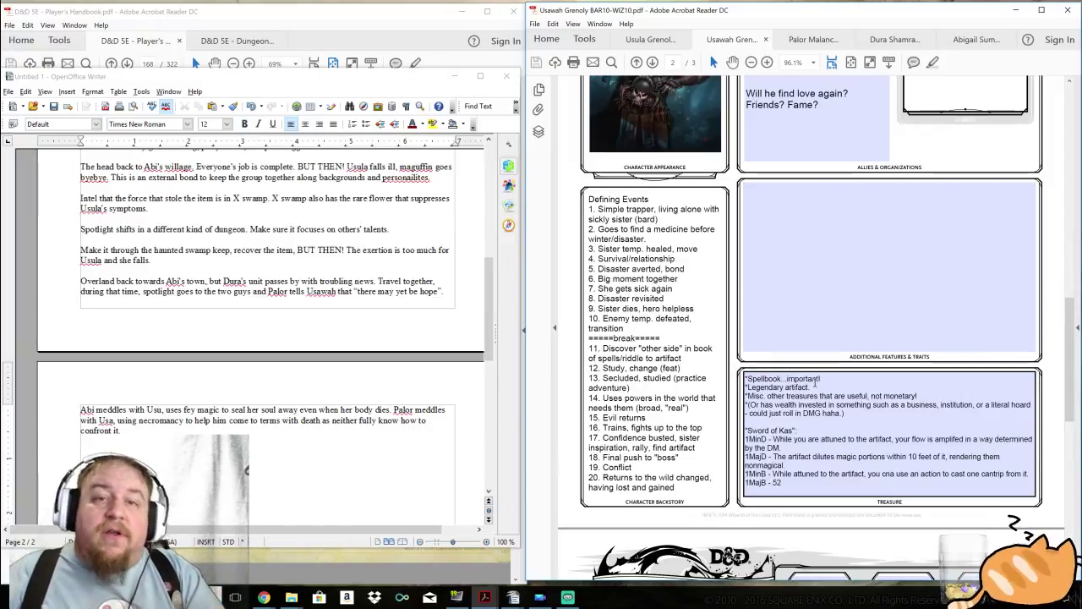
{"action": "left_click", "coordinate": [857, 345]}
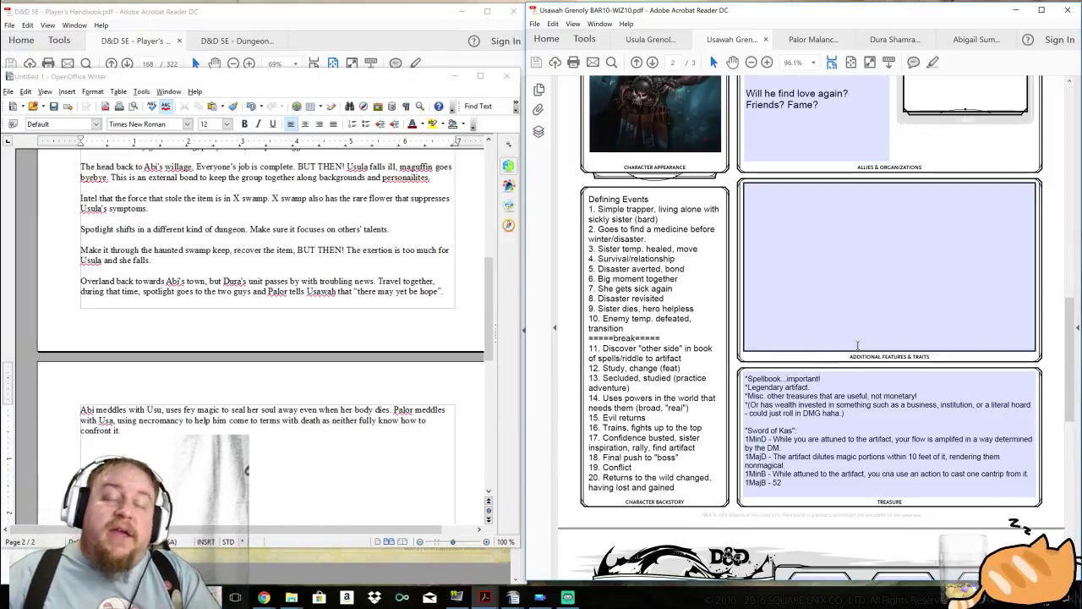
{"action": "key", "text": "alt+Tab"}
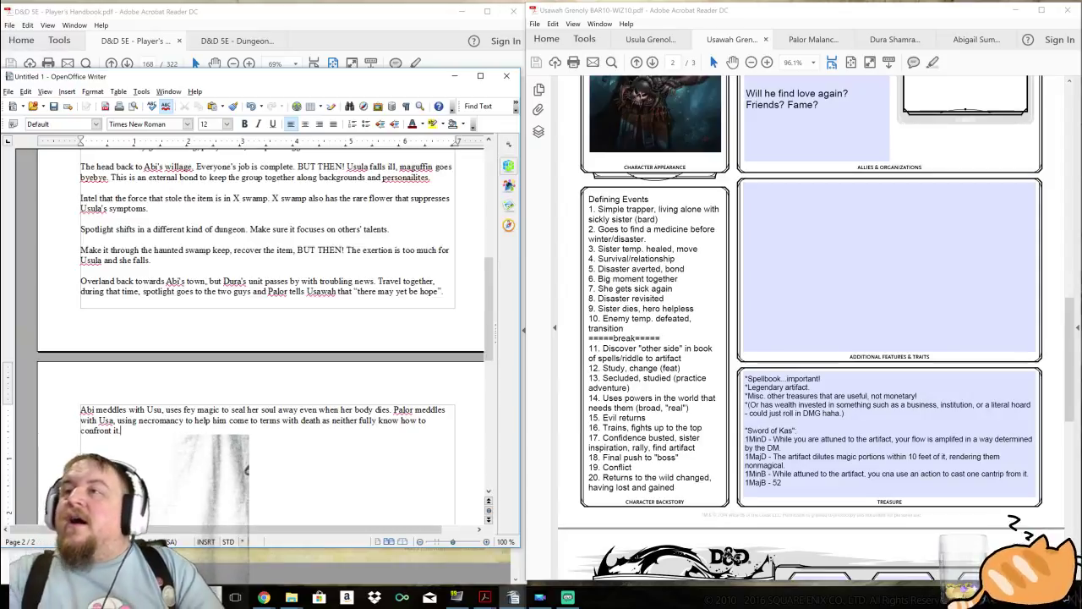
Check Usawah's Additional Features & Traits field in Acrobat, then return to the Writer notes.
{"action": "key", "text": "alt+Tab"}
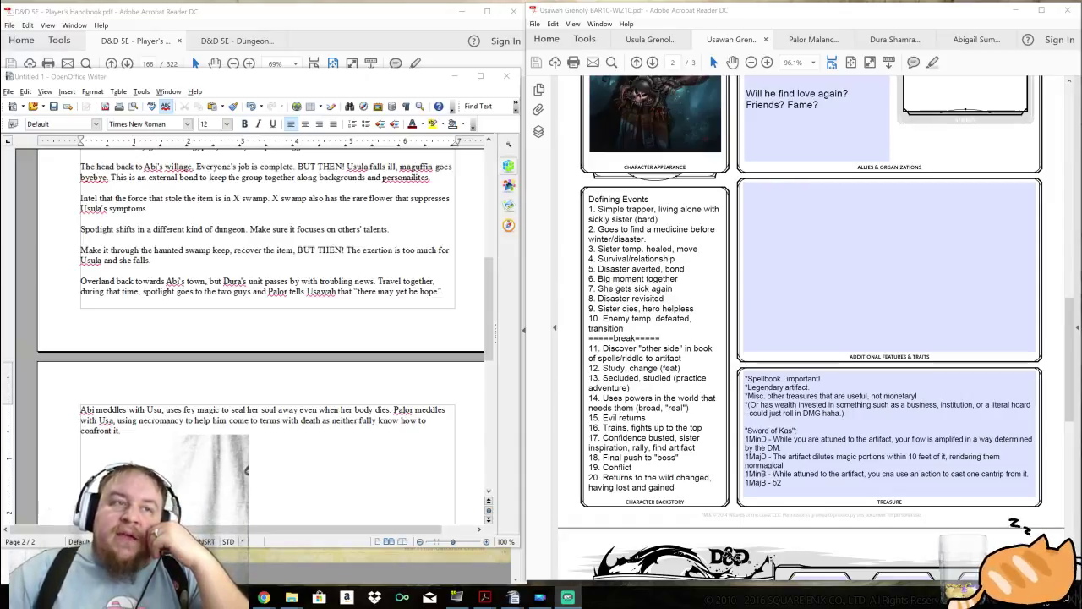
{"action": "left_click", "coordinate": [819, 201]}
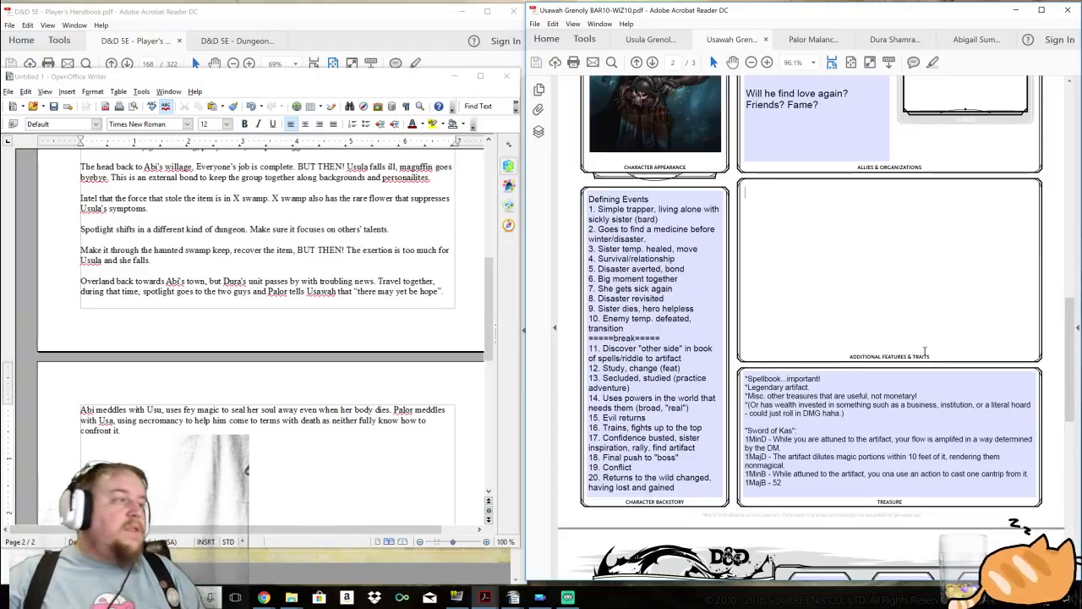
{"action": "key", "text": "alt+Tab"}
{"action": "scroll", "coordinate": [253, 296], "scroll_direction": "down", "scroll_amount": 1}
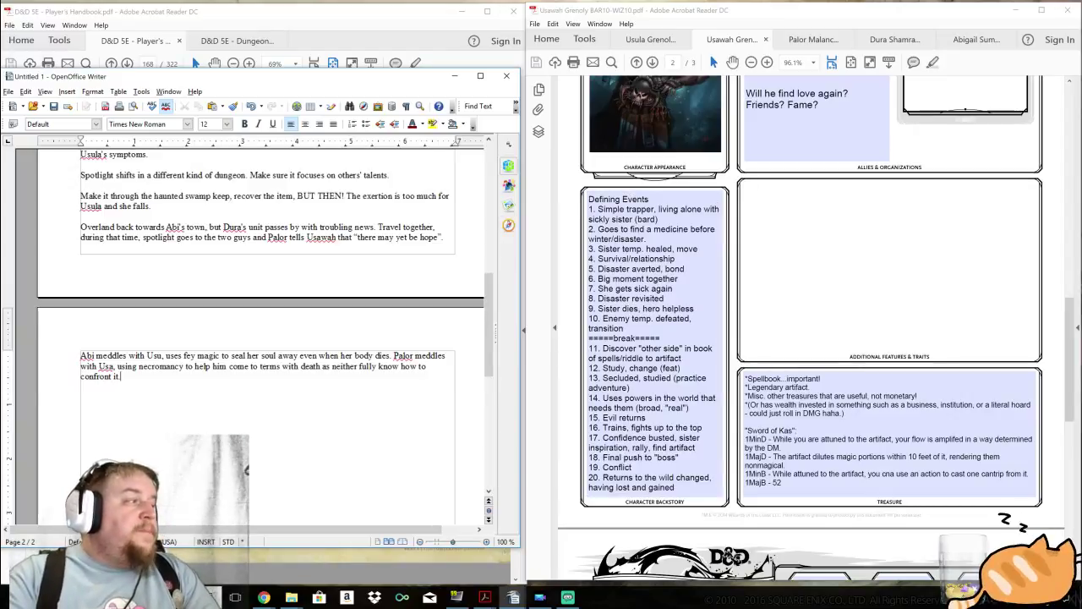
Start a new paragraph reading "Sister passes away. Everyone rallies,".
{"action": "key", "text": "Return"}
{"action": "key", "text": "Return"}
{"action": "type", "text": "Sist"}
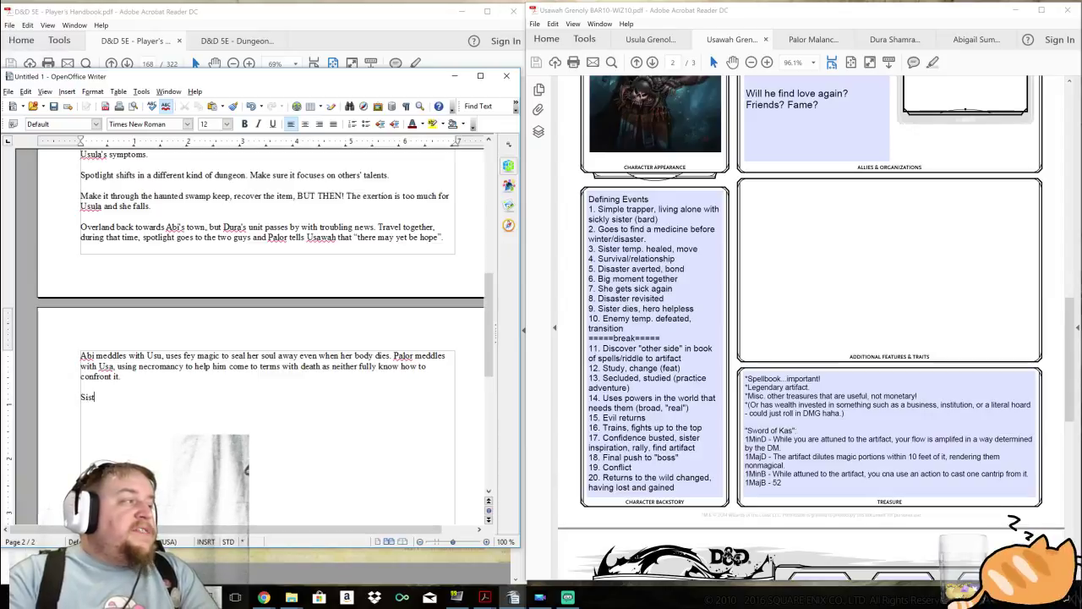
{"action": "type", "text": "er passes away."}
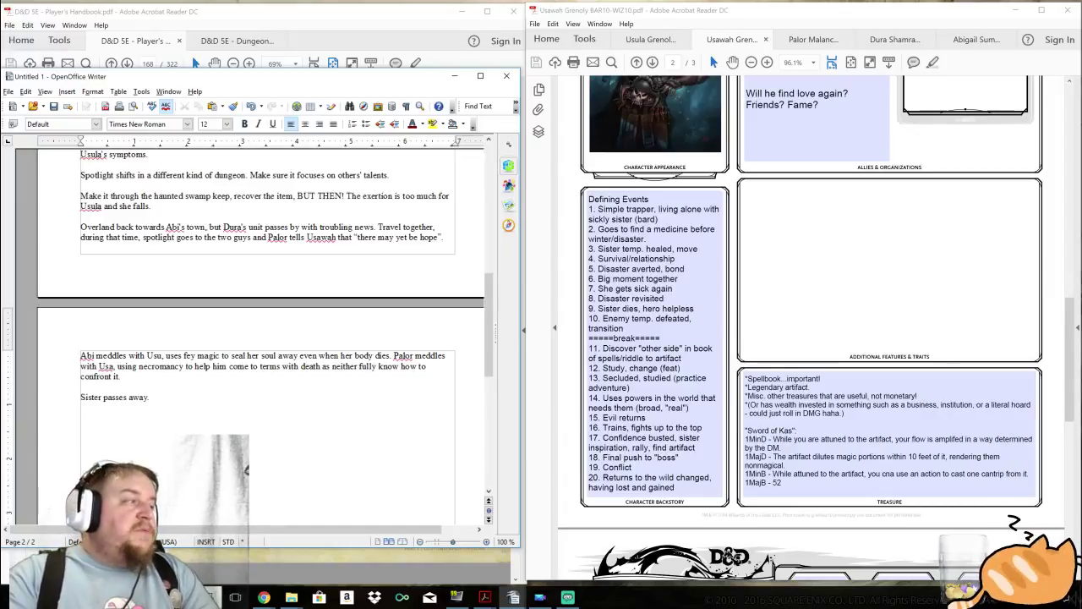
{"action": "type", "text": "Everyone ra"}
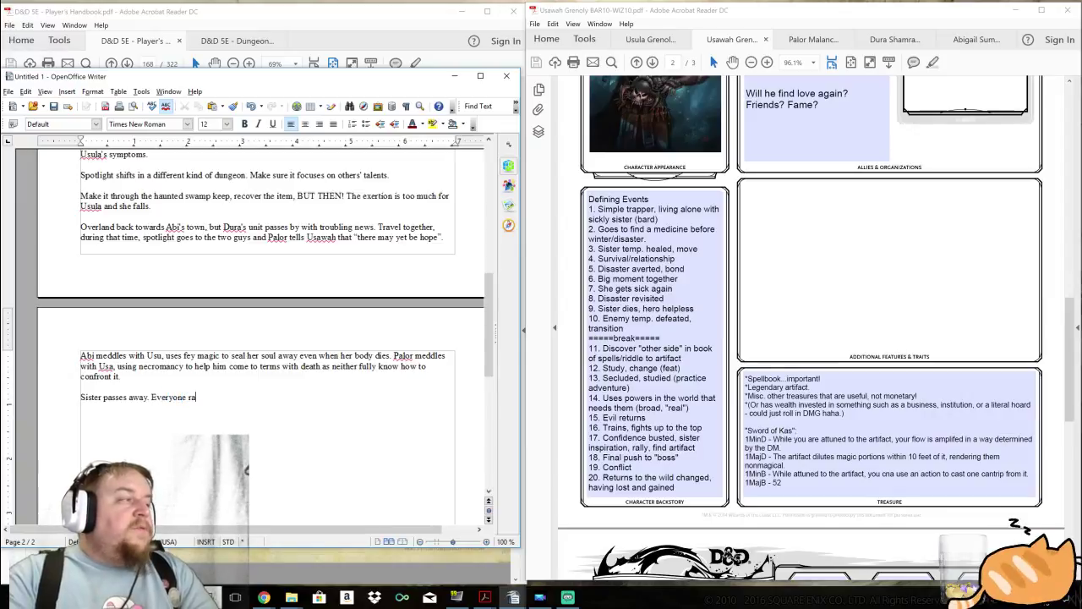
{"action": "type", "text": "llies, "}
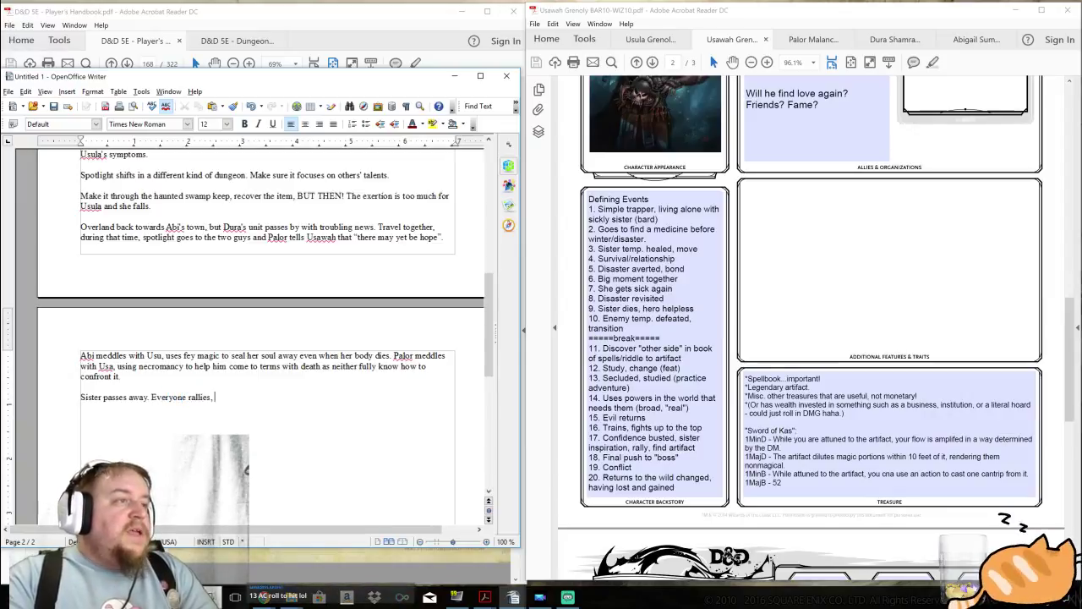
{"action": "type", "text": "oce"}
Fix the typo and add that everyone overcomes the midboss, each needing a personal reckoning before the "break".
{"action": "key", "text": "BackSpace"}
{"action": "key", "text": "BackSpace"}
{"action": "key", "text": "BackSpace"}
{"action": "type", "text": "overcomes the "}
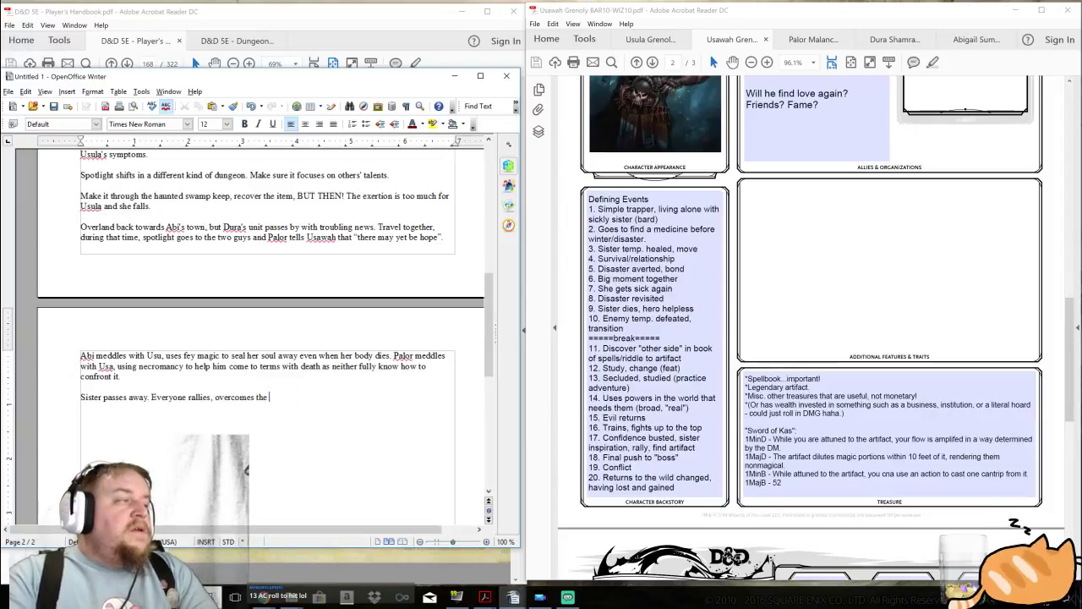
{"action": "type", "text": "midboss."}
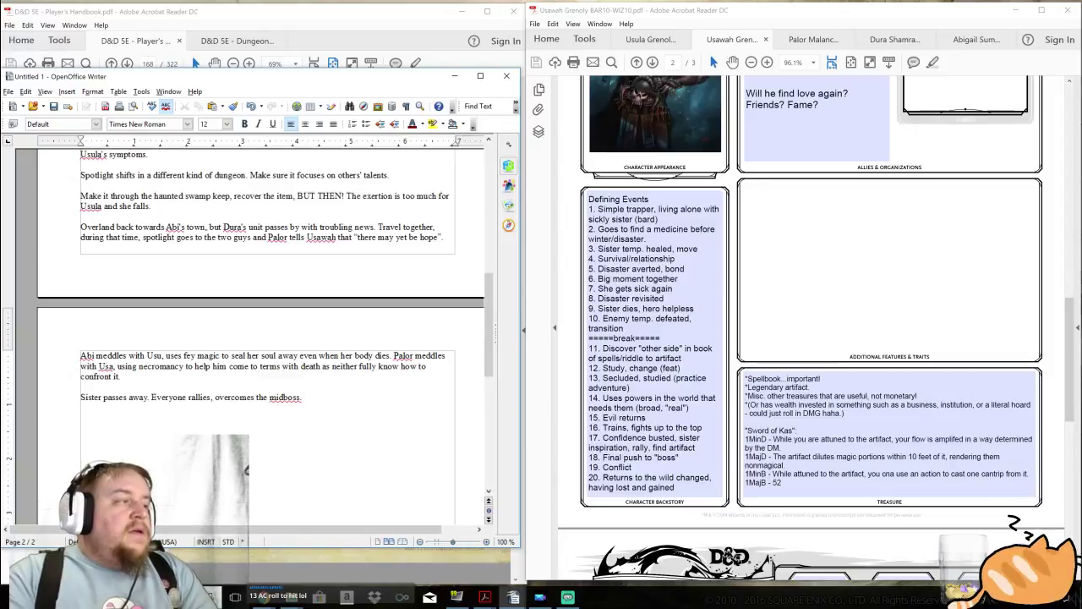
{"action": "type", "text": " As we approac"}
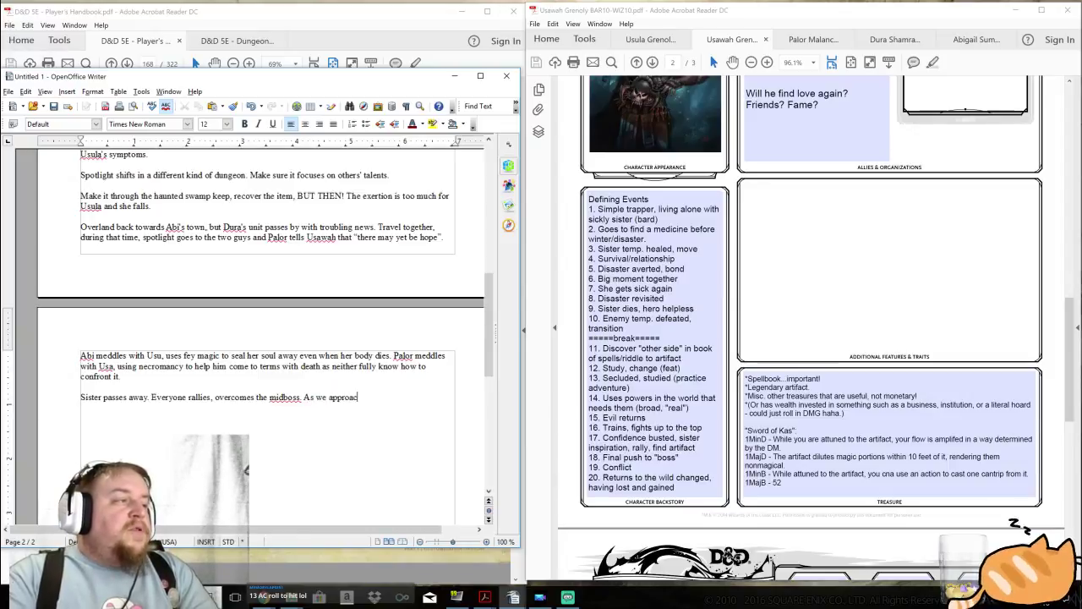
{"action": "type", "text": "h the \"break\""}
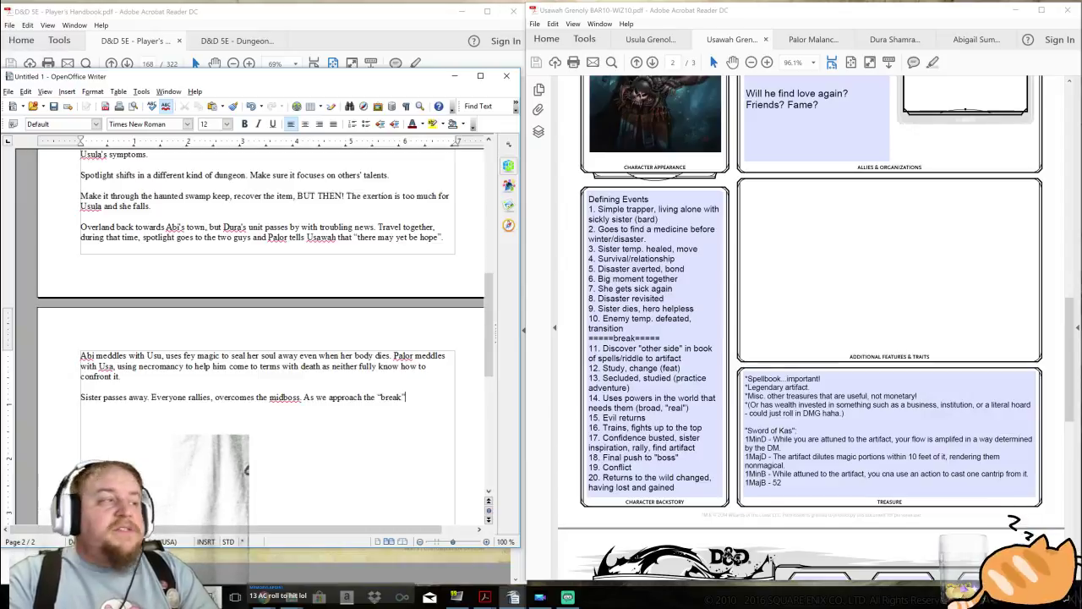
{"action": "type", "text": ", "}
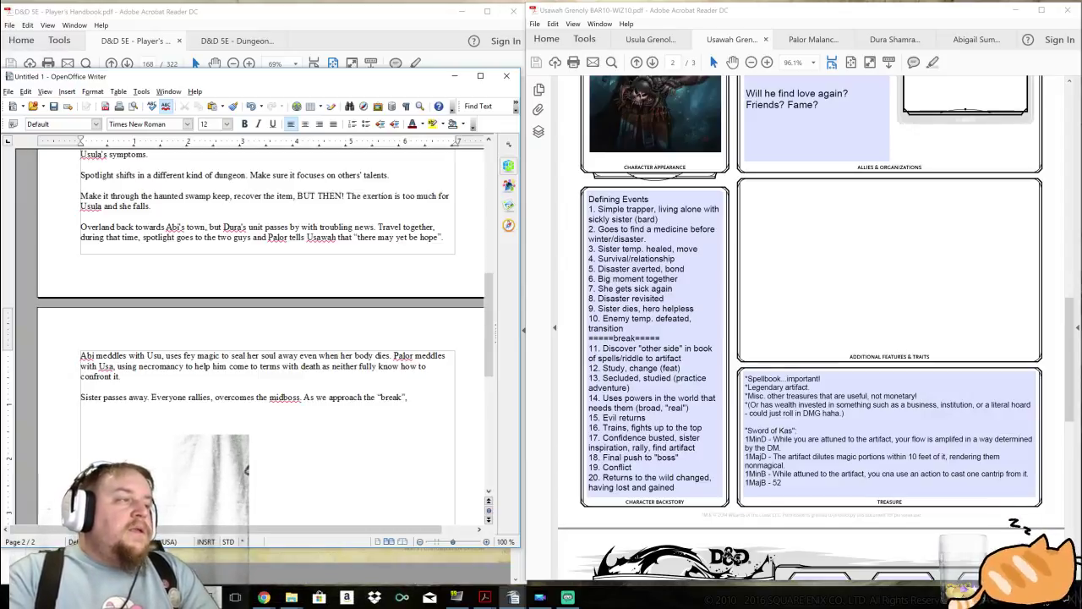
{"action": "type", "text": "each must"}
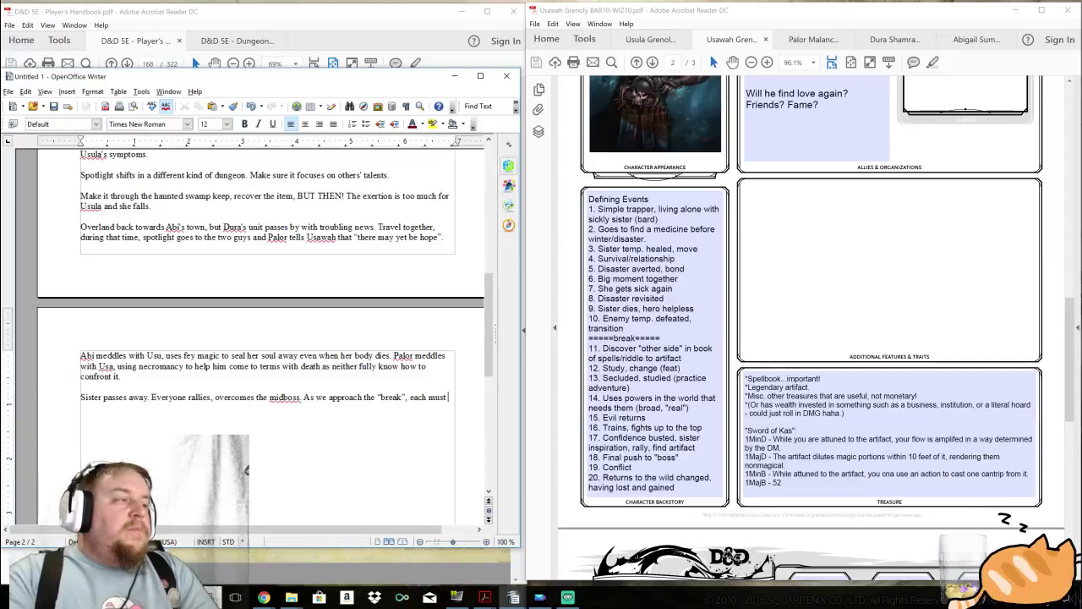
{"action": "type", "text": " have a pers"}
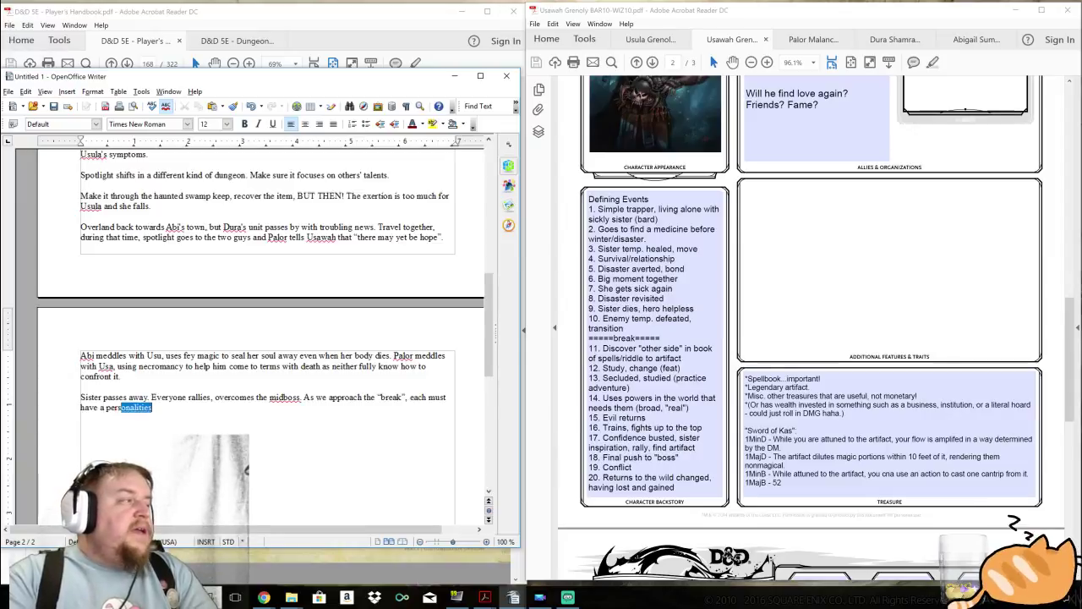
{"action": "type", "text": "onal reckoning."}
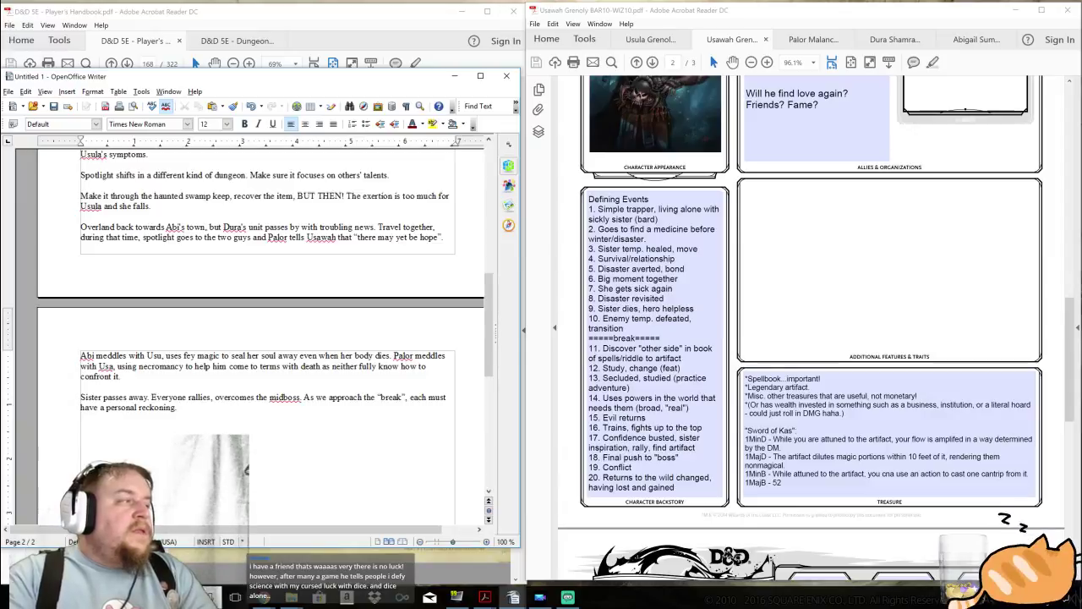
{"action": "type", "text": " This must show that"}
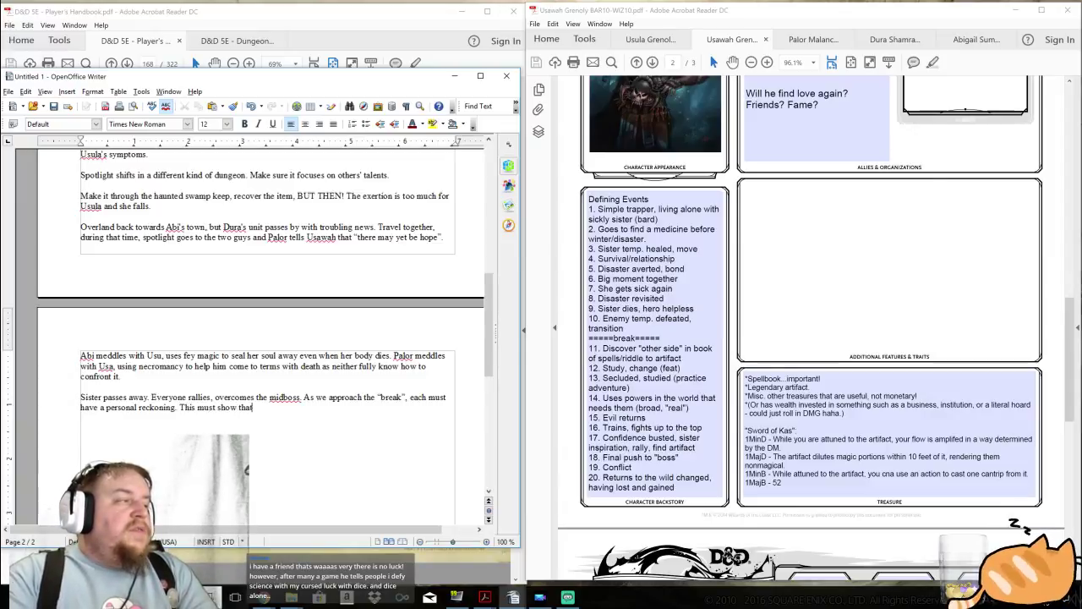
{"action": "type", "text": "kin"}
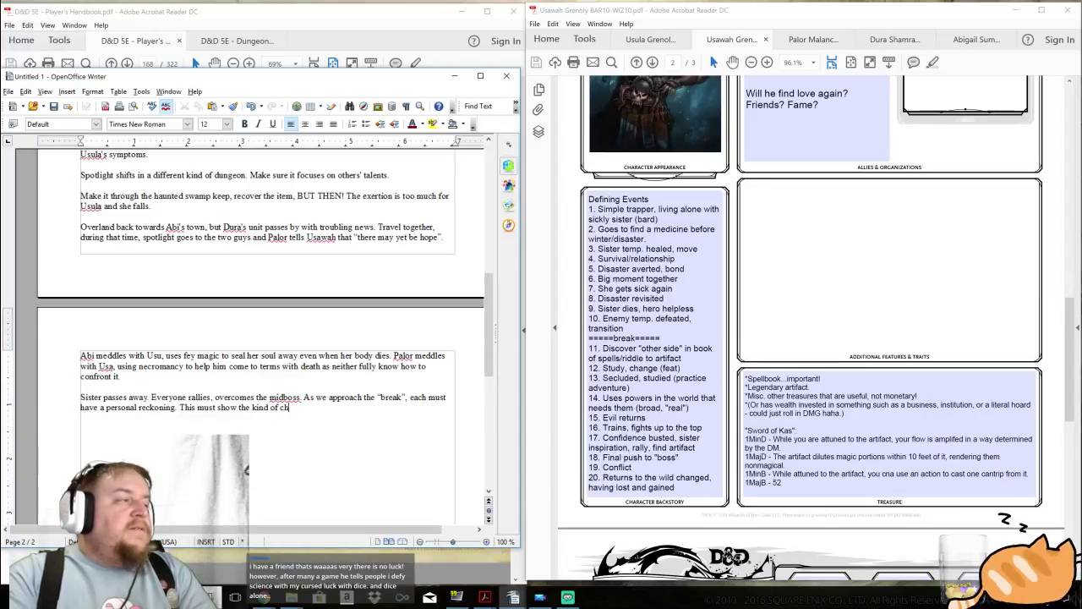
{"action": "type", "text": "d of growth that th"}
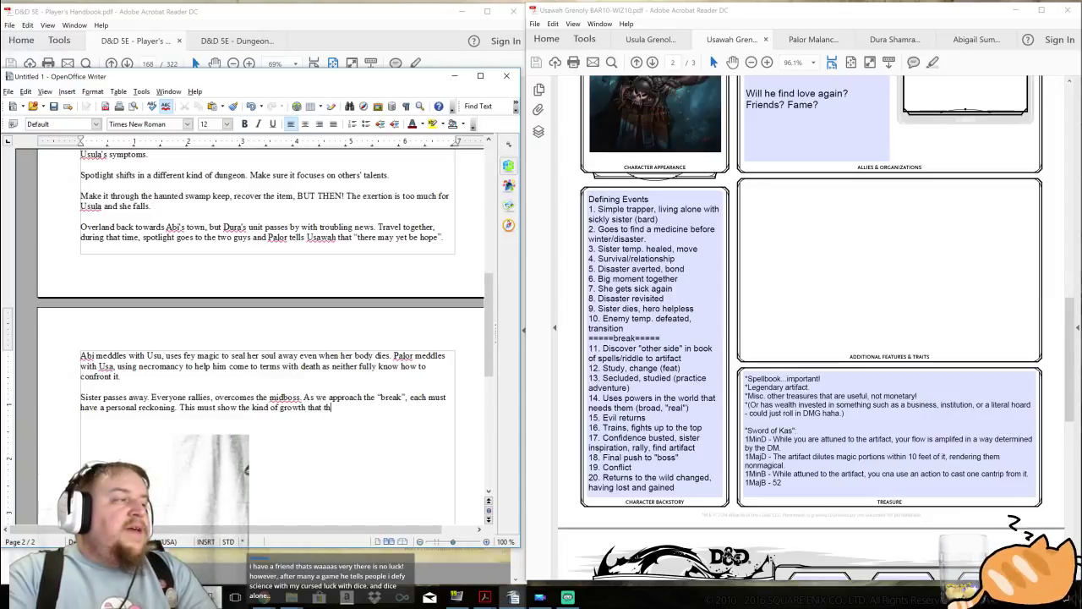
{"action": "type", "text": "e character under"}
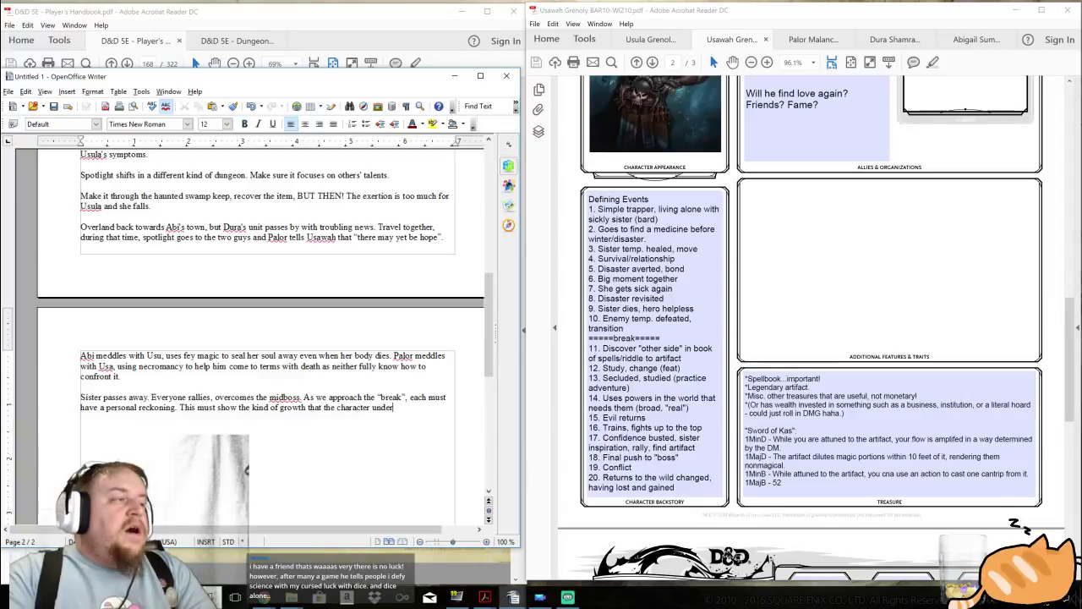
{"action": "type", "text": "took along the jo"}
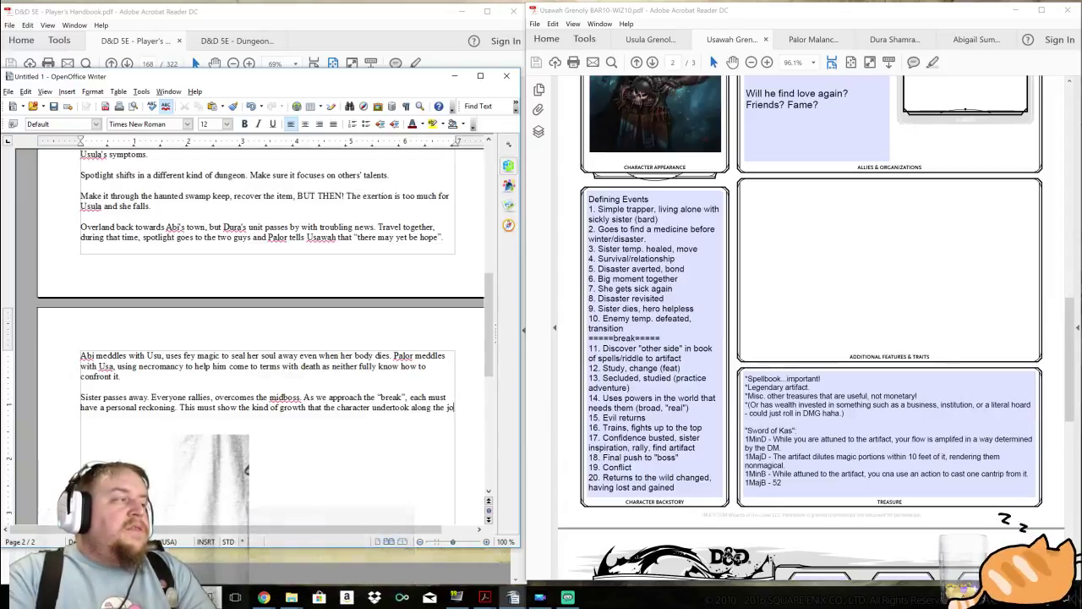
{"action": "type", "text": "urney "}
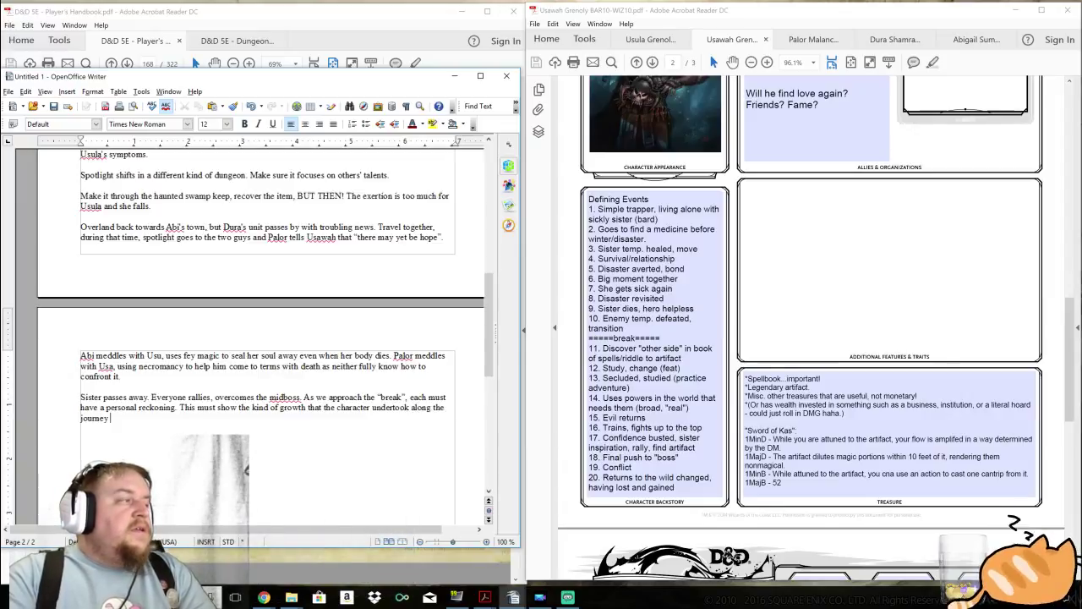
{"action": "type", "text": "overland and in battle."}
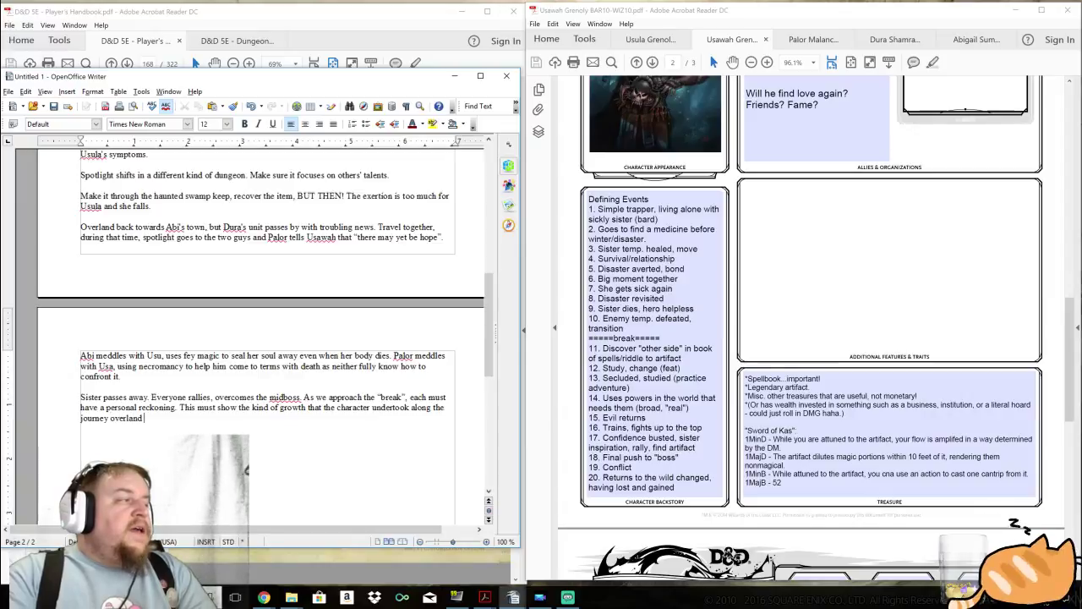